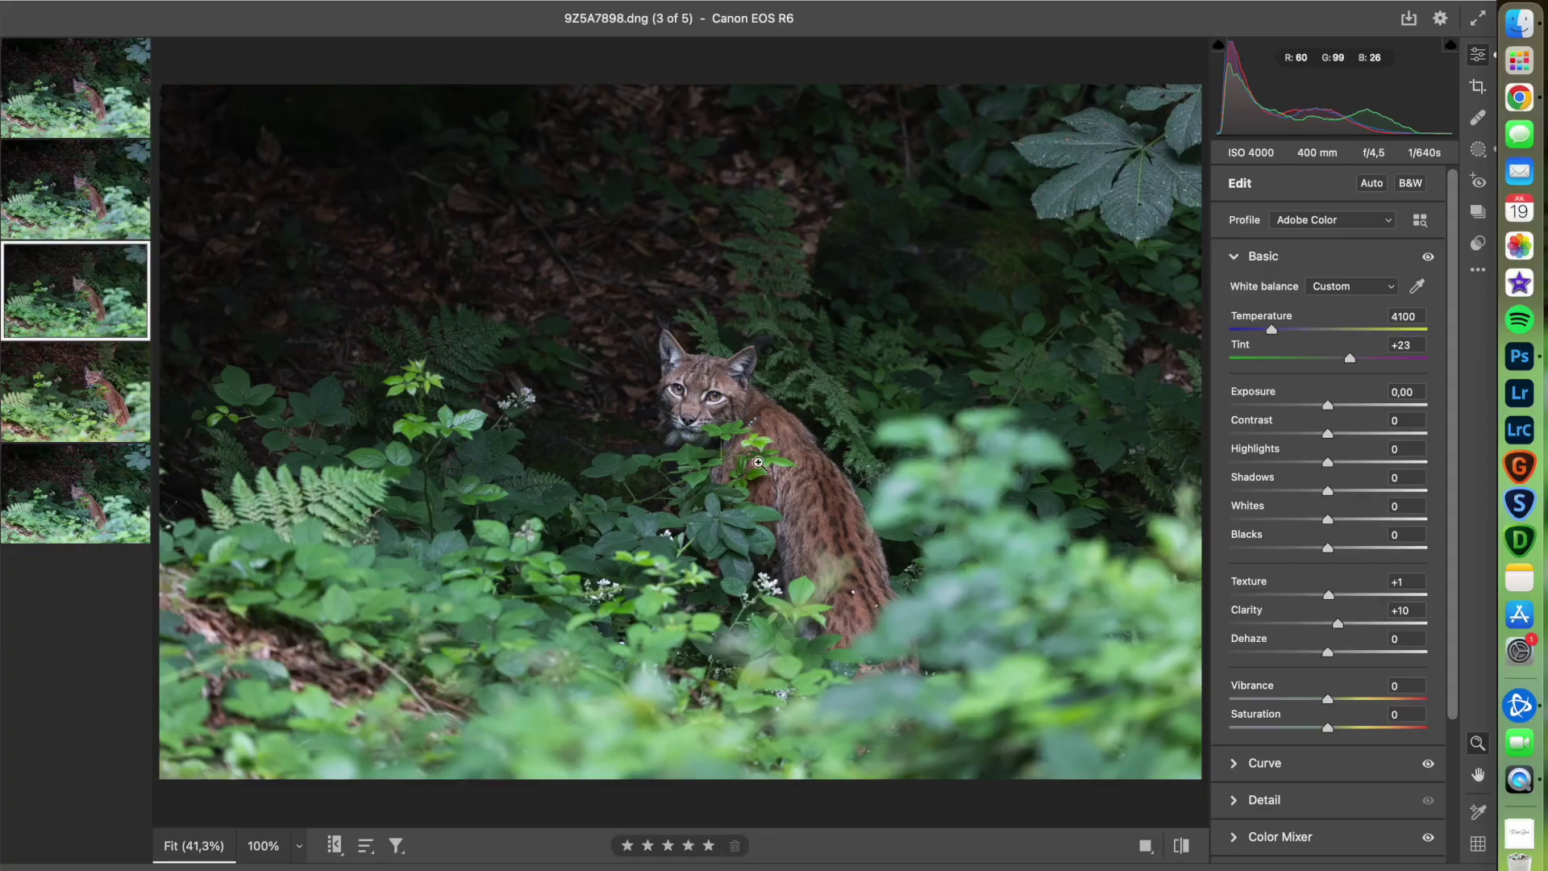
Crop the lynx photo tighter so the cat sits on the right third of the frame.
click(1478, 96)
drag(1099, 153, 1022, 197)
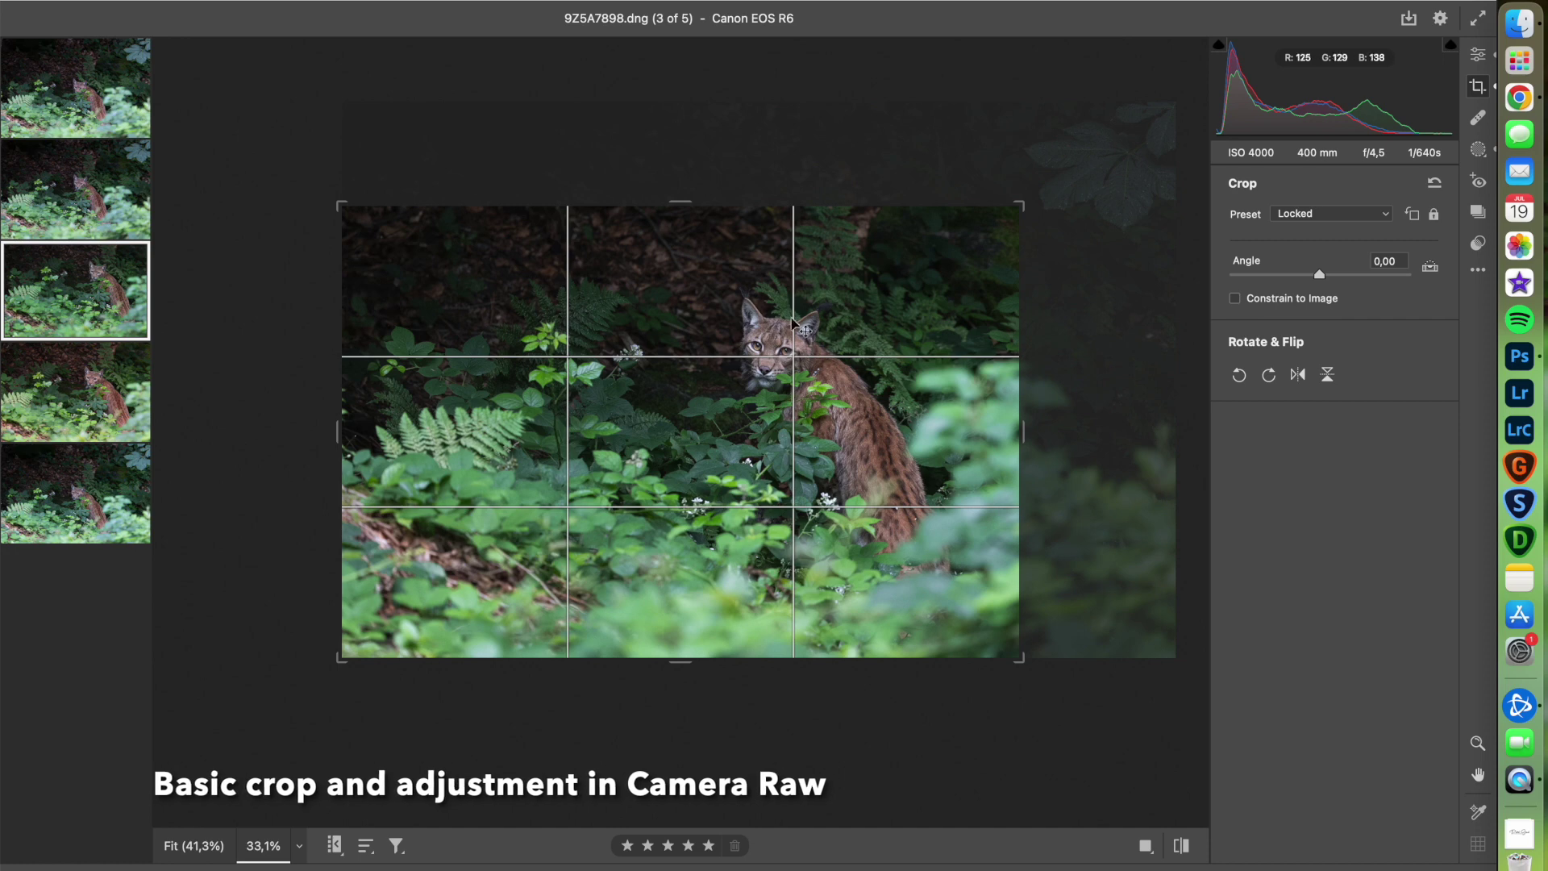
drag(806, 331, 790, 394)
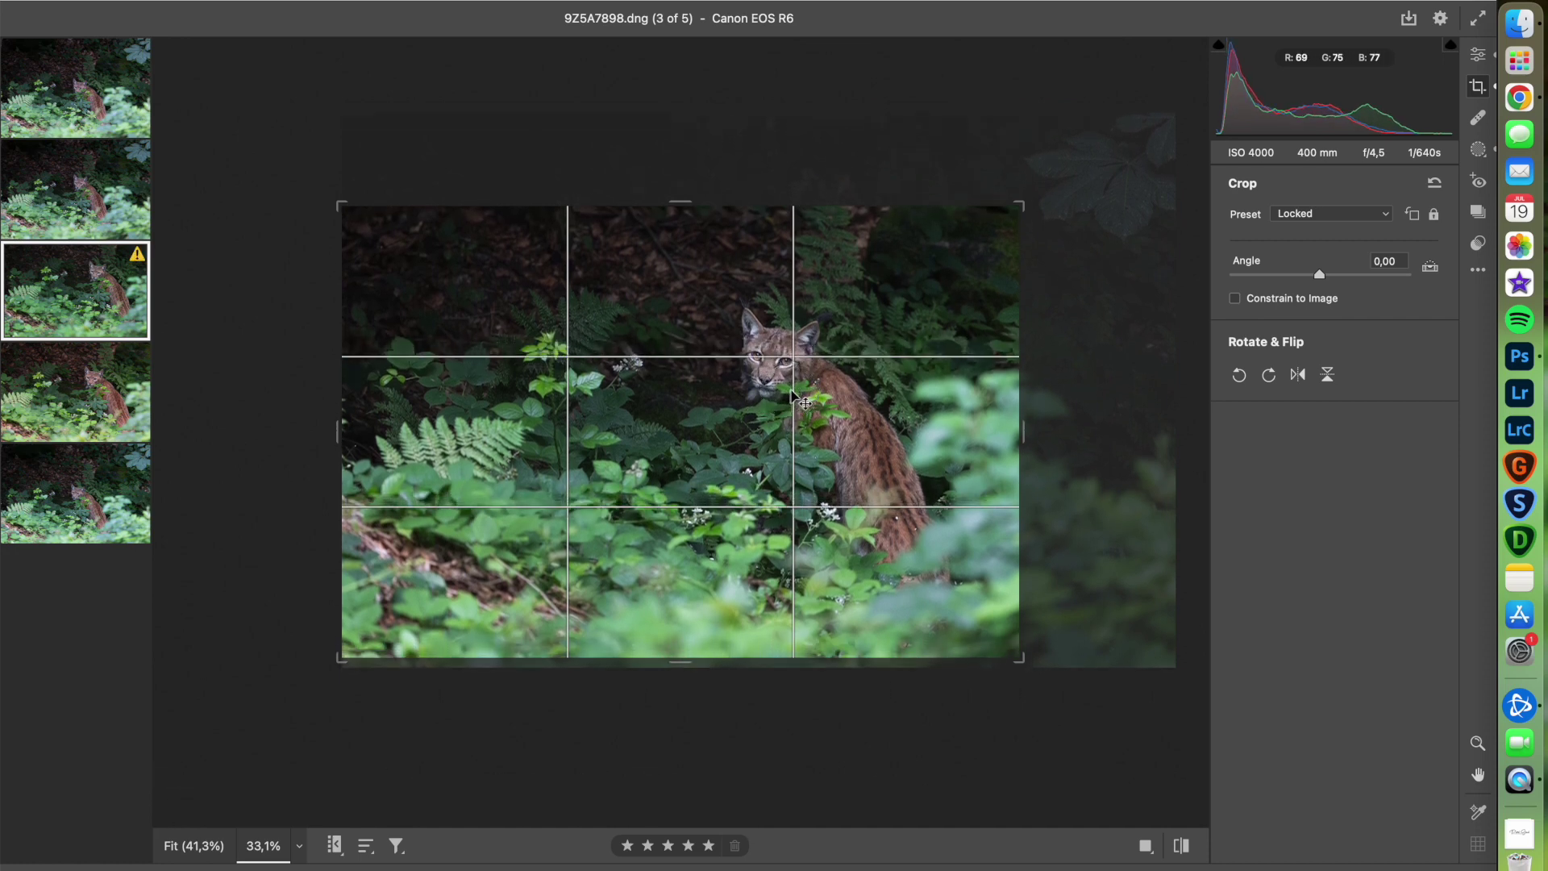
drag(1020, 202, 1024, 203)
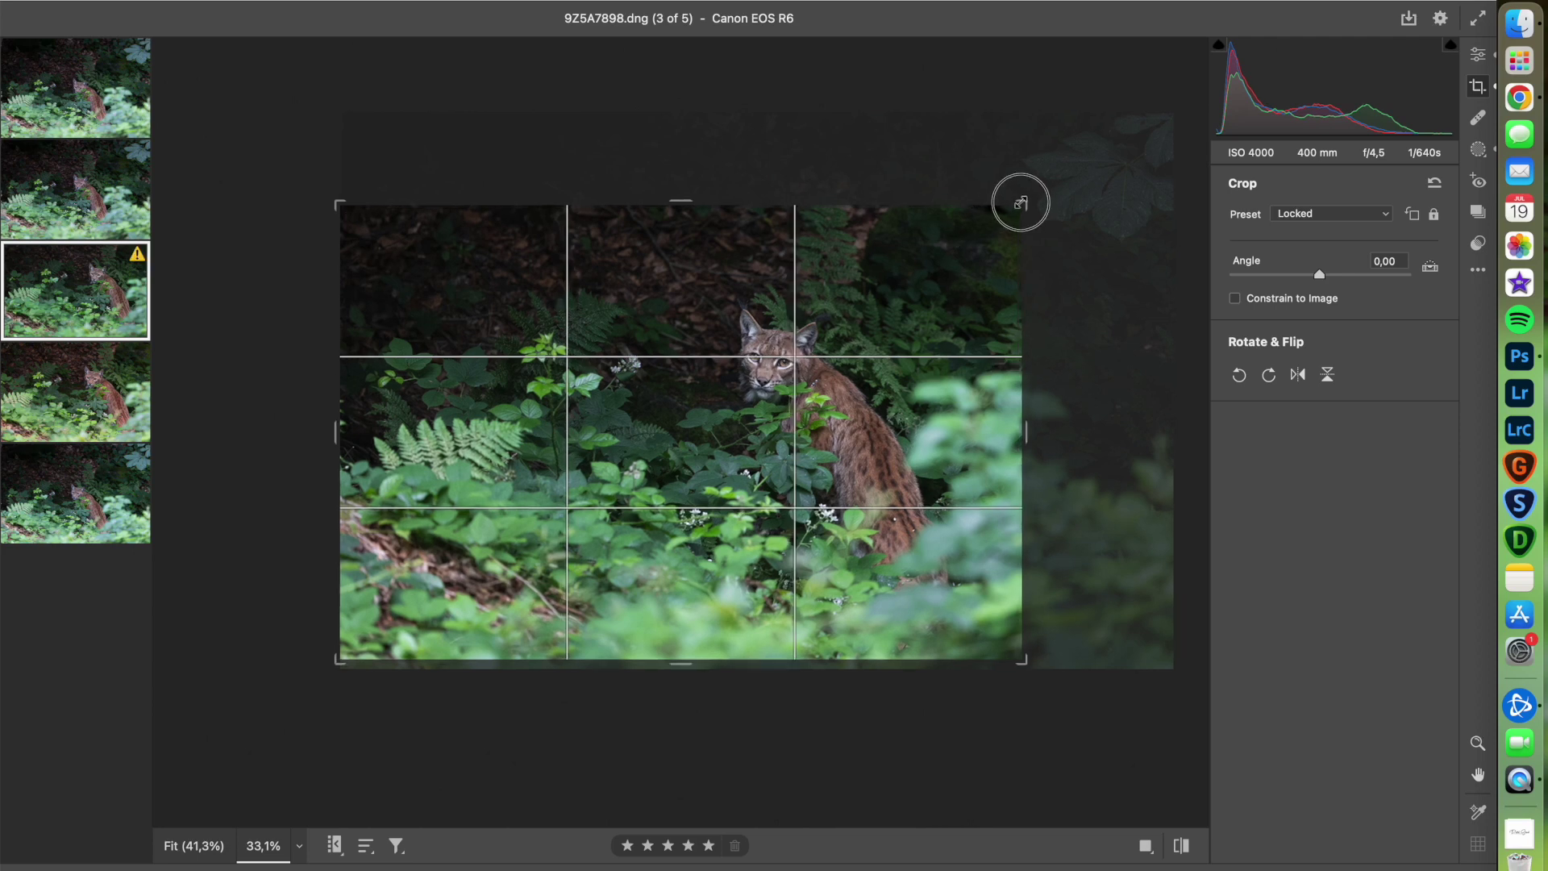
key(Return)
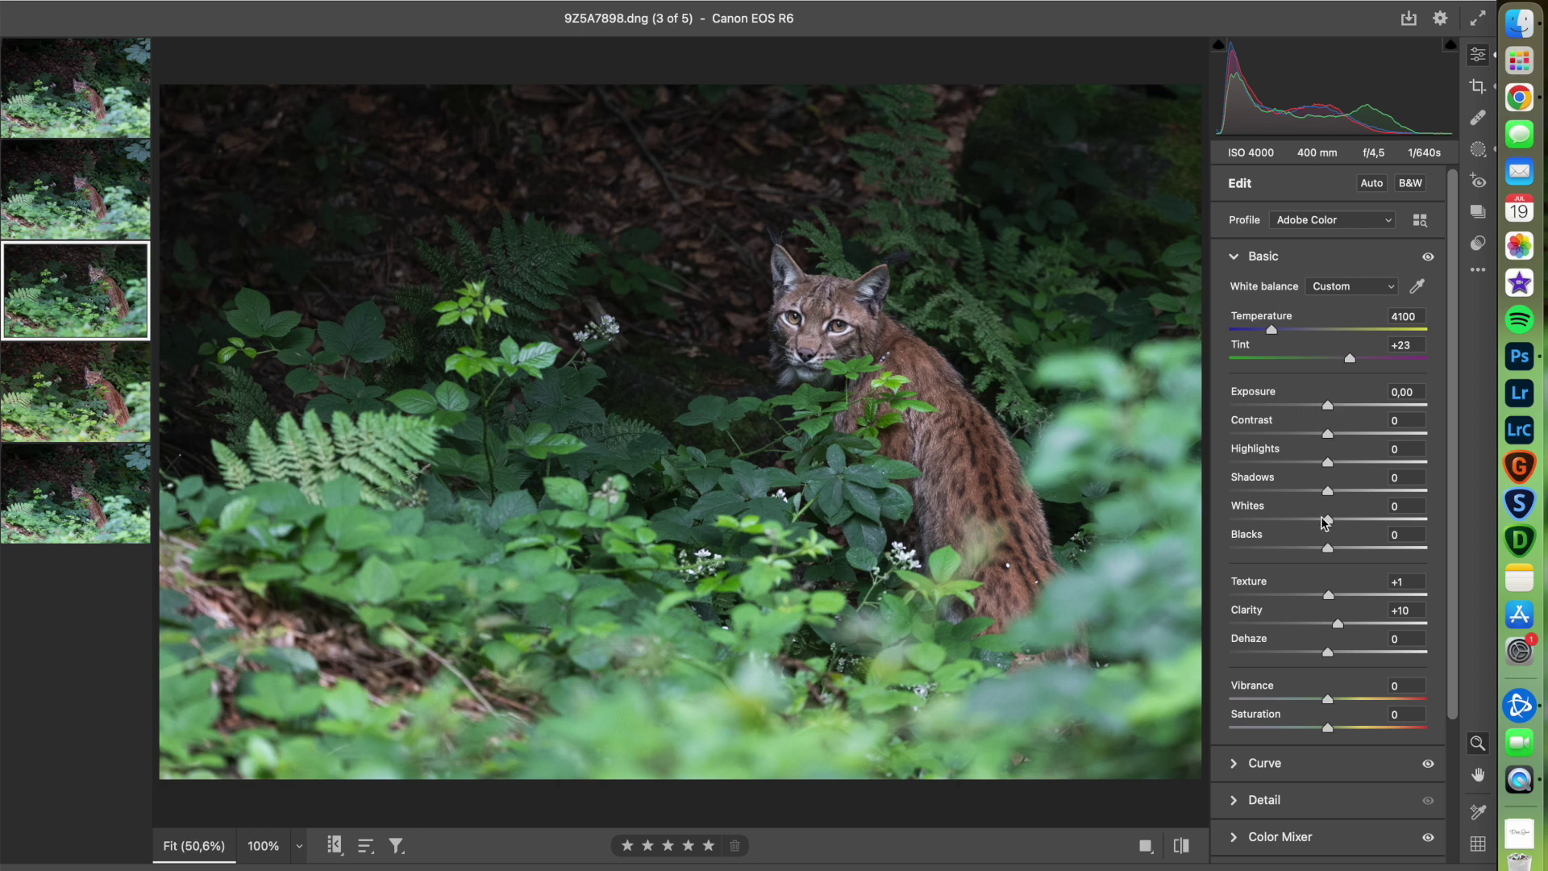
In the Color Mixer, strongly desaturate the blue tones.
click(1476, 243)
click(1478, 55)
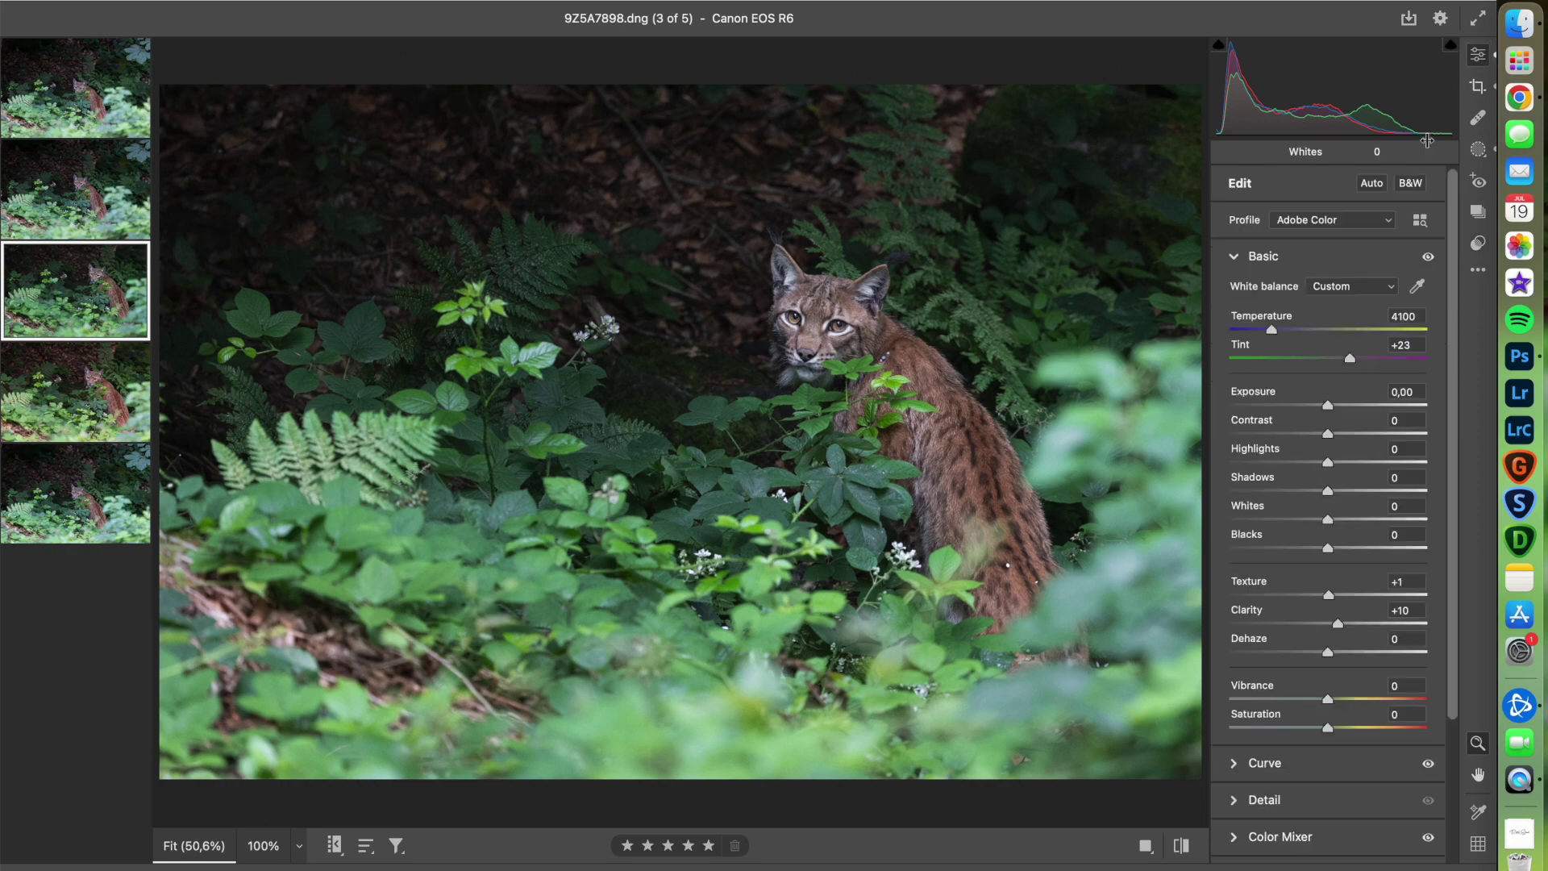
click(1319, 838)
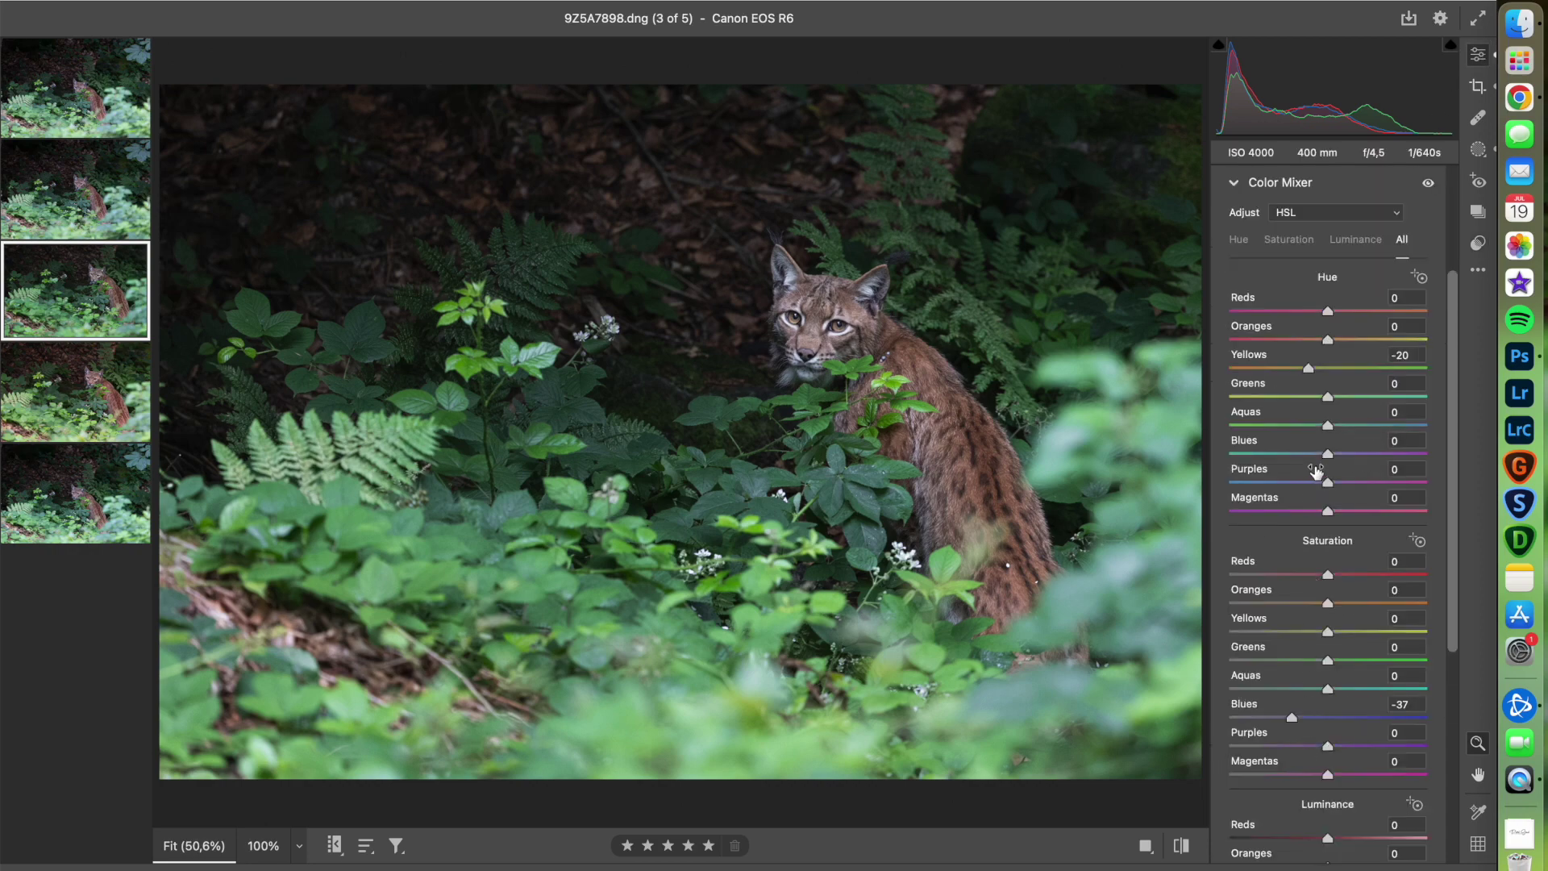
drag(1293, 717, 1427, 717)
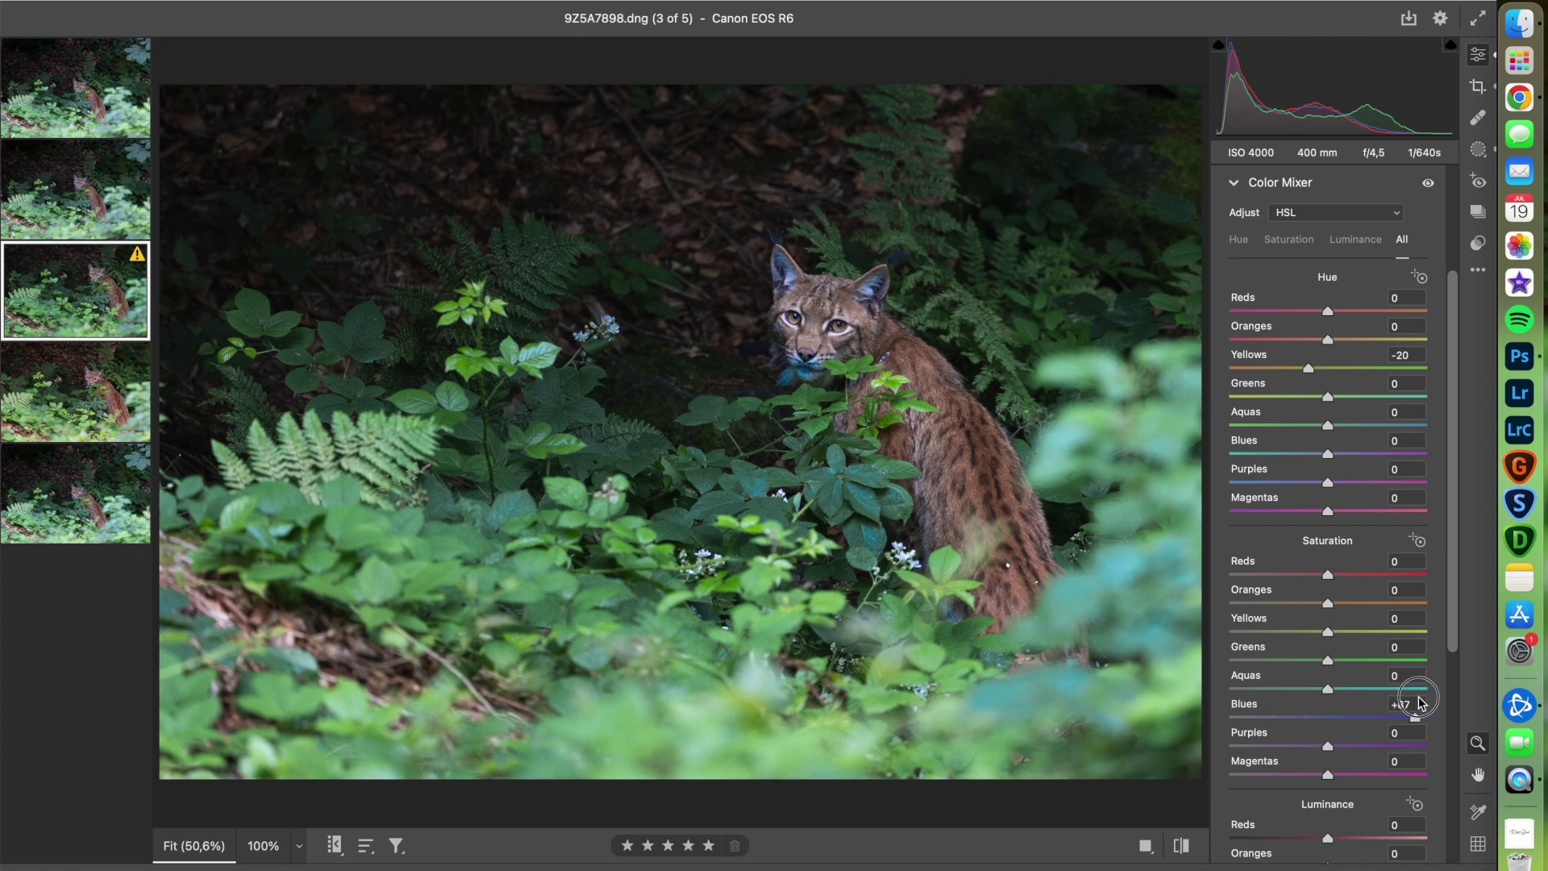
mouse_move(1349, 718)
mouse_down()
mouse_move(1266, 720)
mouse_move(1282, 719)
mouse_up()
Set the Yellows hue to -11 and shift the Oranges hue toward red.
click(1400, 355)
text(-100)
click(1229, 370)
drag(1229, 371, 1328, 360)
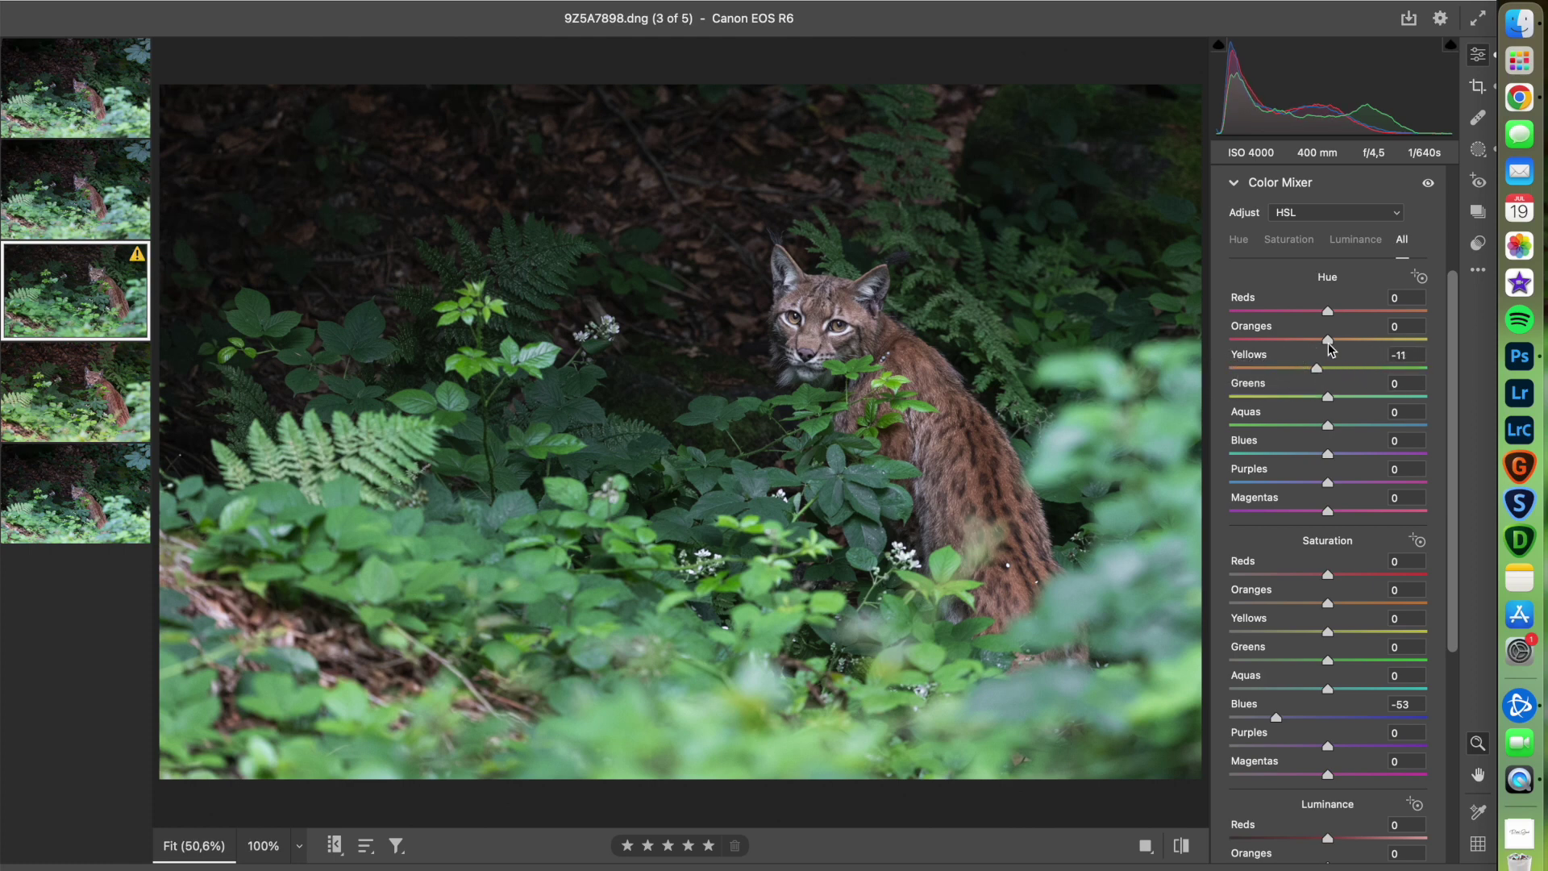
mouse_move(1326, 340)
mouse_down()
mouse_move(1255, 339)
mouse_move(1326, 344)
mouse_up()
scroll(1435, 206, up, 5)
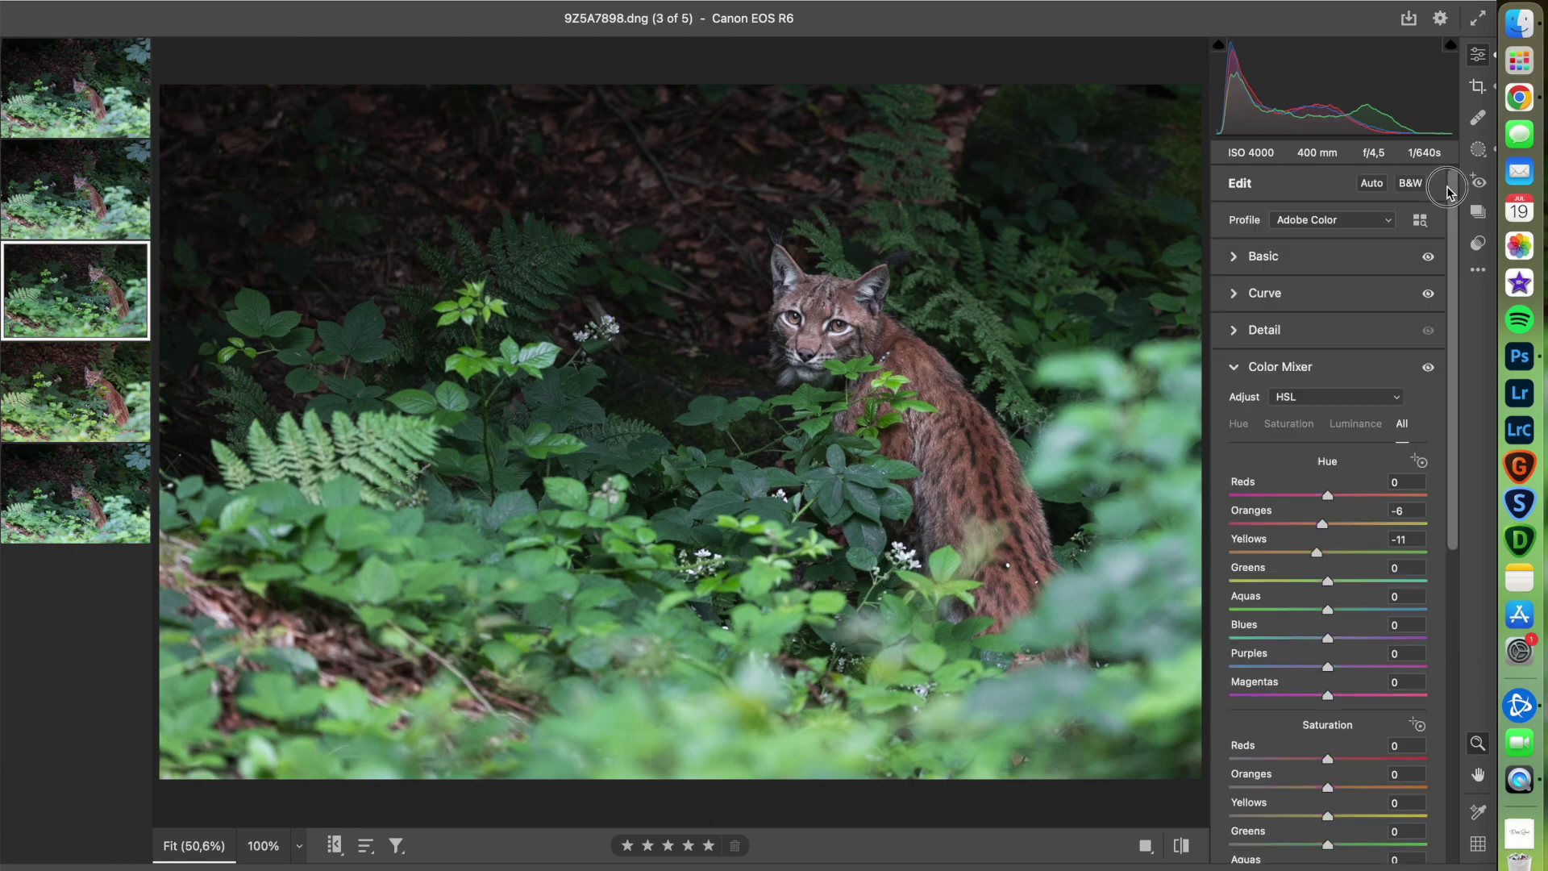
Set Clarity +13, Blacks -27, Shadows +13 and Whites +8 in the Basic panel.
click(1311, 268)
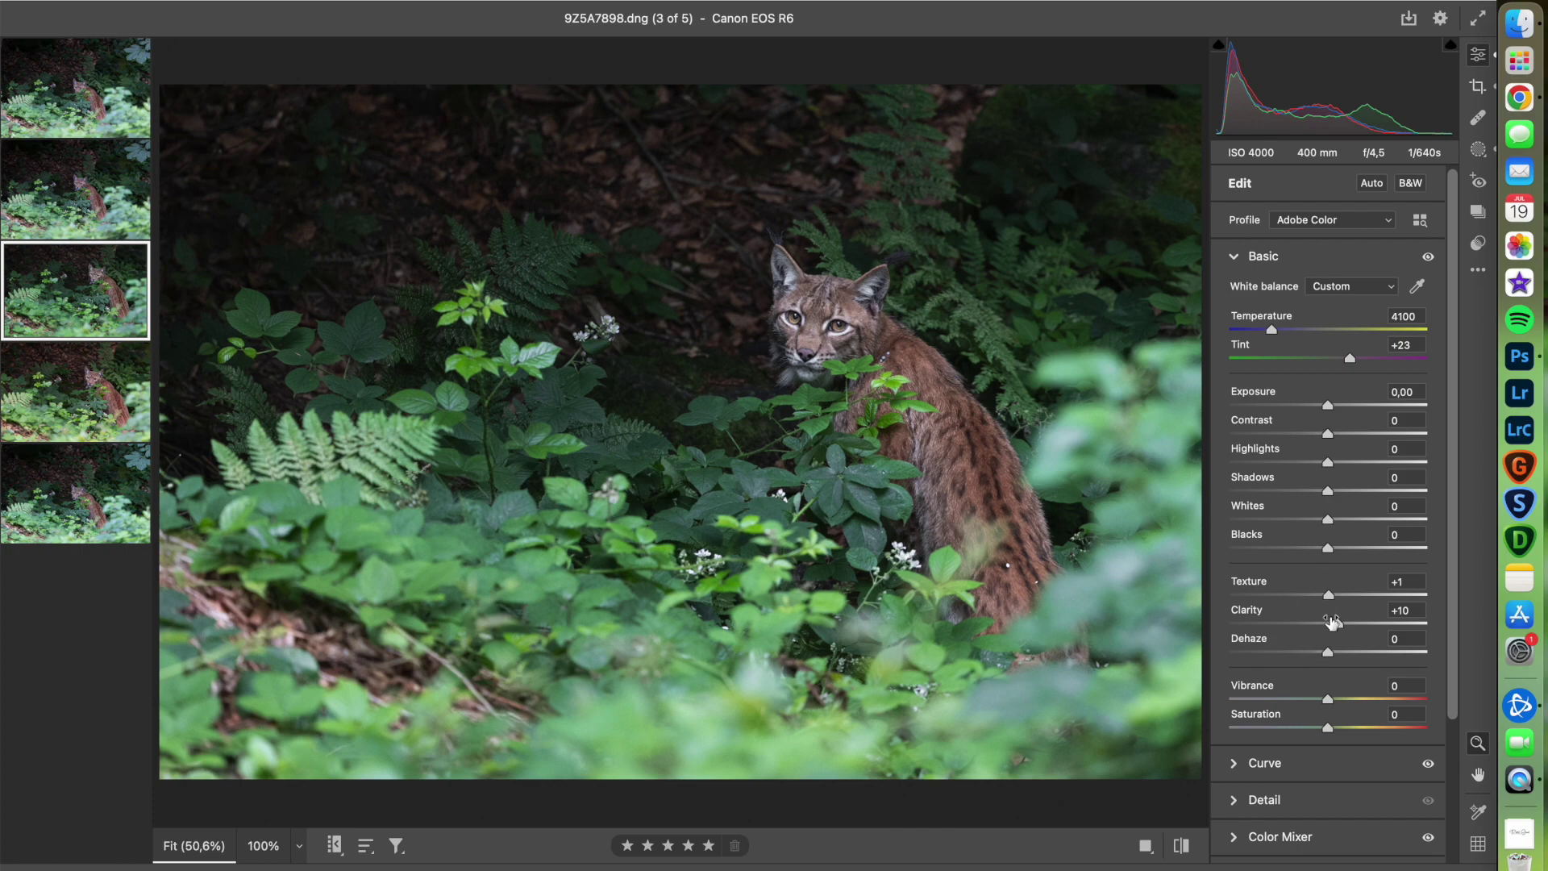
drag(1338, 627, 1340, 624)
drag(1306, 546, 1300, 547)
drag(1342, 494, 1342, 493)
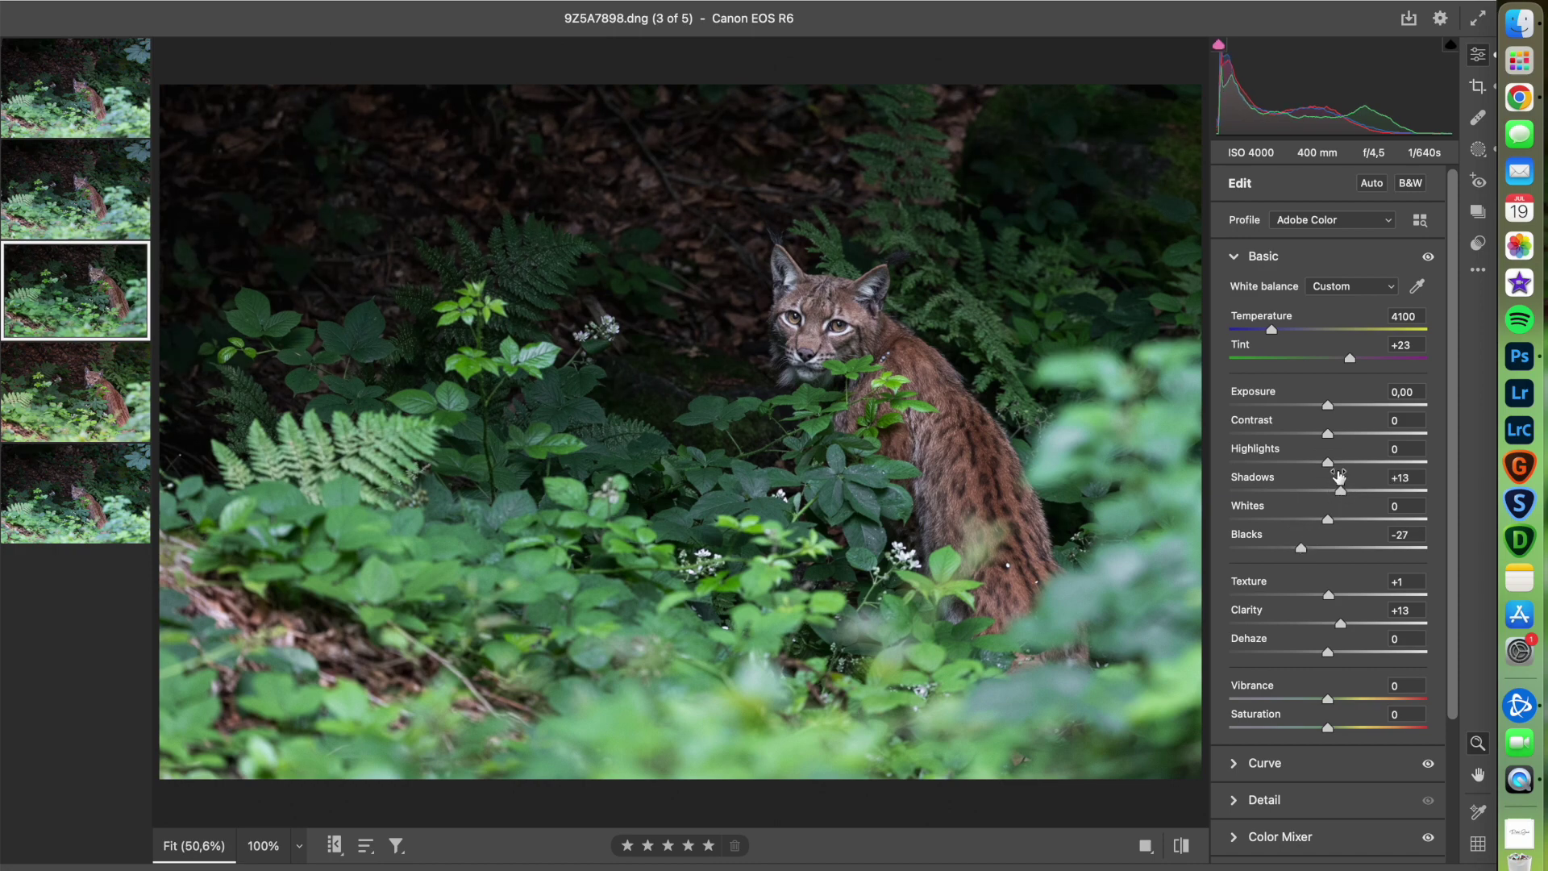
drag(1328, 520, 1335, 522)
Open the photo in Photoshop, duplicate it to Layer 1 at 100% zoom, and launch Topaz DeNoise AI.
key(Return)
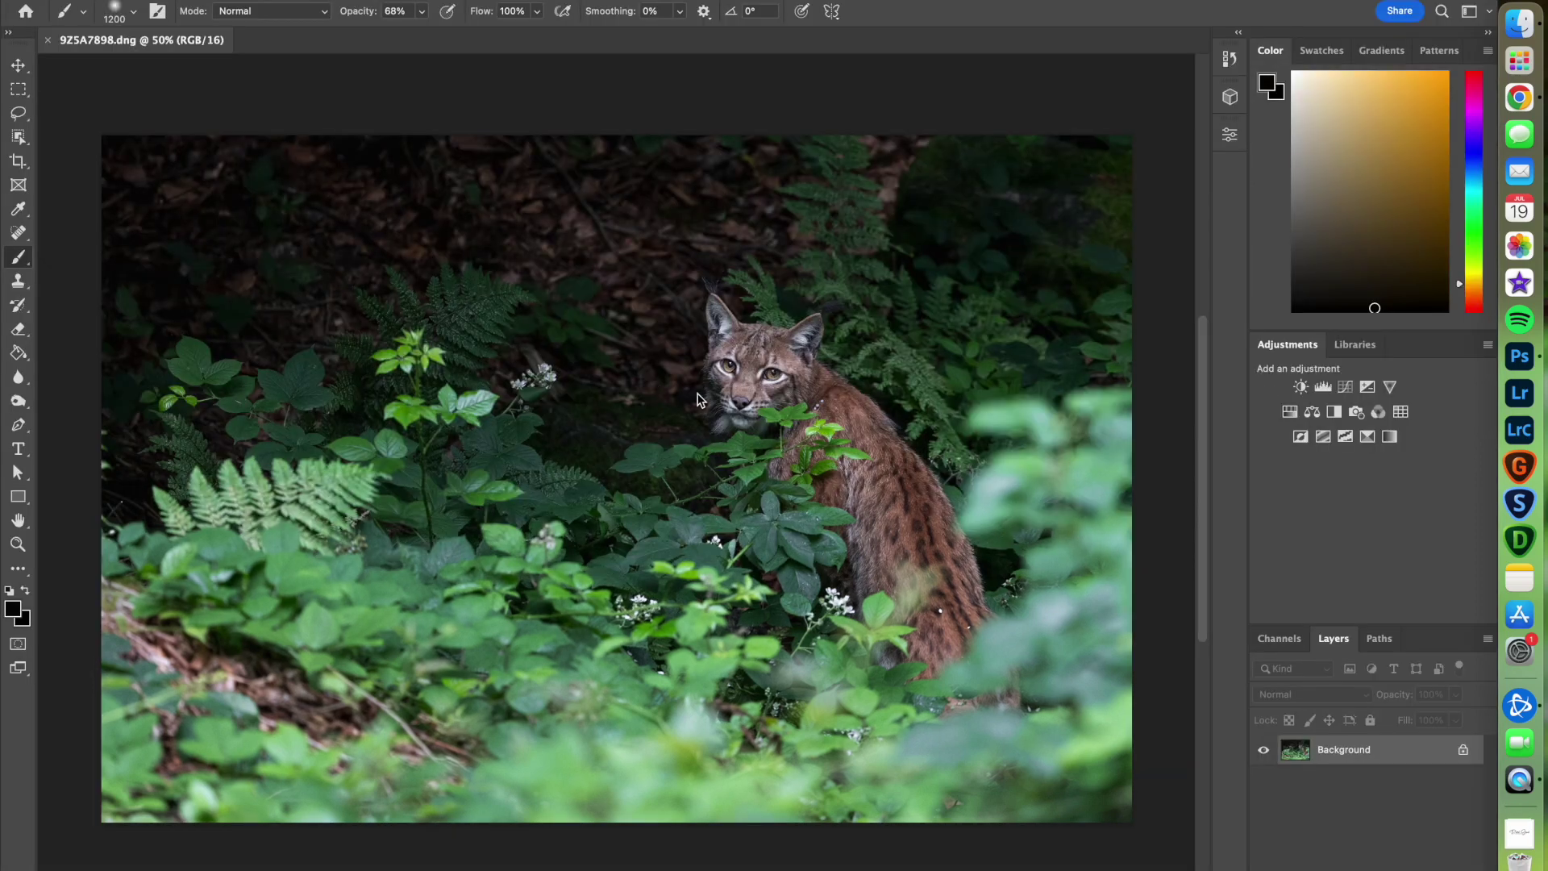
key(ctrl+j)
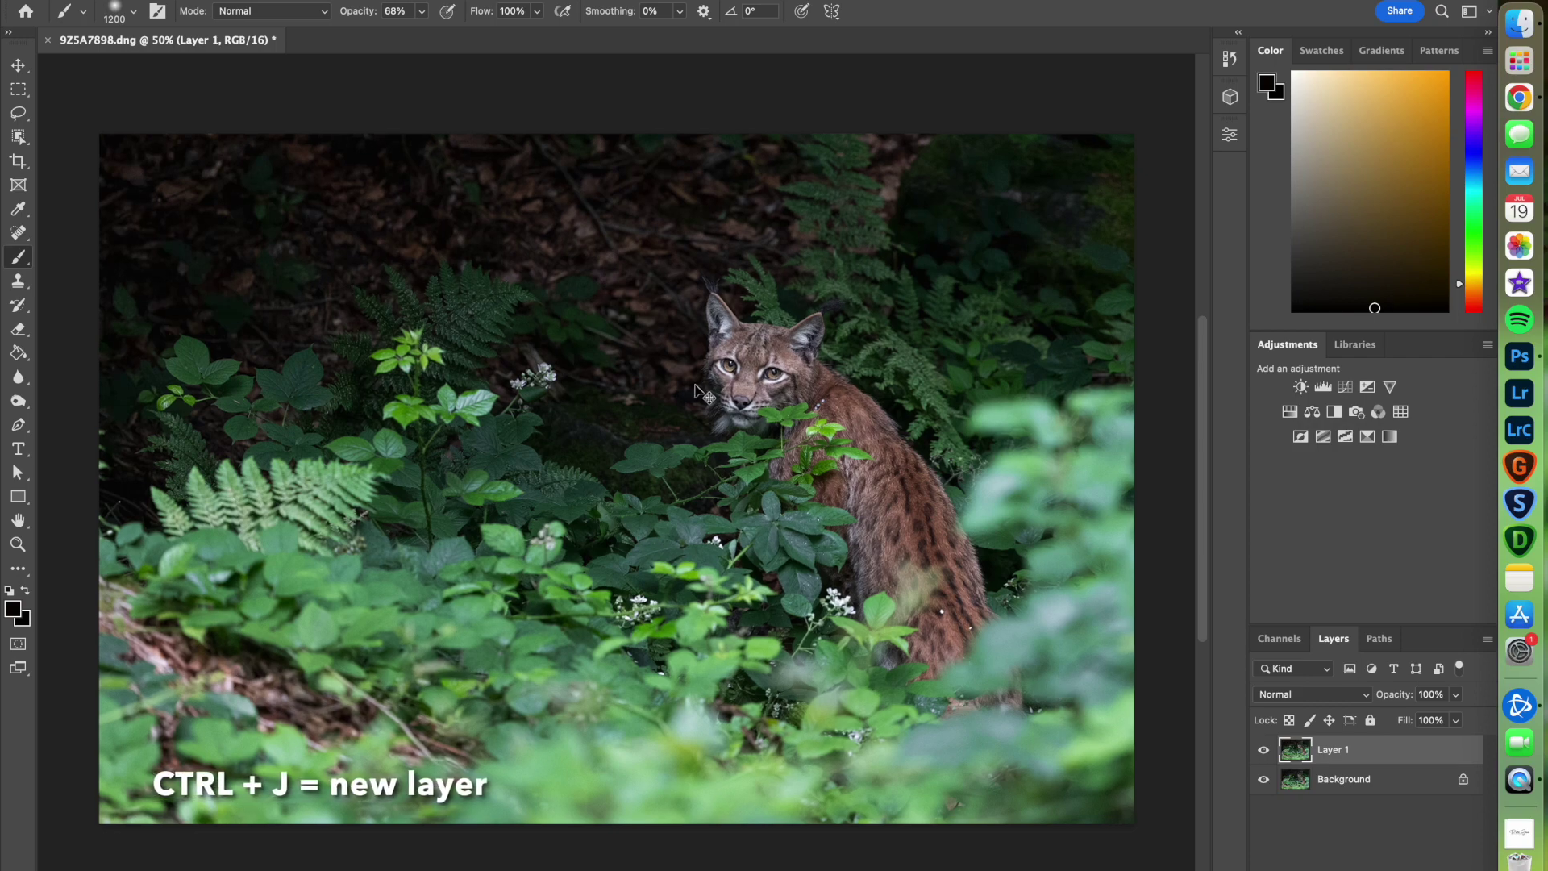
key(ctrl+1)
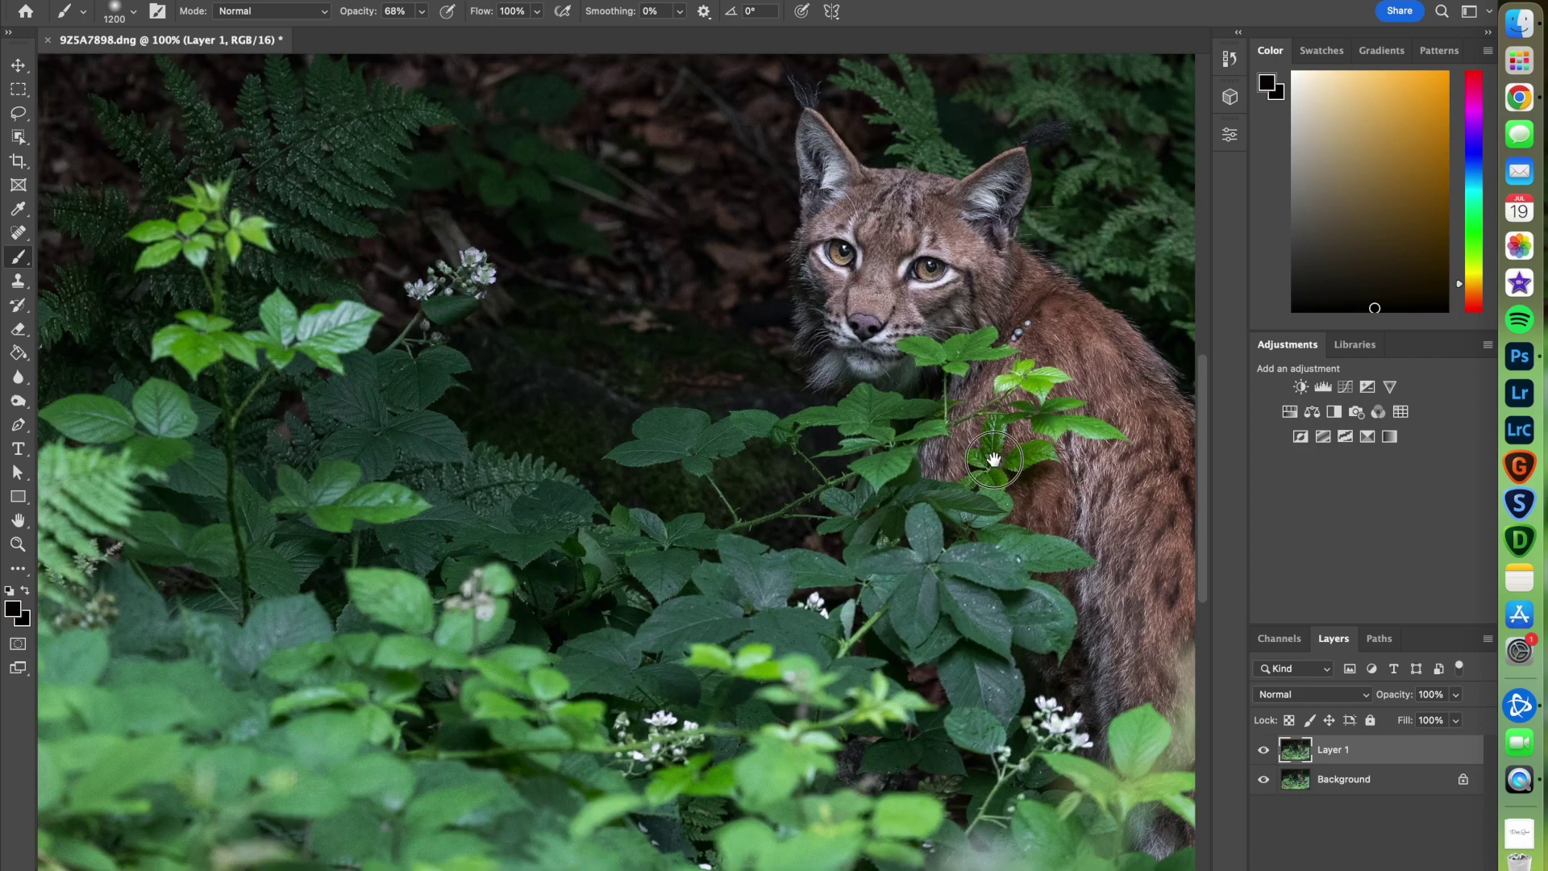
drag(996, 458, 771, 578)
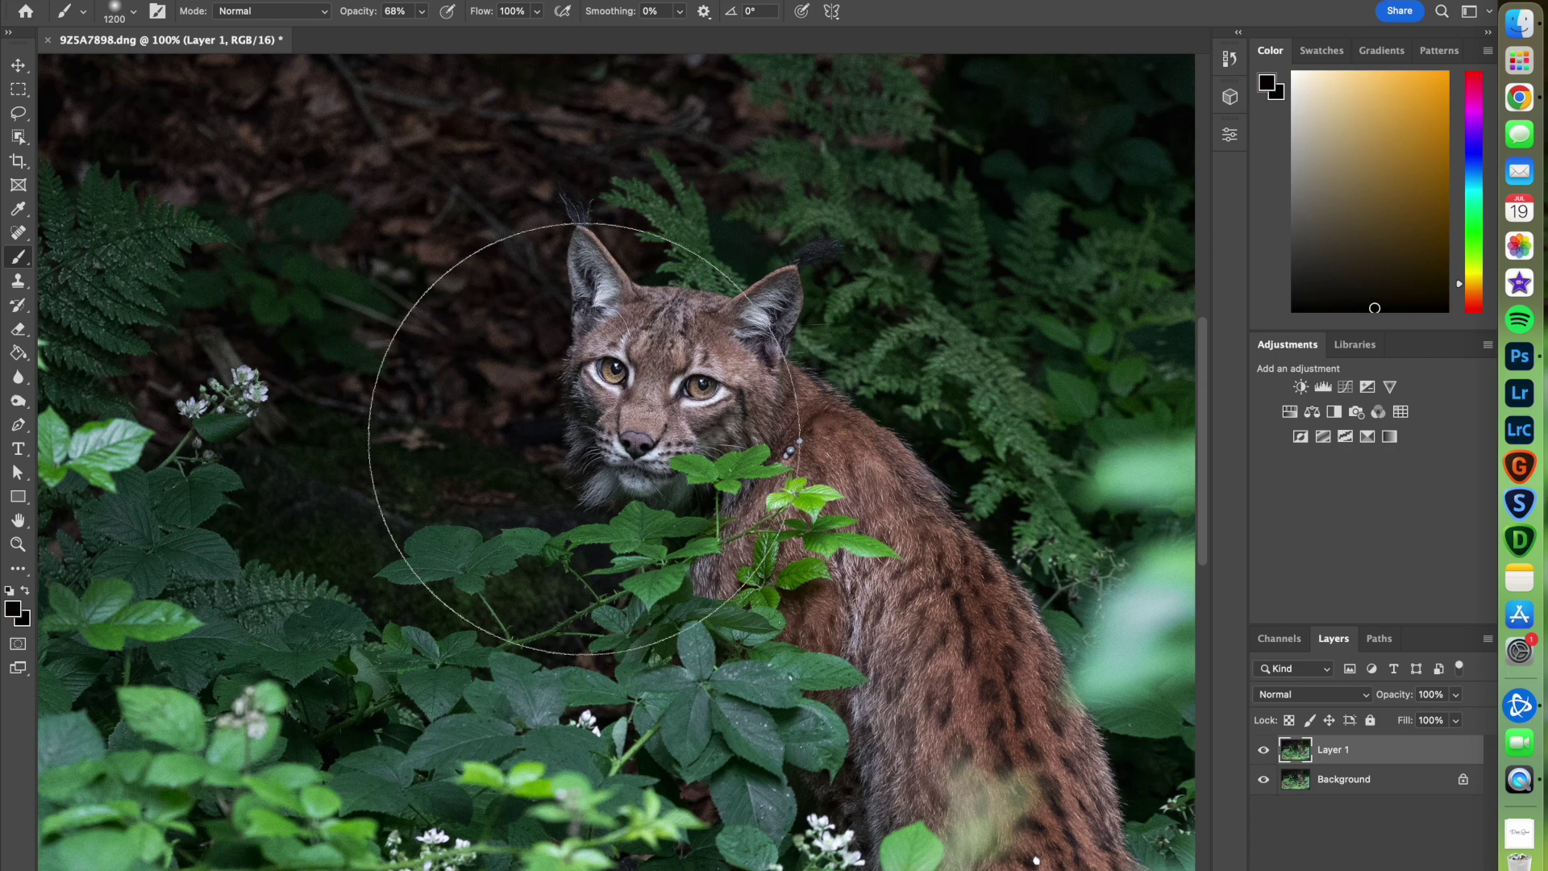
click(423, 1)
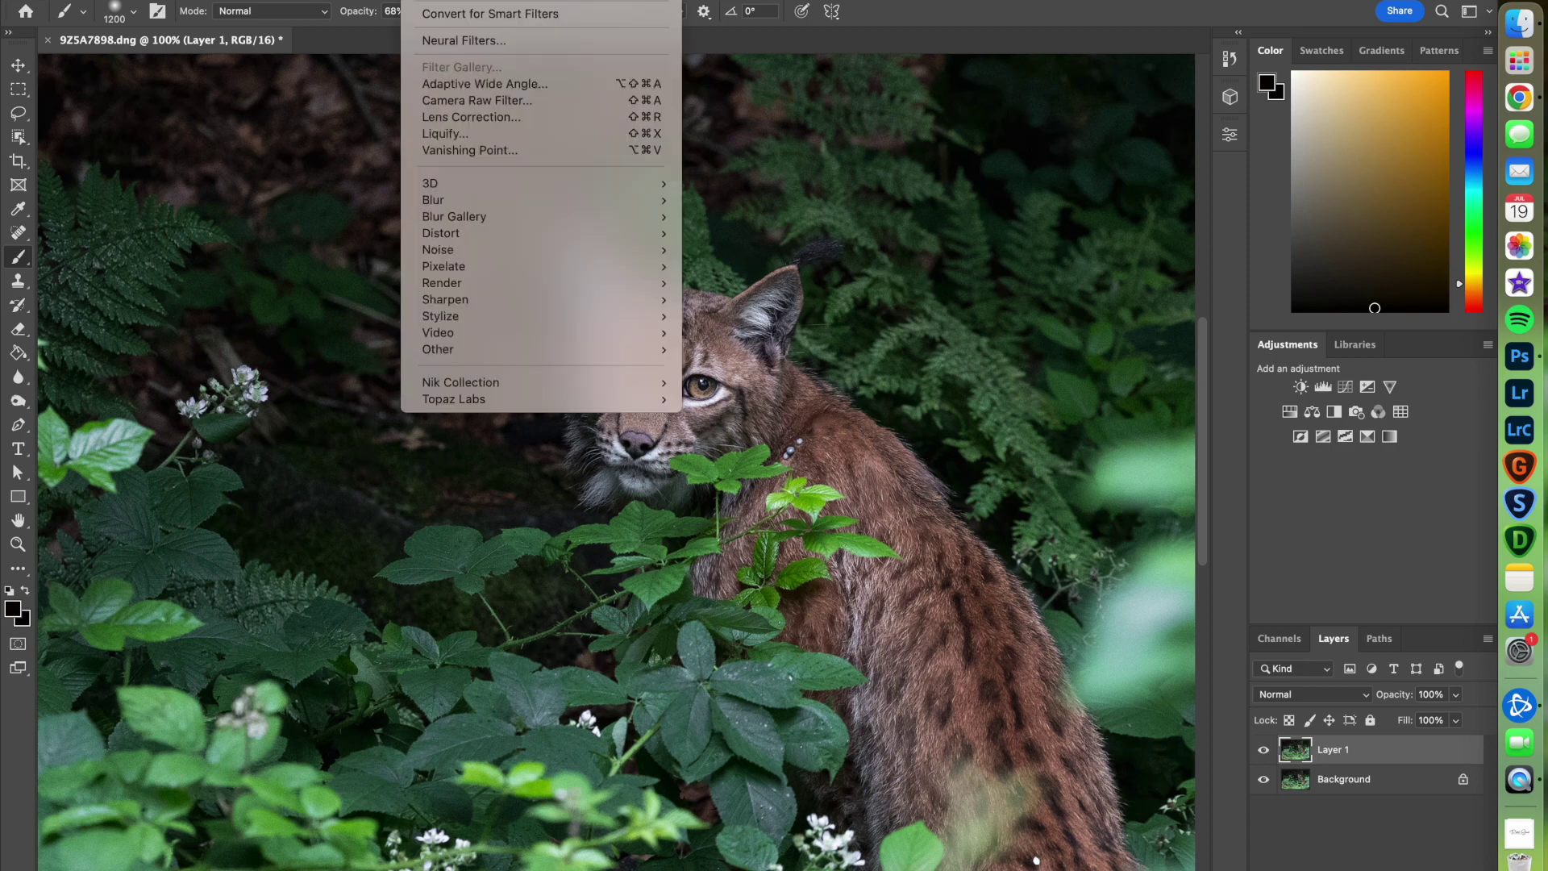
mouse_move(455, 399)
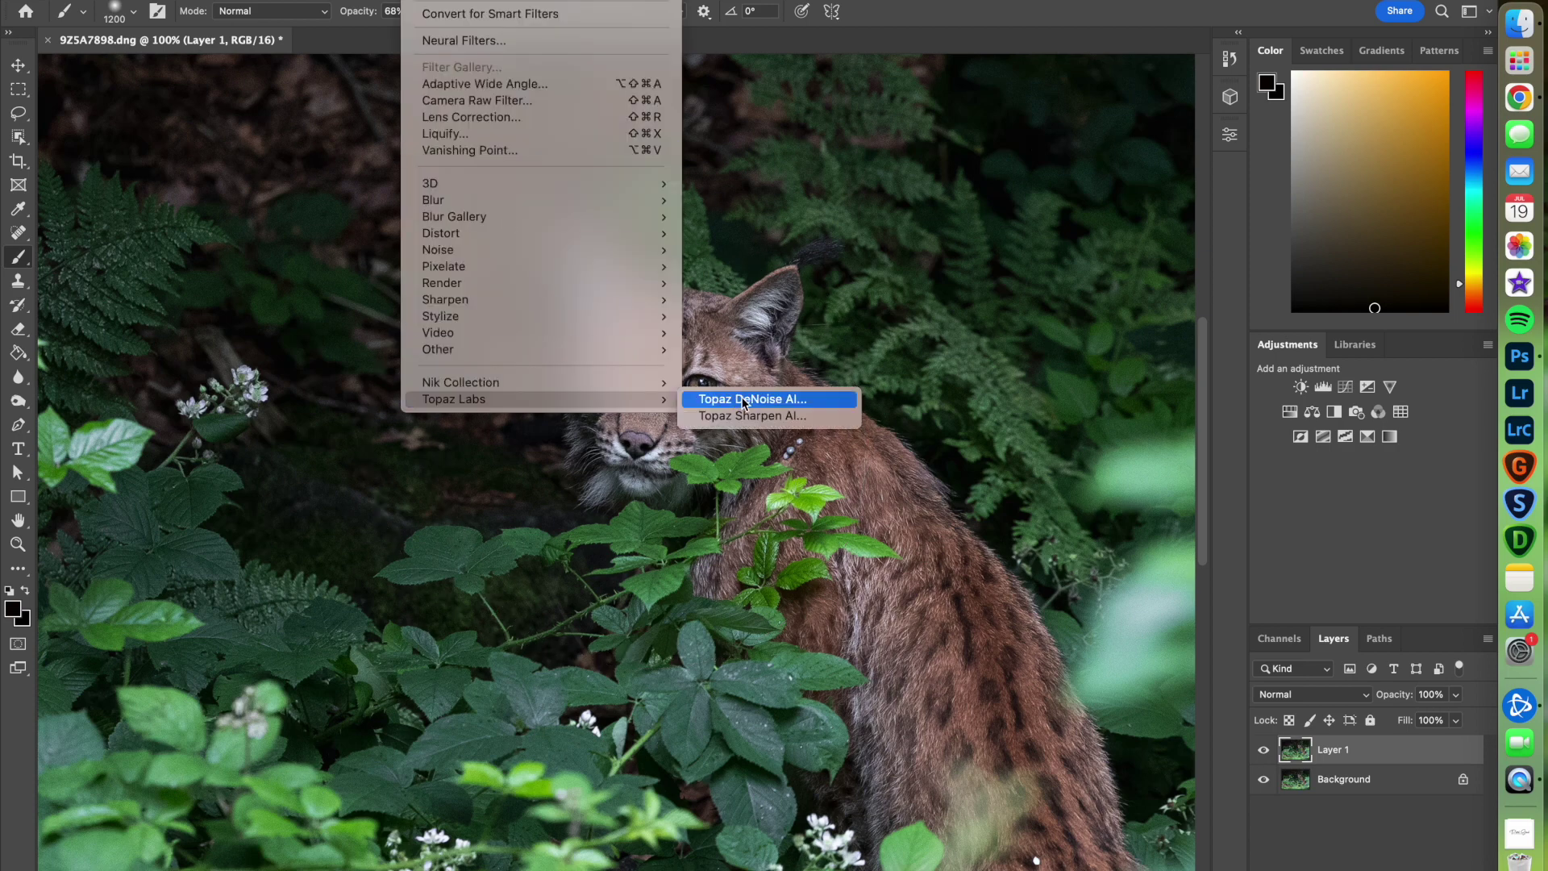
click(743, 399)
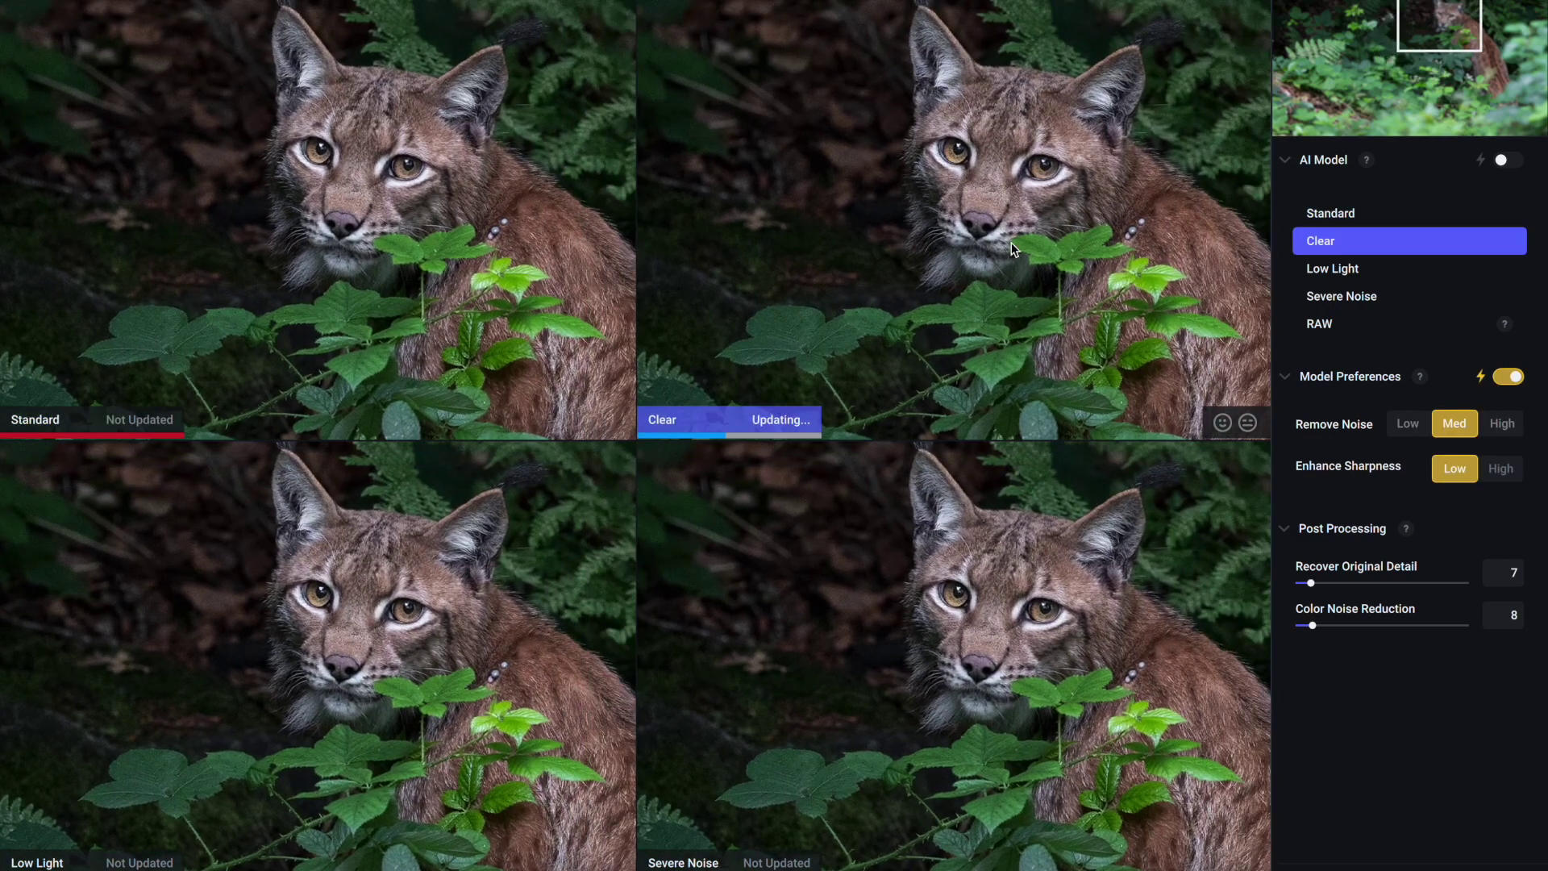
Denoise with the Low Light model, lowering Enhance Sharpness to 38.
drag(1013, 248, 877, 274)
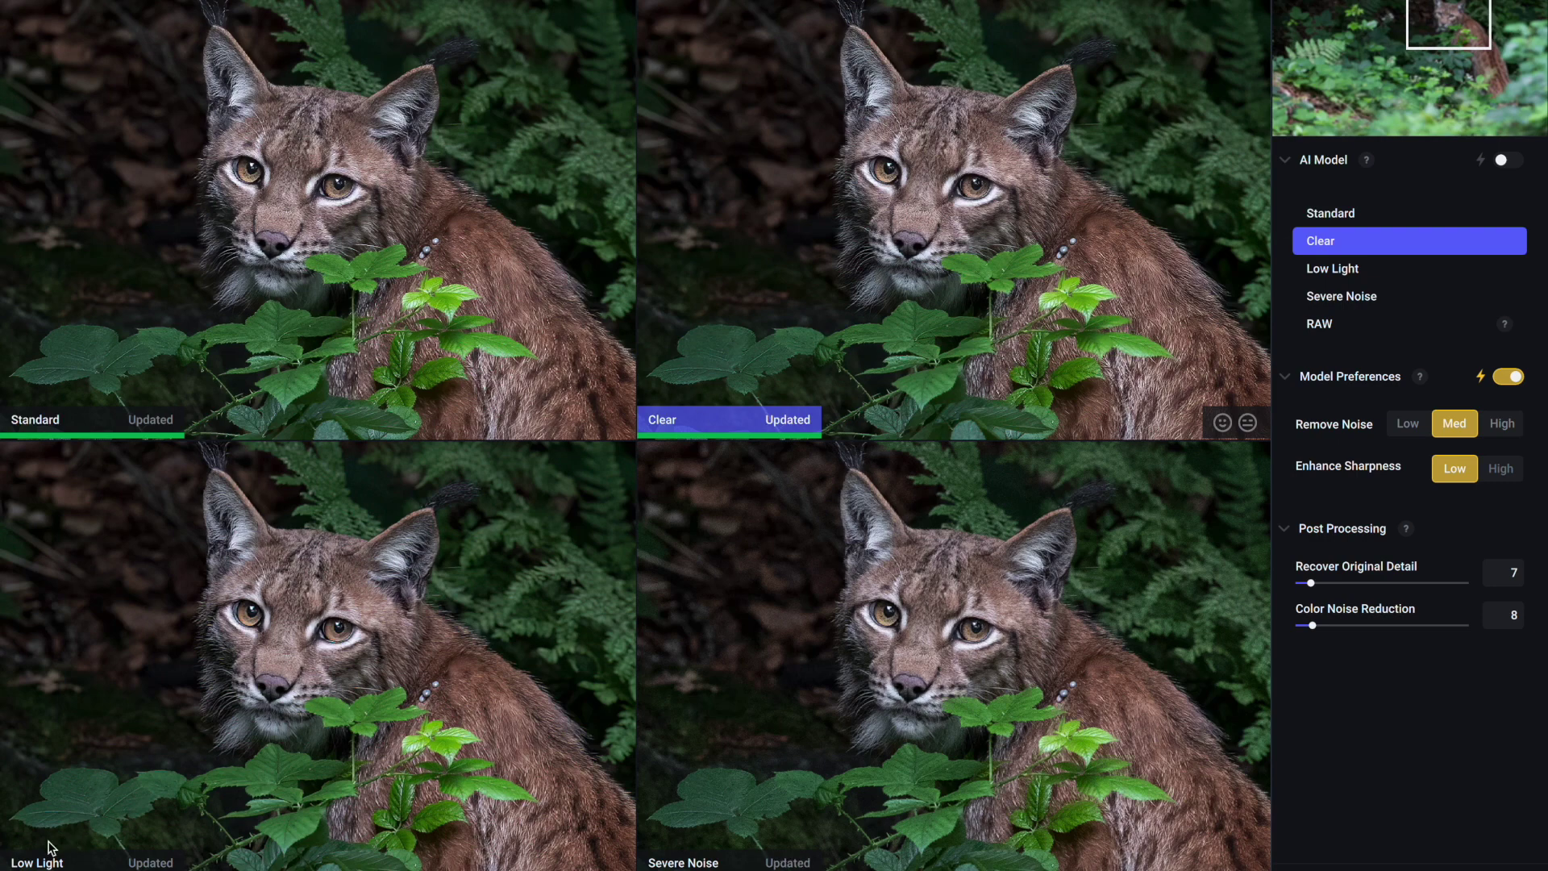
click(1330, 274)
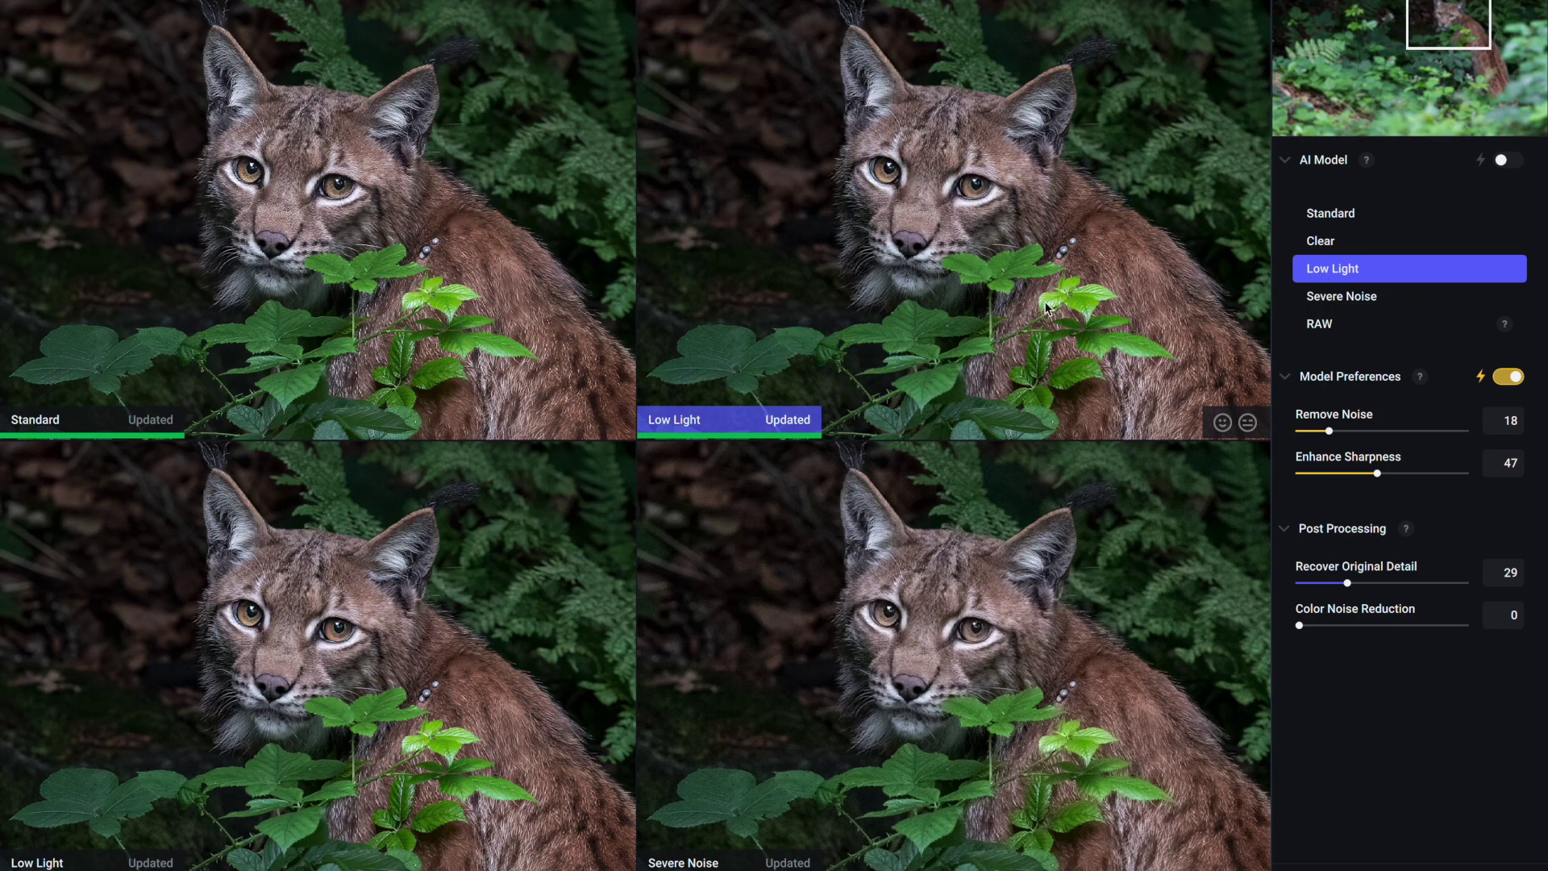
drag(1367, 476, 1360, 472)
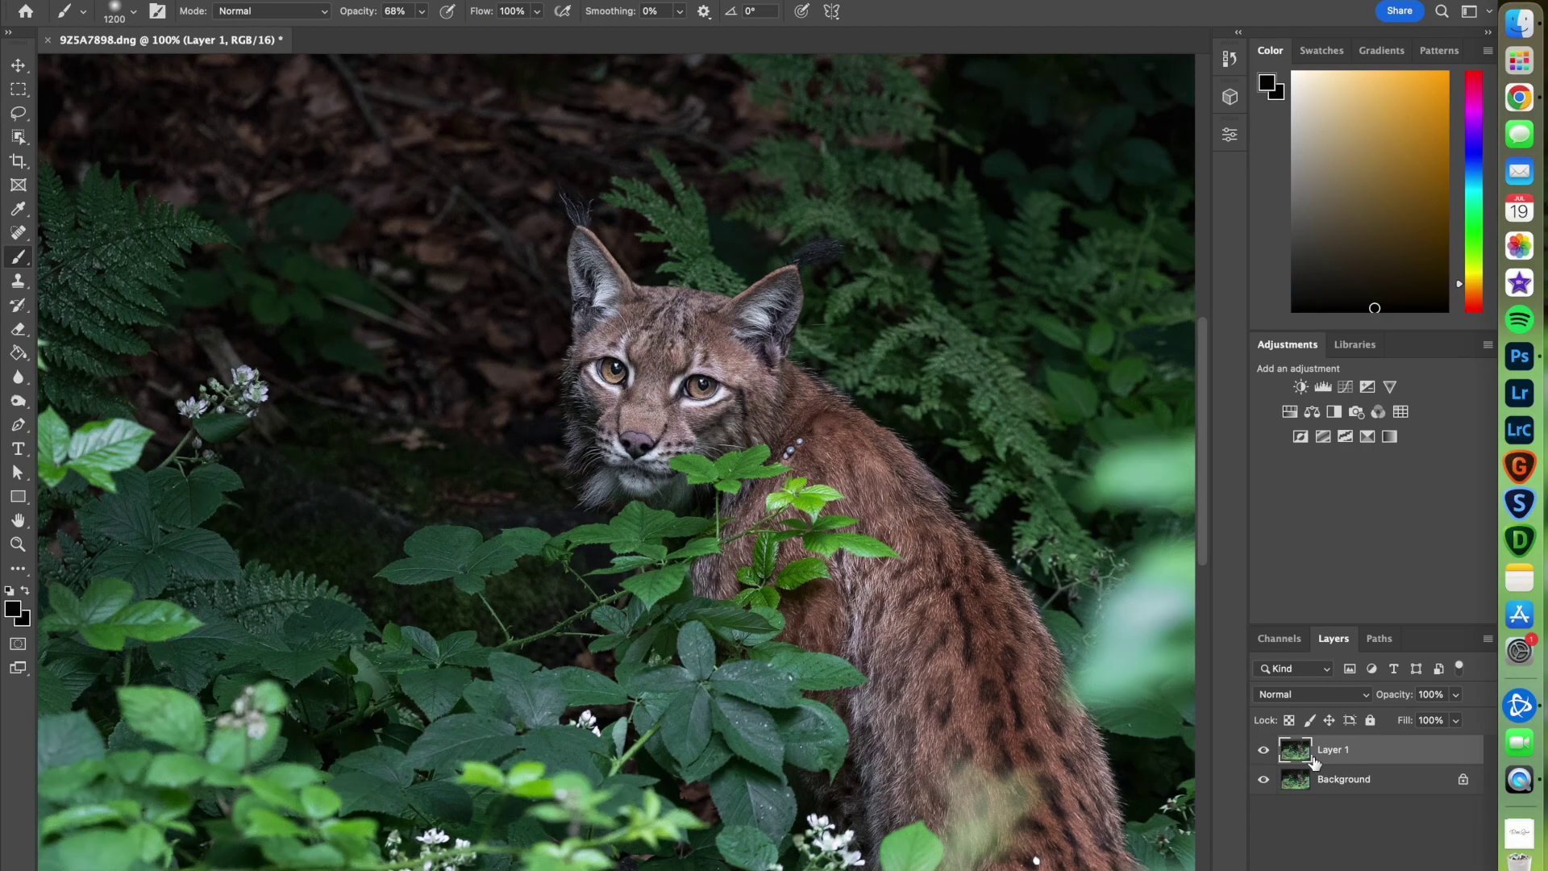
Stamp all visible layers into a new Layer 2 and launch Color Efex Pro 4 on it.
key(ctrl+alt+shift+n)
key(ctrl+alt+shift+e)
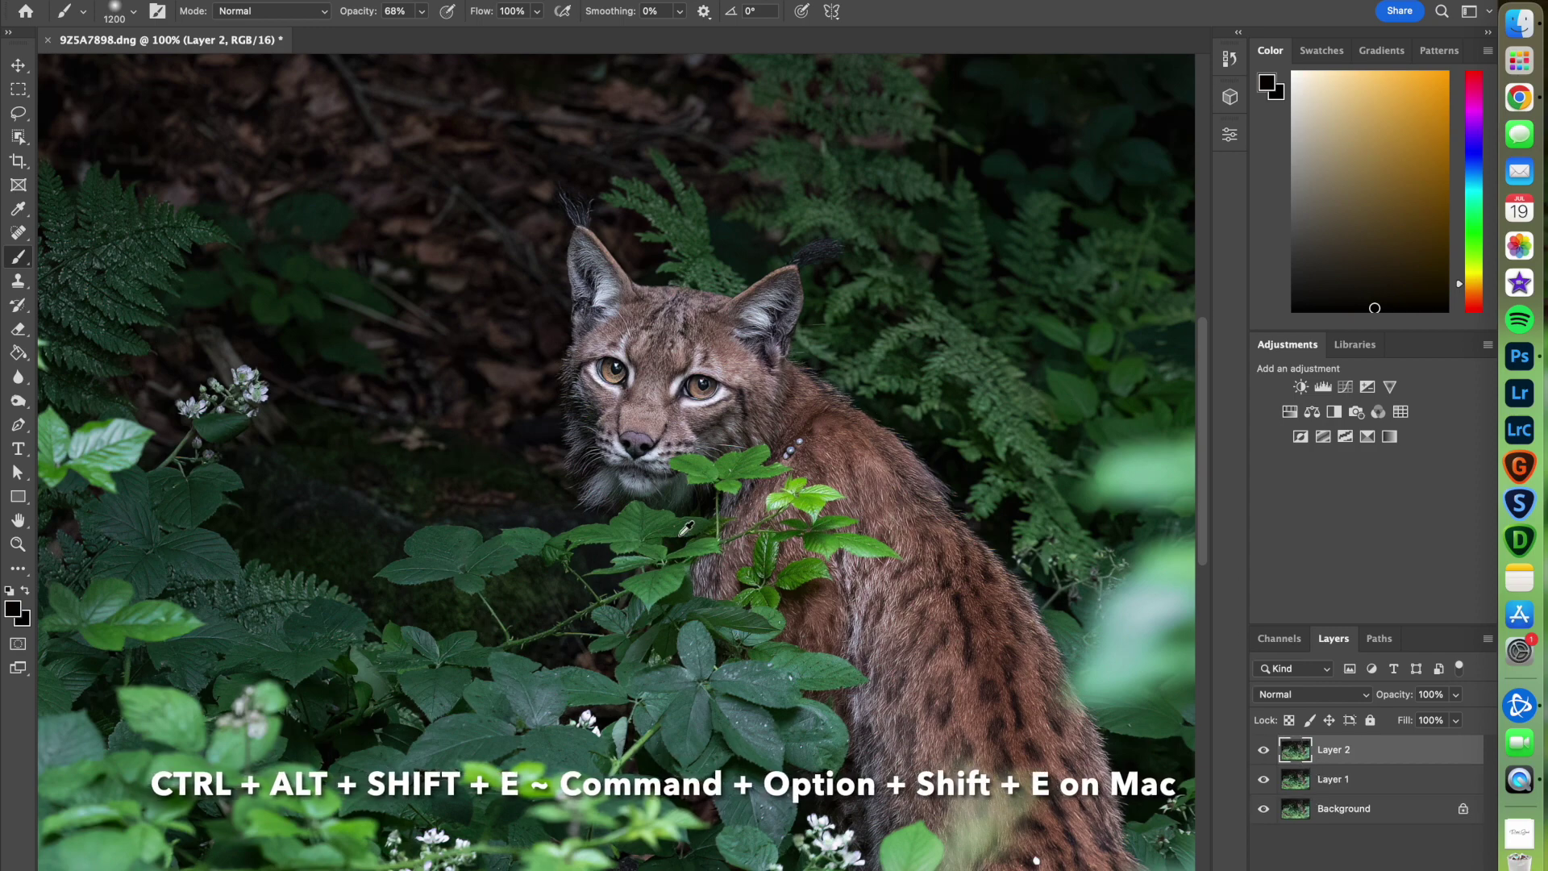
scroll(686, 528, down, 2)
scroll(685, 526, down, 2)
scroll(684, 524, down, 2)
scroll(683, 523, down, 2)
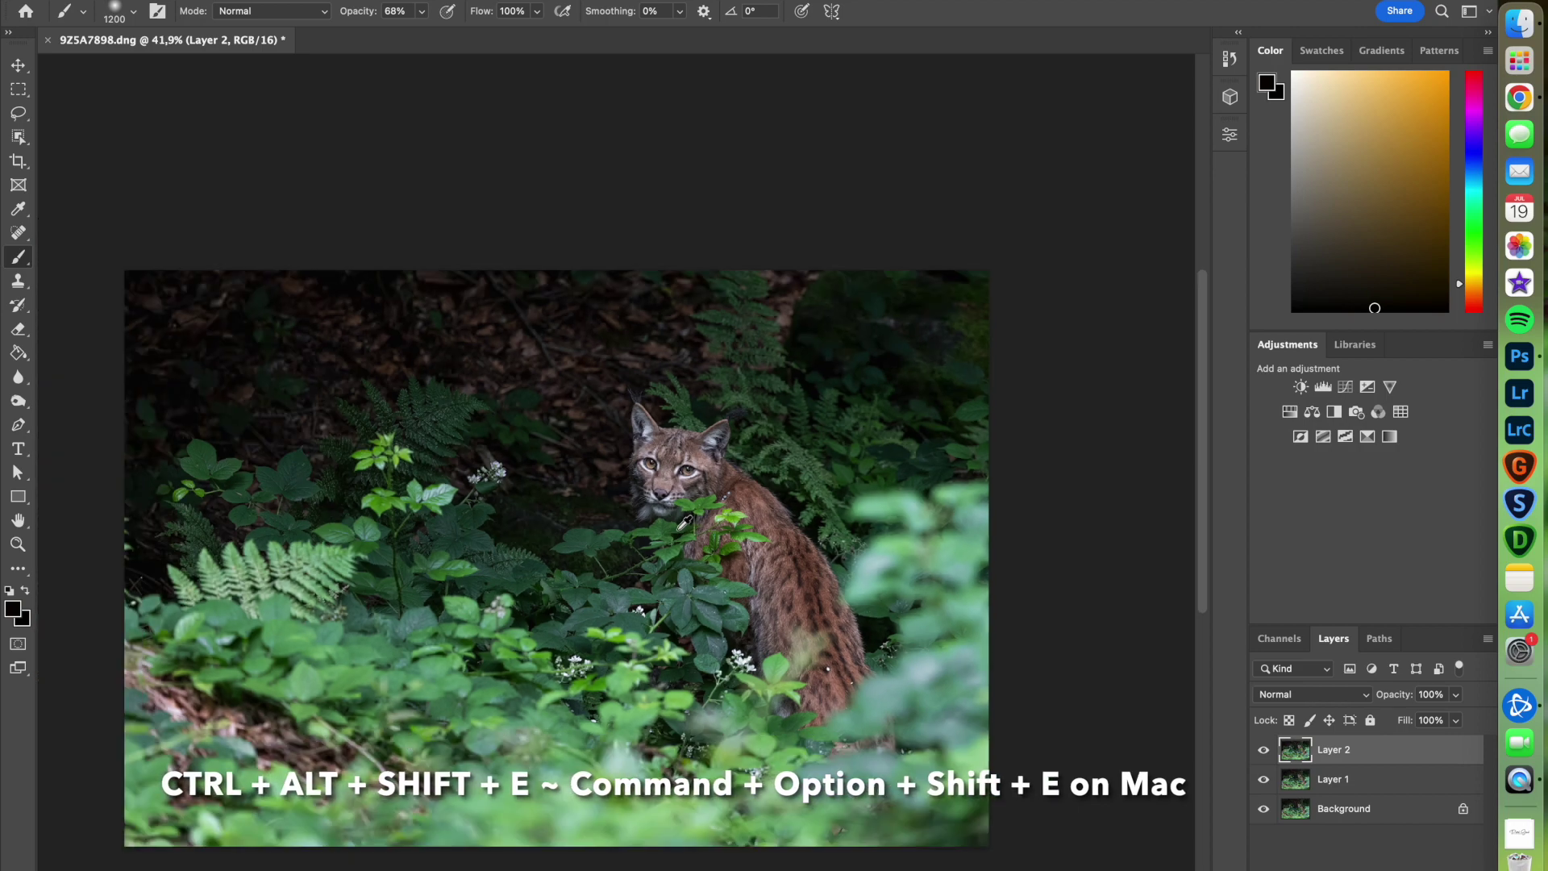
scroll(647, 505, up, 1)
drag(646, 504, 657, 510)
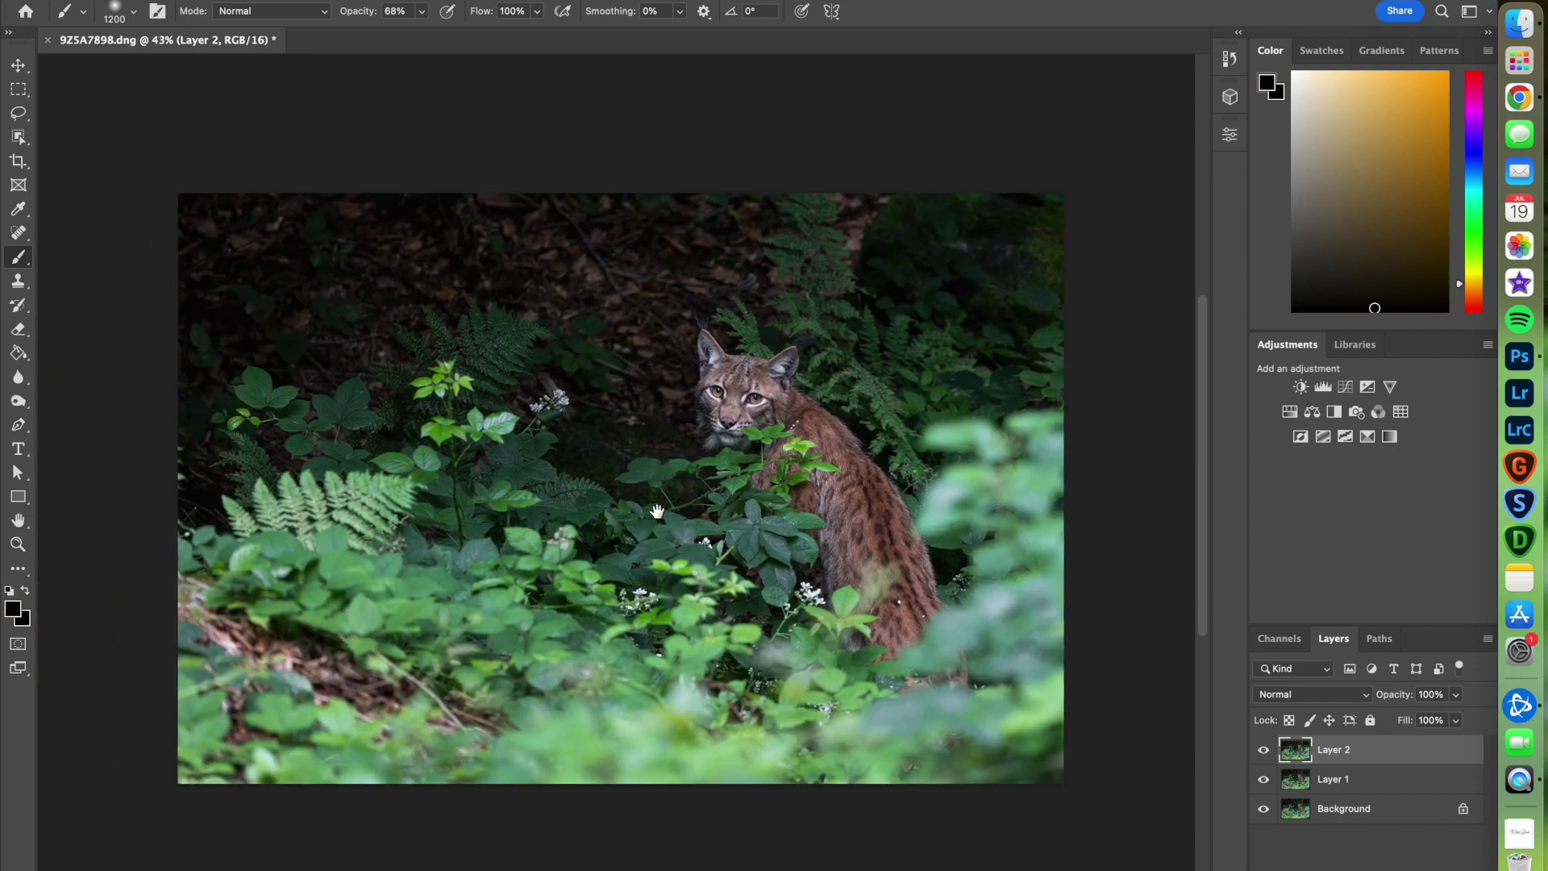
click(435, 2)
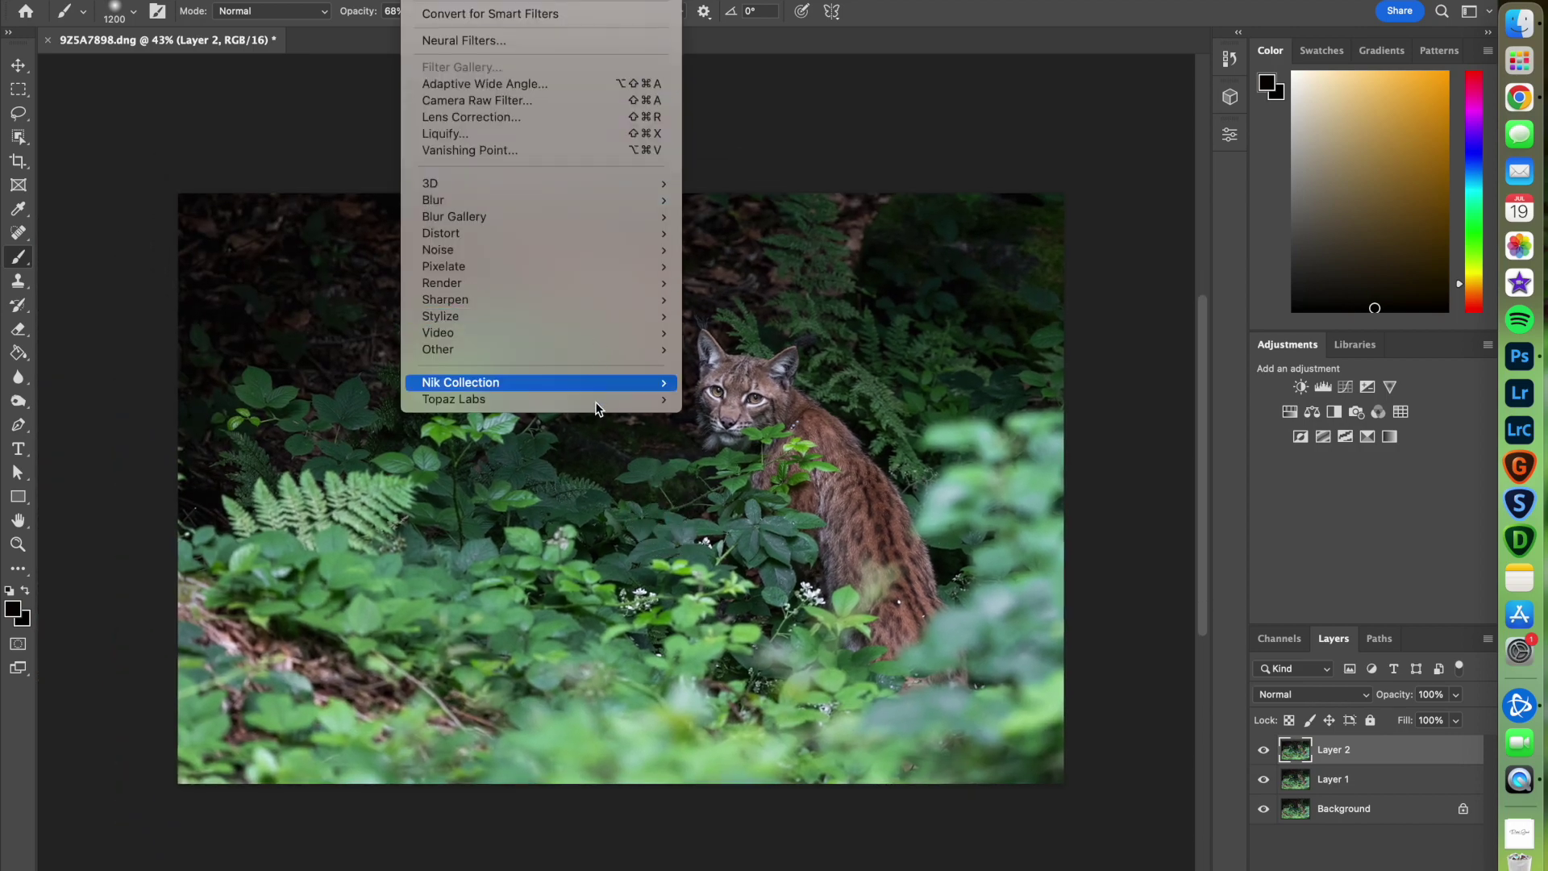
click(765, 399)
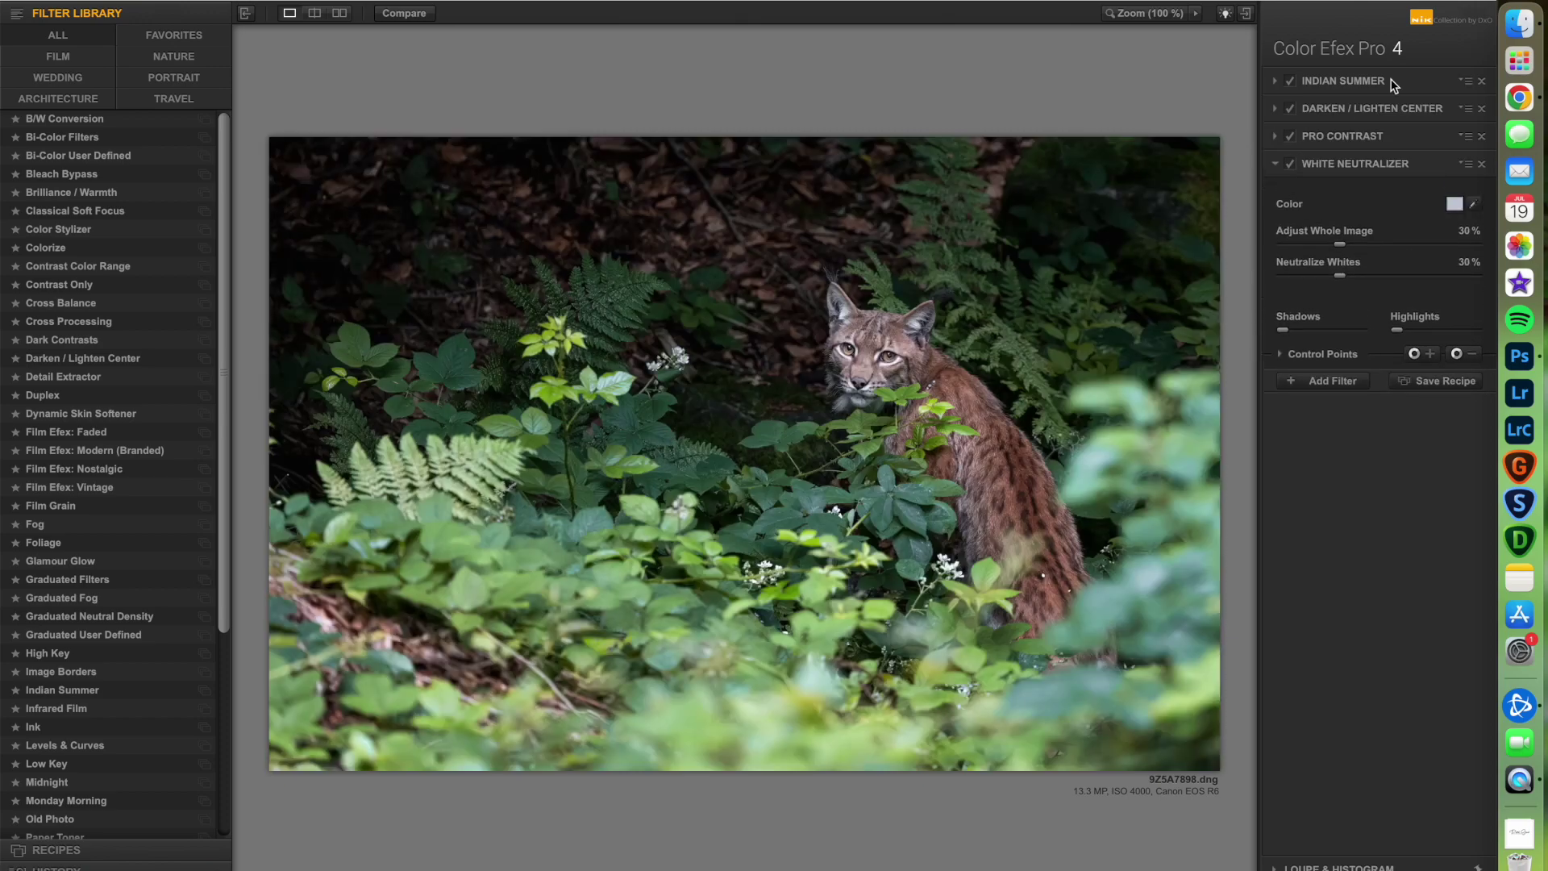
Replace the filter stack with Dark Contrasts: Detail 17%, Brightness -18%, Contrast -34%, Saturation 2%.
click(1482, 82)
click(1482, 82)
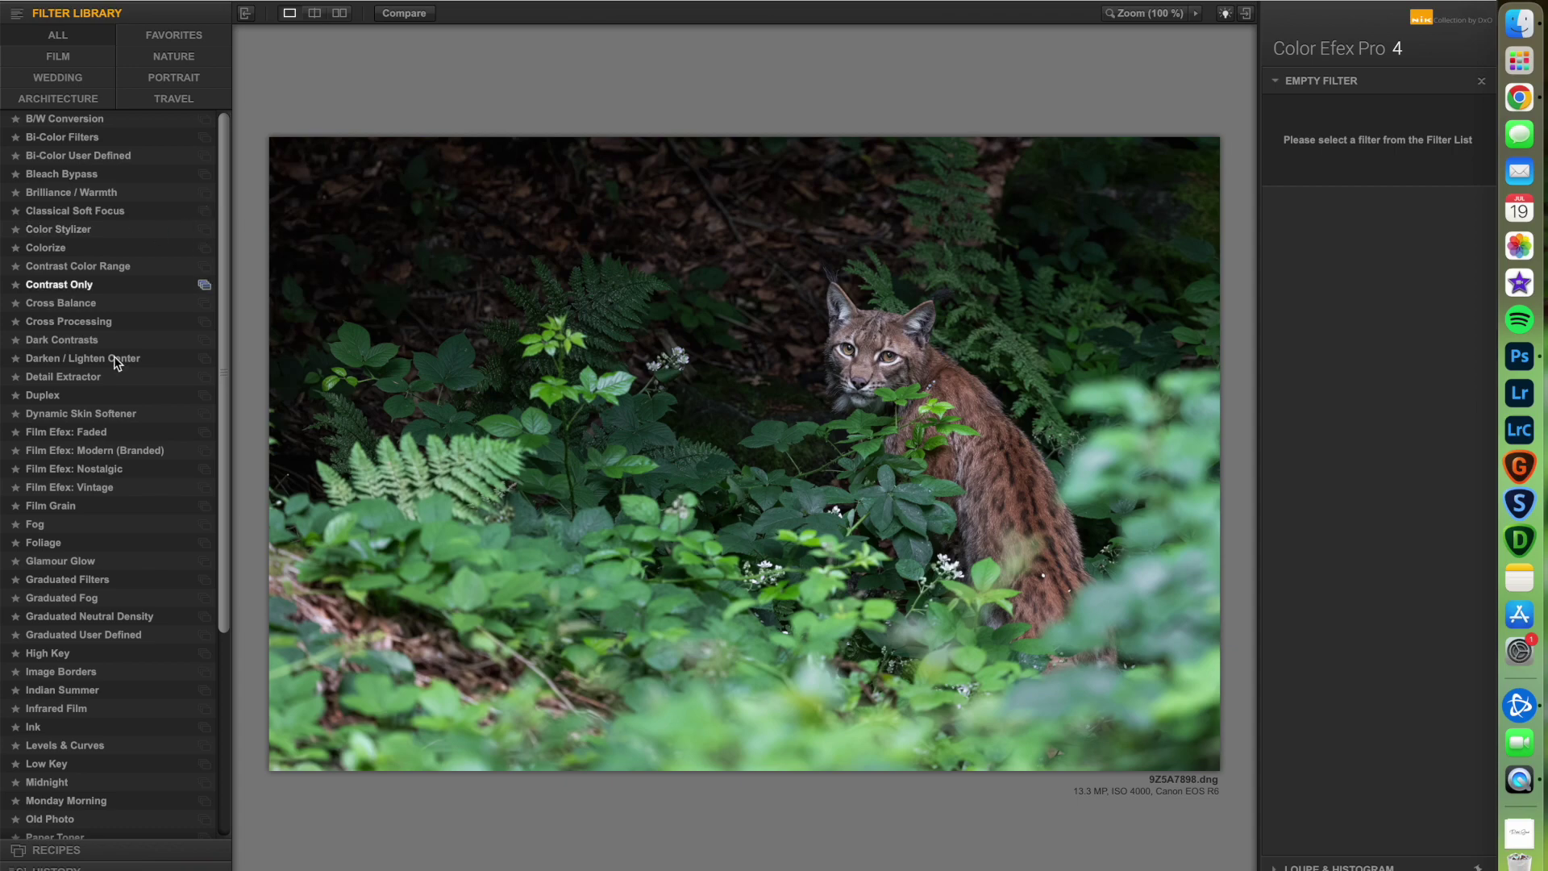
click(79, 341)
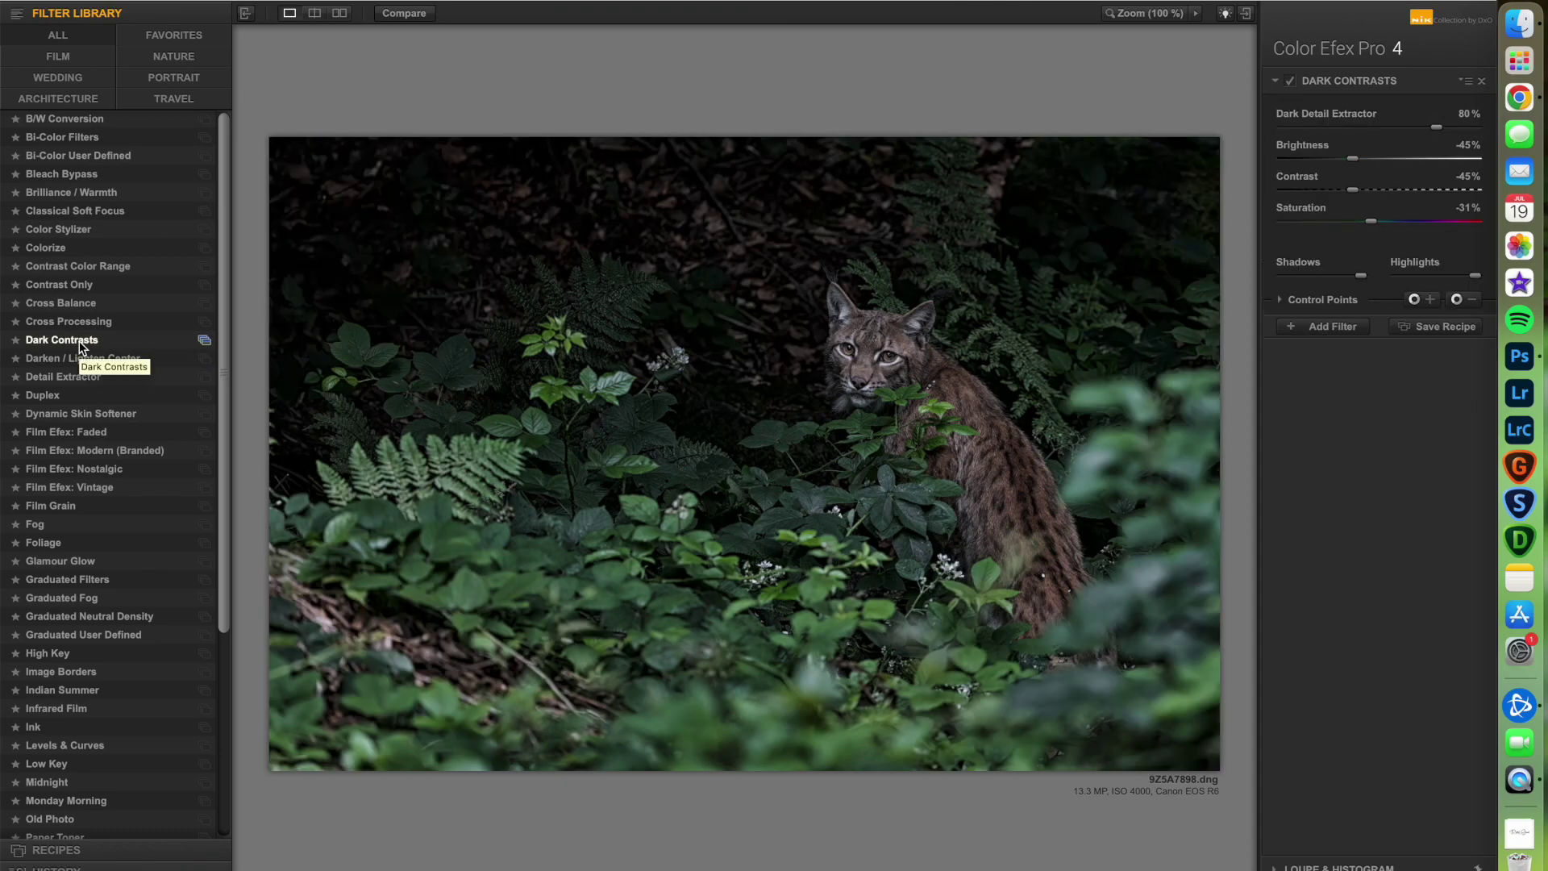
click(1314, 127)
click(1383, 158)
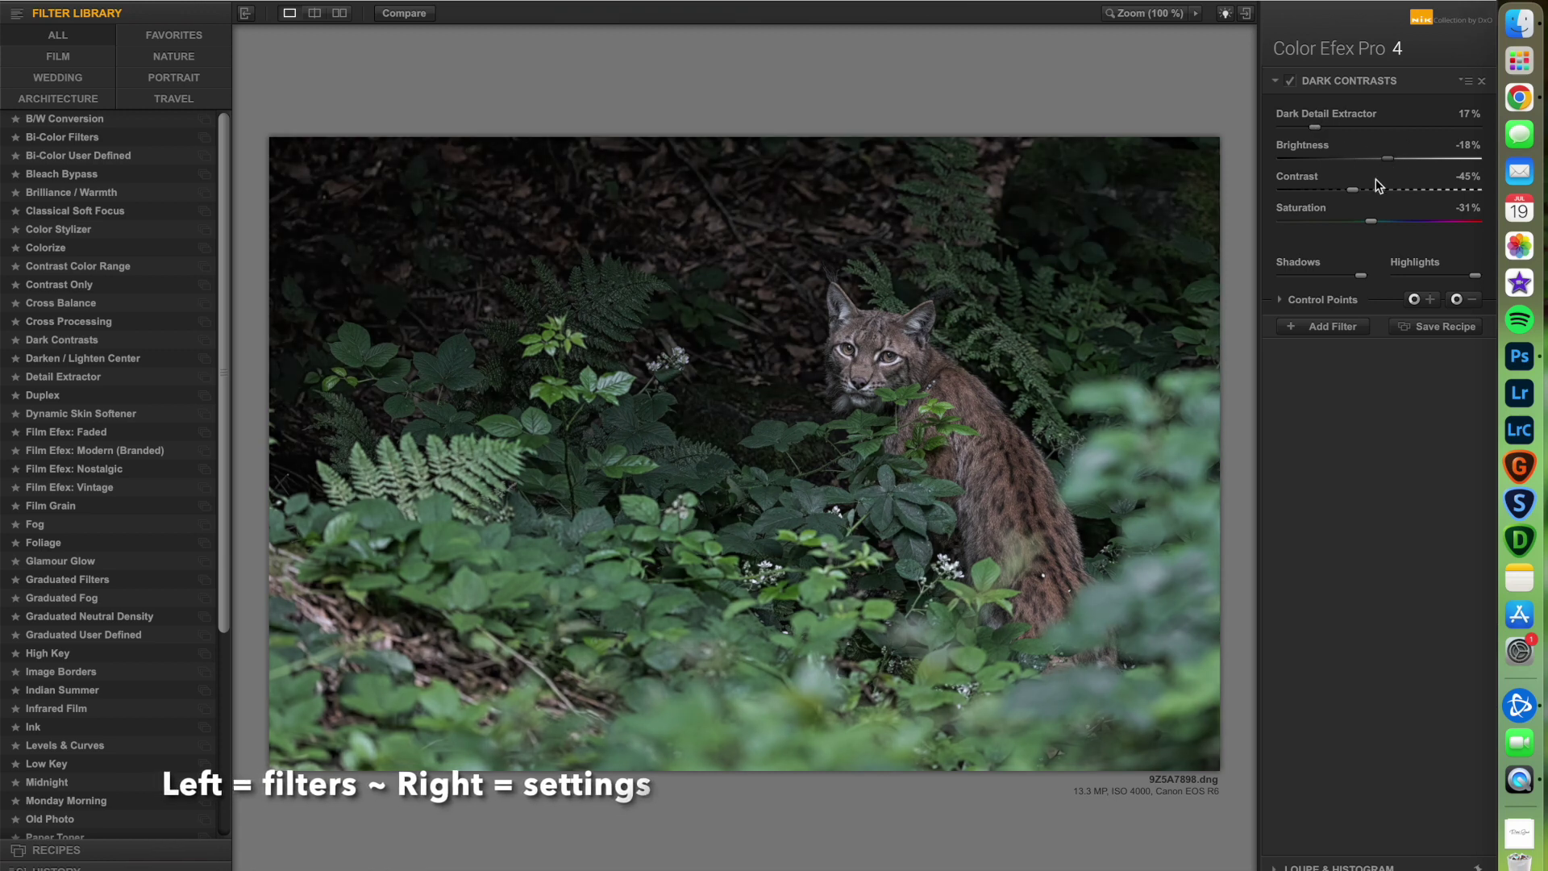
click(1368, 191)
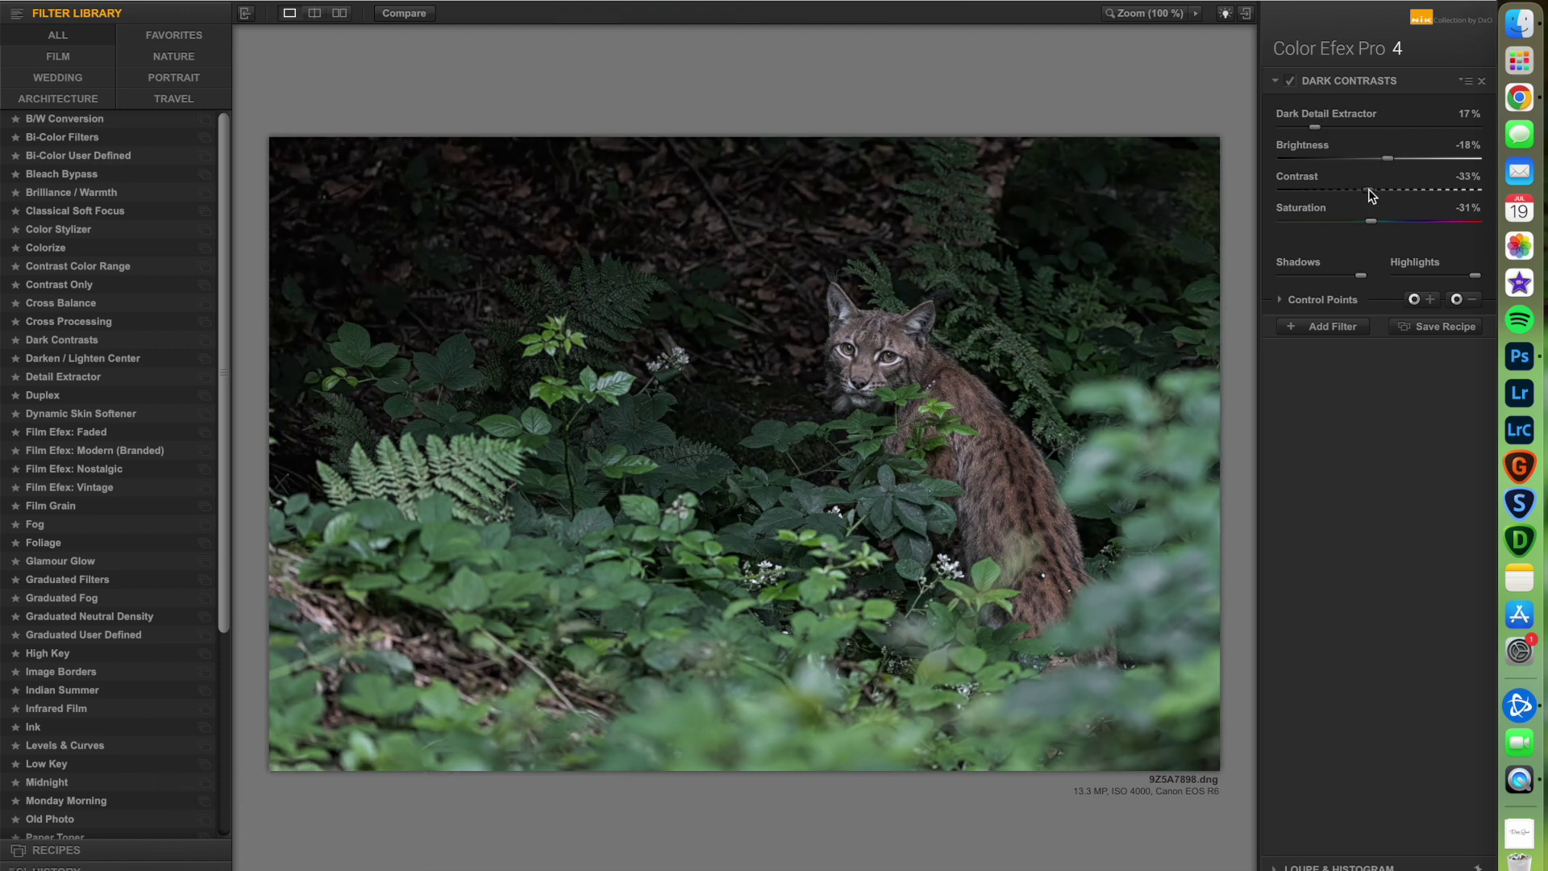
click(1417, 224)
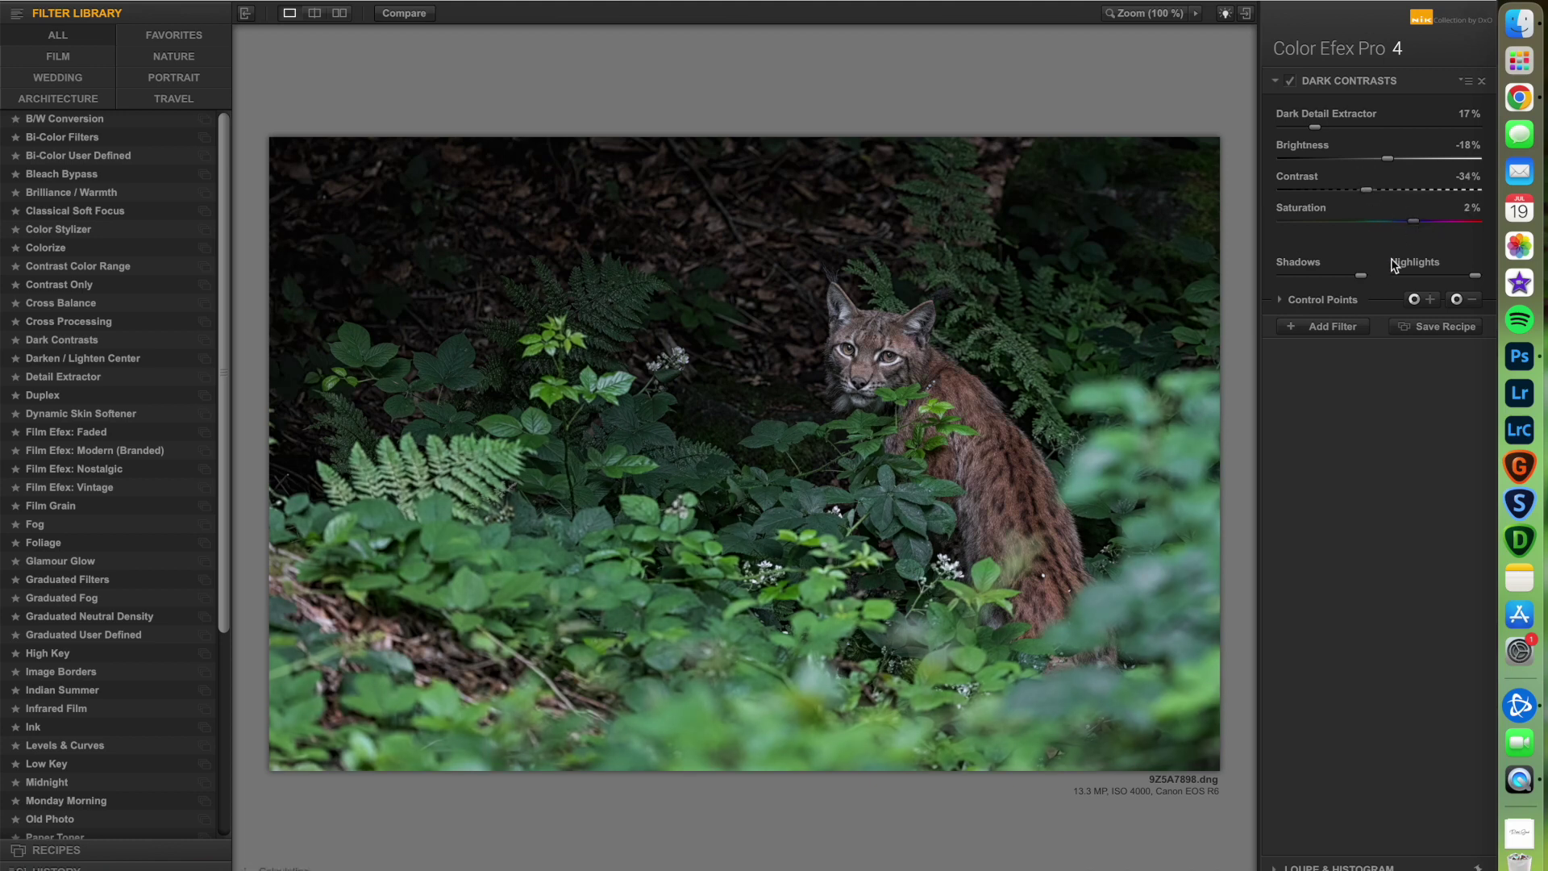
click(1326, 326)
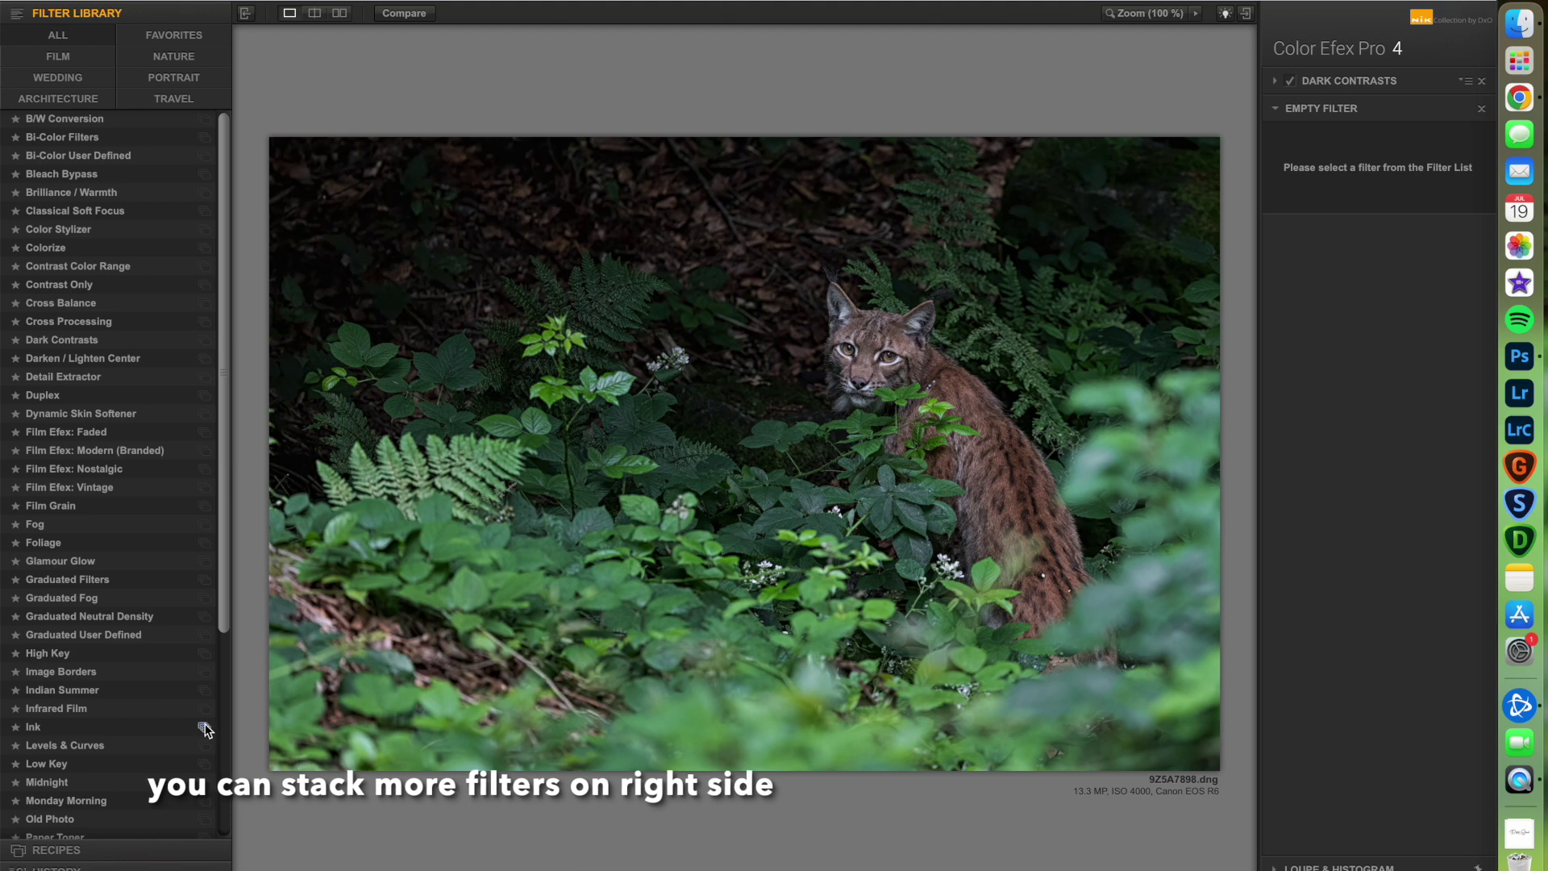
Add a Foliage filter with Method 3 at 33% enhancement, followed by a Sunlight filter.
scroll(221, 677, down, 5)
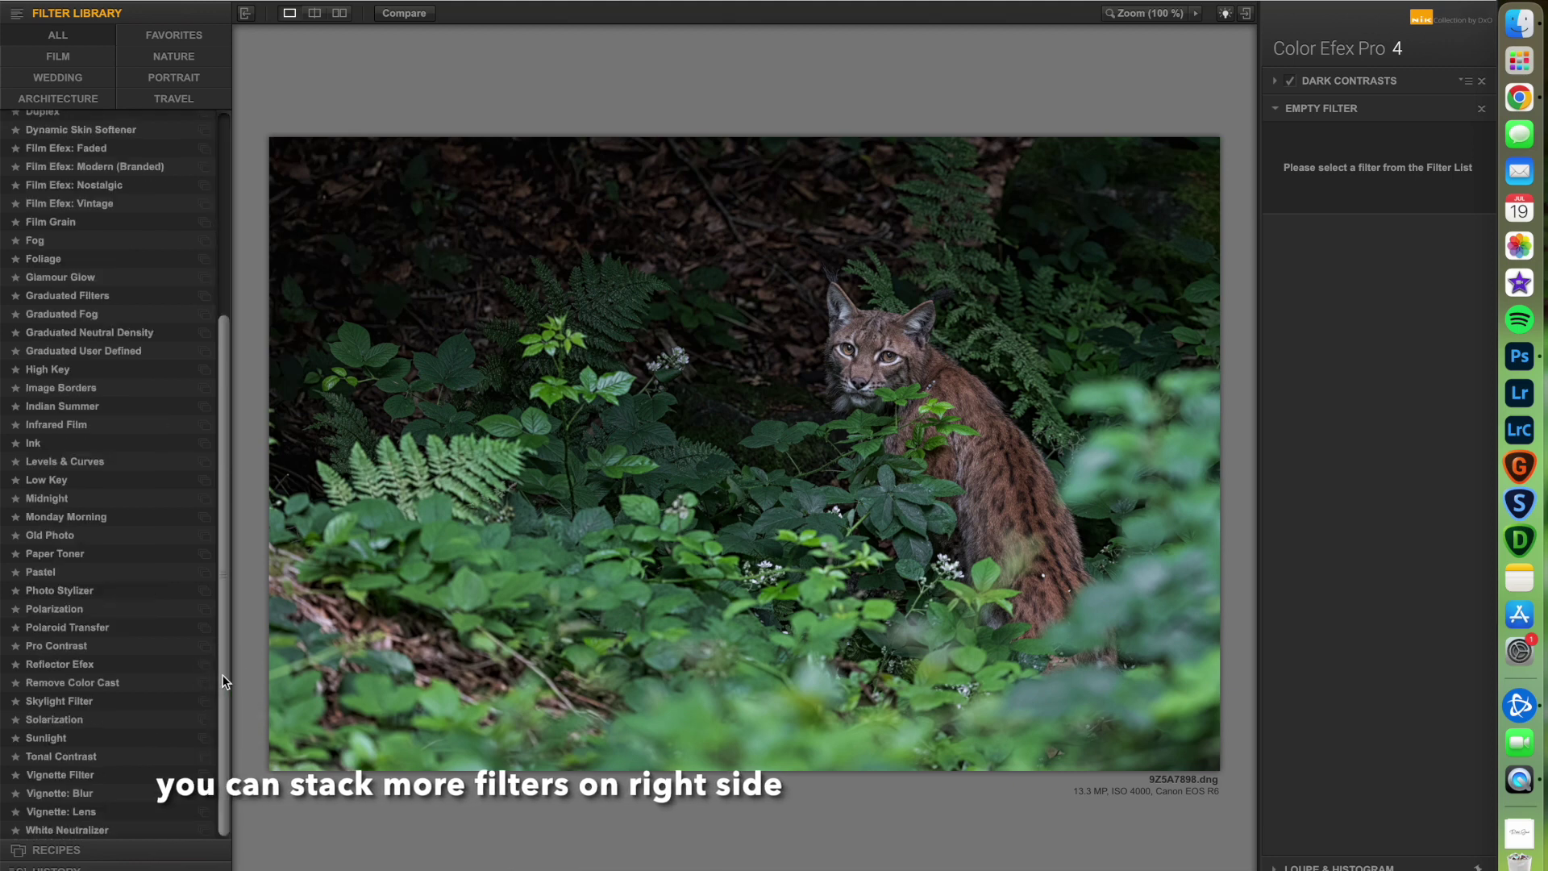
click(56, 258)
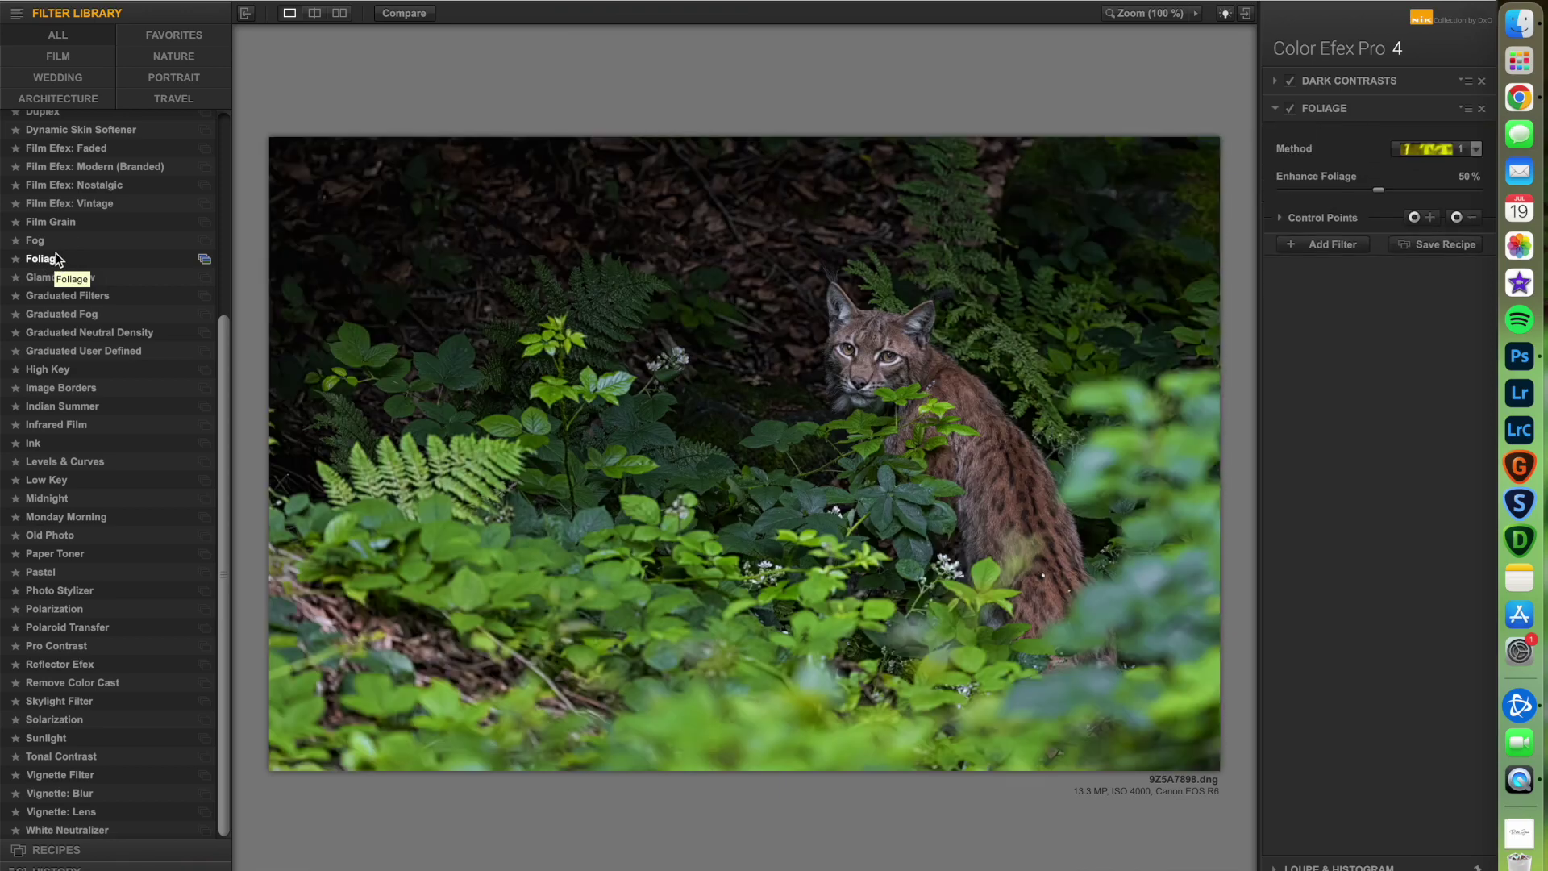
click(1429, 153)
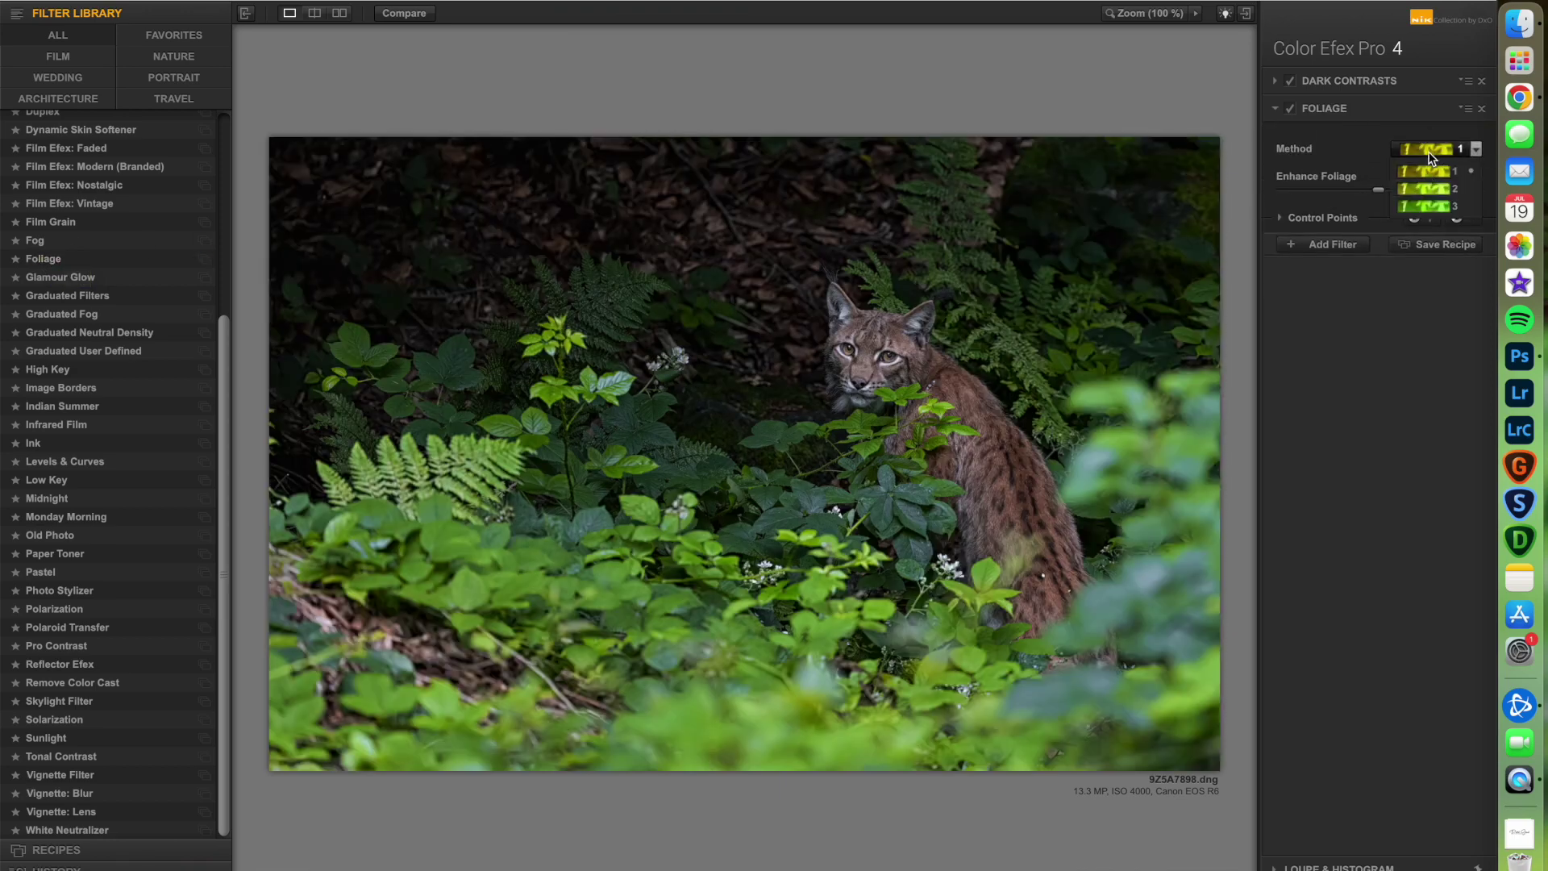
click(1428, 212)
click(1289, 108)
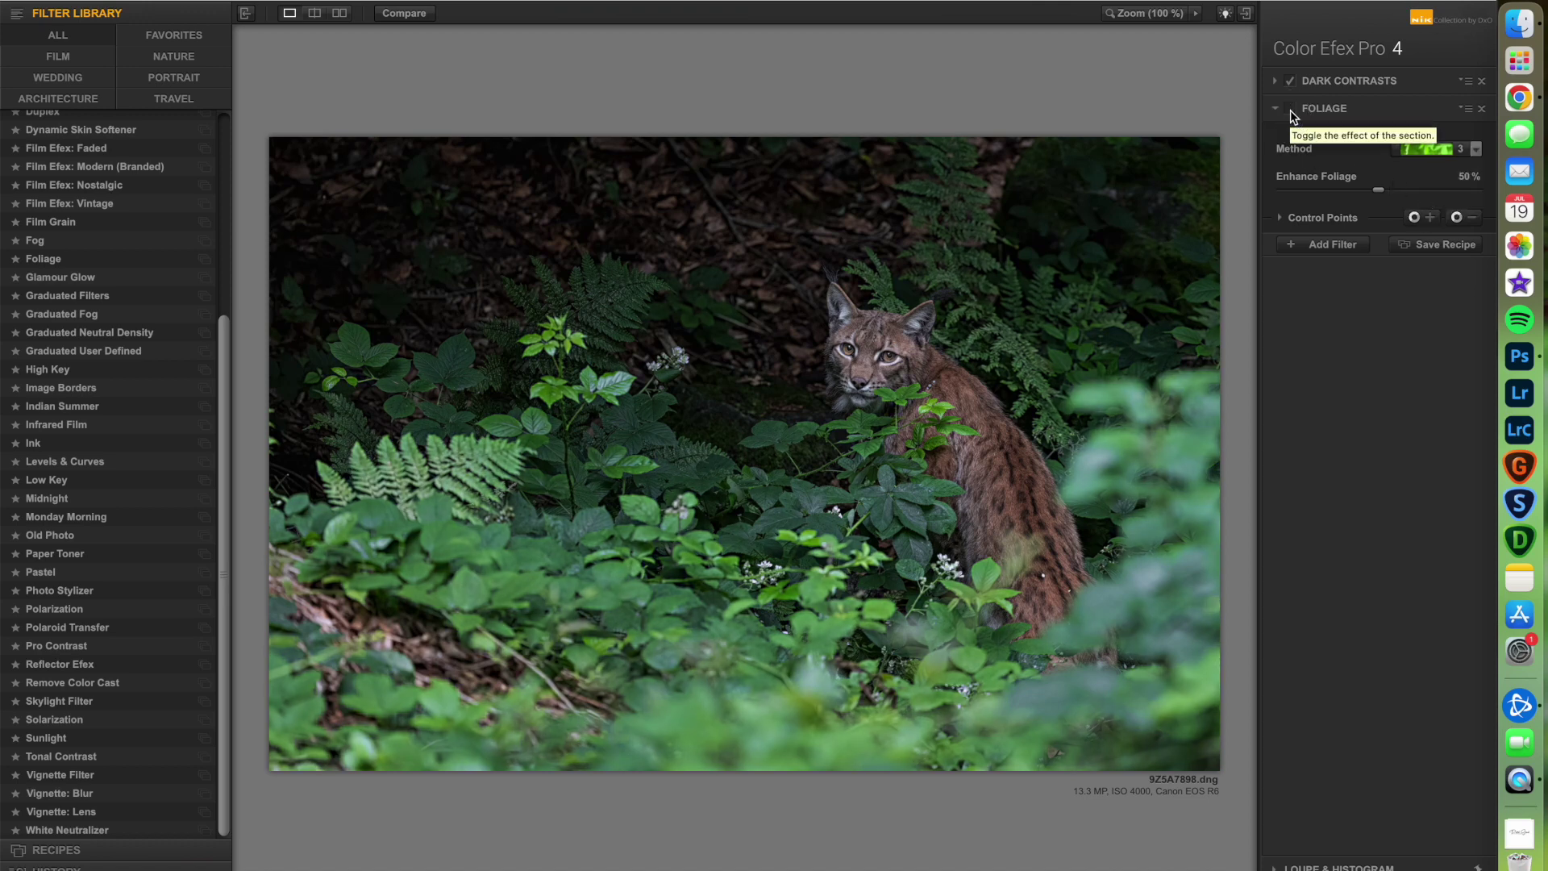
drag(1378, 188, 1345, 188)
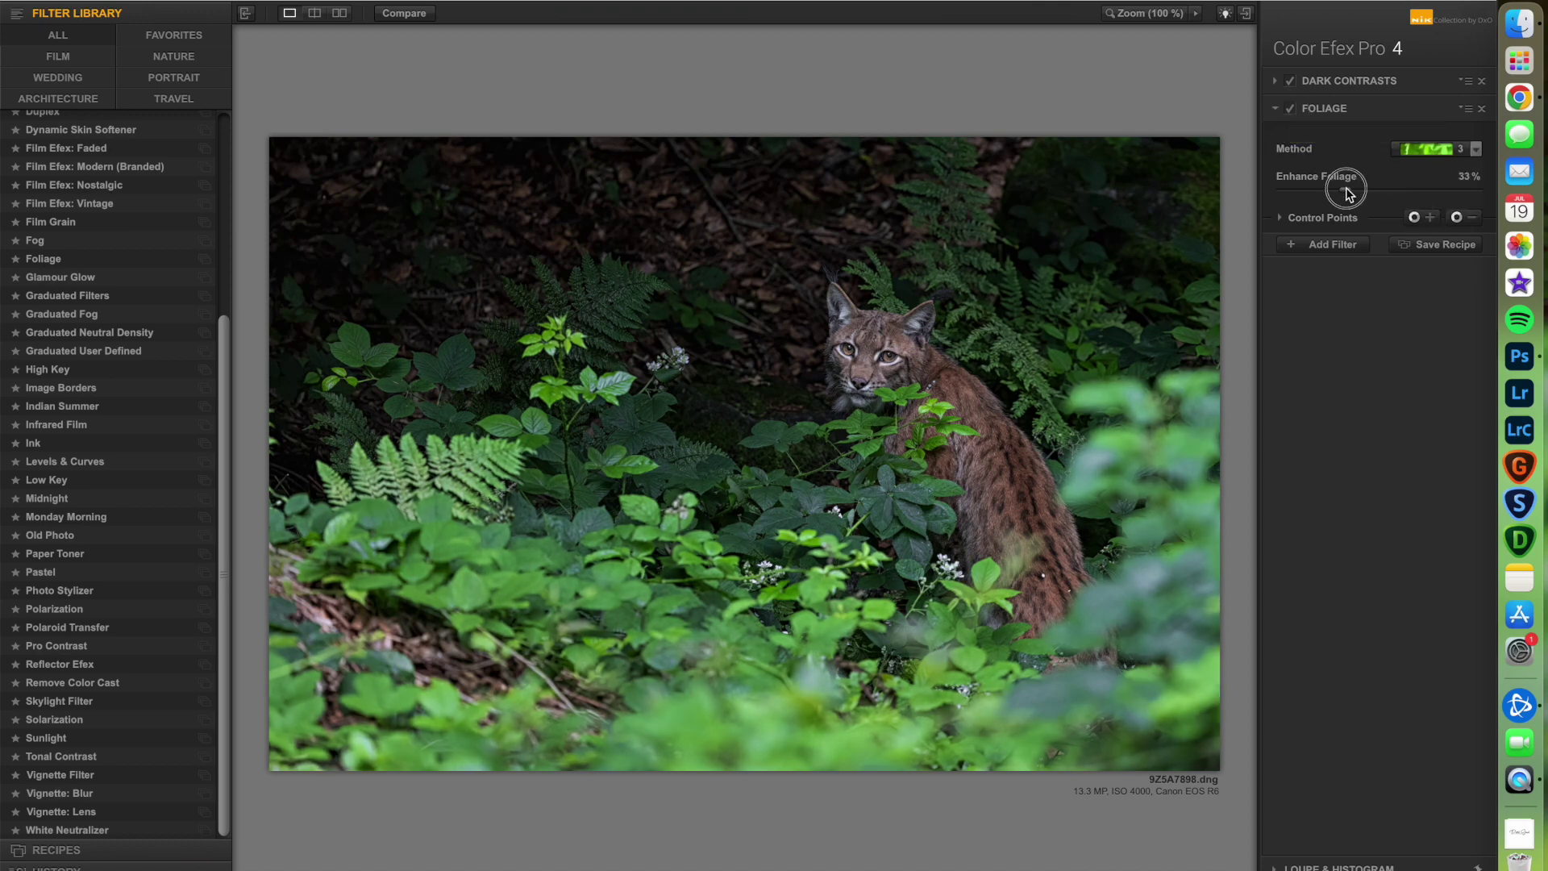
click(1331, 246)
click(71, 738)
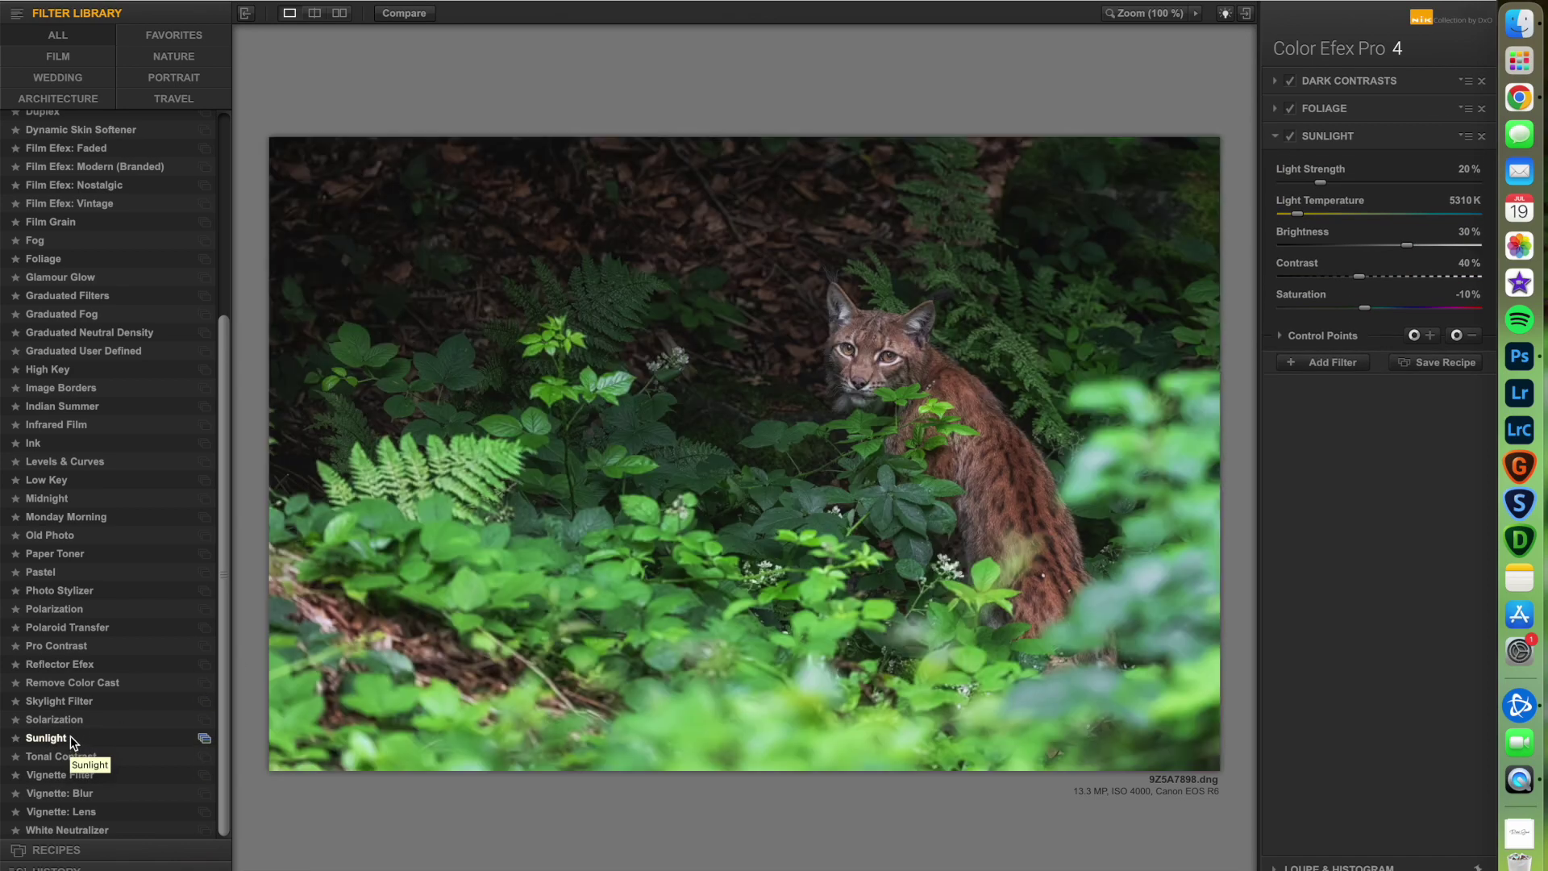
Swap Sunlight for a Skylight Filter at about 41% strength and add an empty filter slot.
click(70, 702)
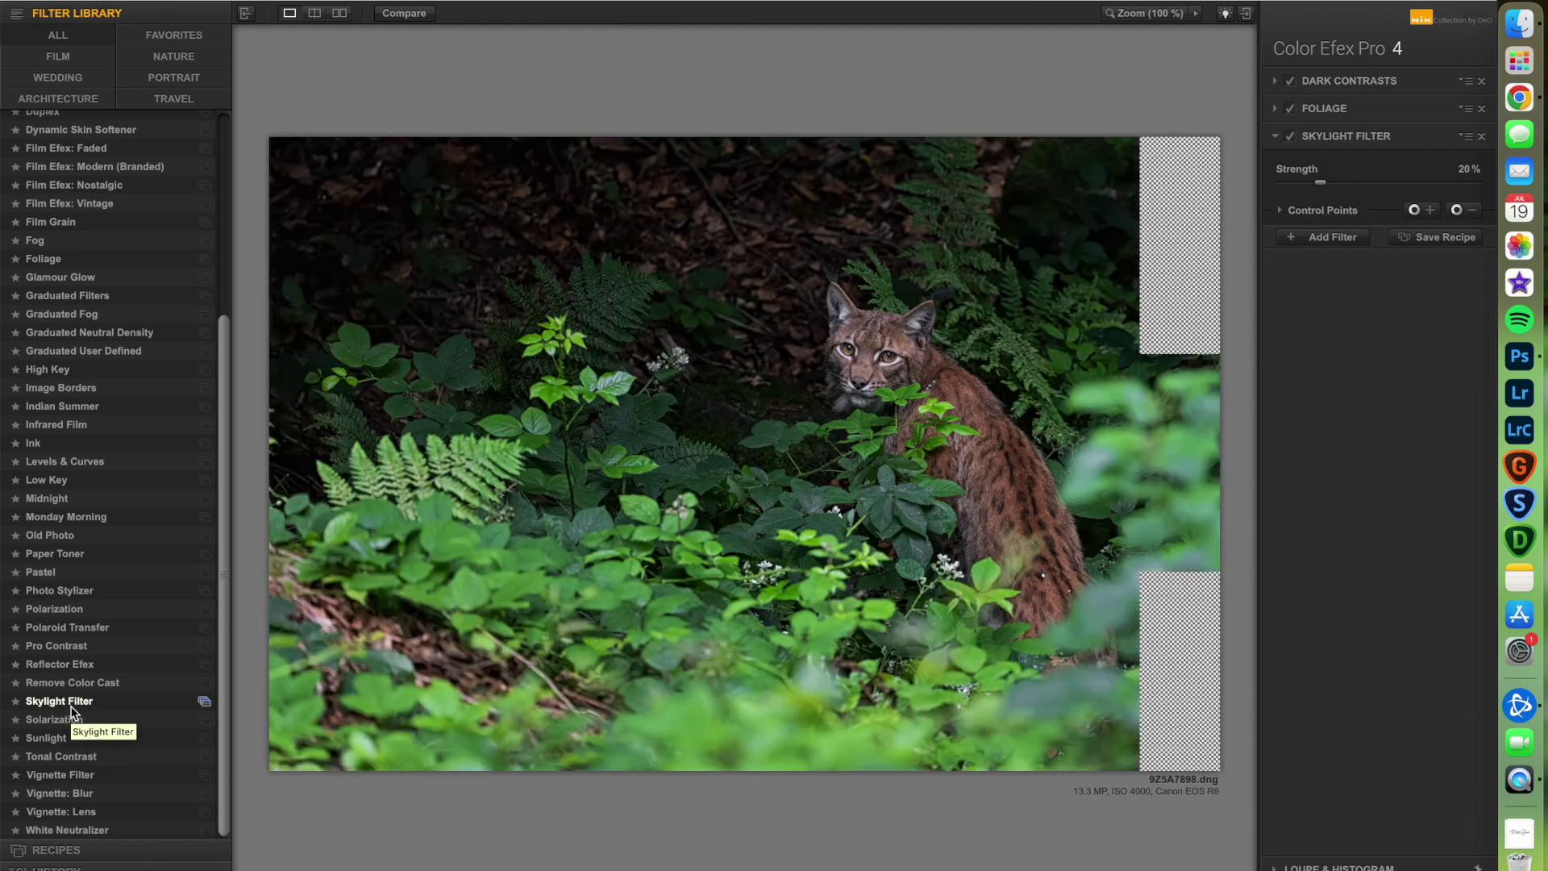
click(1371, 183)
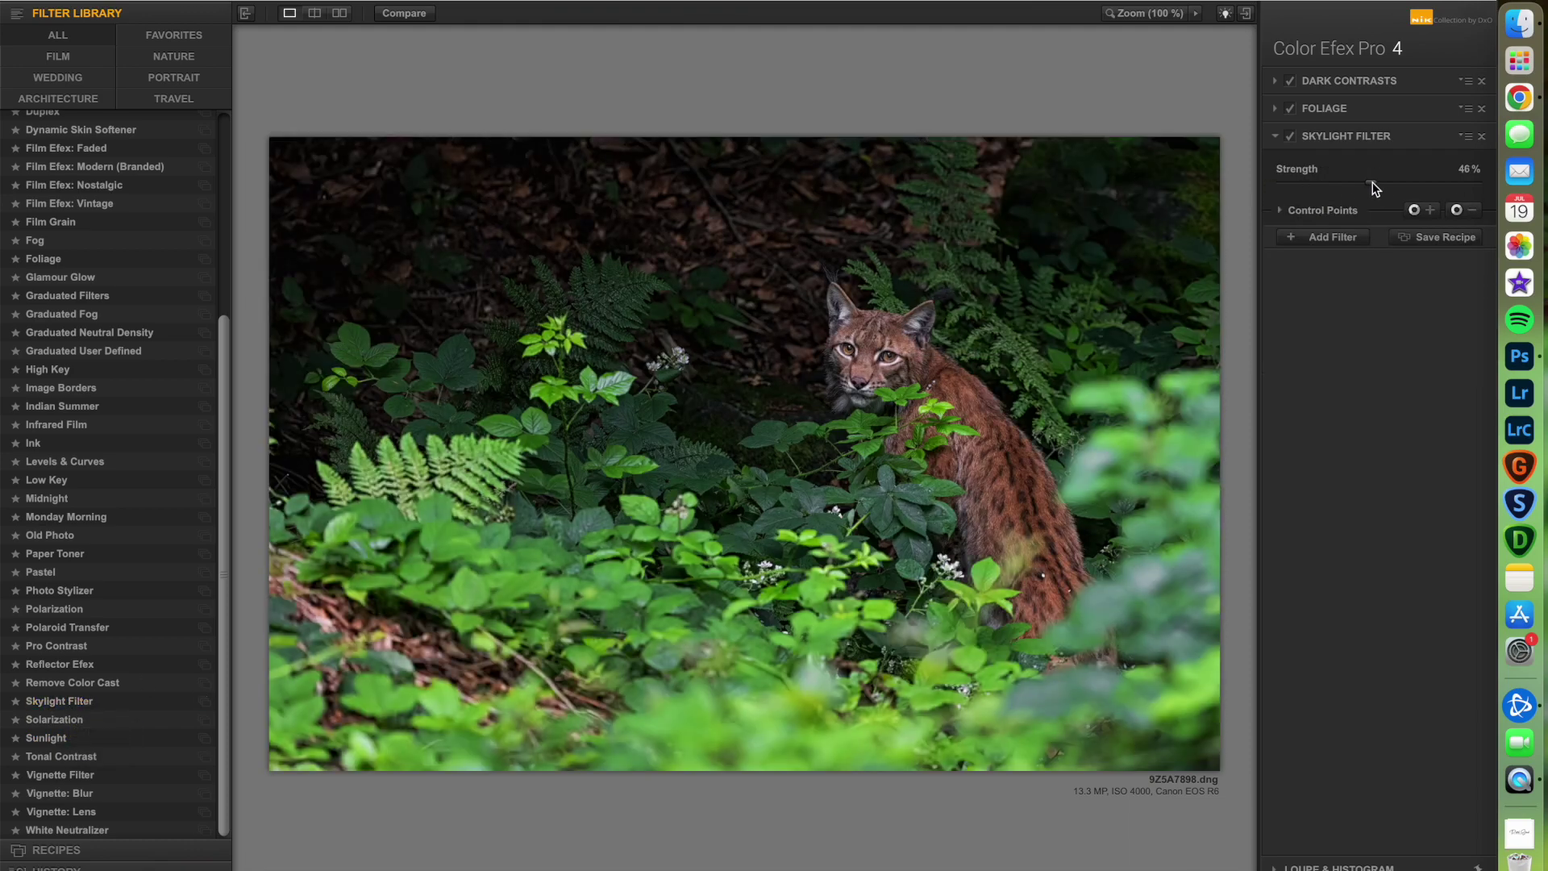
drag(1366, 185, 1355, 190)
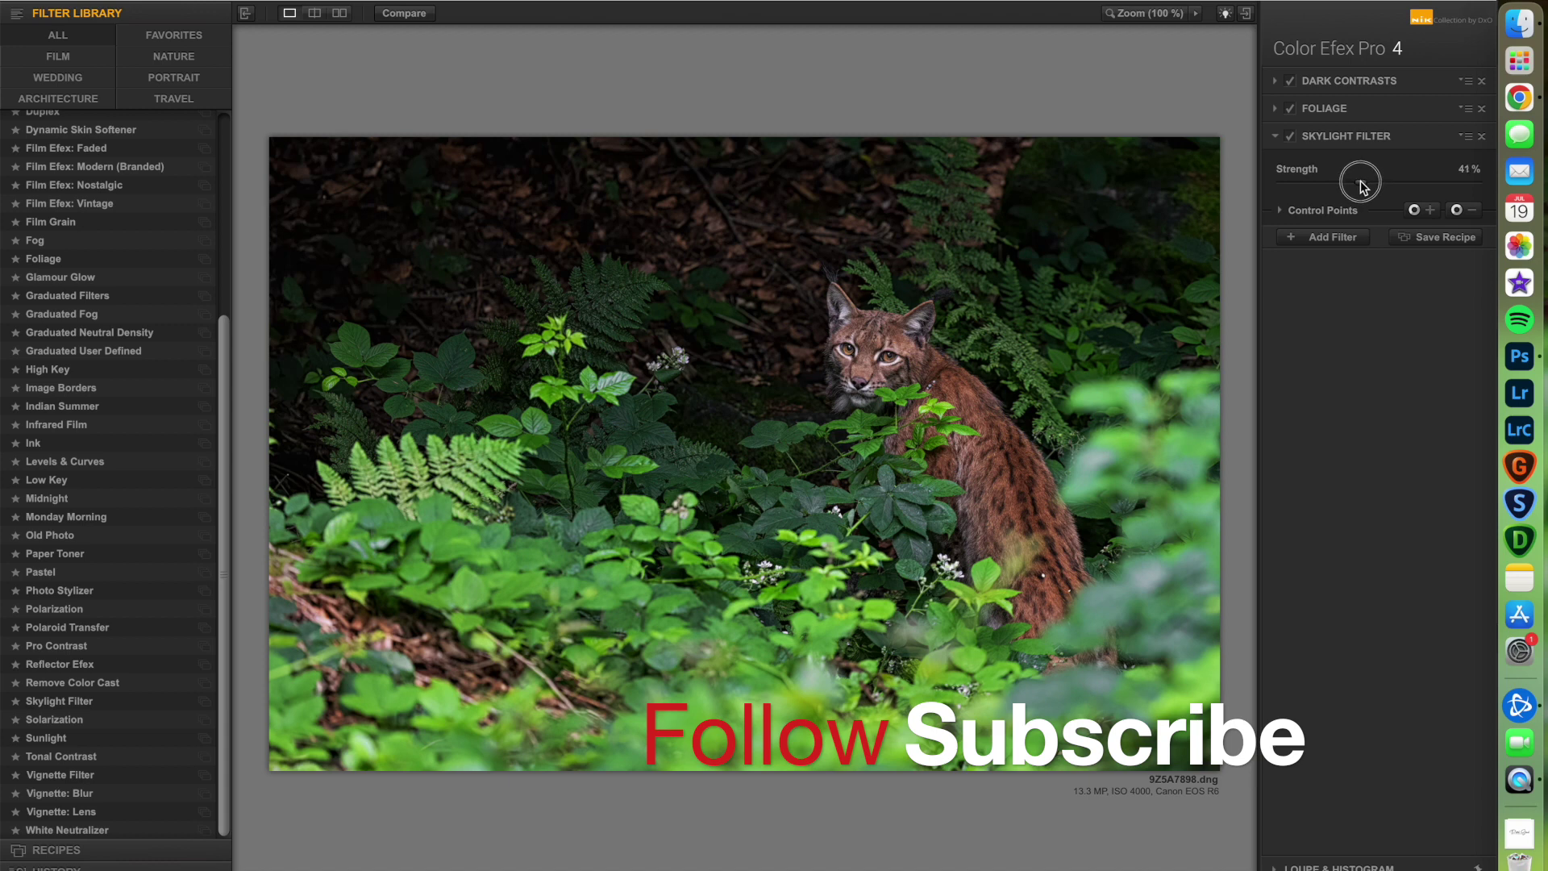
click(1329, 239)
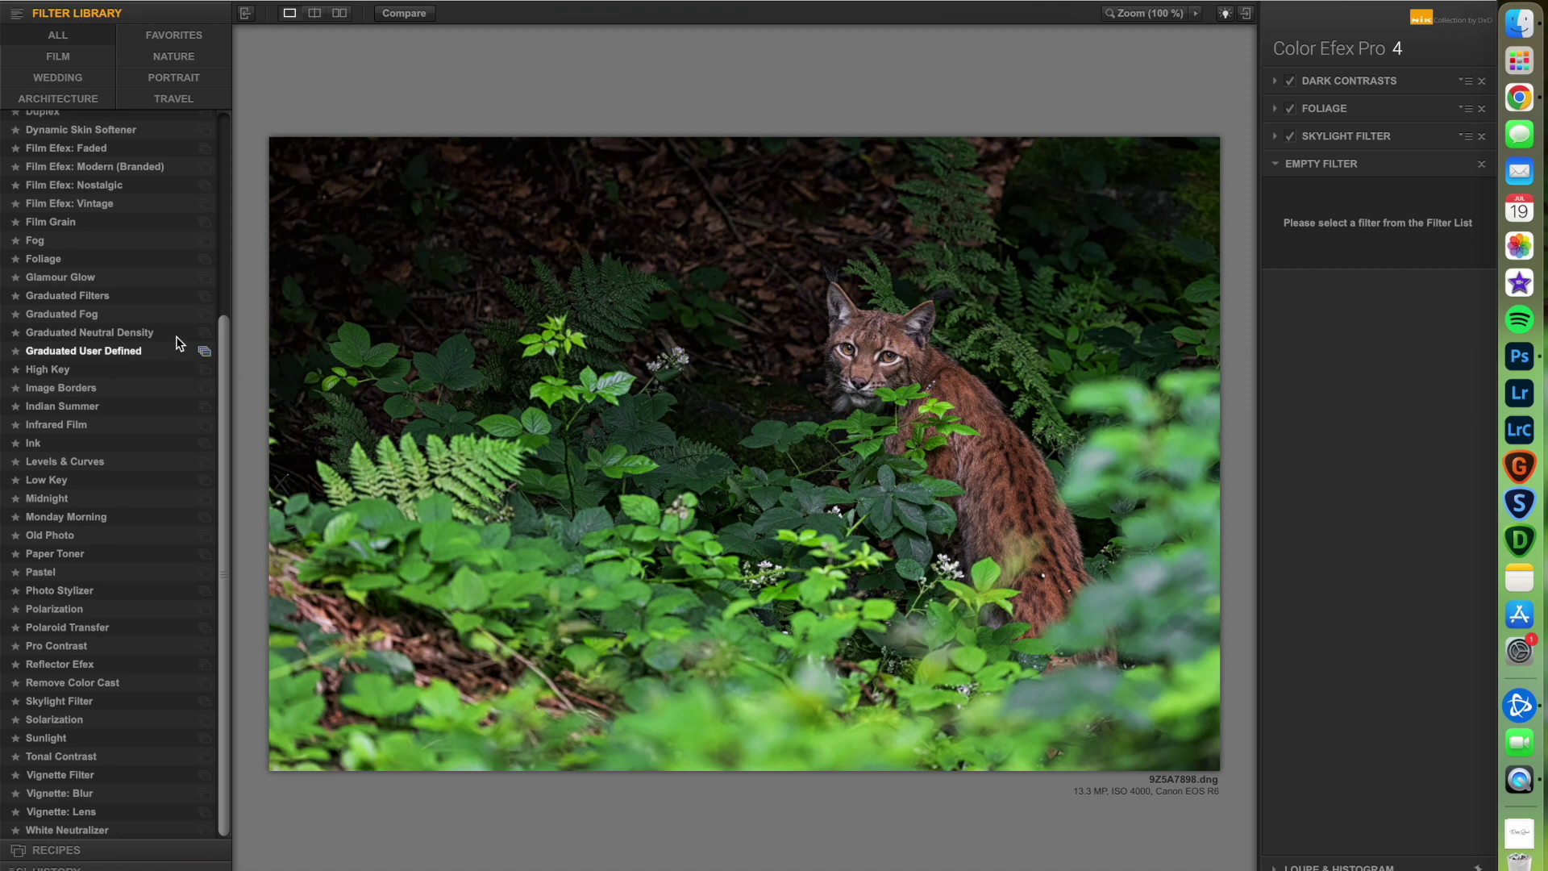
Try a Low Key filter with Standard Low Key 12% and glow around 24%.
scroll(224, 267, up, 5)
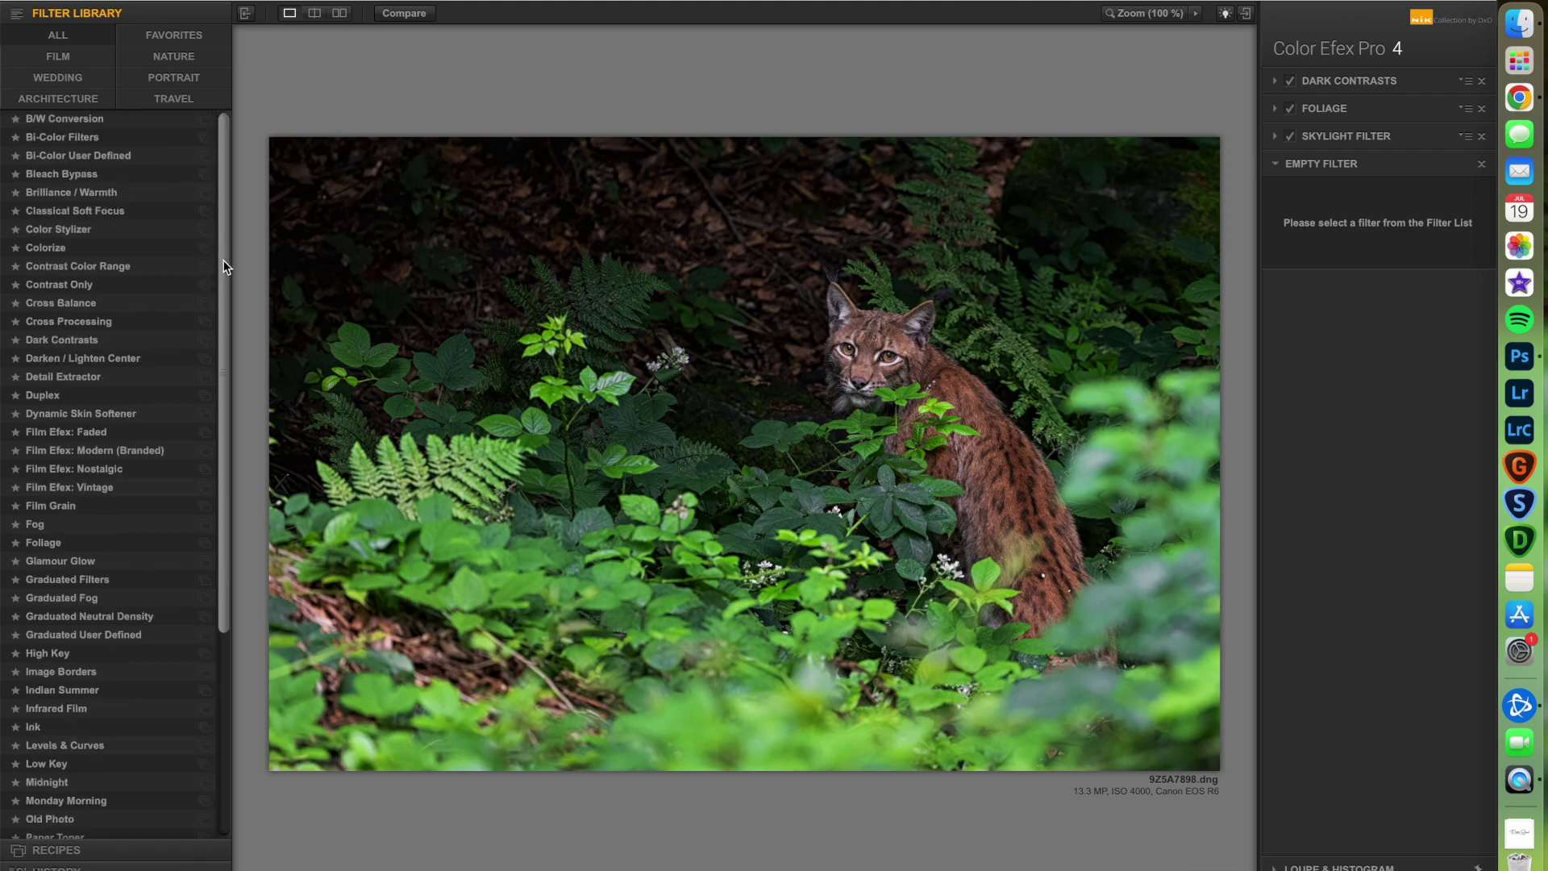
scroll(218, 290, down, 2)
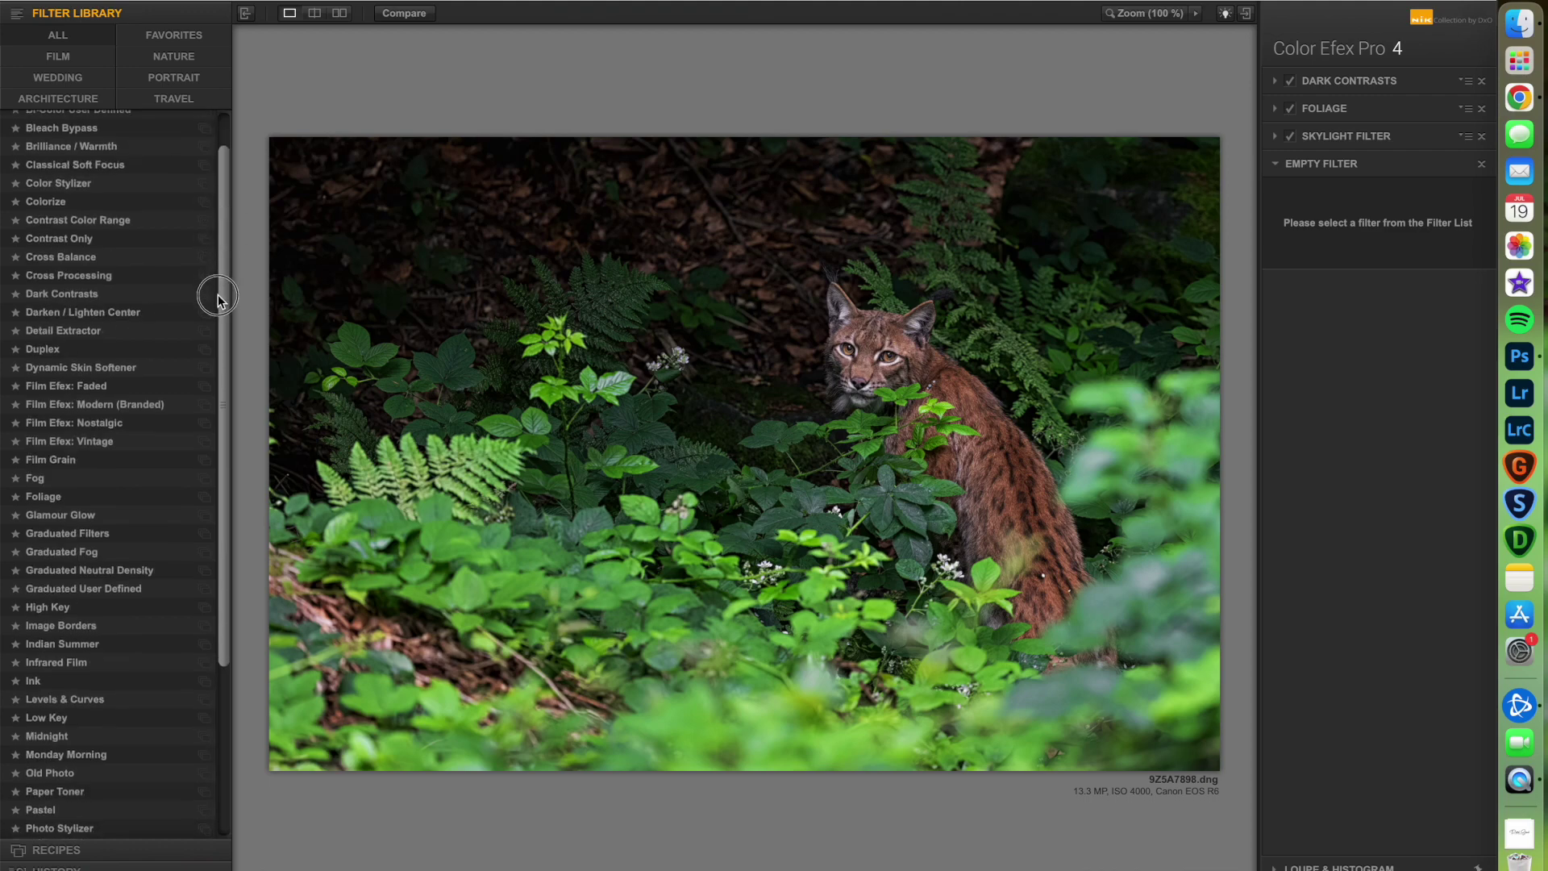
click(77, 685)
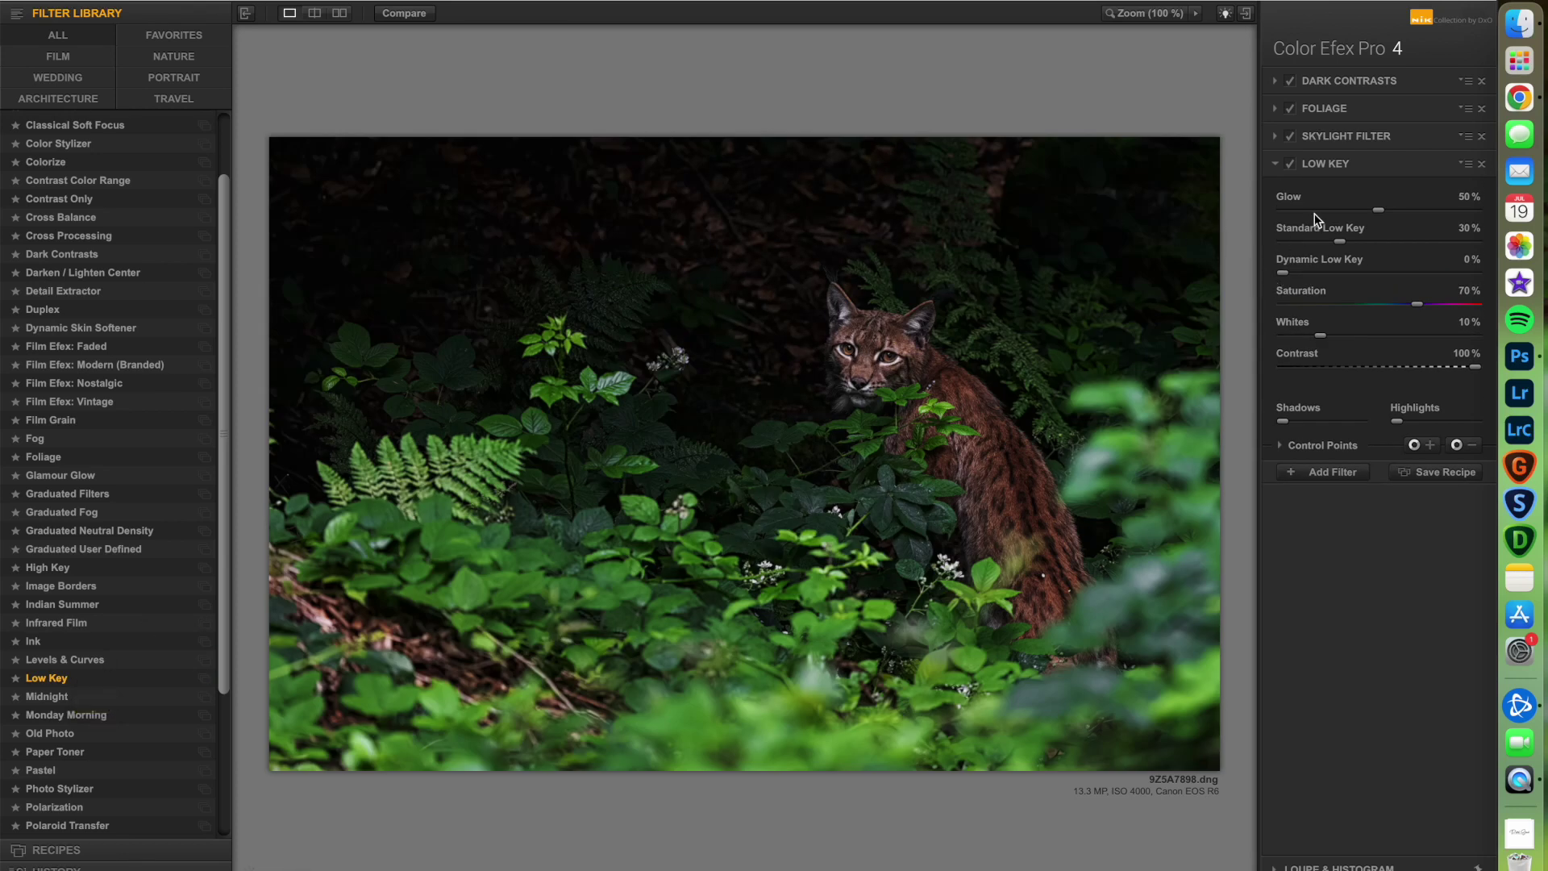
click(1309, 240)
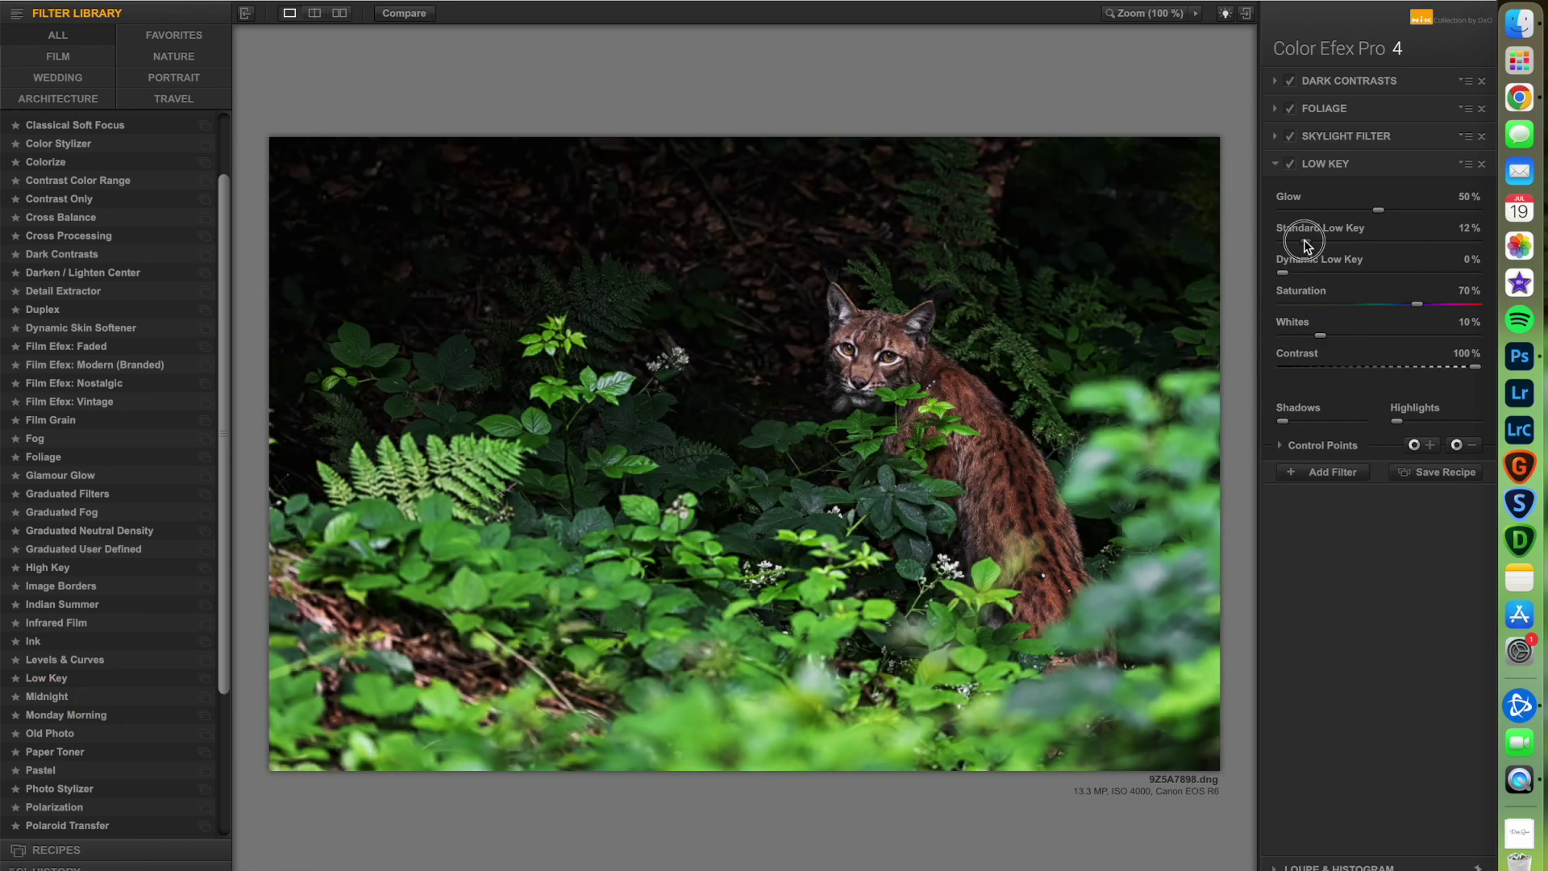
click(1326, 210)
click(1330, 210)
Tweak Dynamic Low Key to 9% and Standard to about 18%, then delete the Low Key filter.
click(1322, 276)
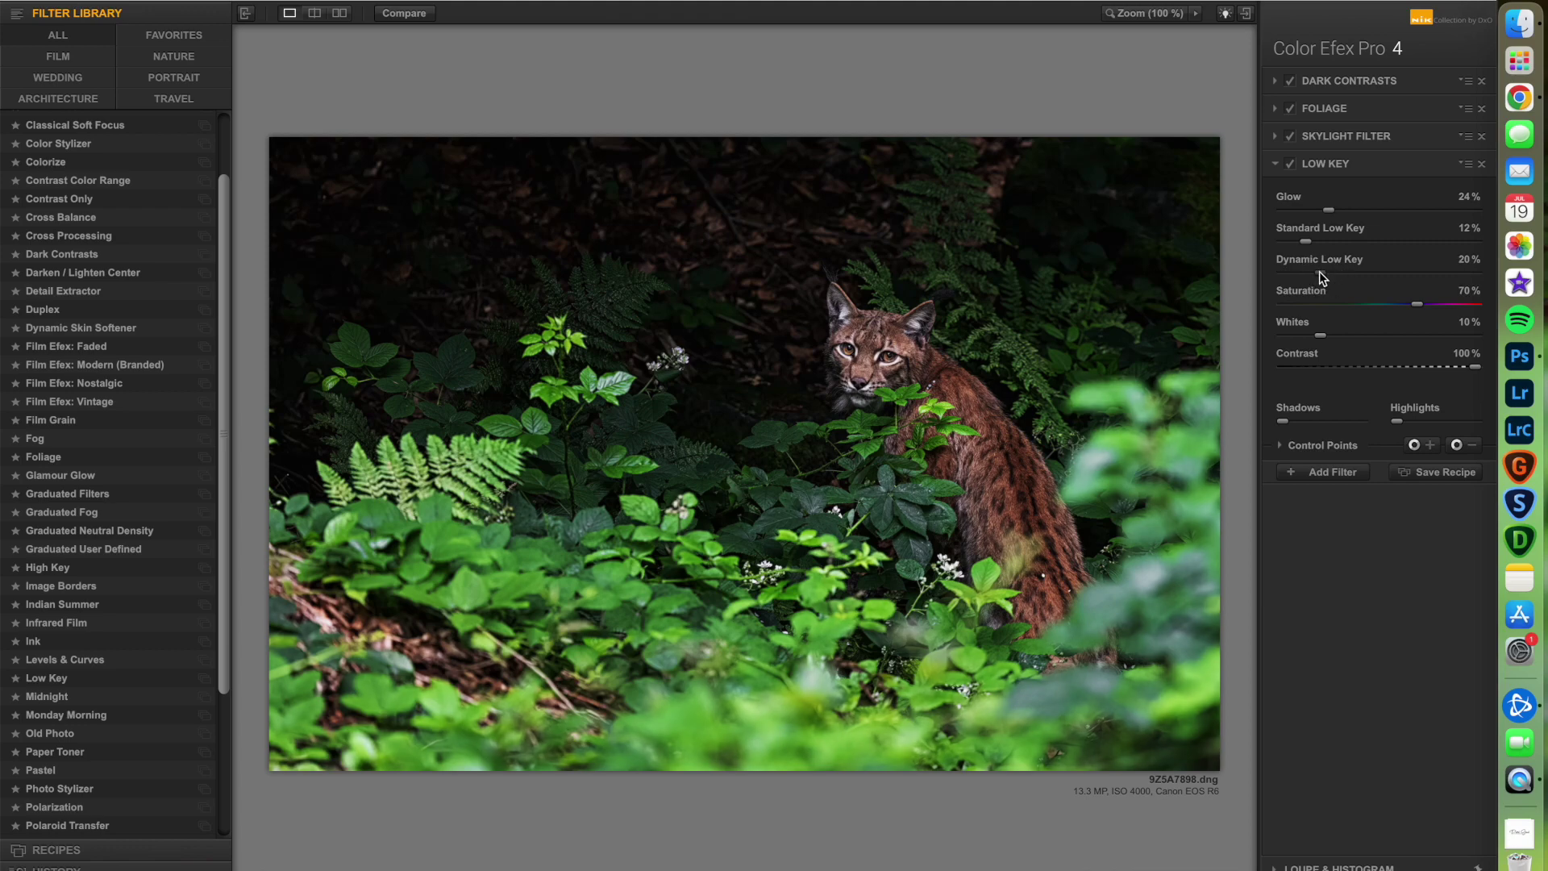
drag(1319, 273, 1299, 273)
click(1335, 241)
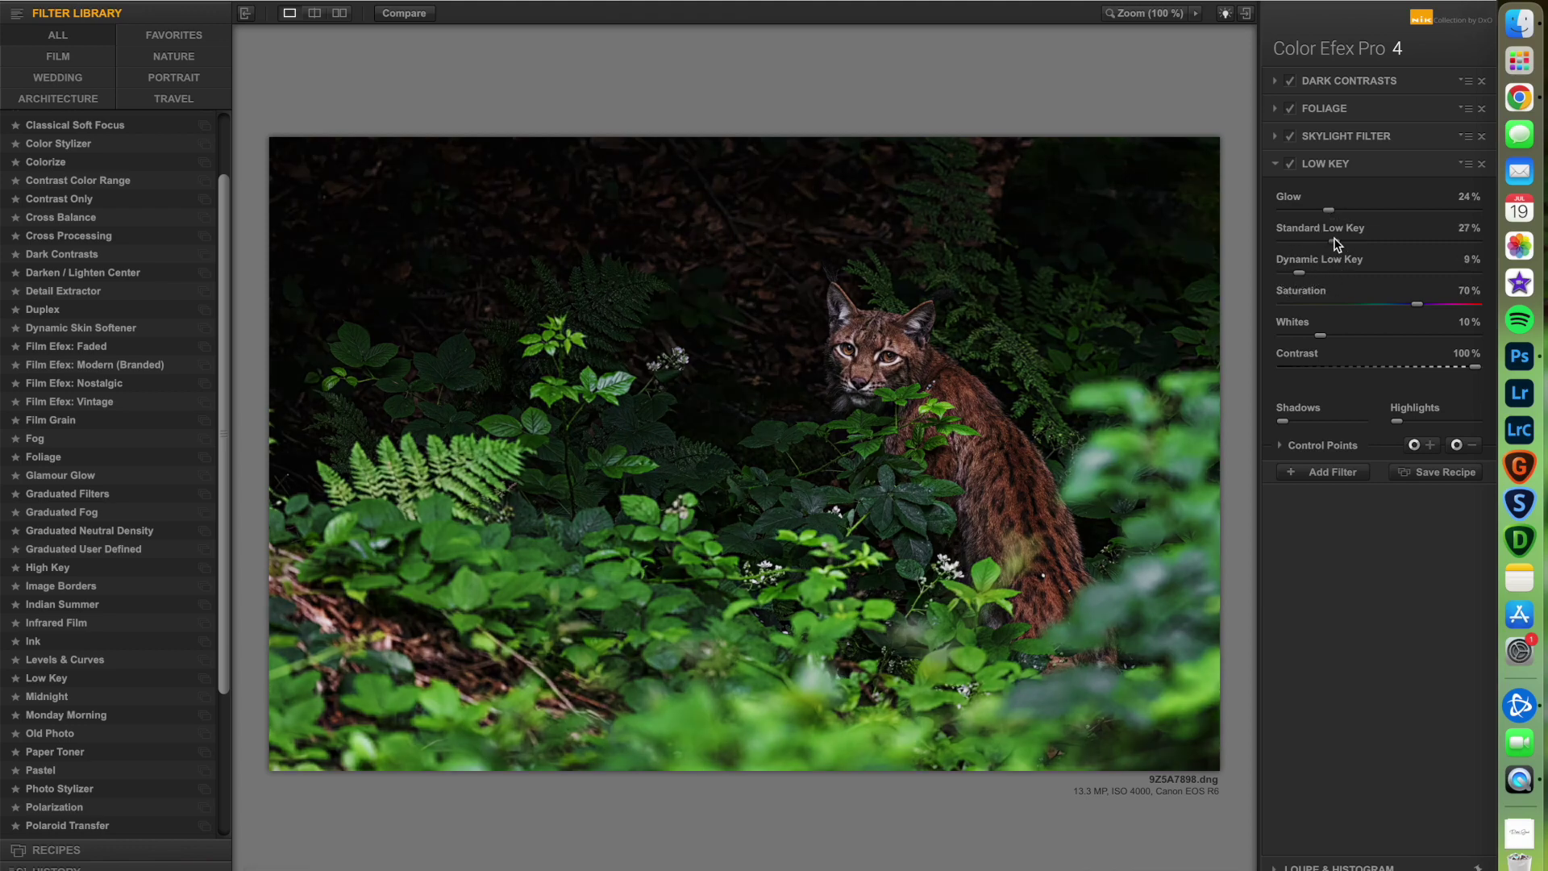
drag(1333, 240, 1319, 242)
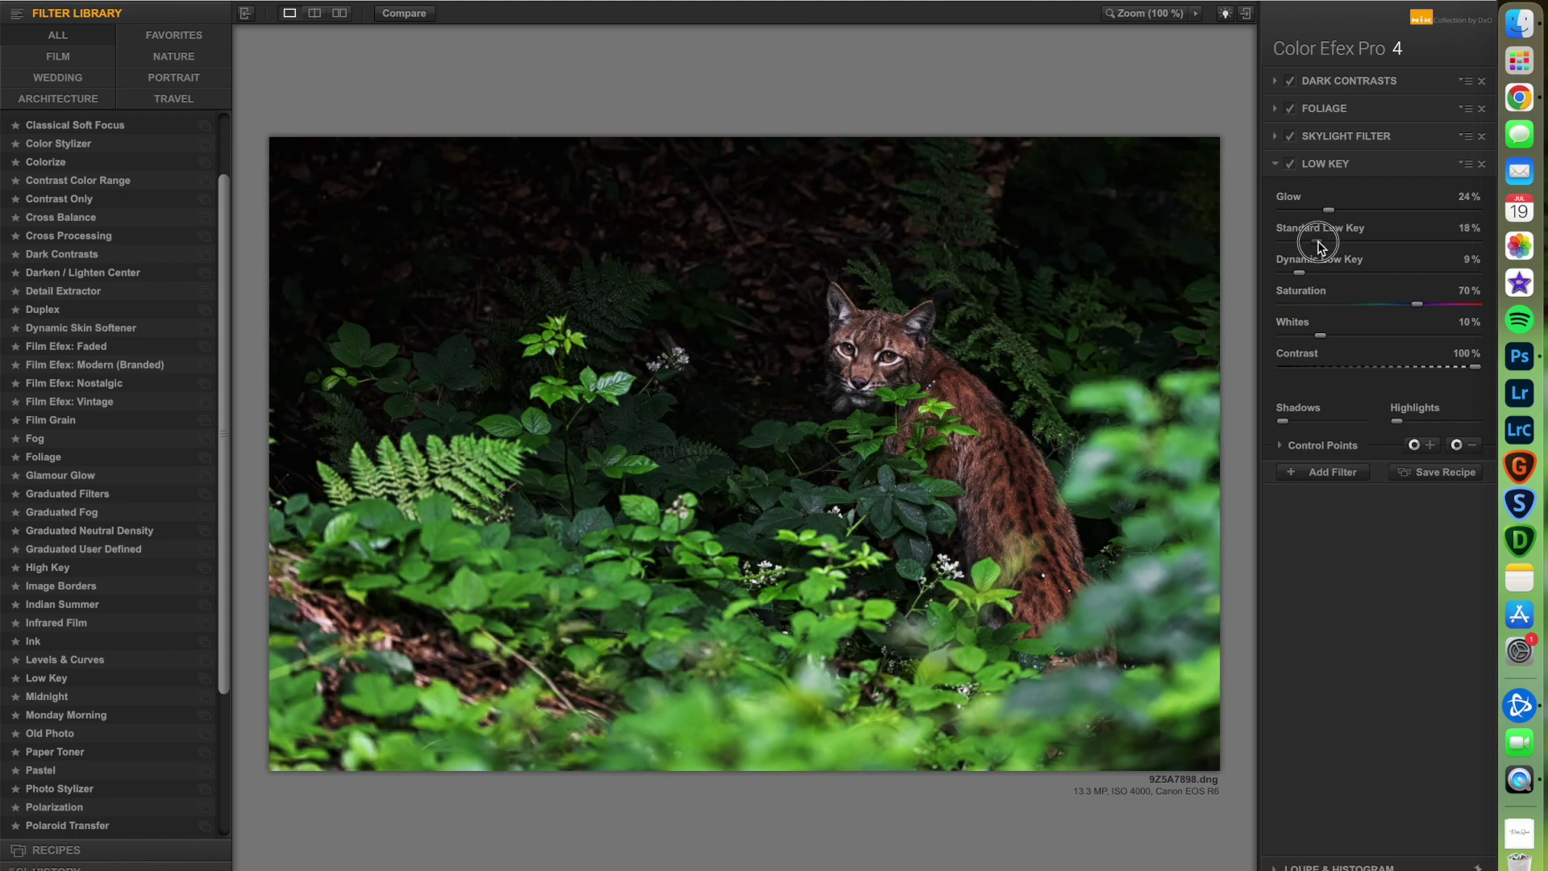
click(1481, 164)
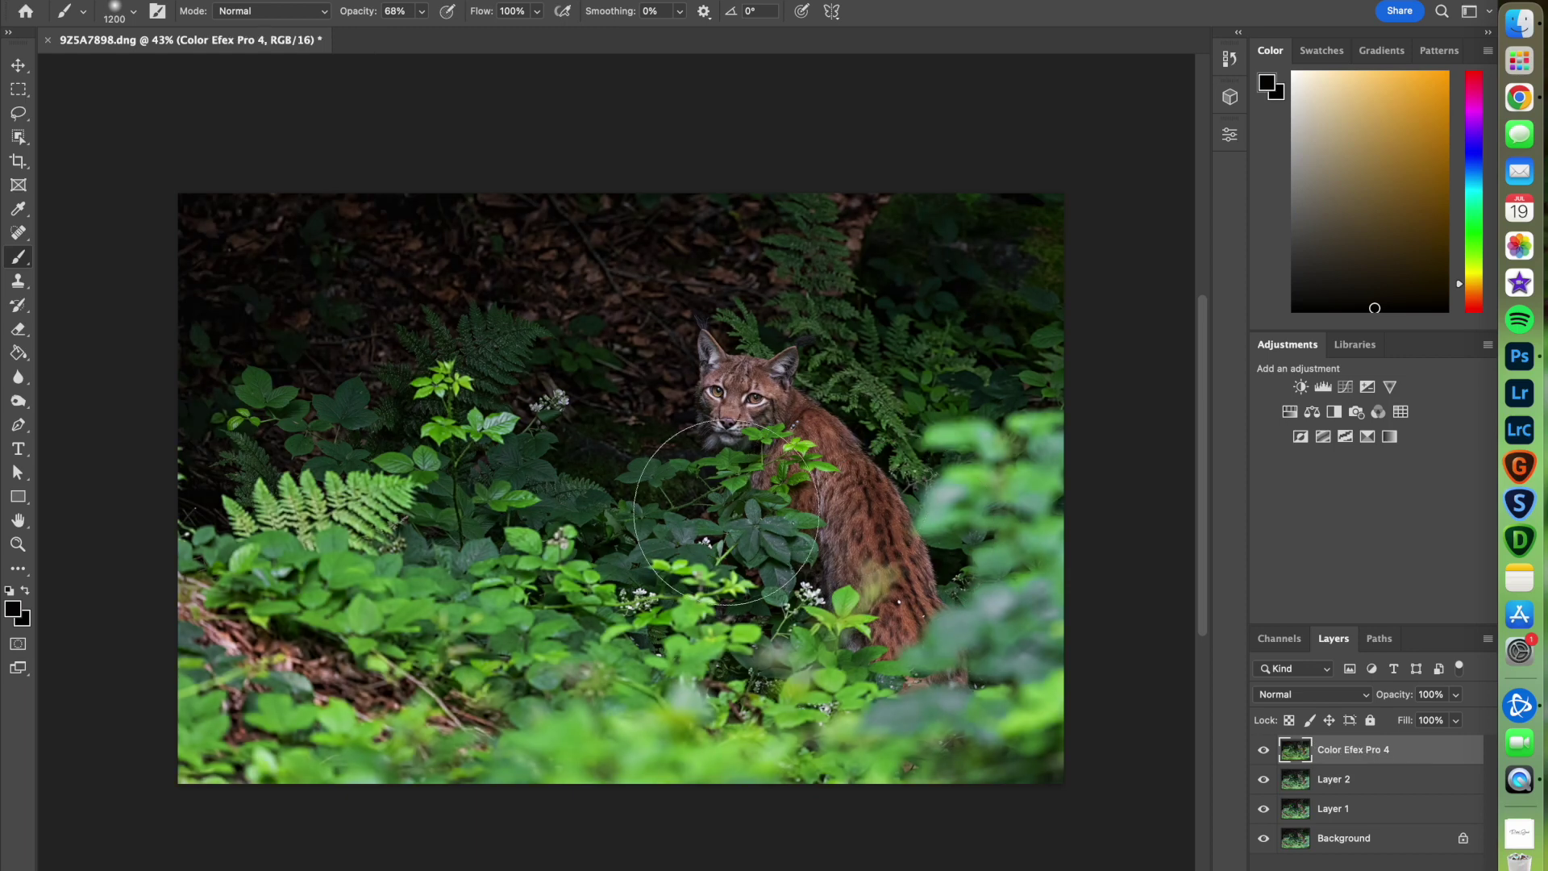
Stamp a merged copy on top, blend it with Multiply at 59% opacity, and add a white mask.
key(ctrl+shift+alt+e)
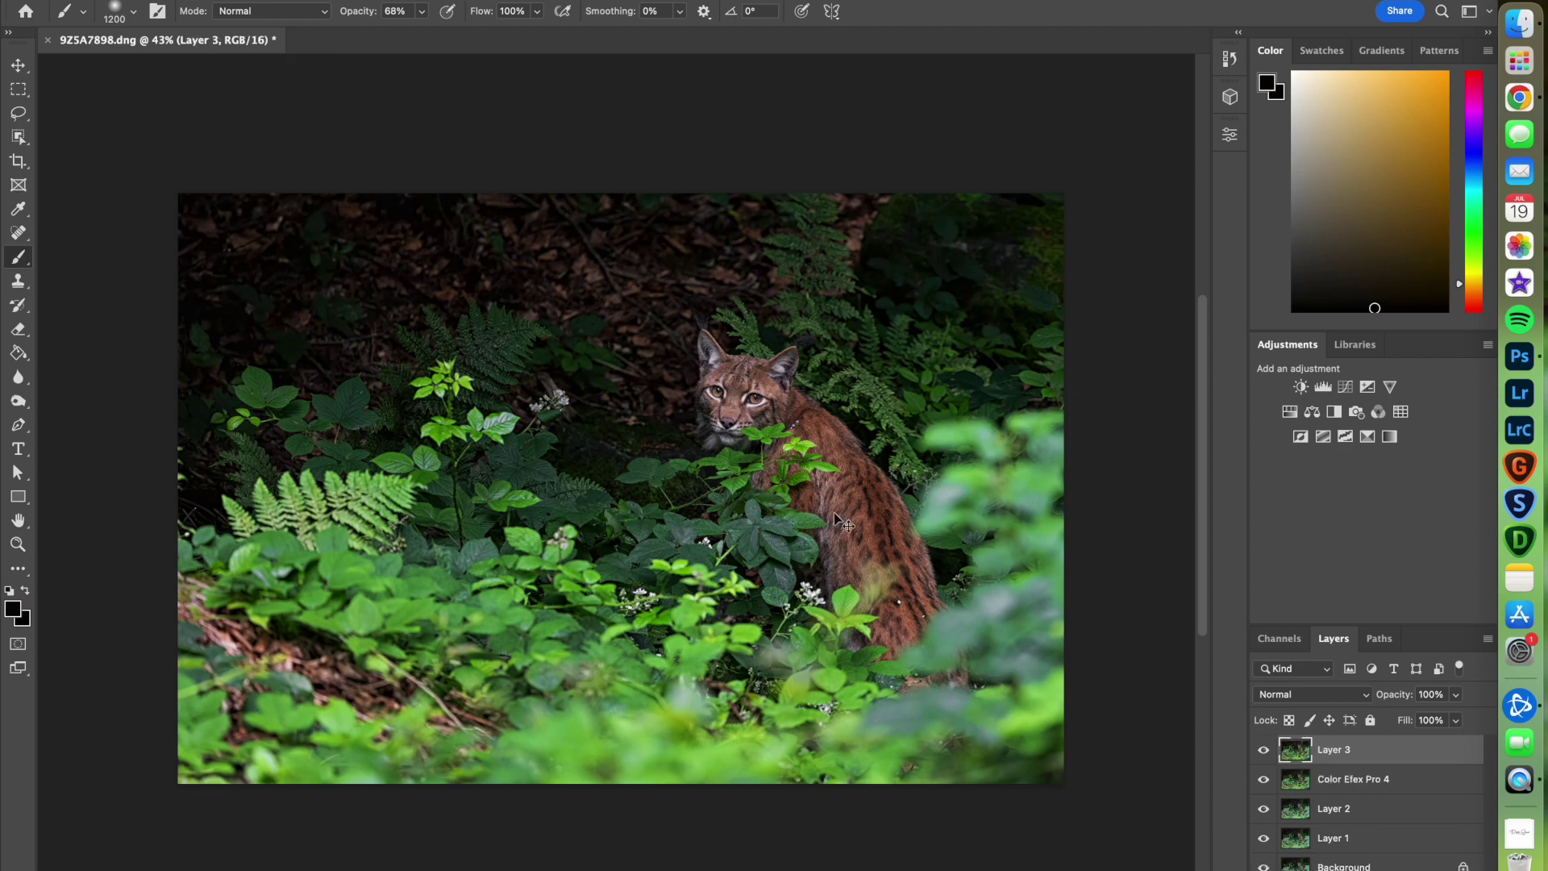
click(1318, 703)
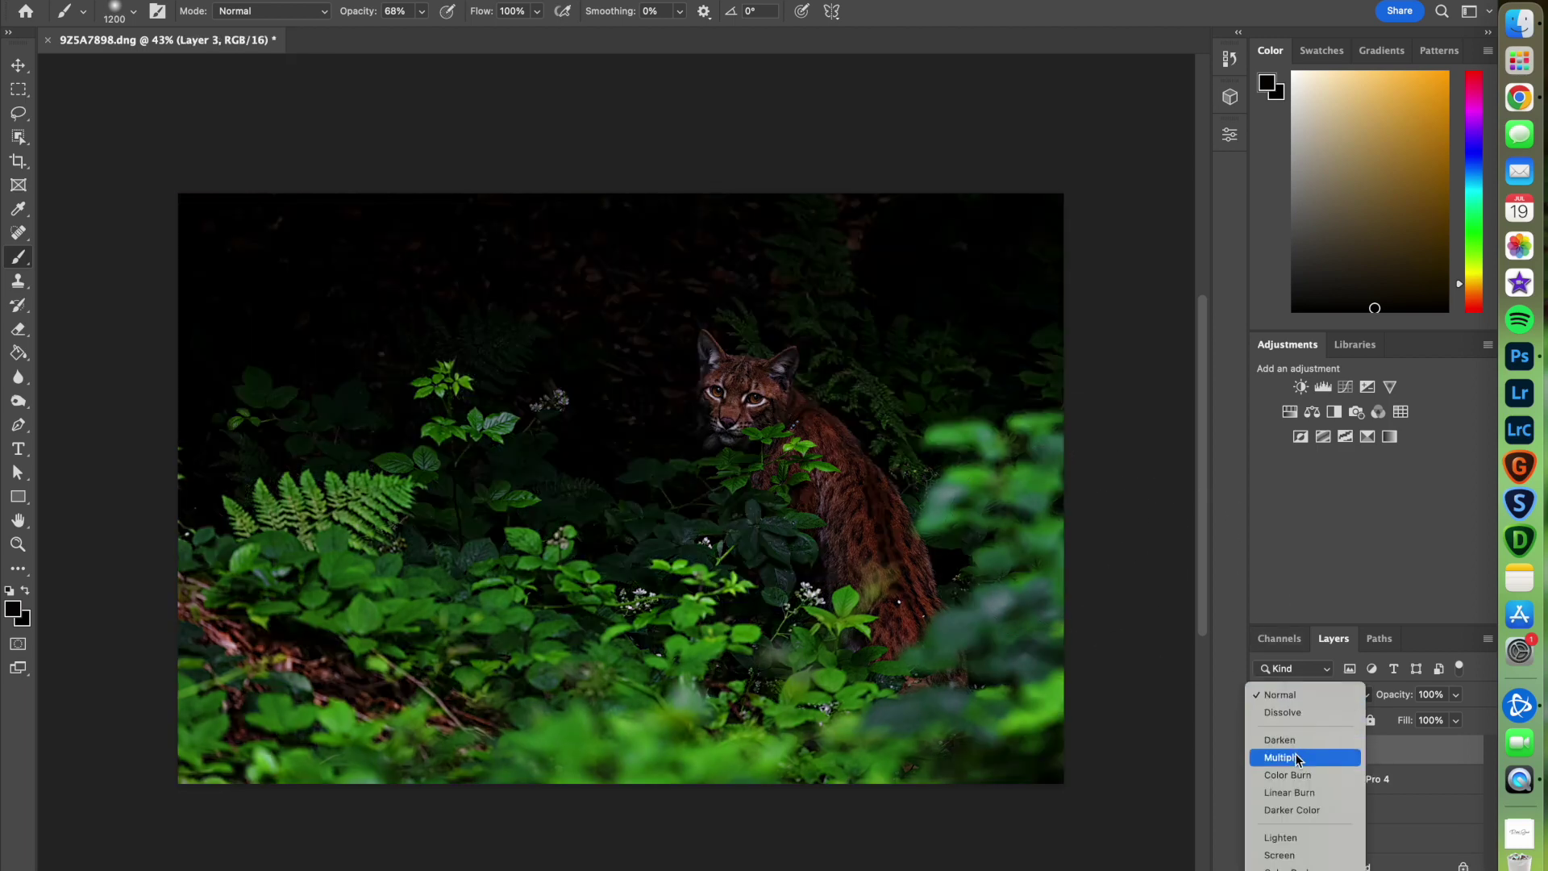
click(1297, 759)
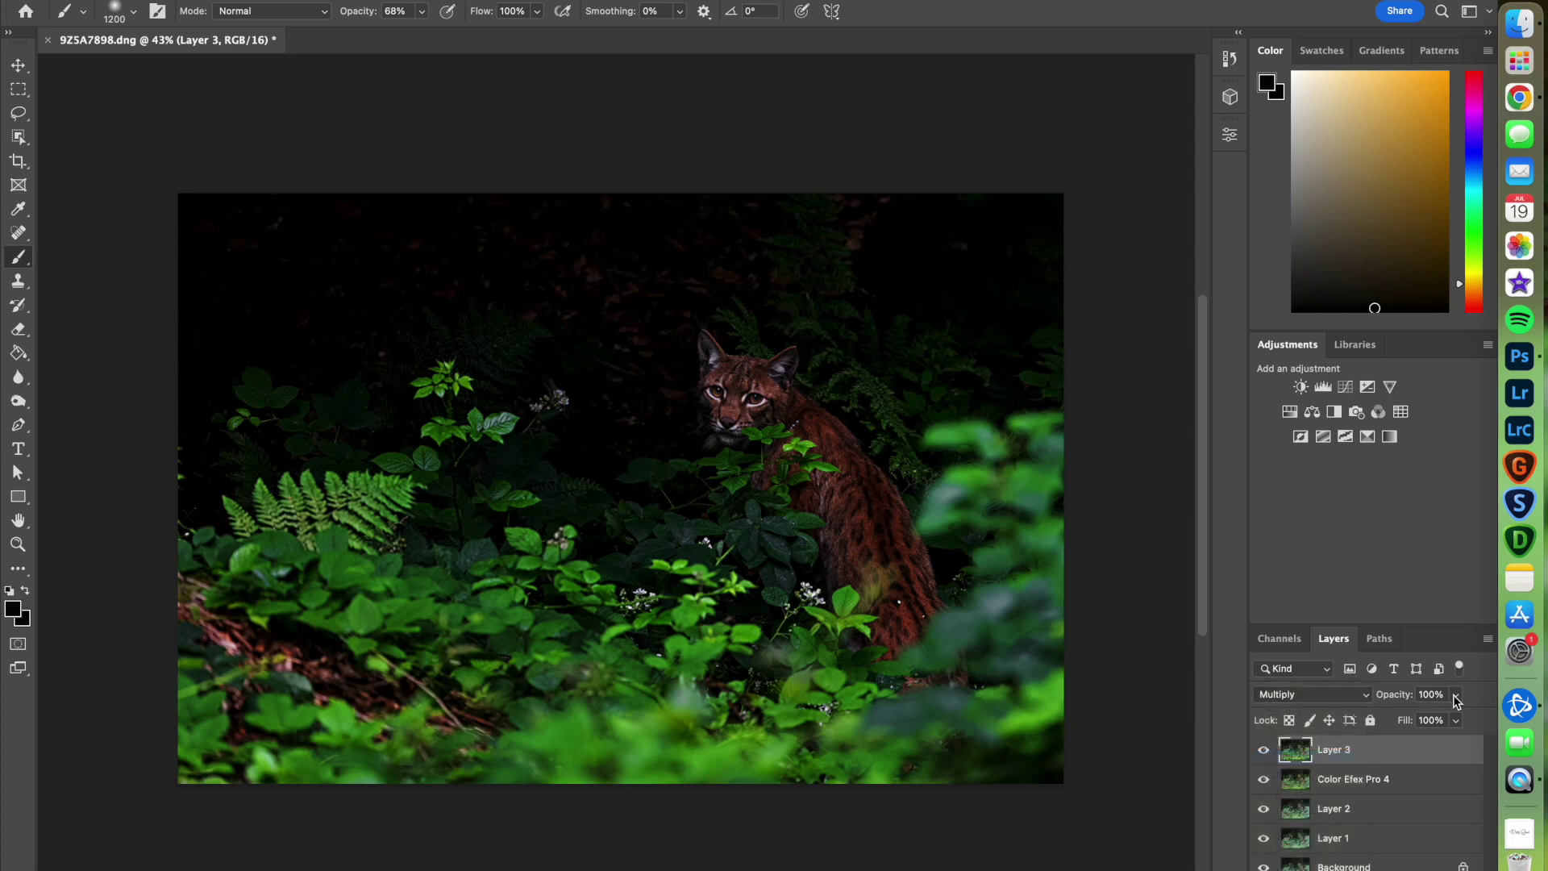
drag(1456, 695, 1425, 720)
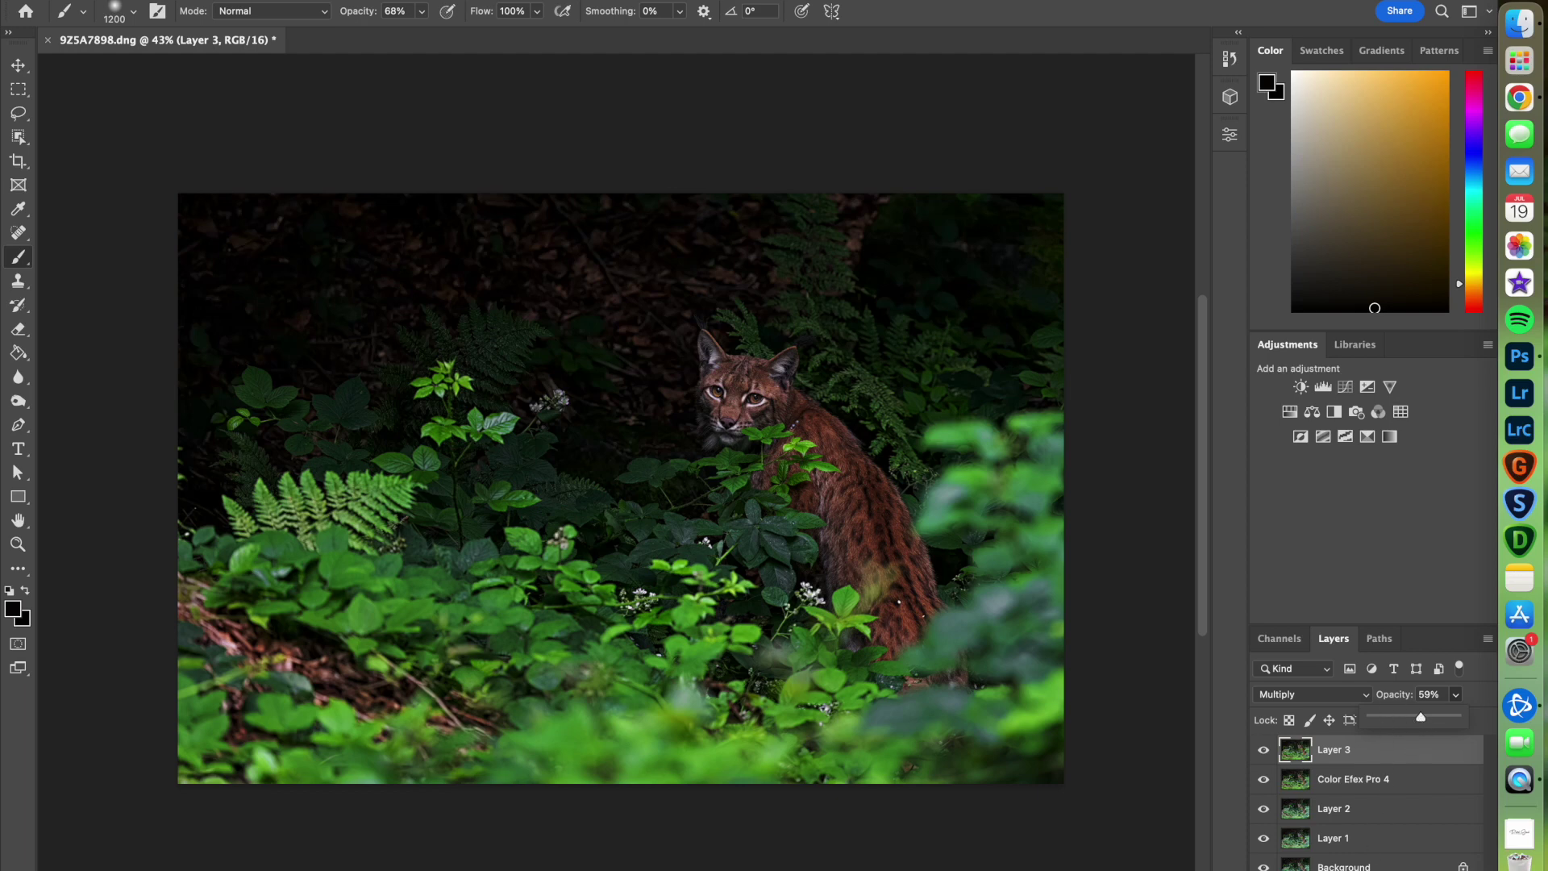
click(1322, 868)
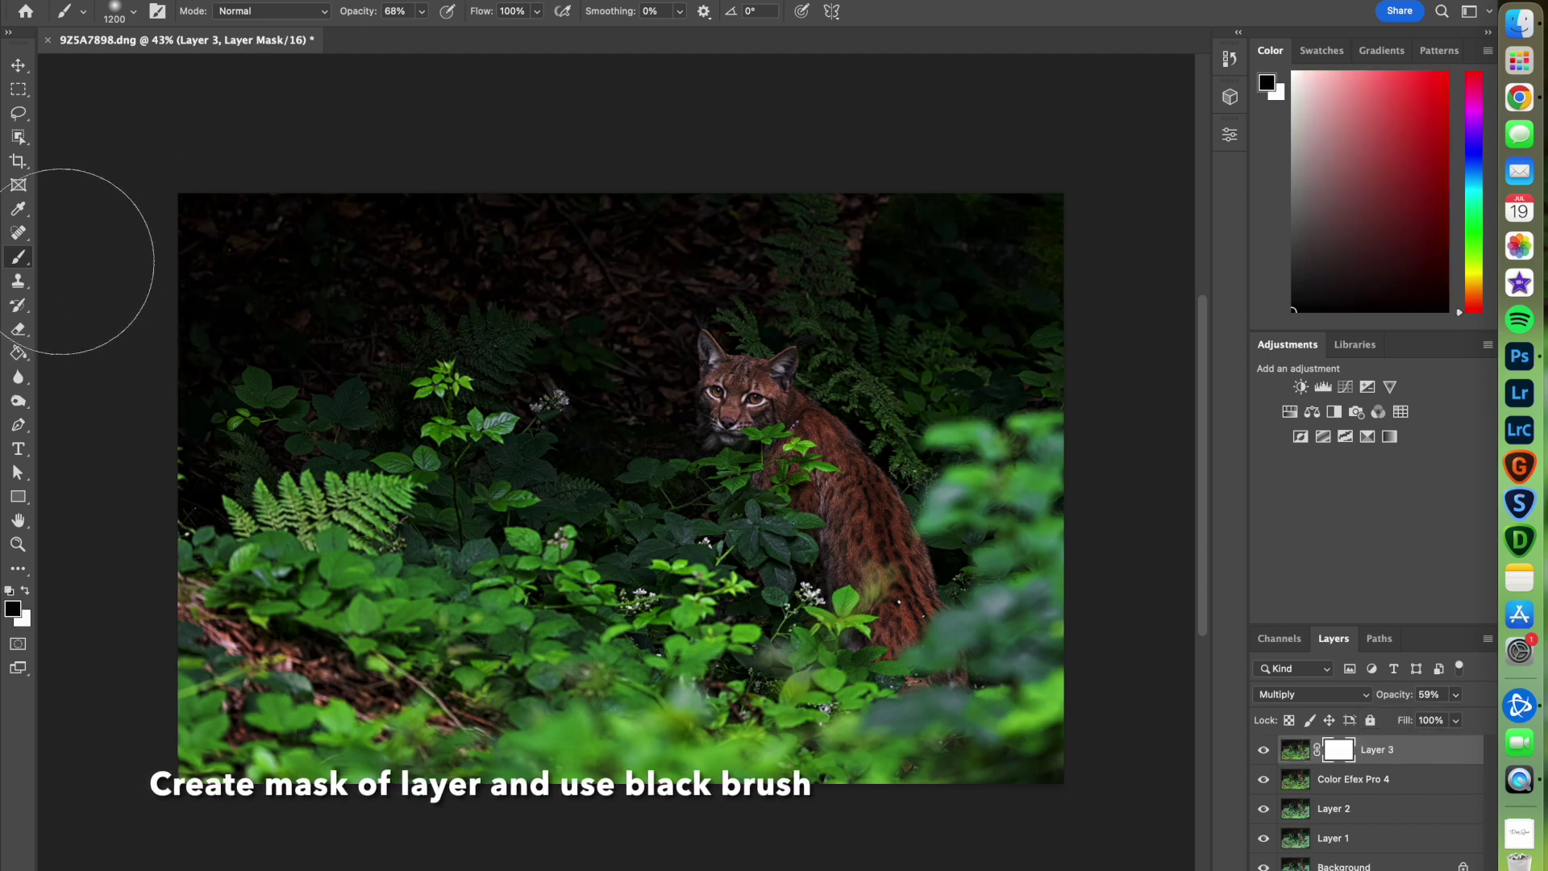
At 76% brush opacity, paint the mask to lift the darkening off the lynx's face and eye.
click(421, 10)
drag(423, 32, 431, 35)
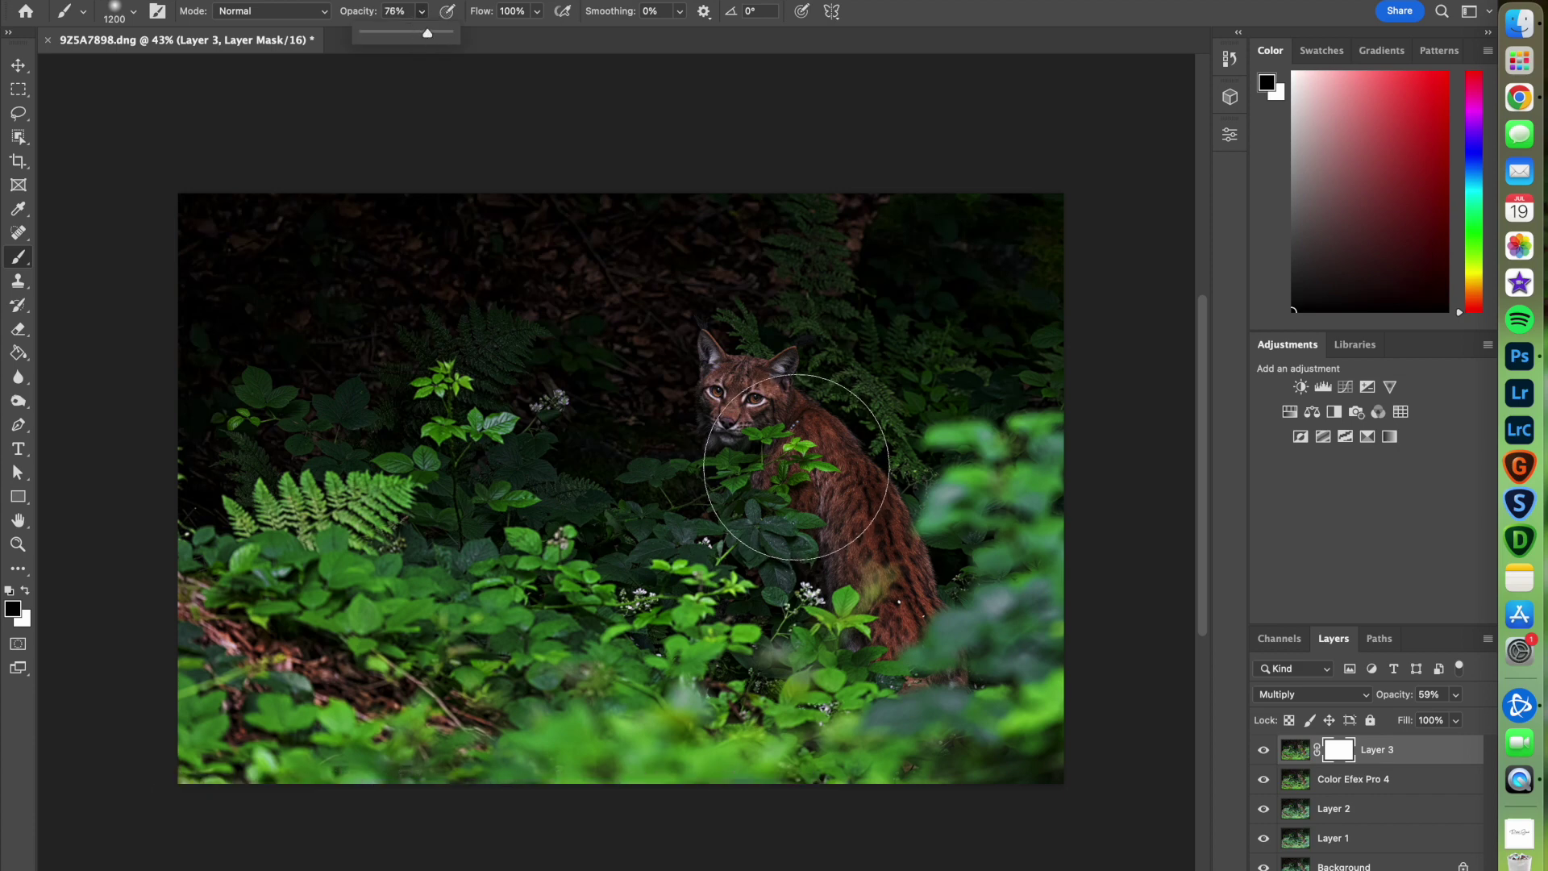
scroll(778, 452, up, 2)
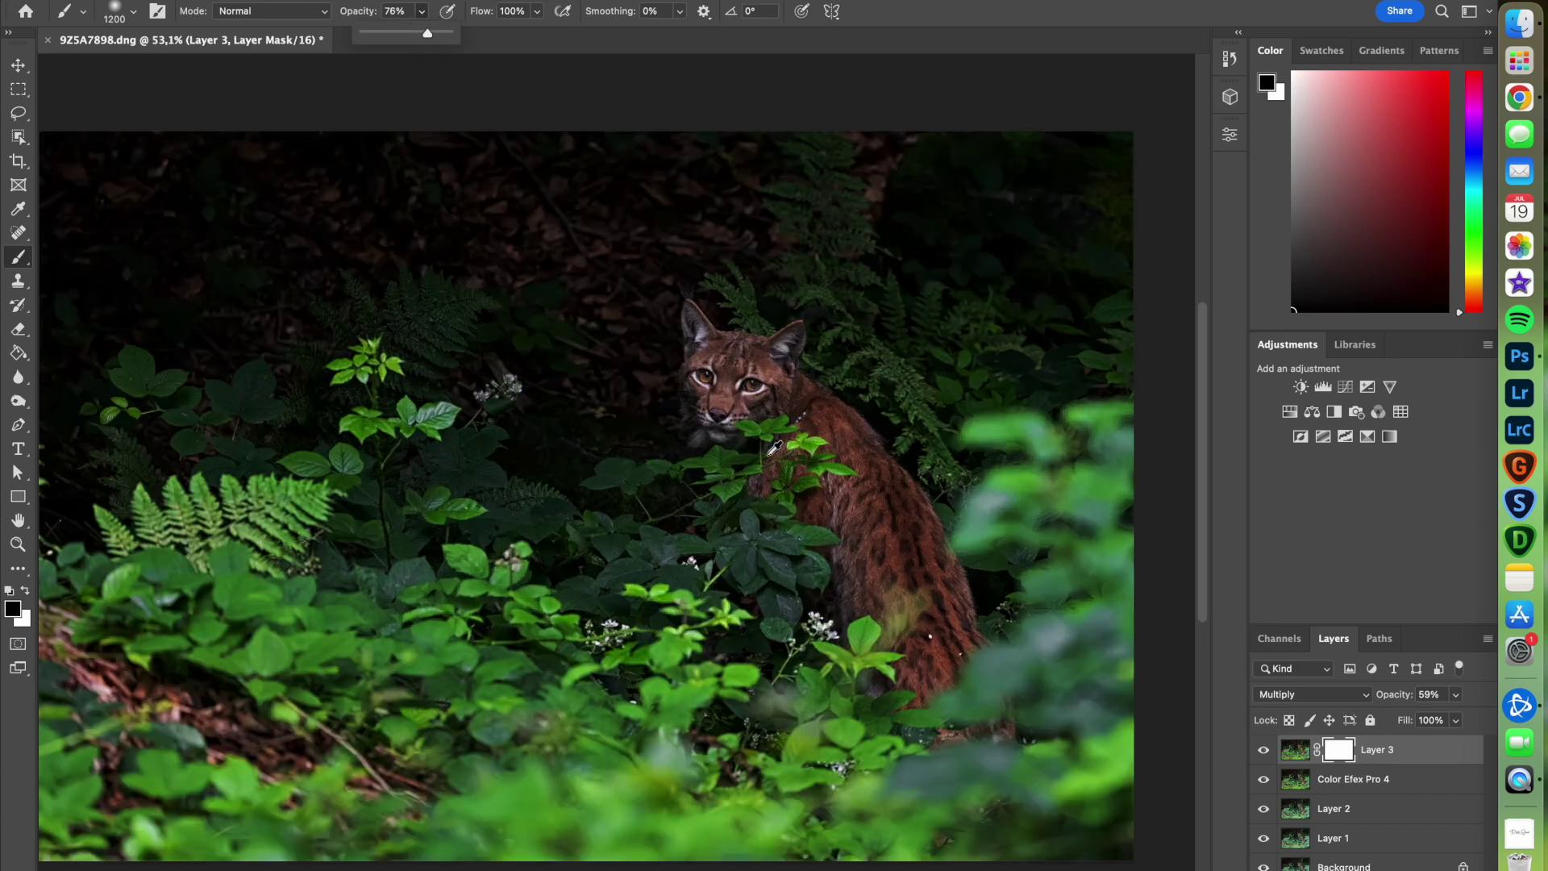
key(bracketright)
key(bracketright)
key(bracketleft)
key(bracketleft)
key(bracketleft)
key(bracketleft)
mouse_move(724, 375)
mouse_down()
mouse_move(744, 368)
mouse_move(708, 346)
mouse_up()
key(bracketleft)
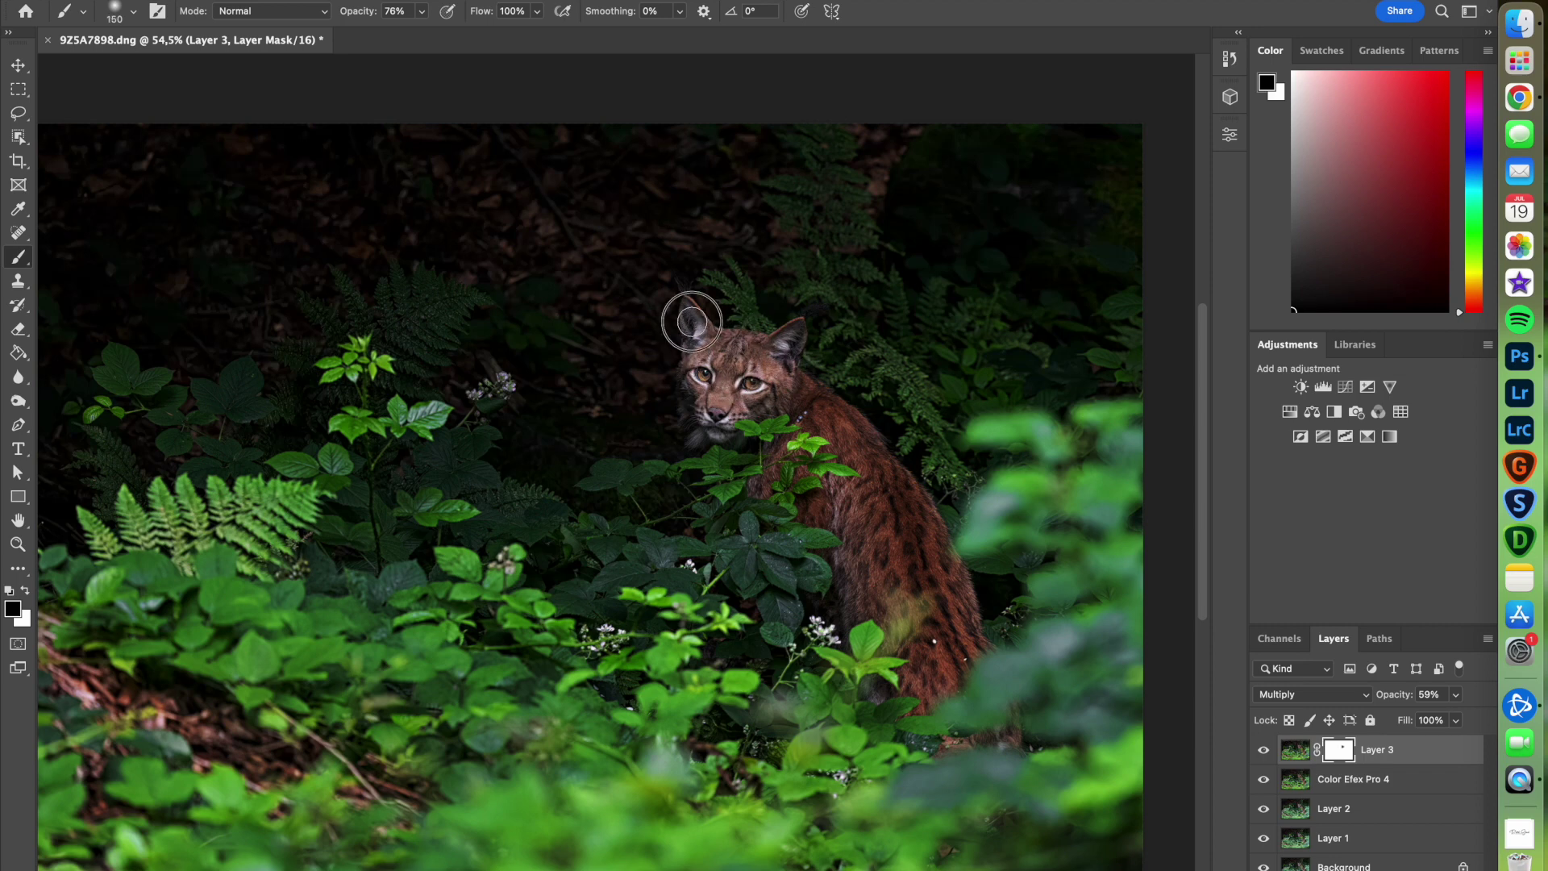
drag(691, 322, 695, 381)
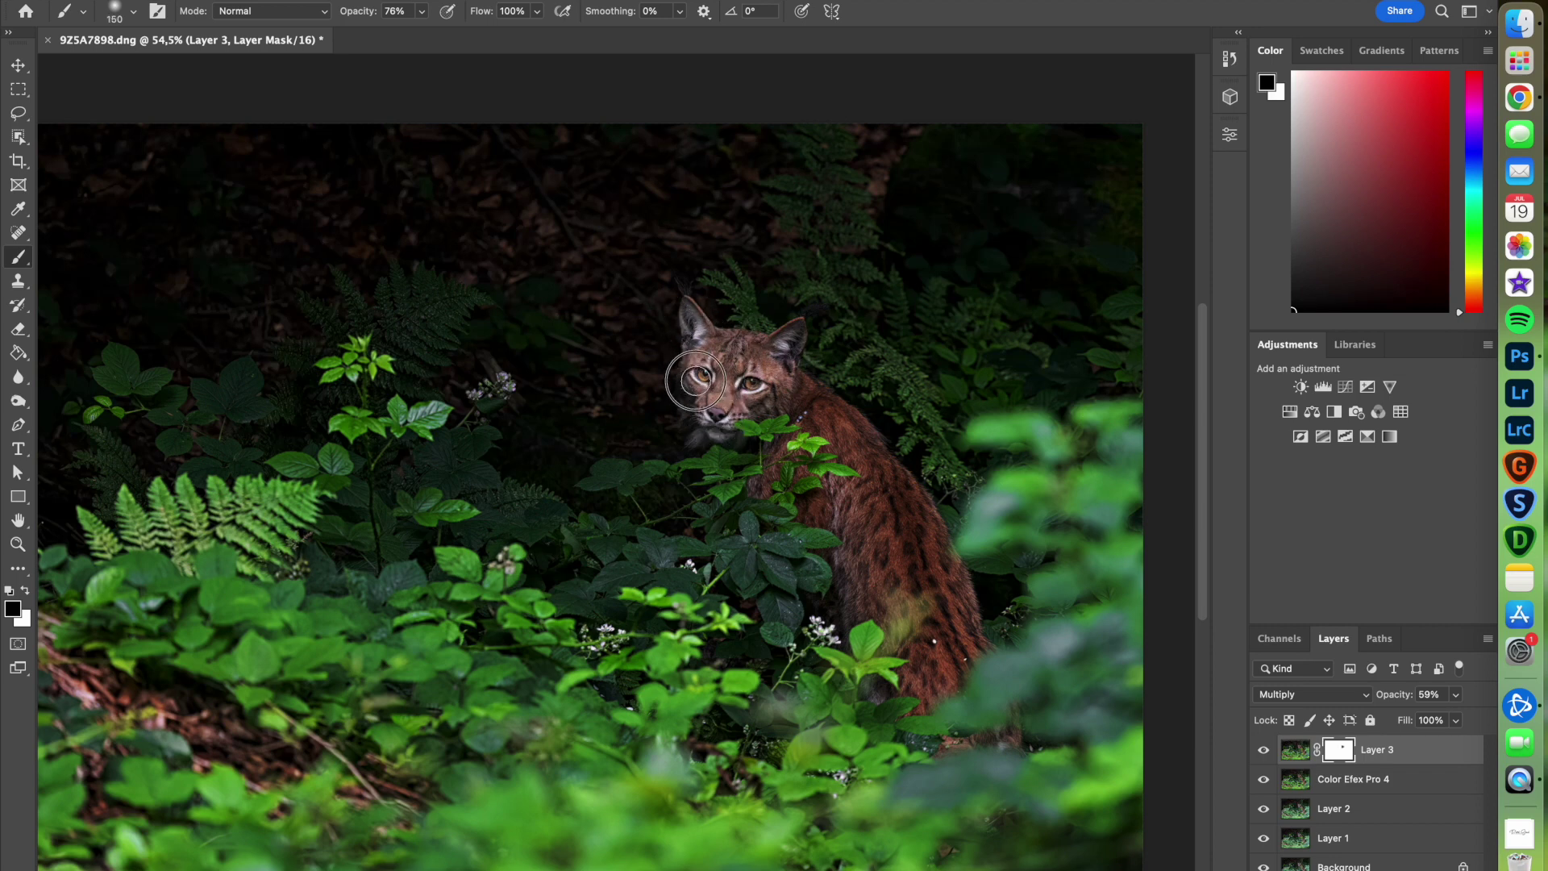
mouse_move(695, 381)
mouse_down()
mouse_move(791, 343)
mouse_move(781, 370)
mouse_up()
Paint the mask over the lynx's back and lower-back stripes to brighten them.
key(bracketleft)
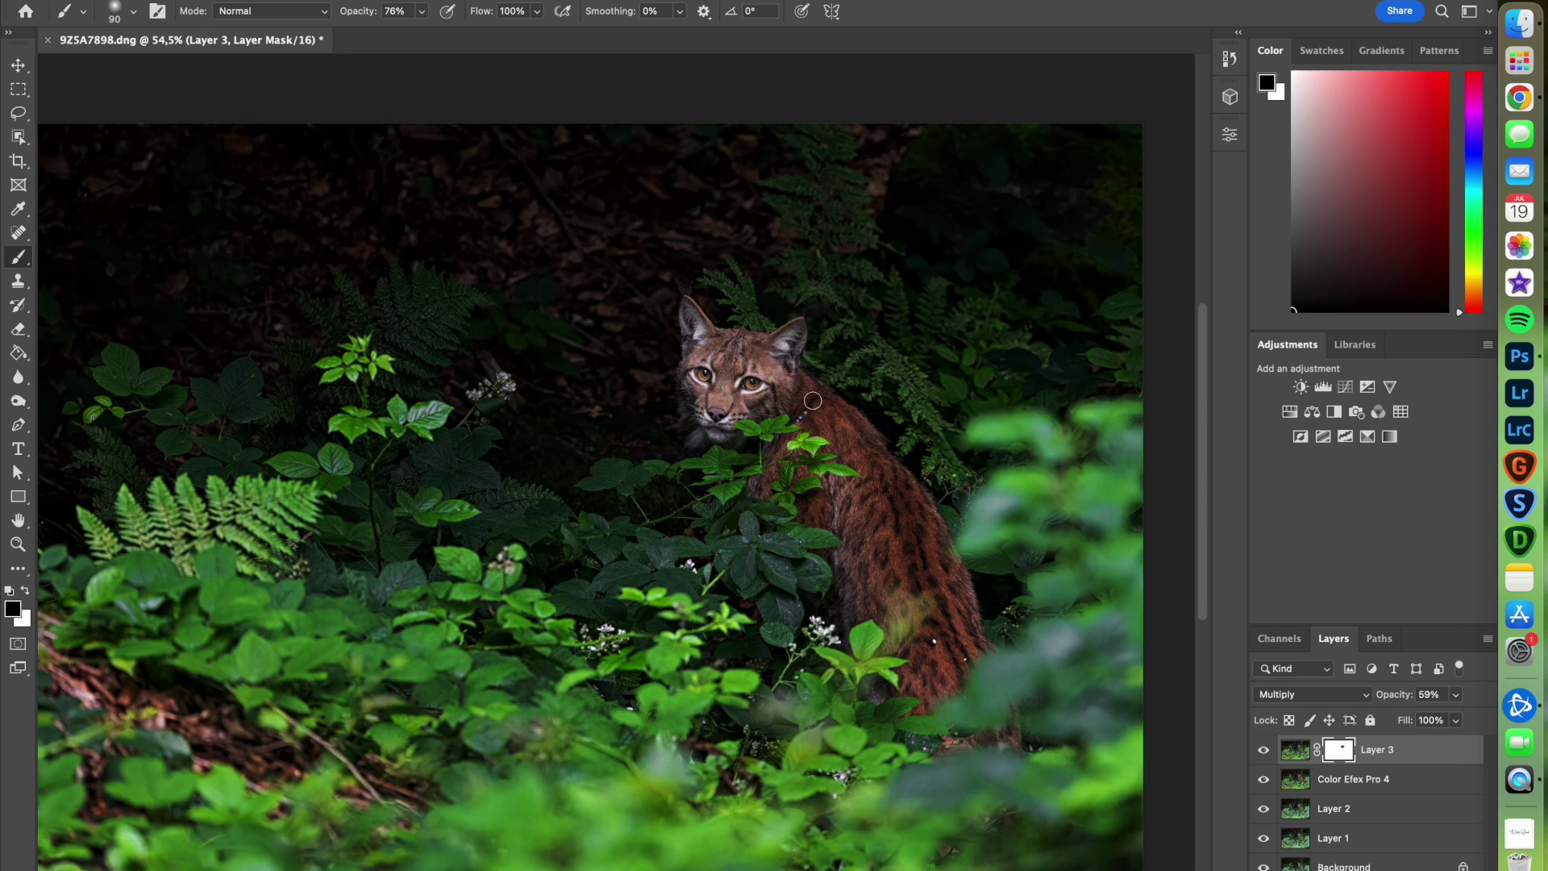
key(bracketright)
key(bracketright)
key(bracketright)
drag(817, 424, 901, 533)
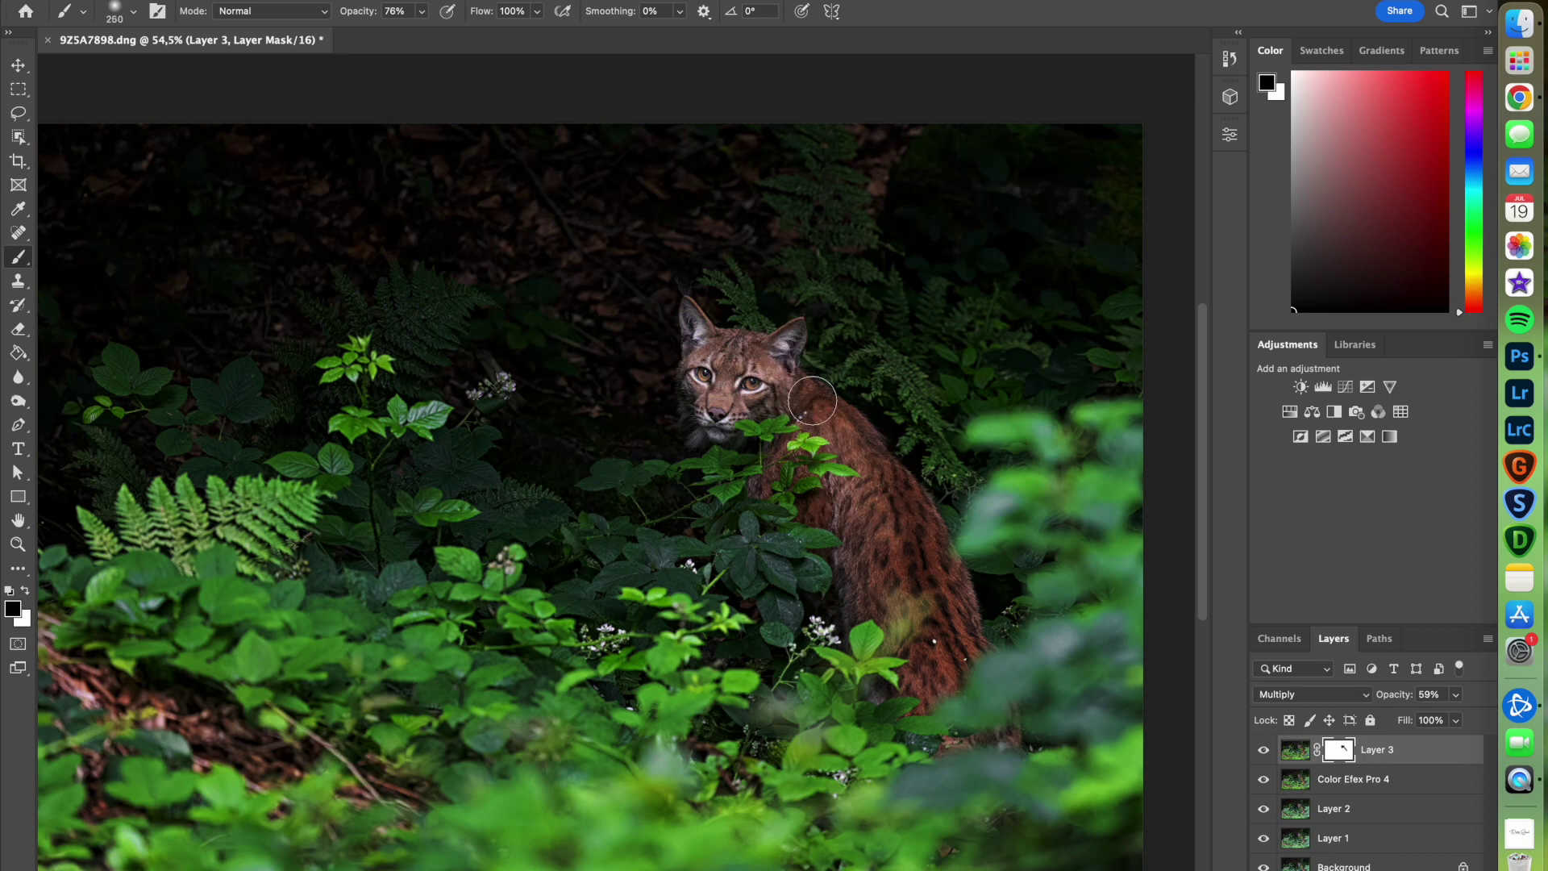
key(bracketleft)
key(bracketleft)
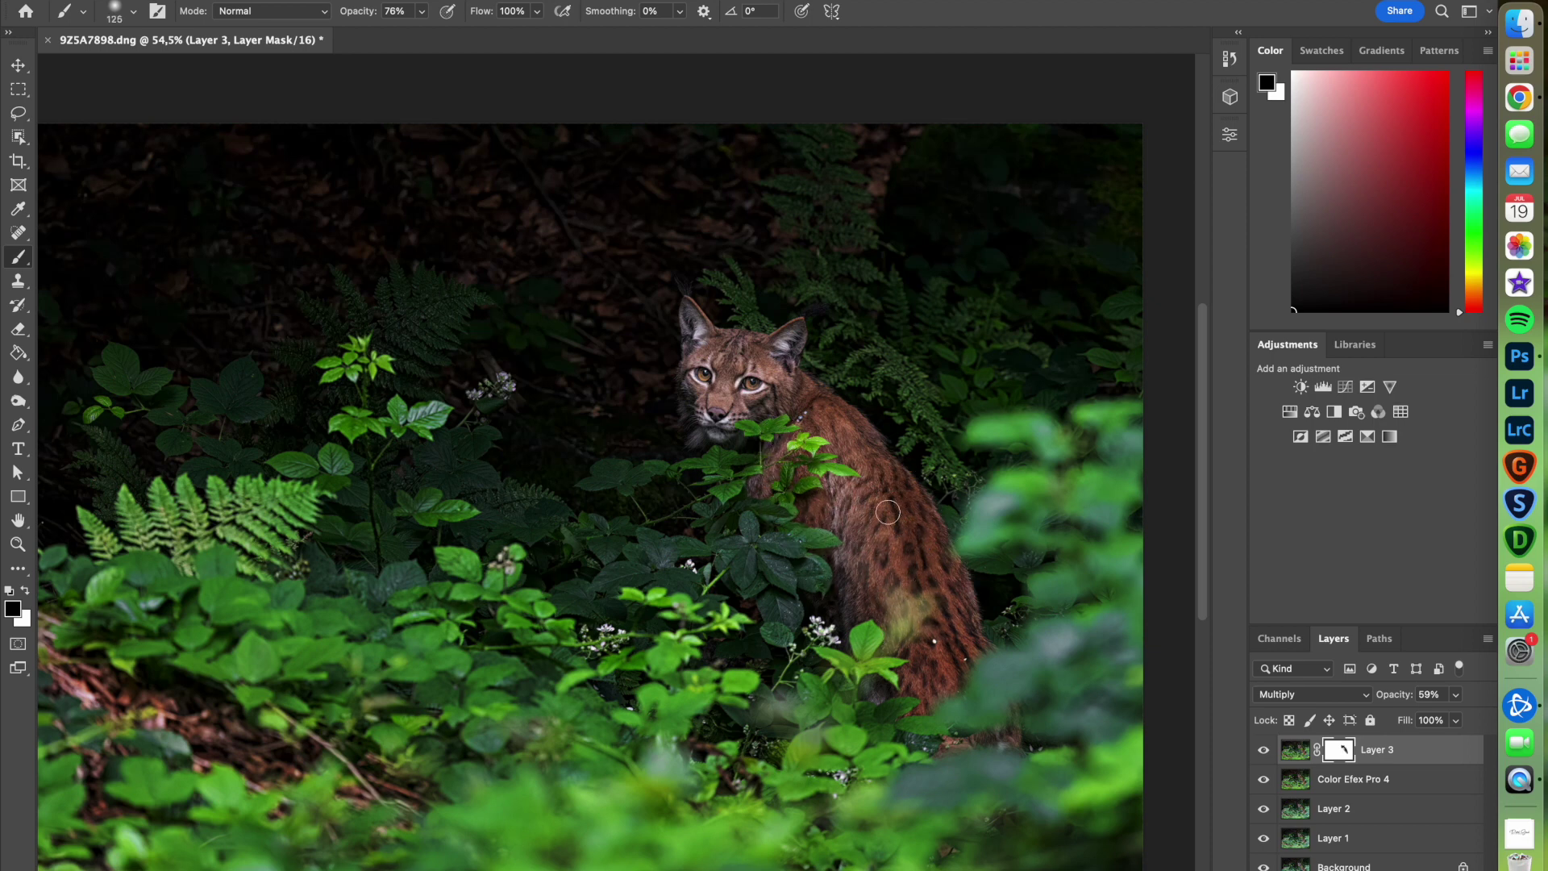
key(bracketright)
key(bracketright)
drag(882, 505, 953, 651)
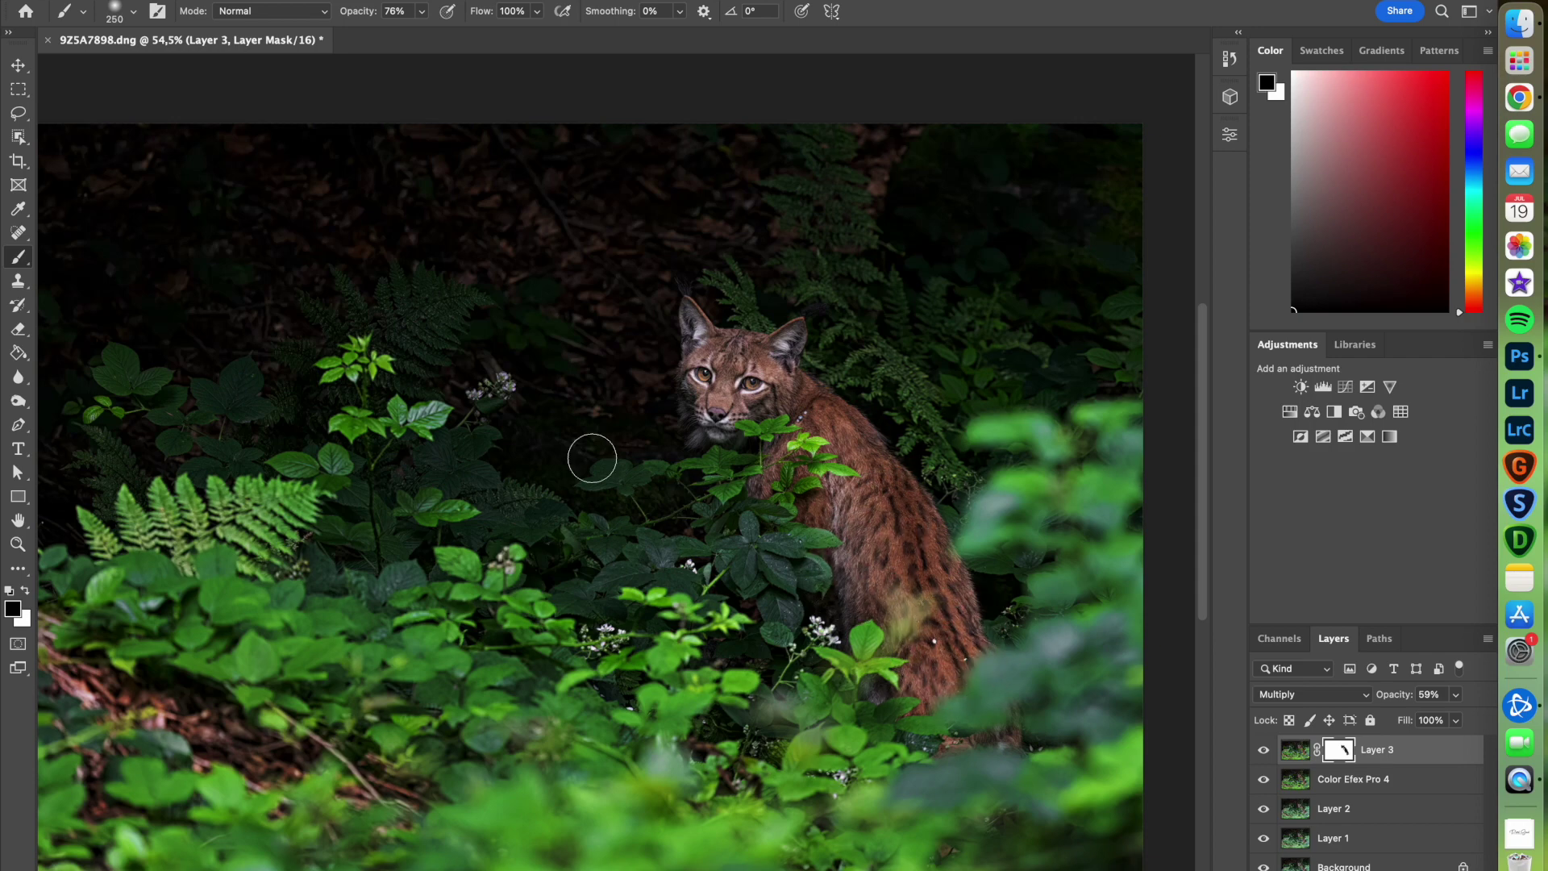
With a large 60% brush, paint brightness back into the bottom foliage, undoing the right-side stroke.
scroll(563, 442, down, 2)
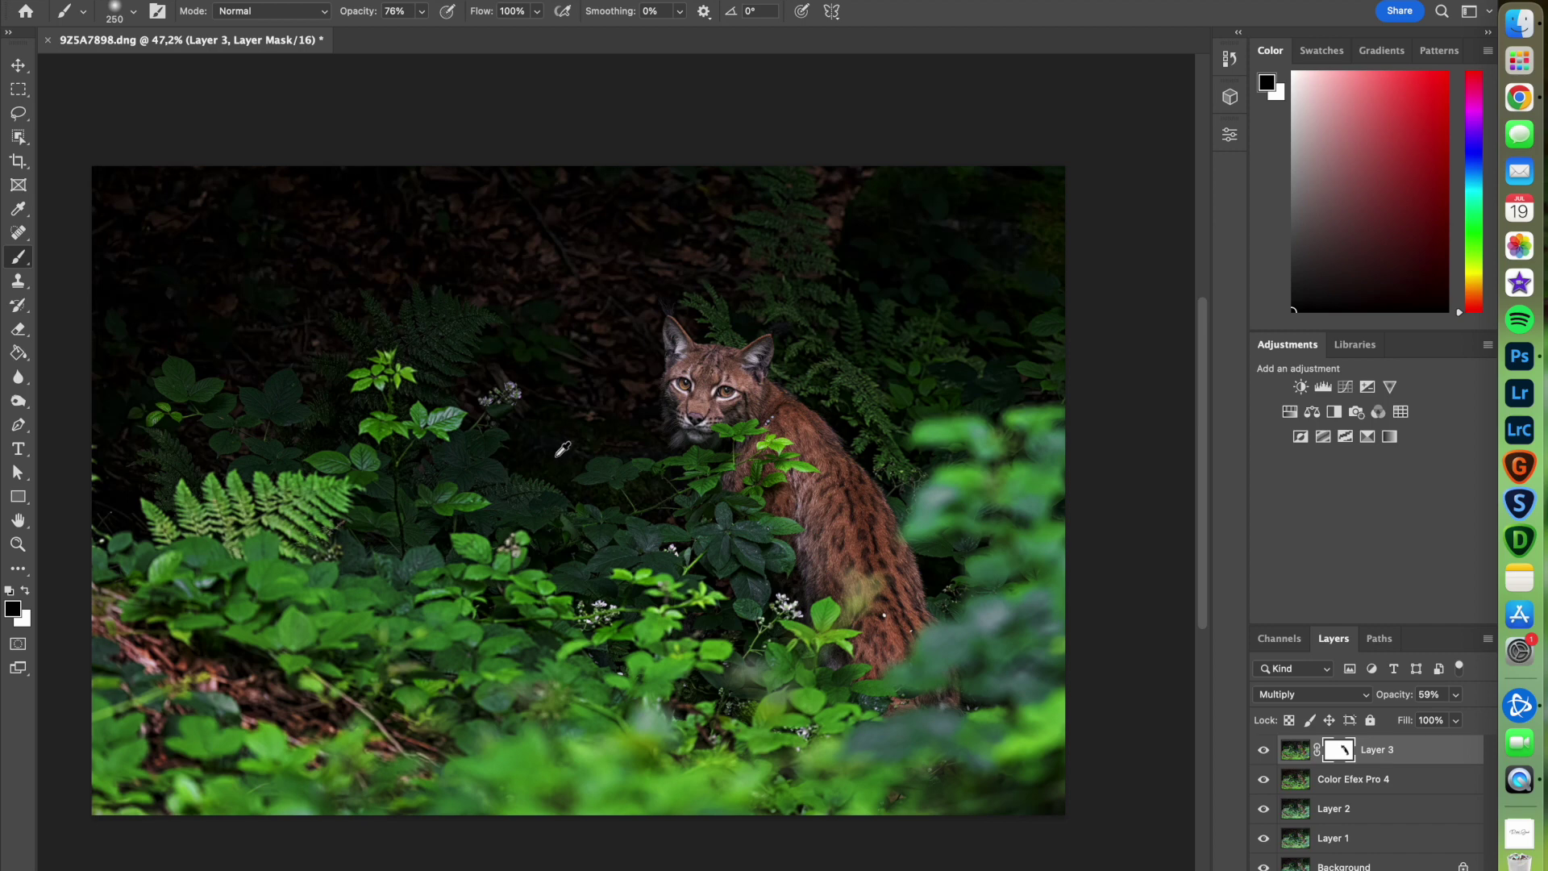
key(bracketright)
key(bracketright)
key(bracketright)
key(bracketright)
key(bracketright)
click(422, 11)
drag(423, 32, 409, 33)
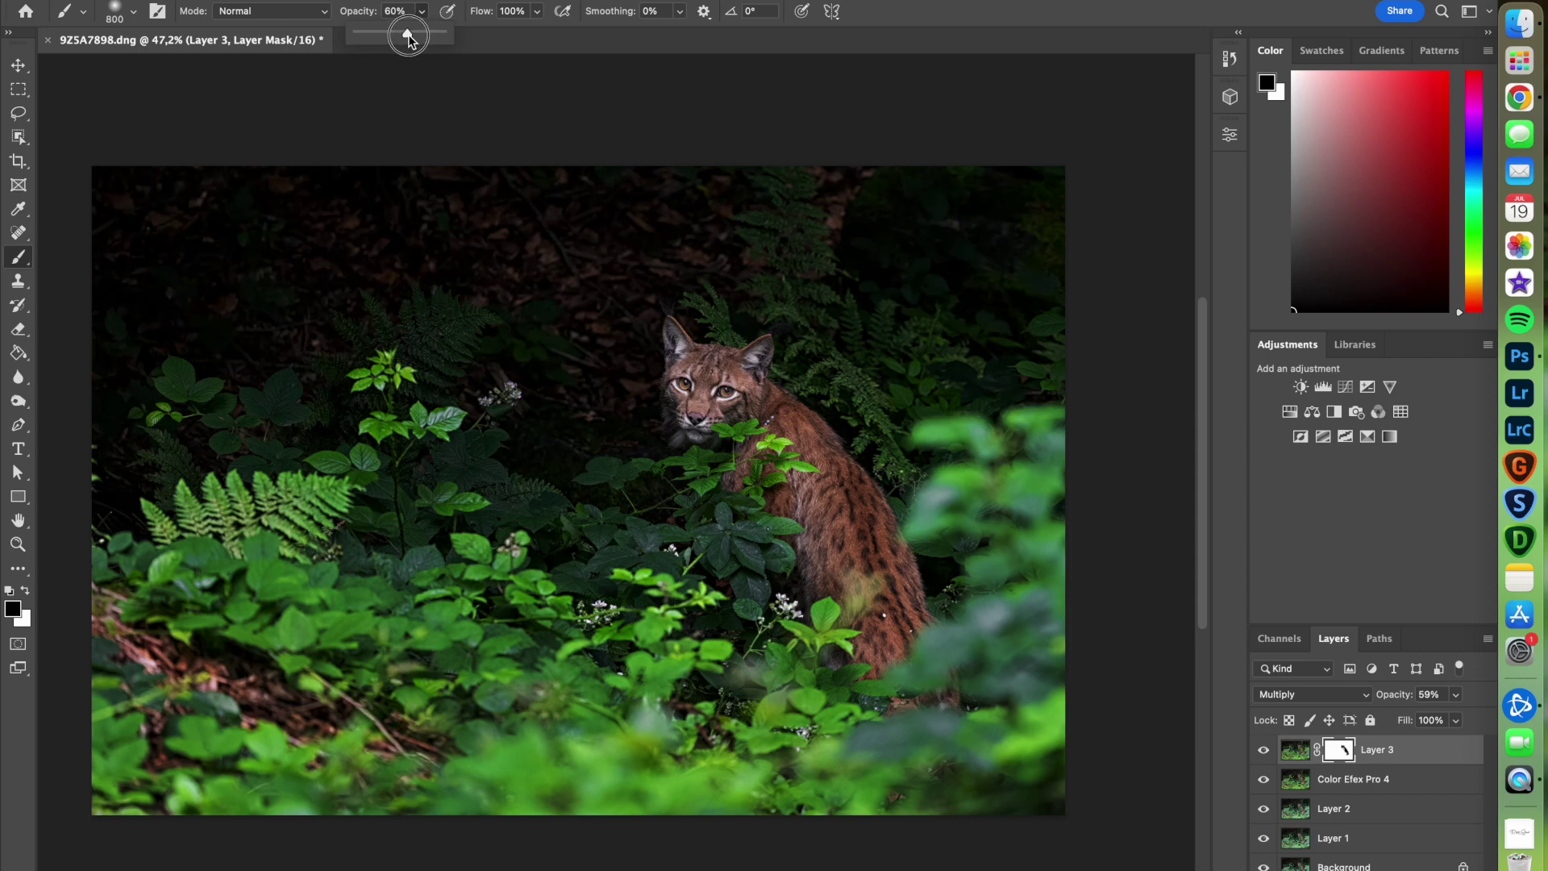
key(bracketright)
key(bracketright)
key(bracketright)
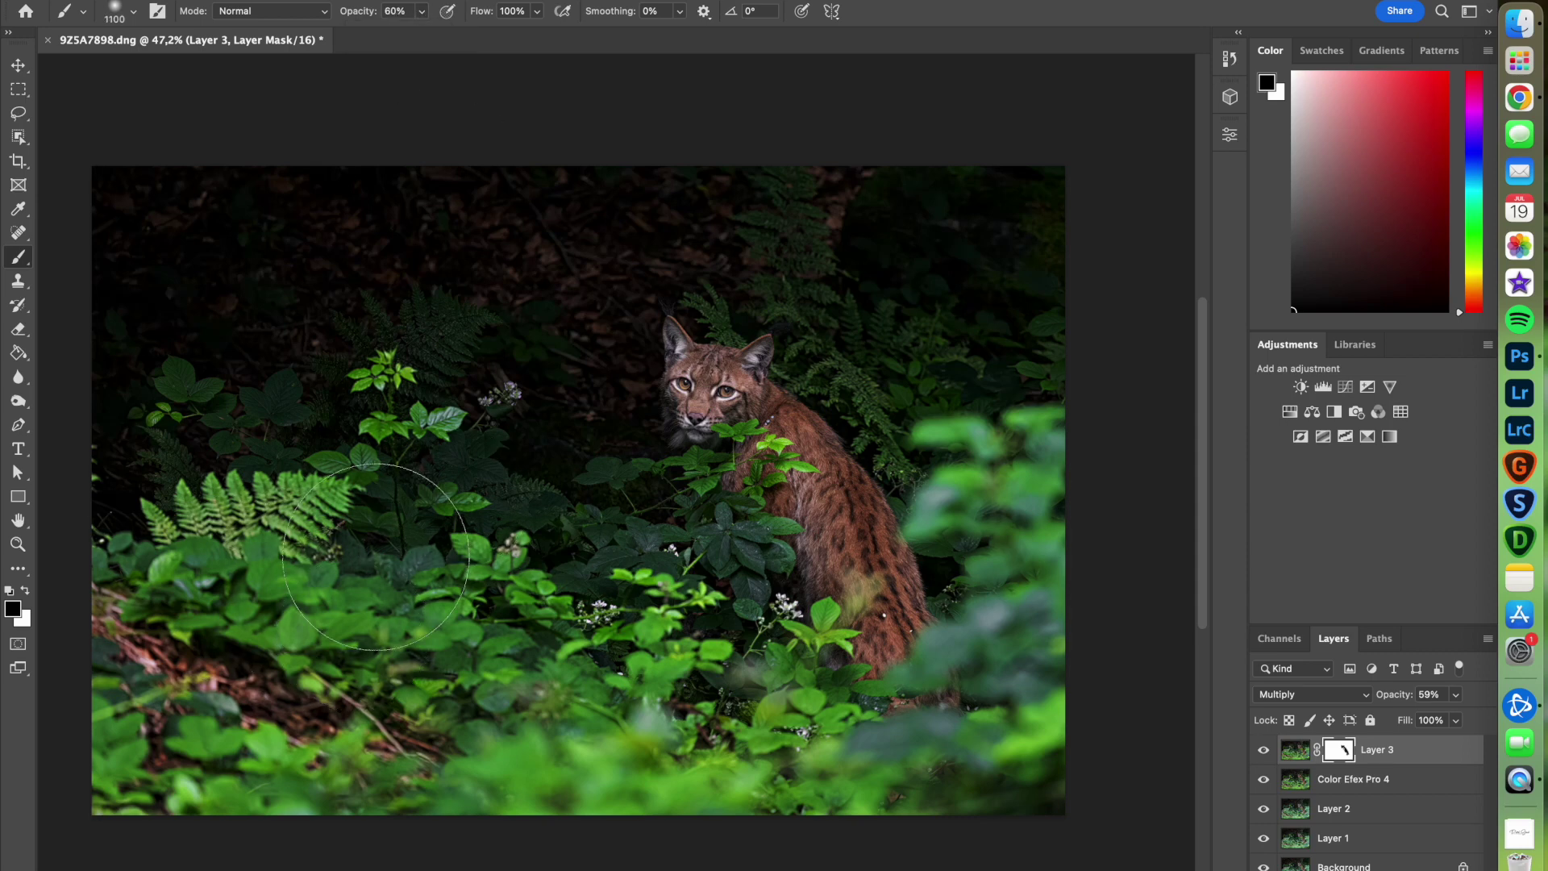
drag(324, 562, 564, 806)
drag(1002, 553, 944, 715)
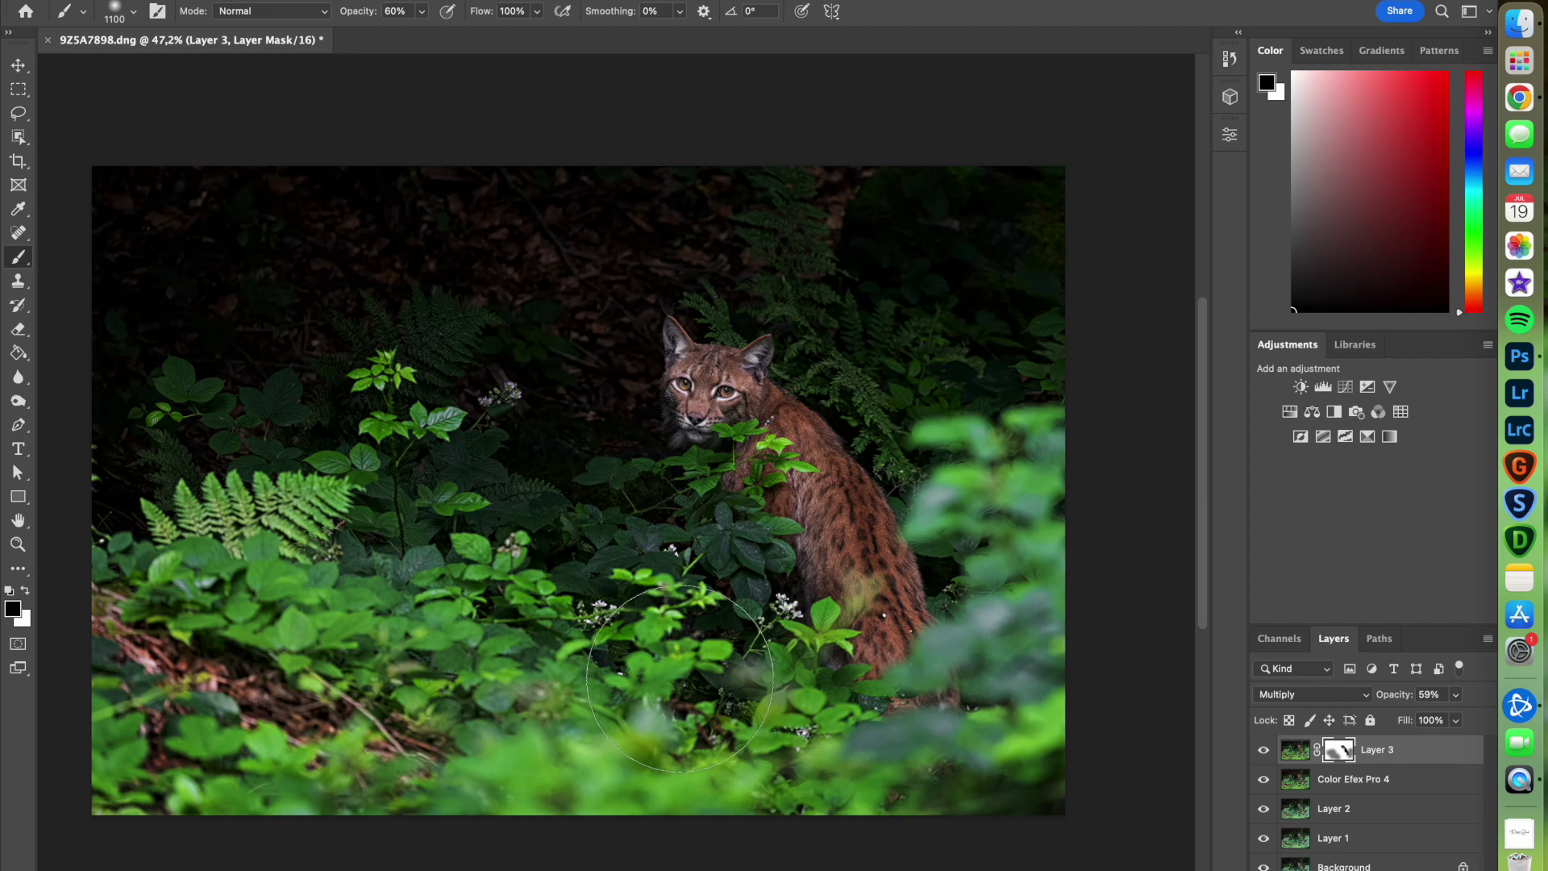
key(ctrl+z)
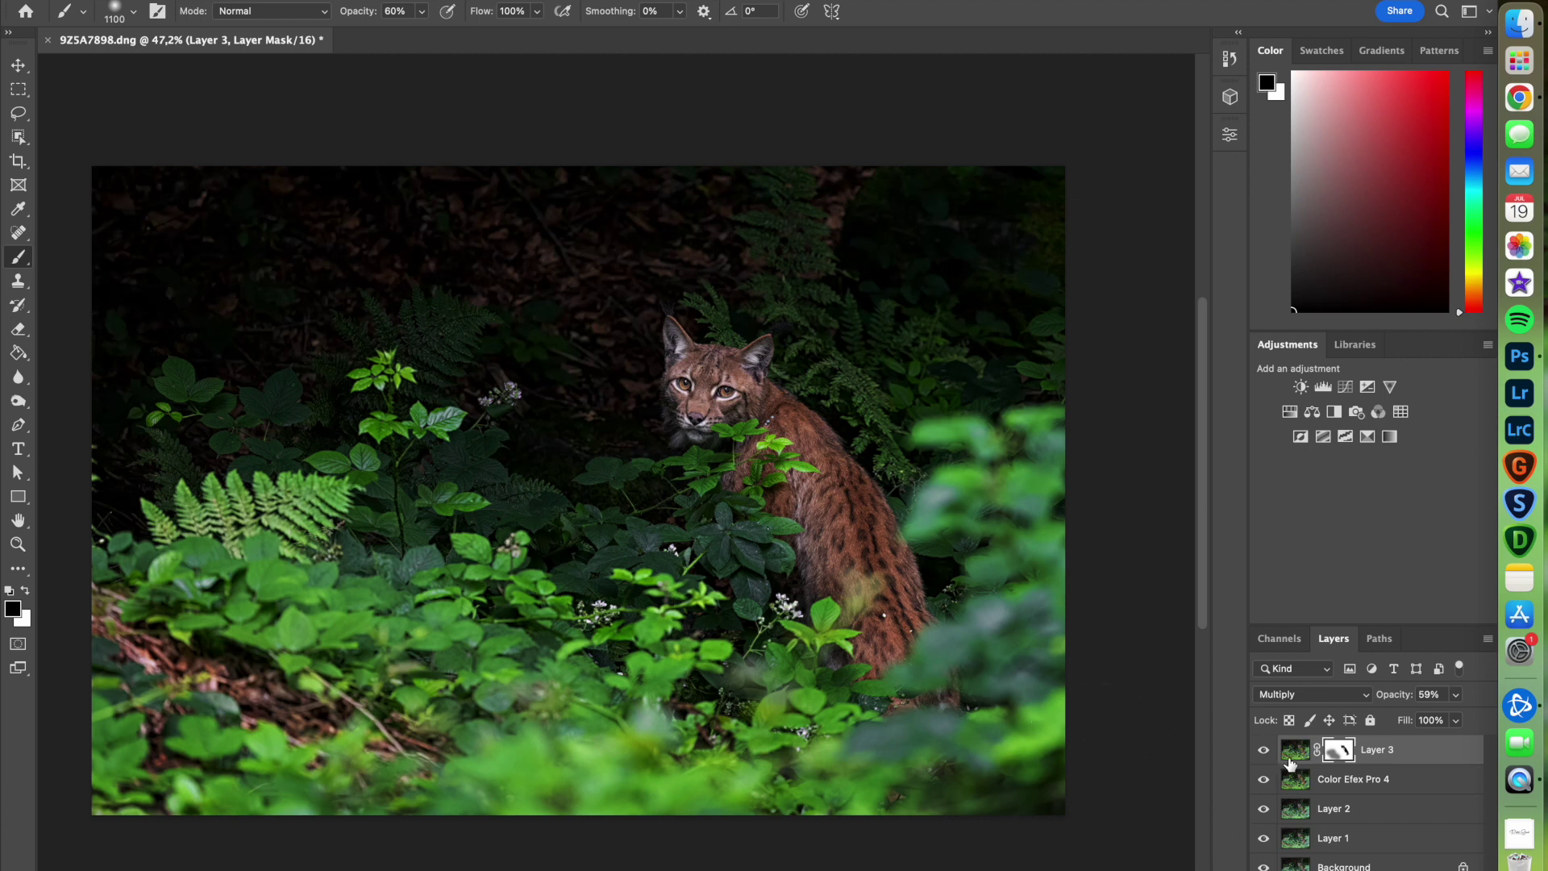
click(1293, 754)
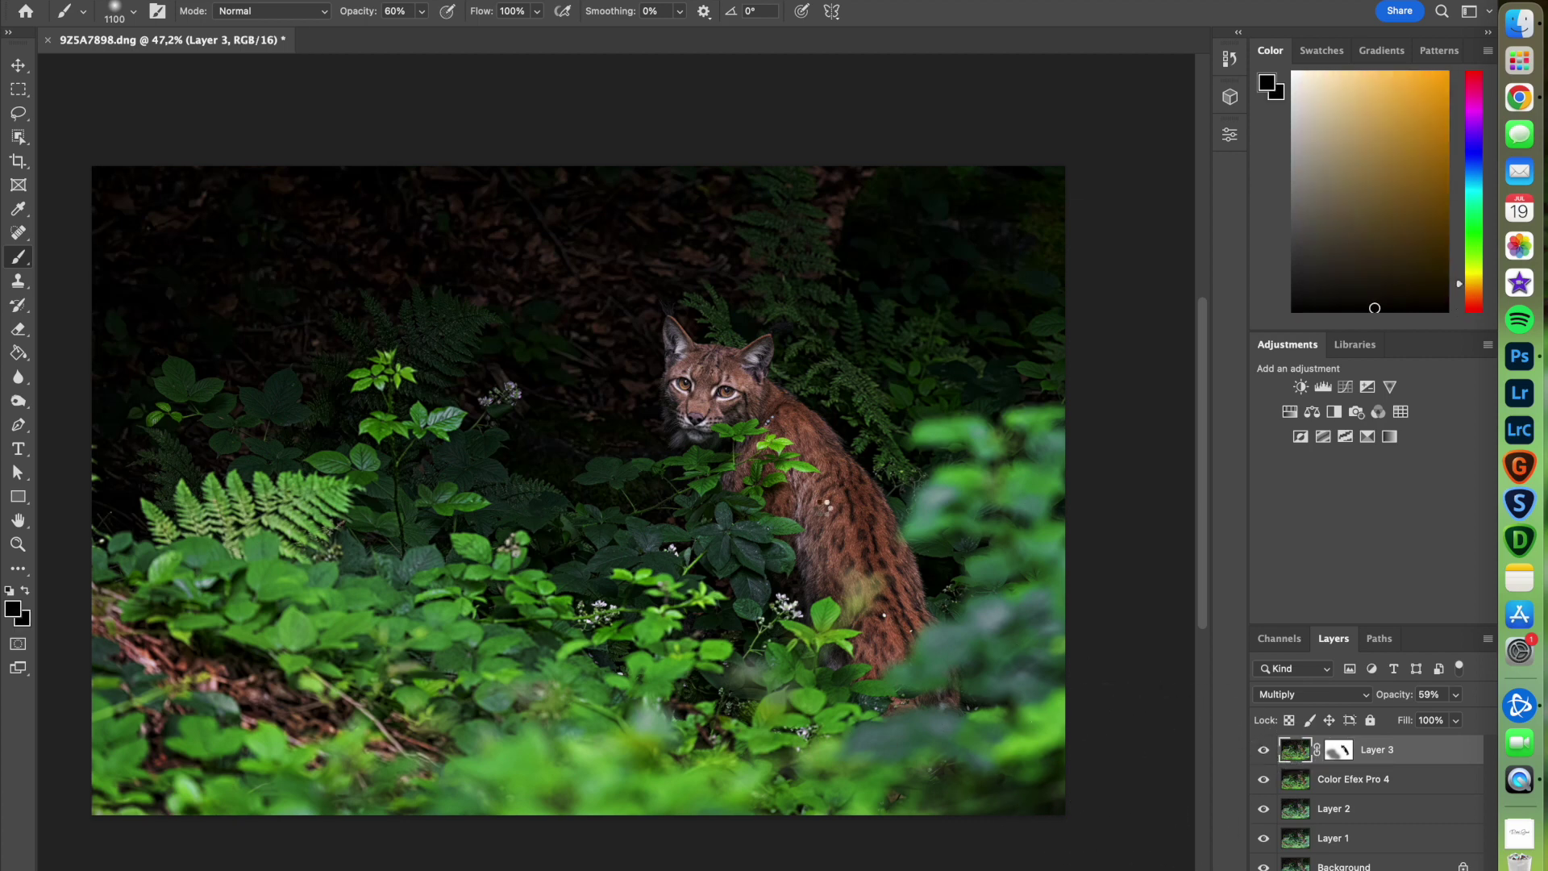
Stamp all visible layers into a merged layer and open it in Color Efex Pro 4.
key(ctrl+alt+shift+e)
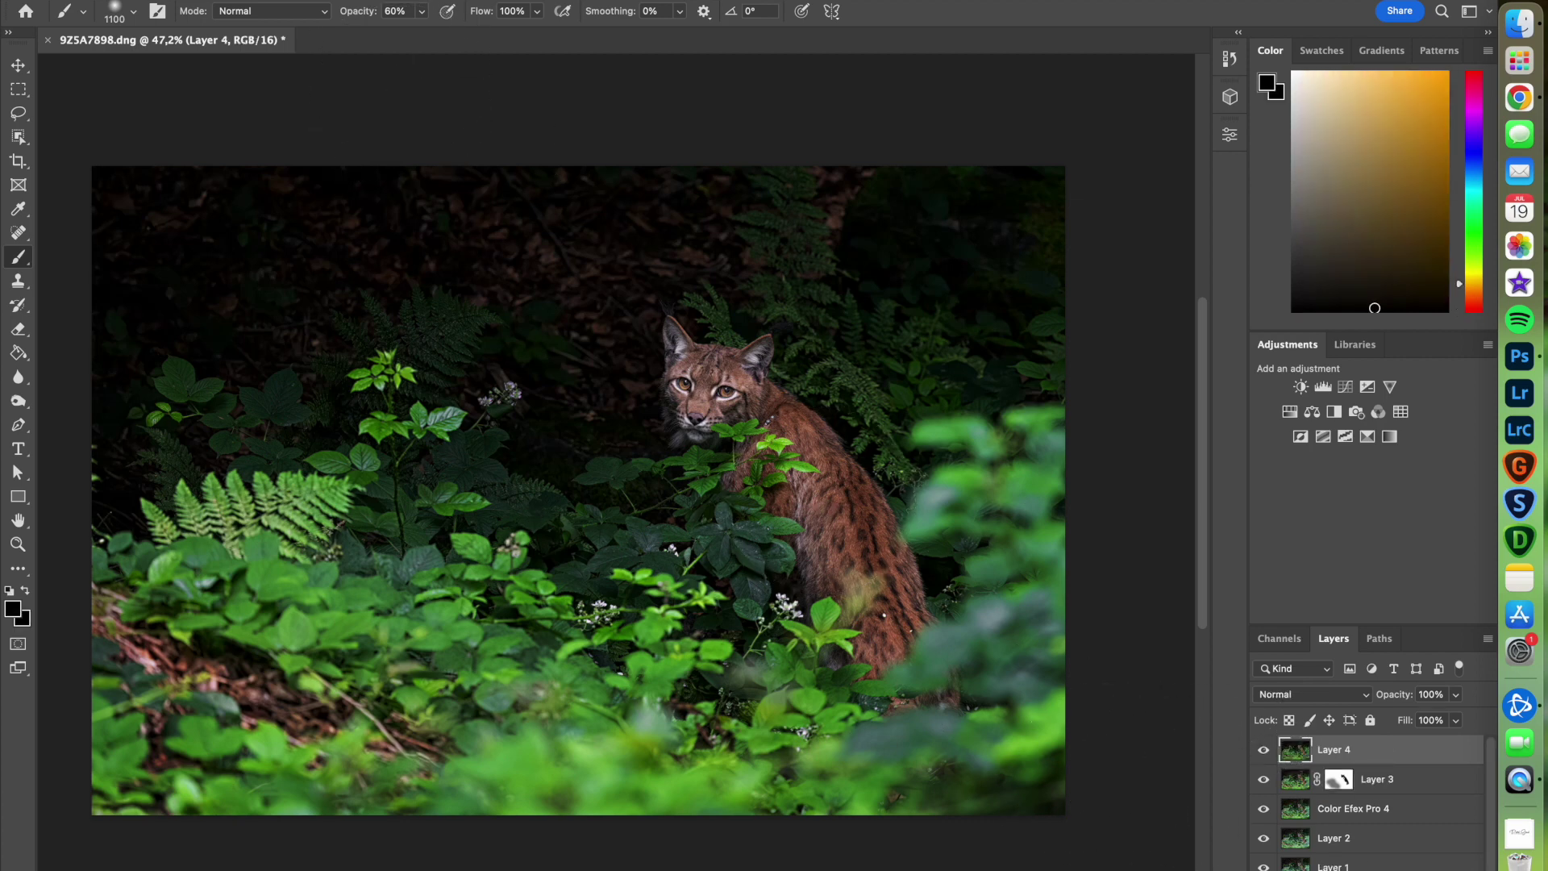
click(428, 1)
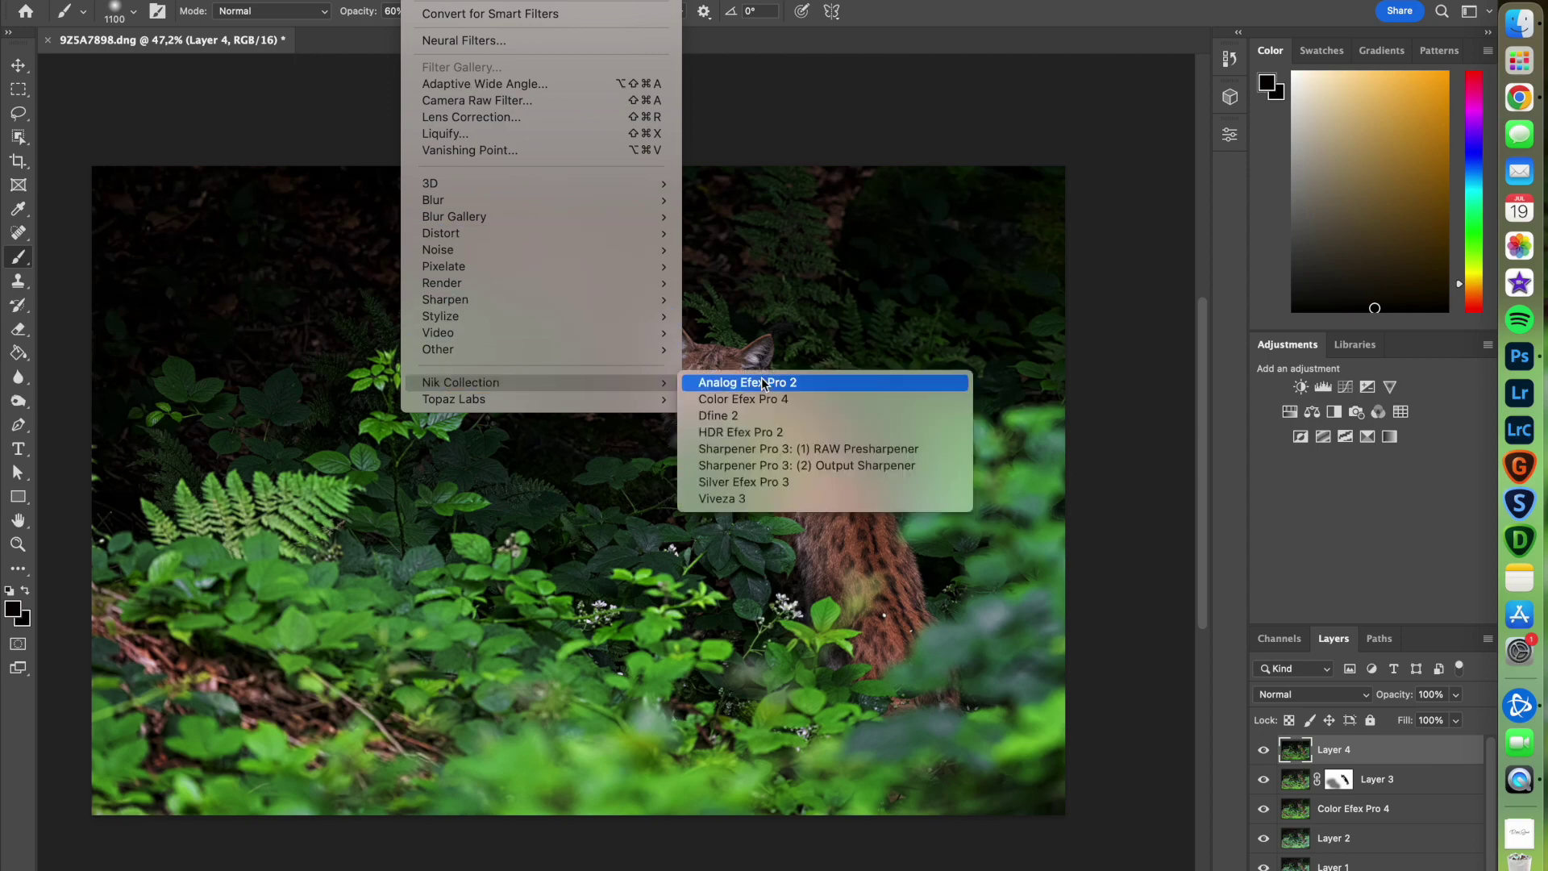
click(779, 401)
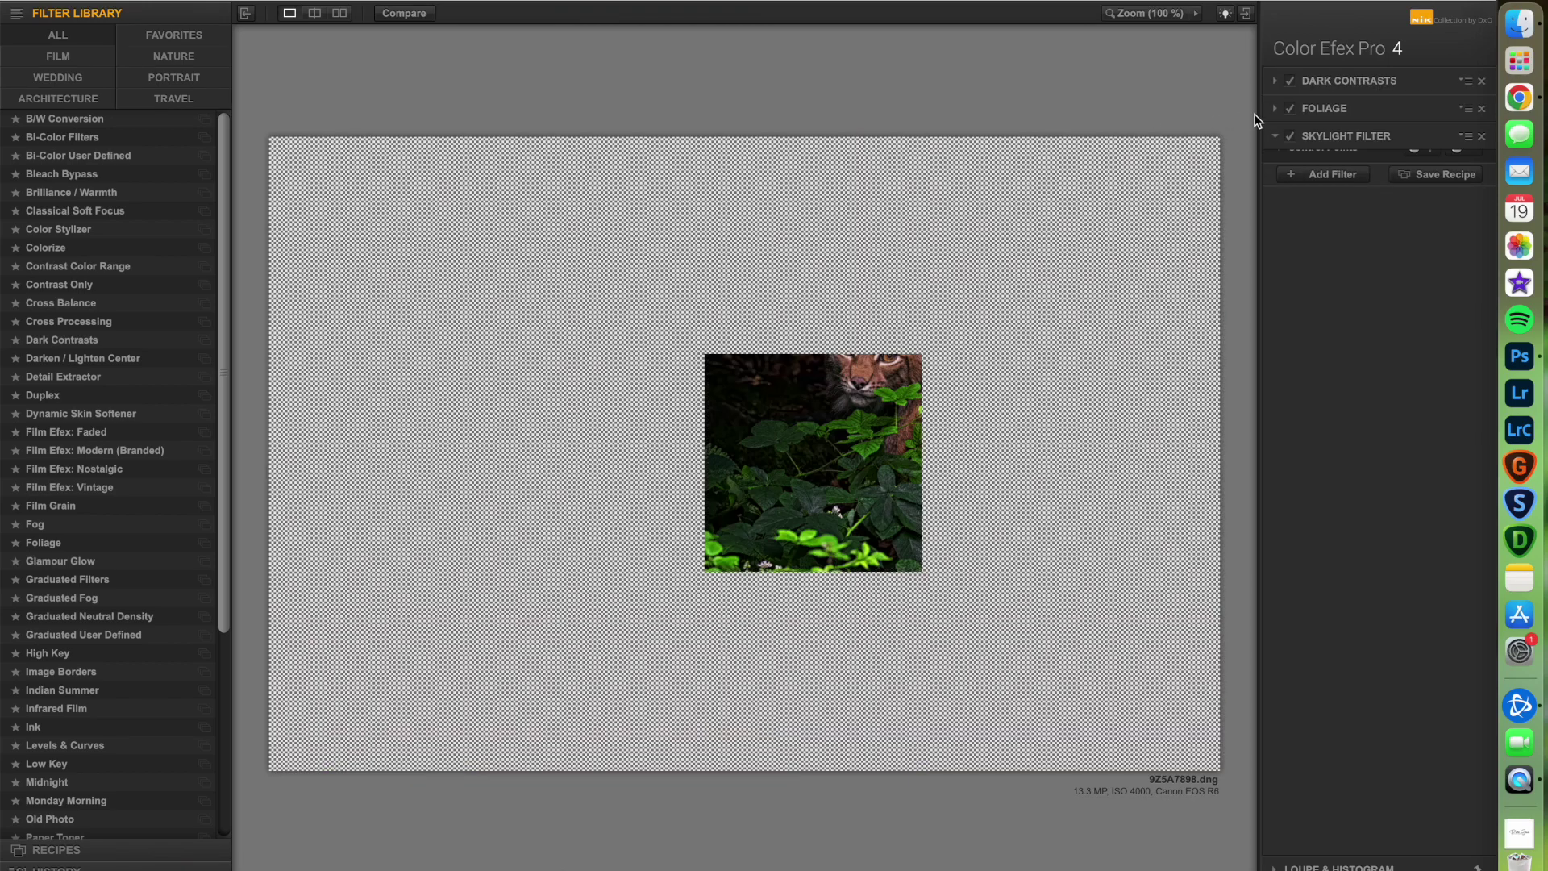
Remove the Dark Contrasts, Foliage and Skylight filters, then add Brilliance / Warmth with about 23% saturation.
click(1480, 81)
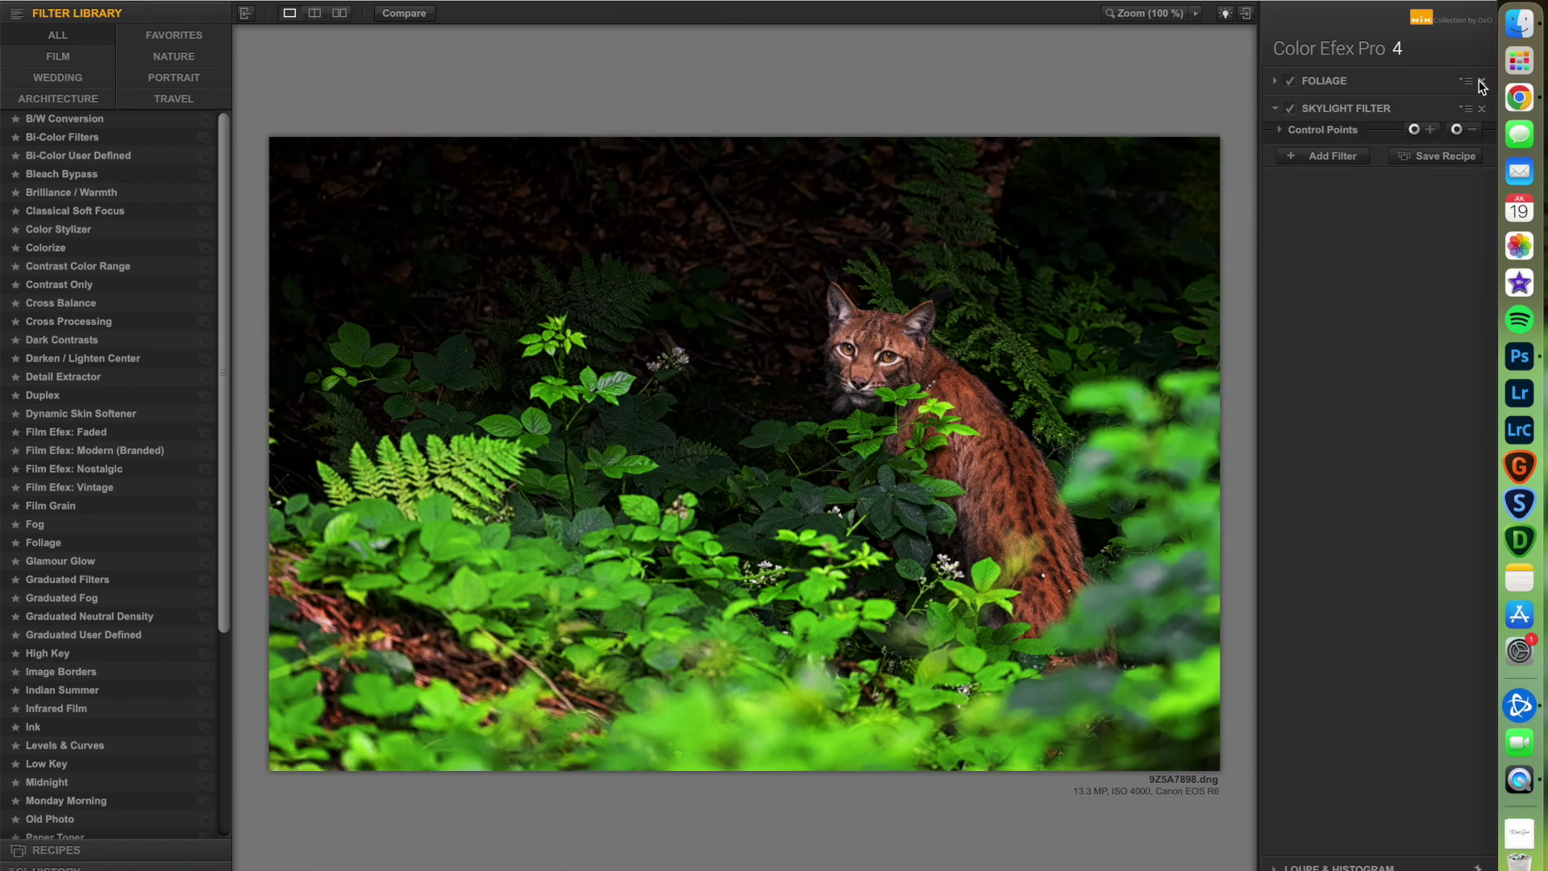
click(1480, 81)
click(1480, 80)
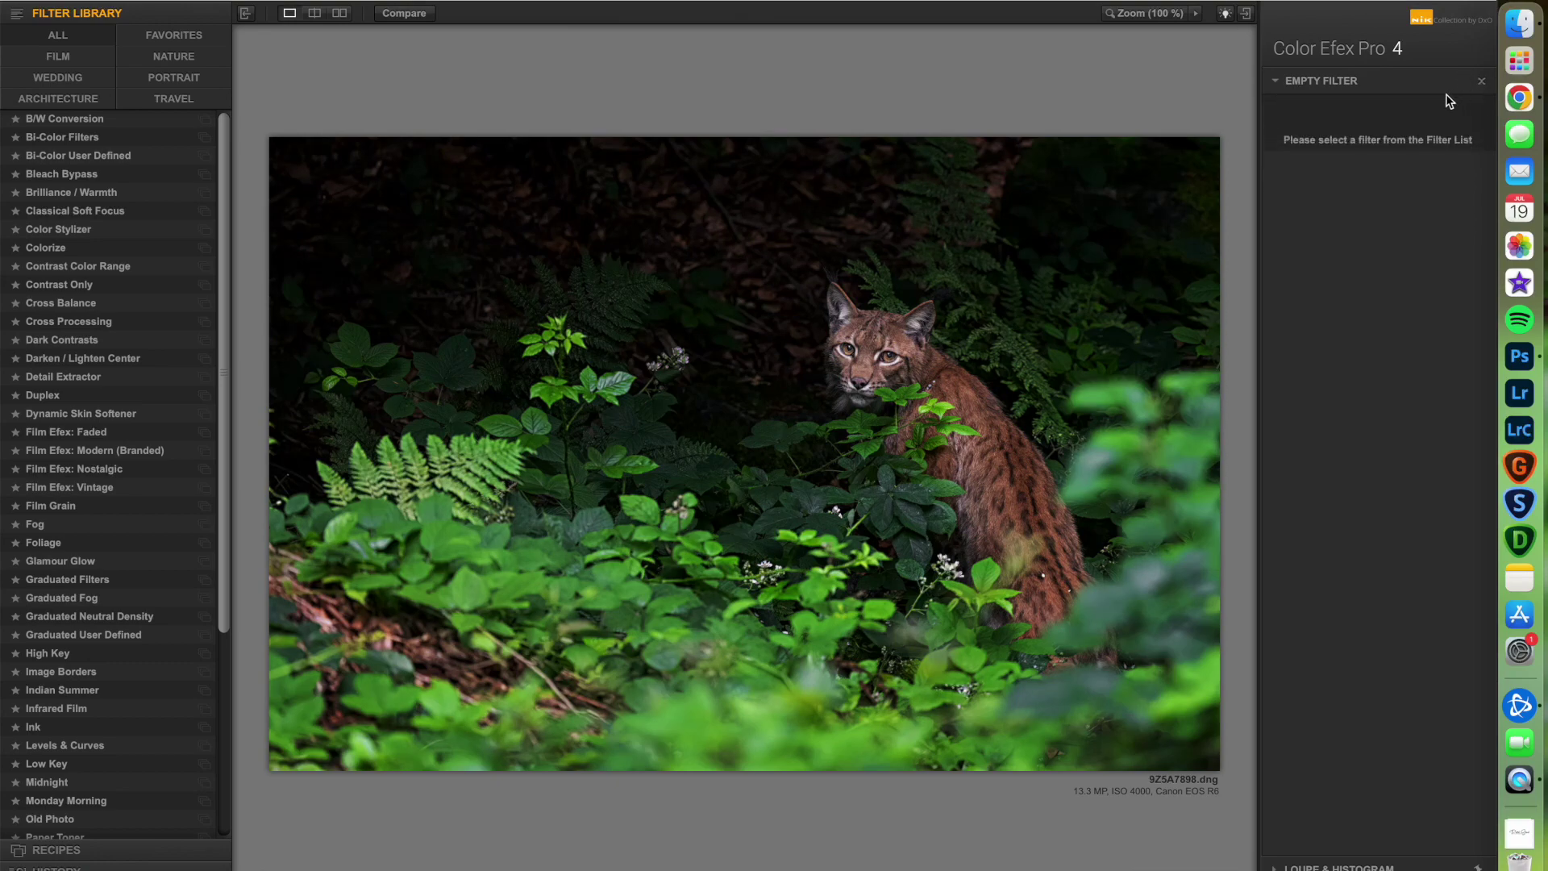
click(71, 191)
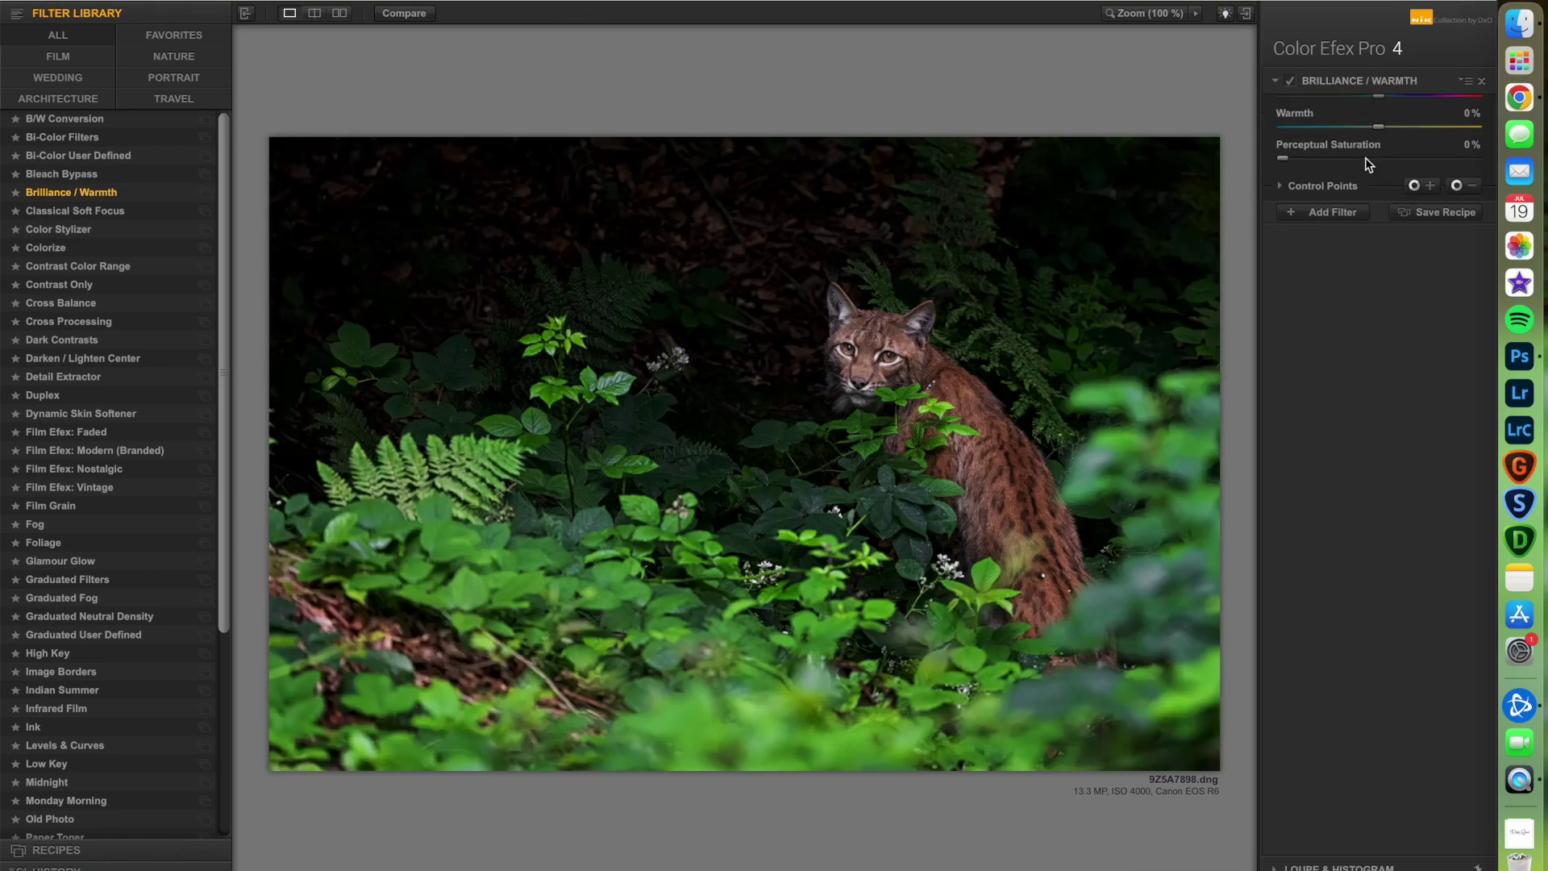
click(1400, 127)
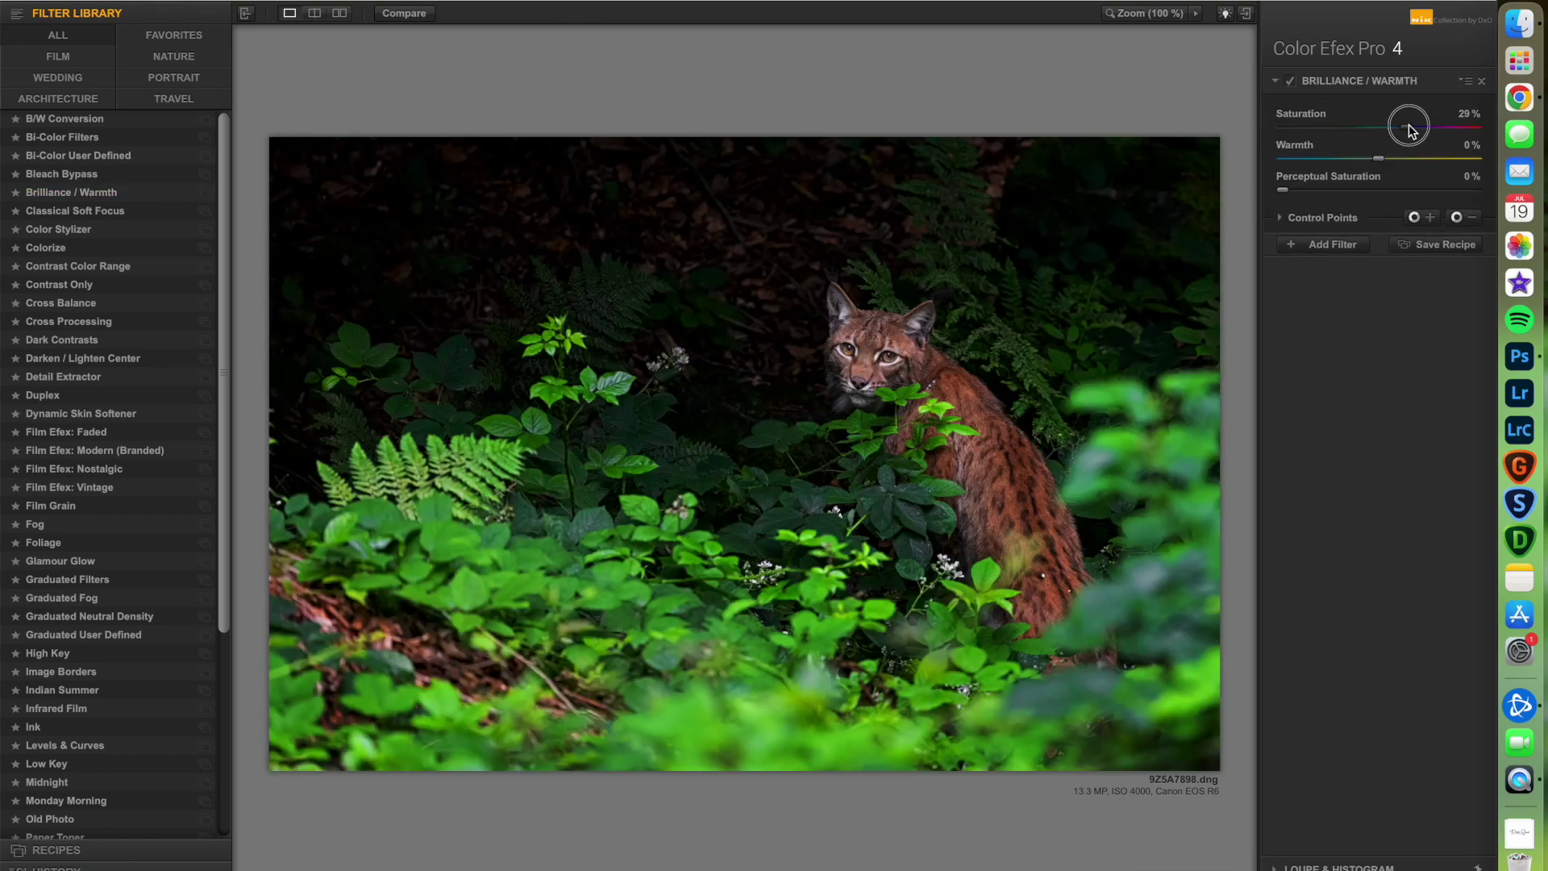
drag(1400, 128, 1378, 169)
click(1338, 245)
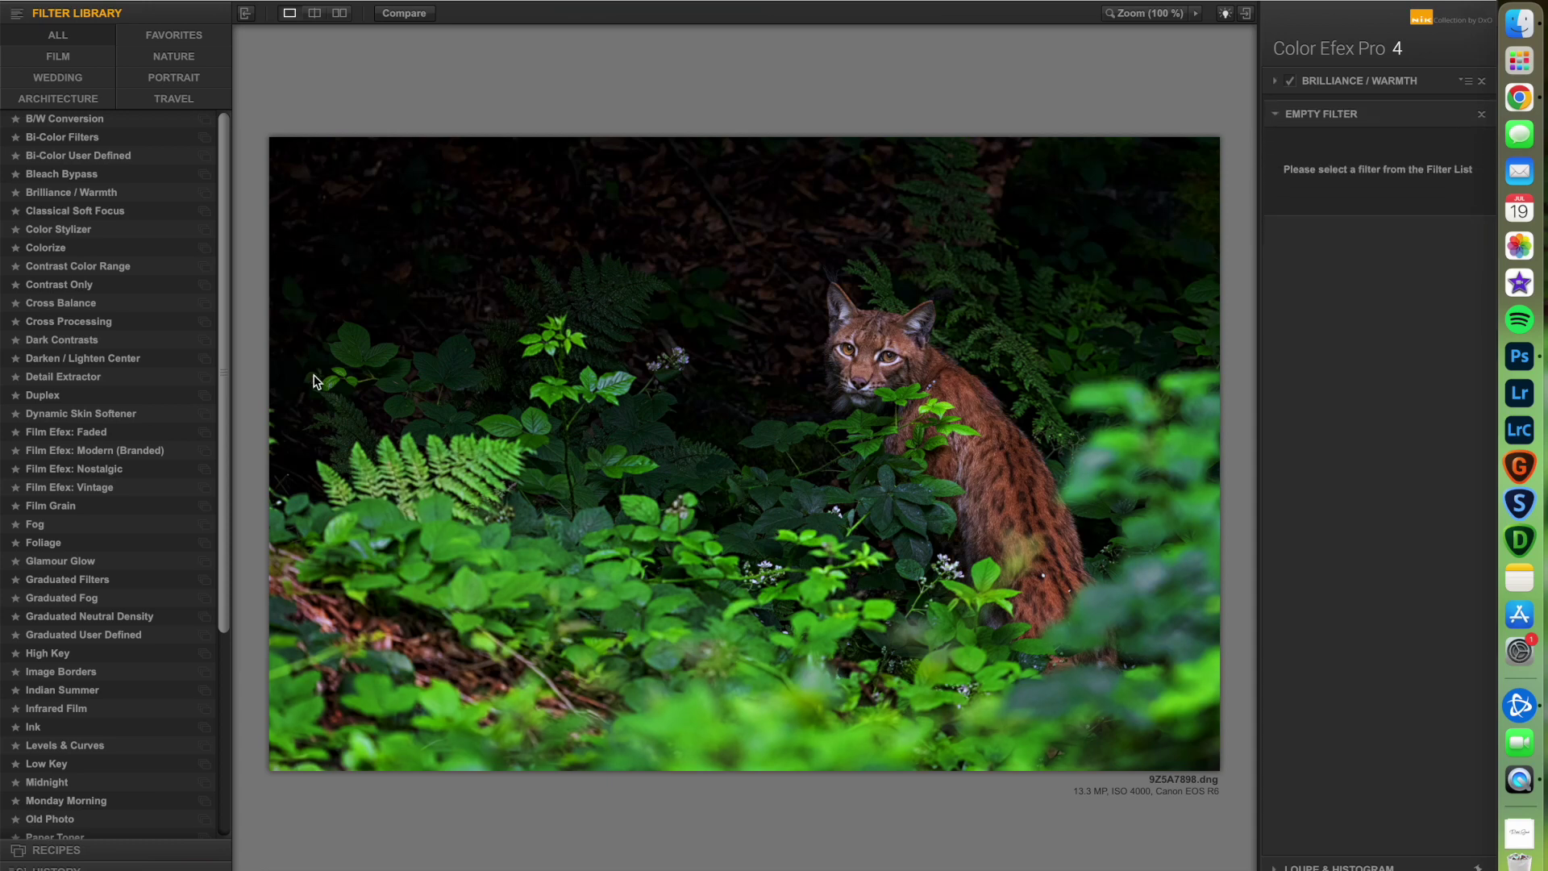
Add a Glamour Glow filter with glow at 15% and slightly lower glow saturation.
click(225, 673)
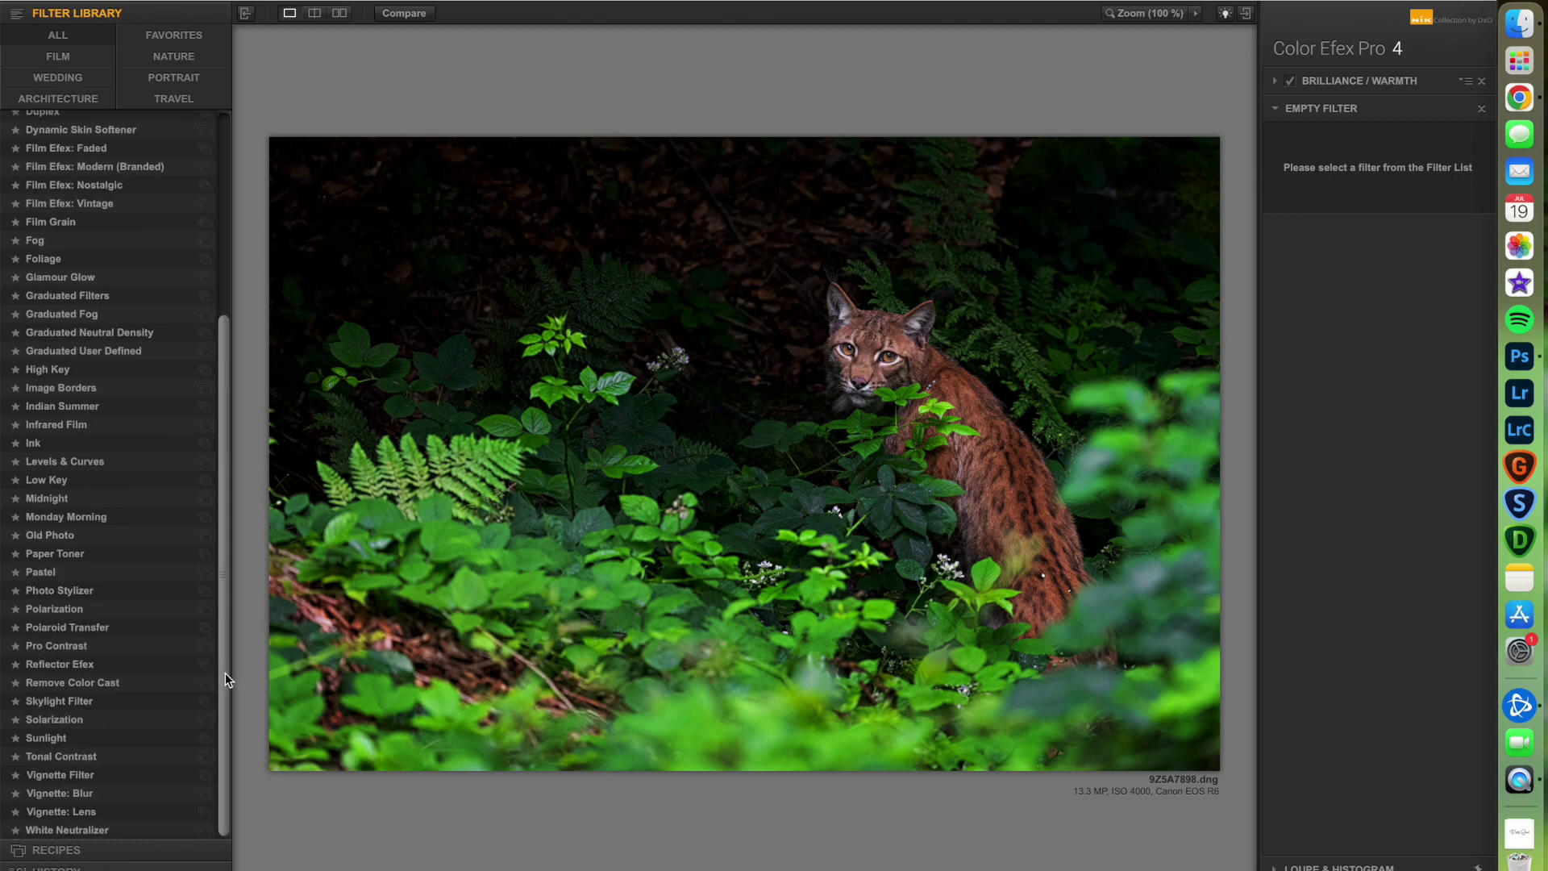
click(75, 277)
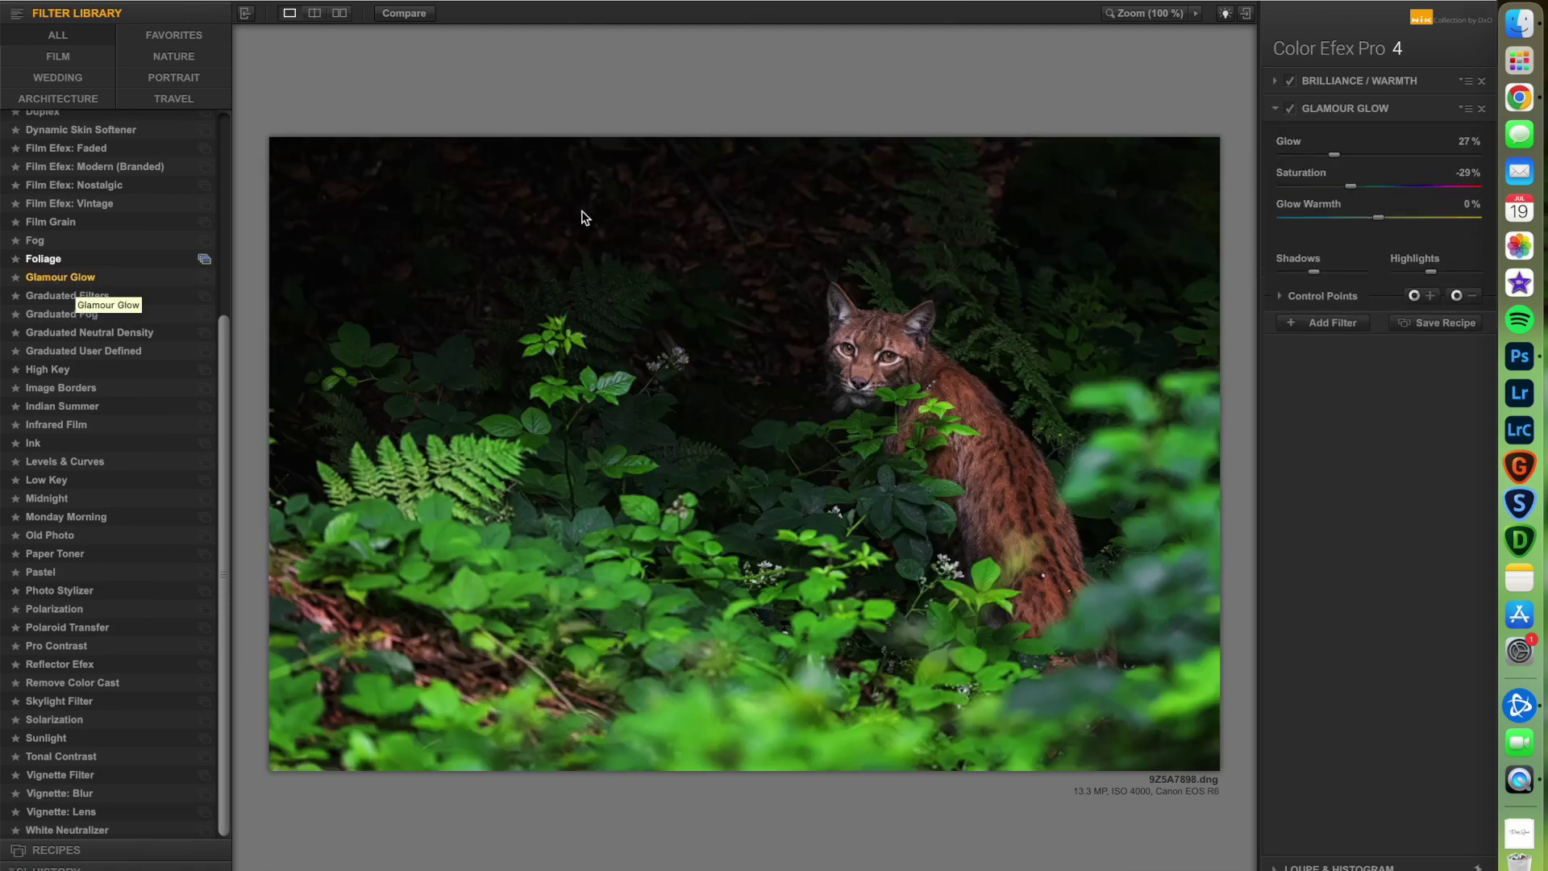
click(1311, 154)
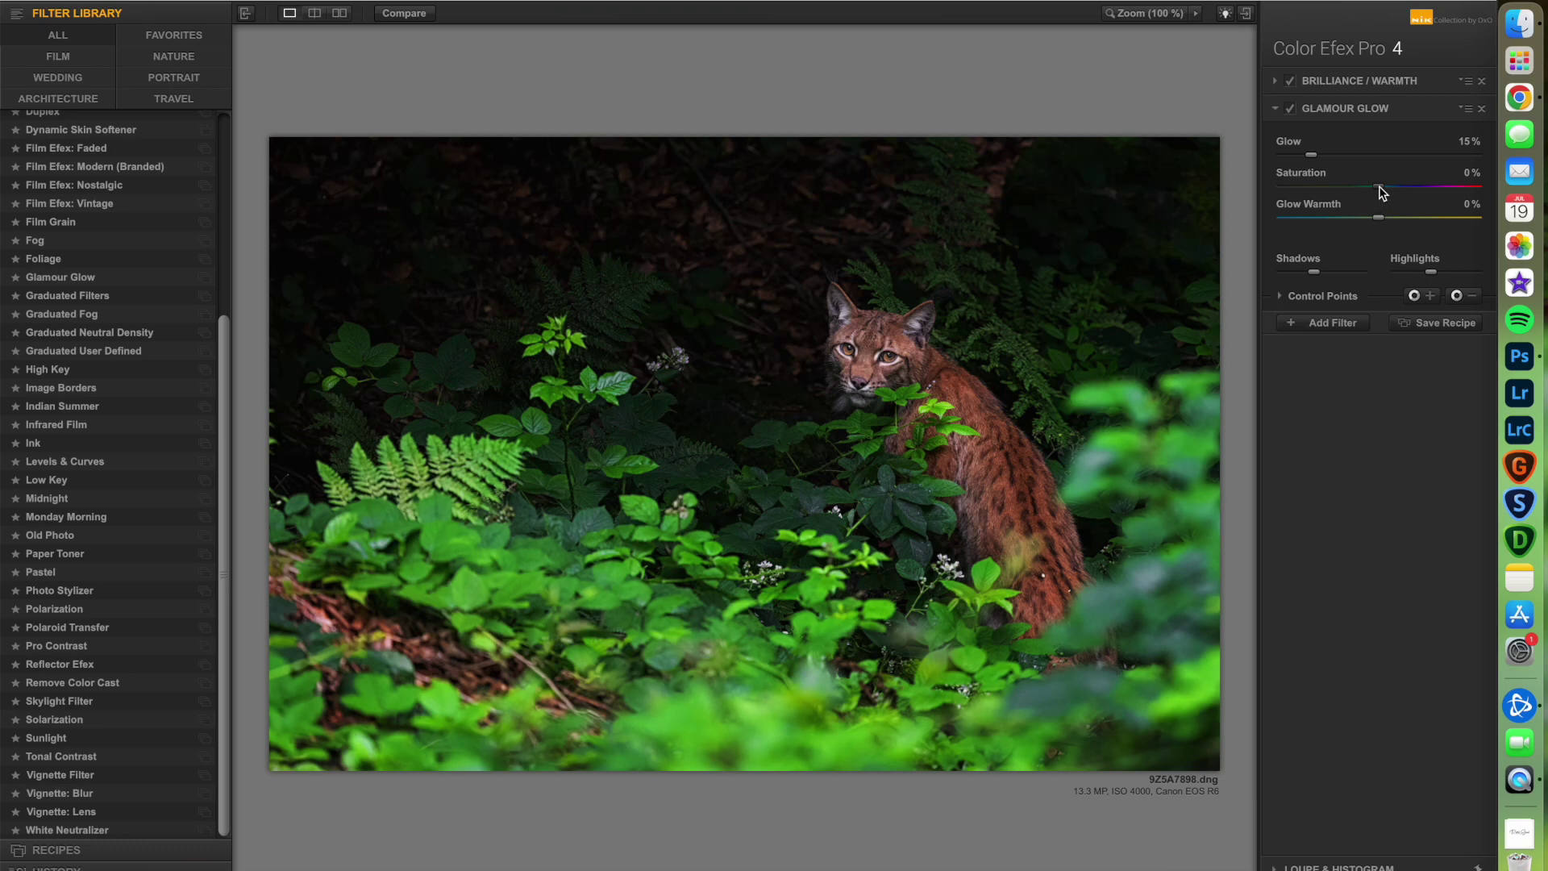
drag(1381, 191, 1377, 190)
click(1330, 322)
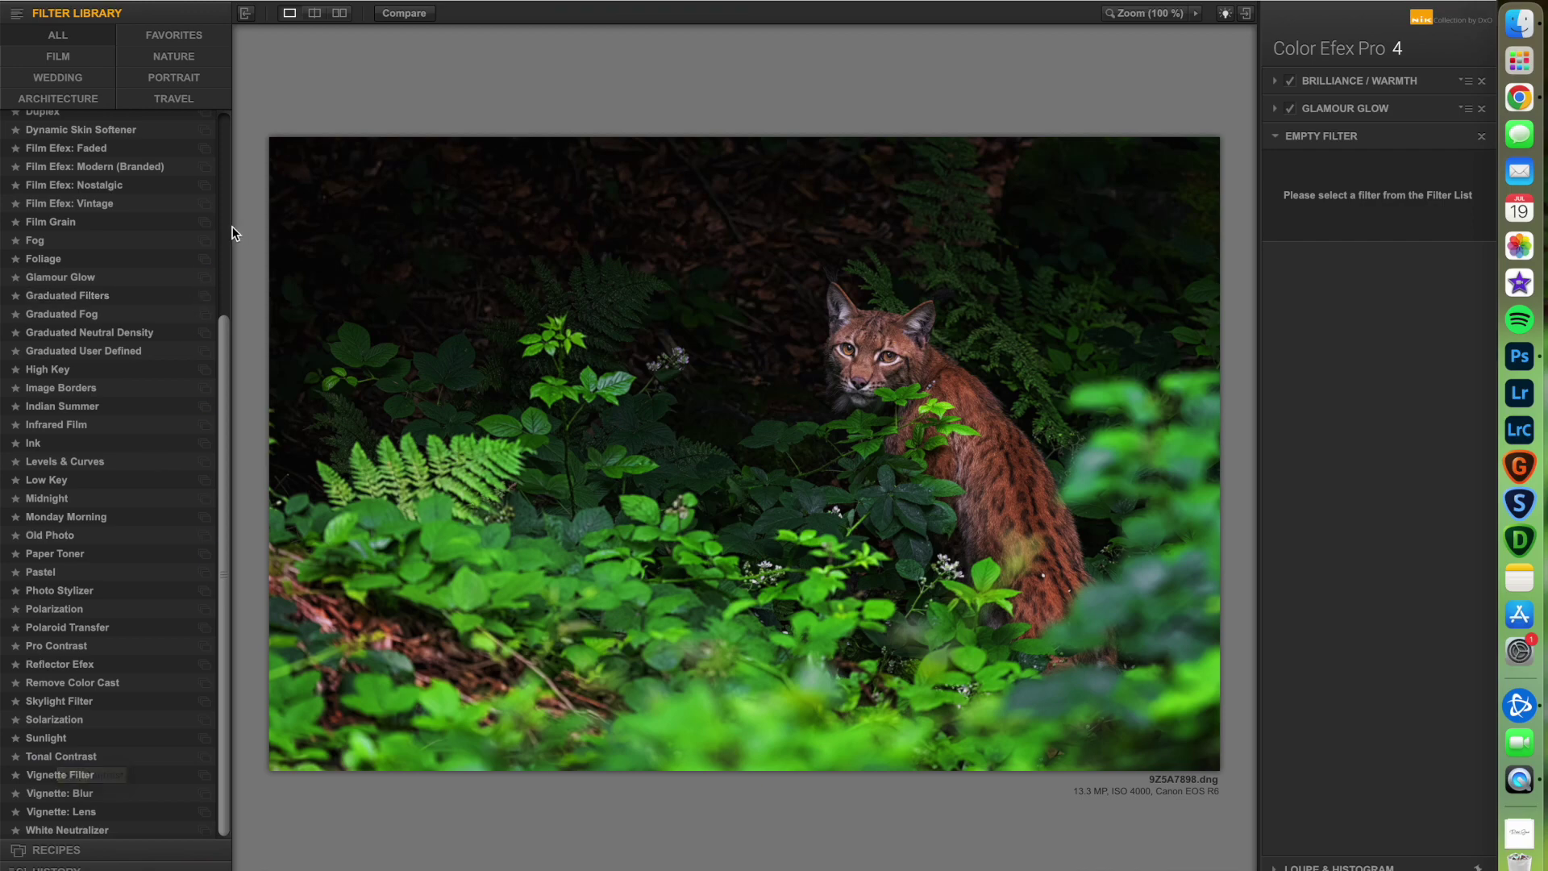
Add a Darken / Lighten Center filter with border luminosity −22% and slightly lower centre brightness.
scroll(227, 242, up, 5)
click(82, 359)
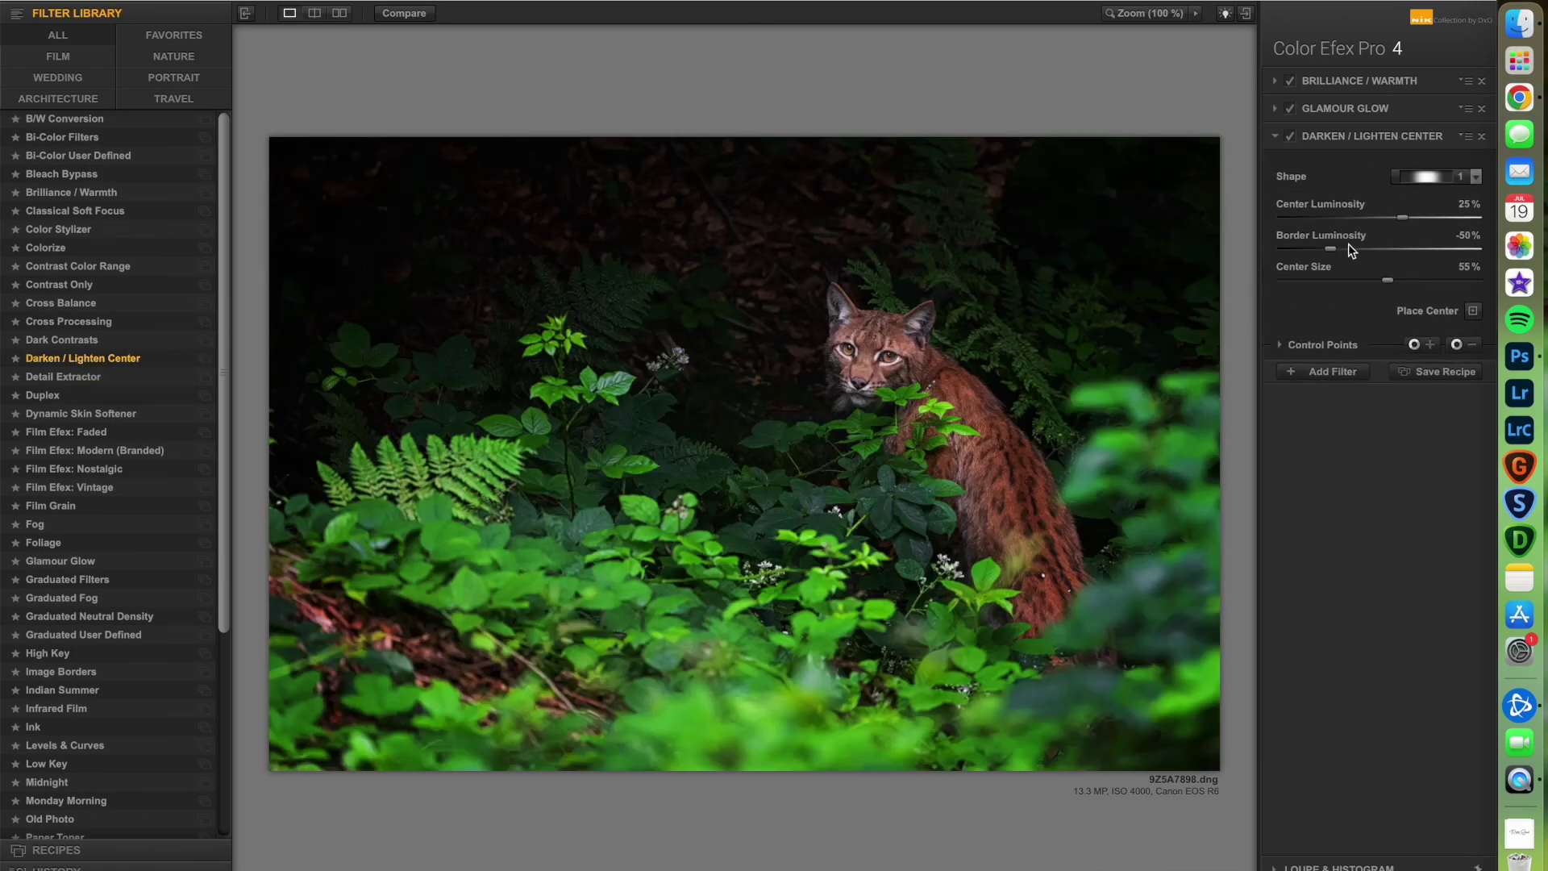
click(1343, 248)
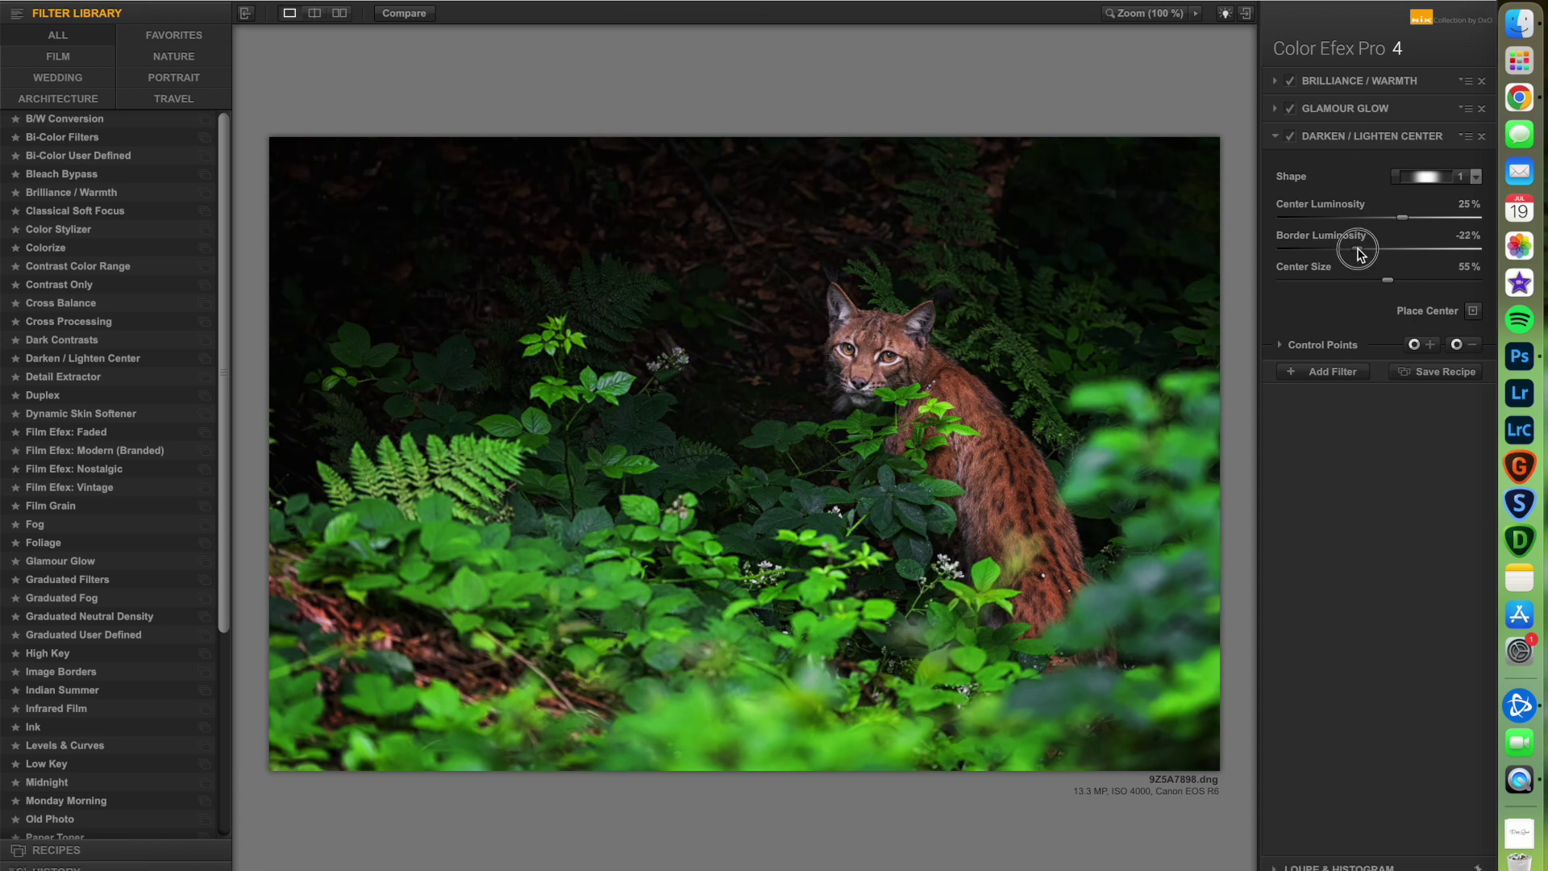
drag(1401, 217, 1397, 217)
click(1331, 371)
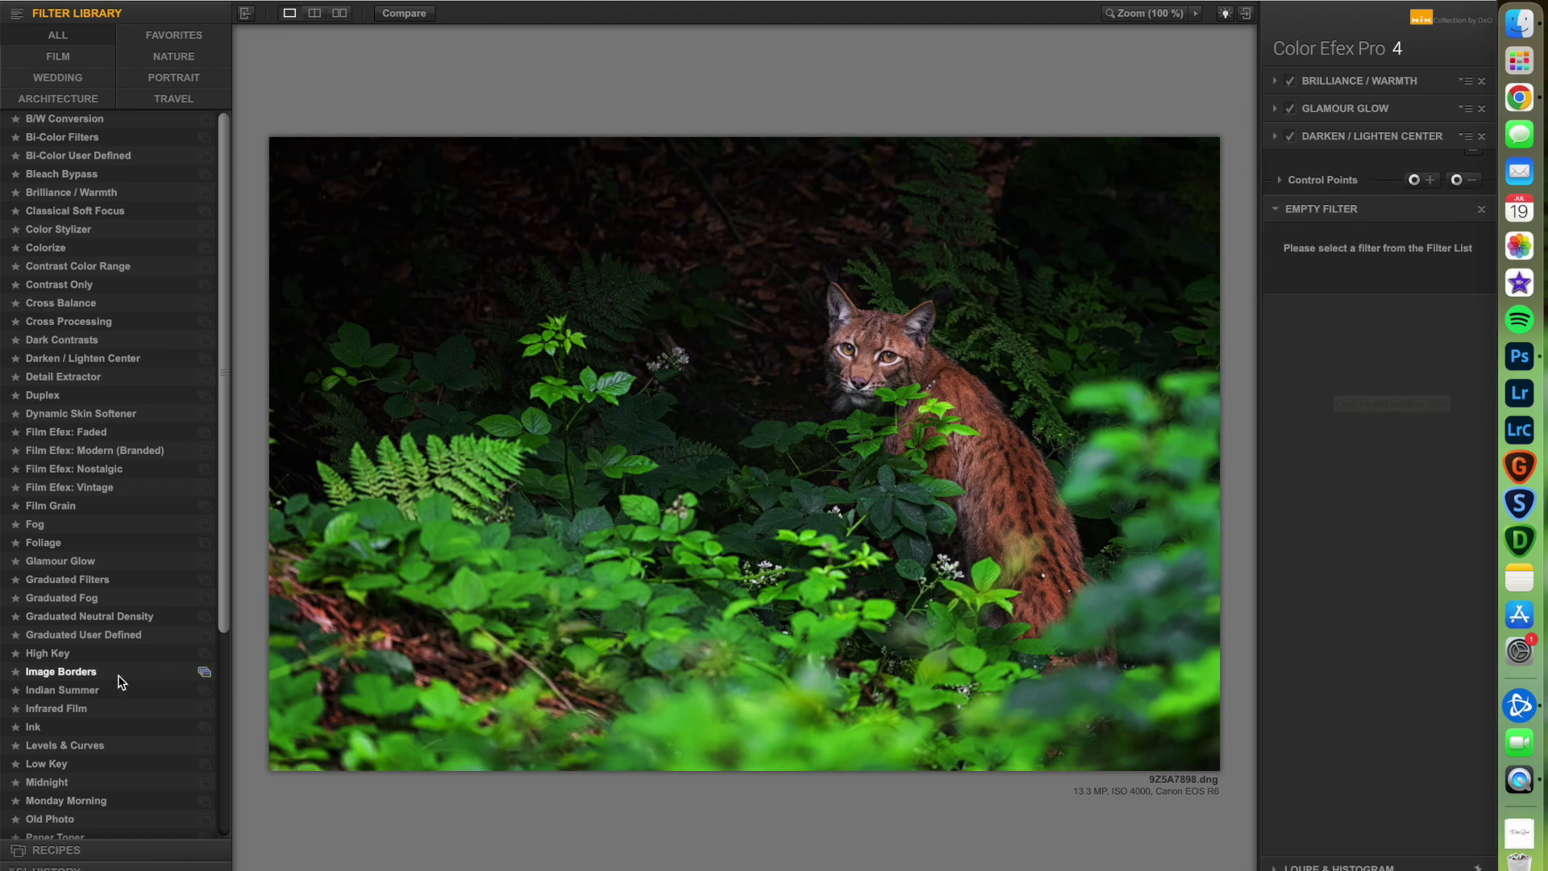
Add a light Skylight Filter at about 10% strength.
scroll(224, 703, down, 5)
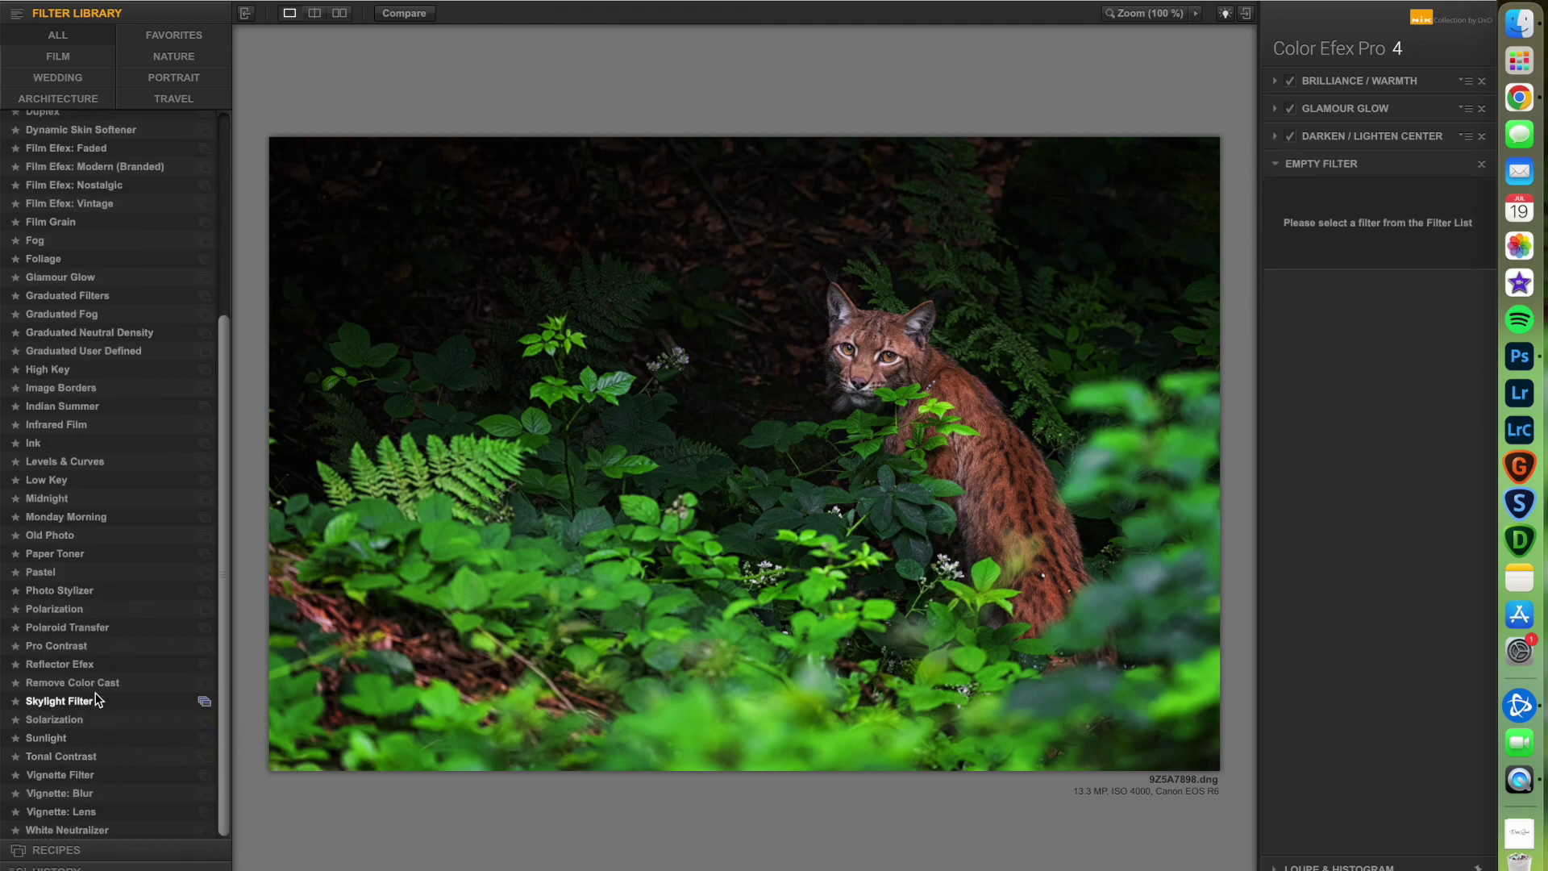
click(73, 701)
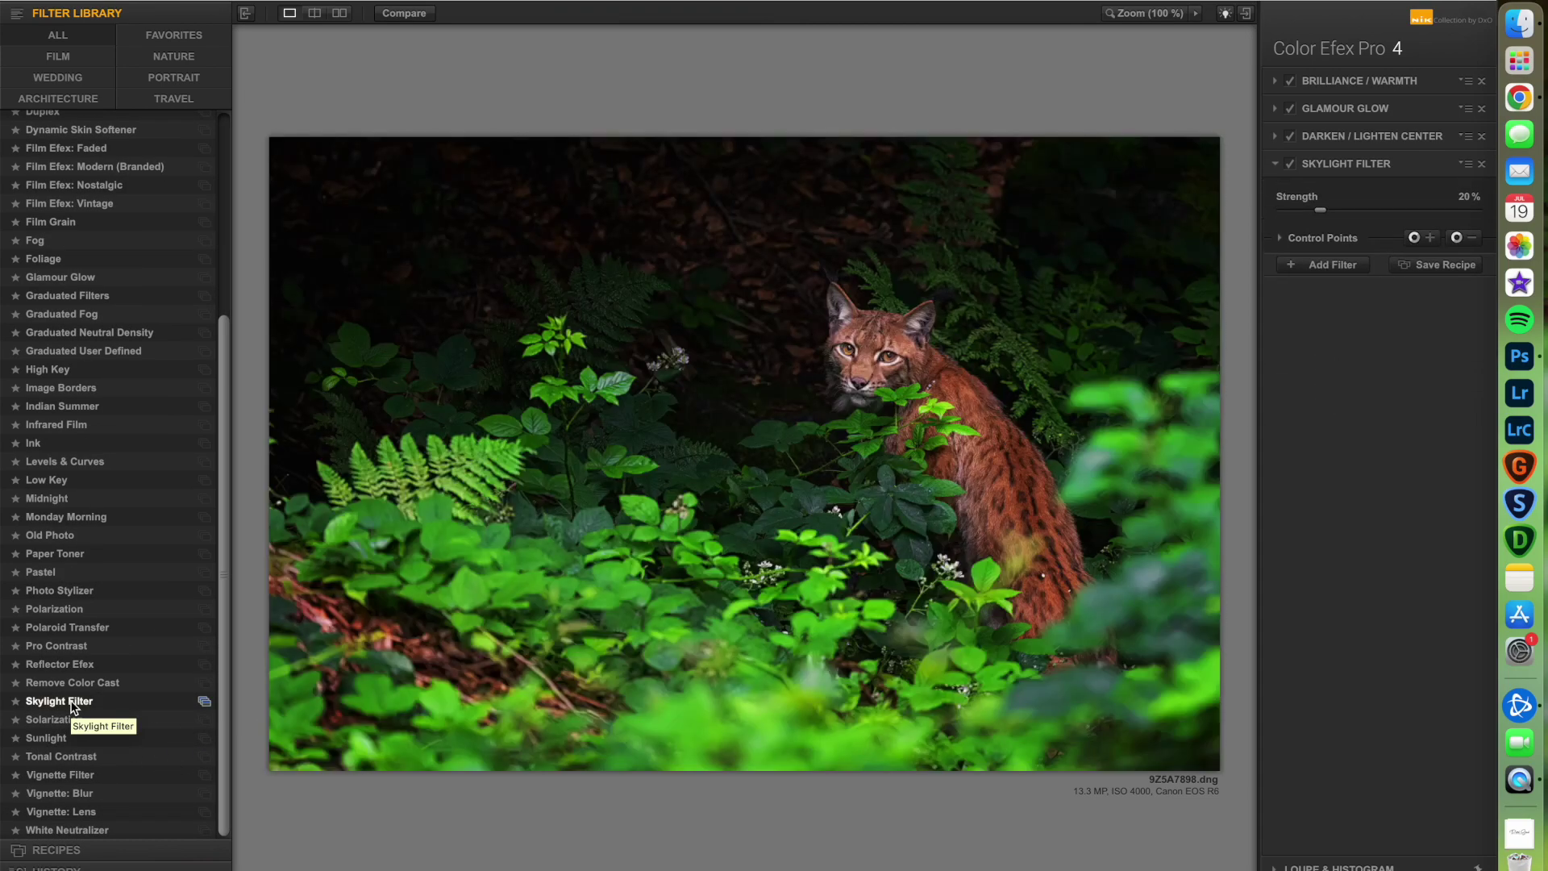
click(1303, 209)
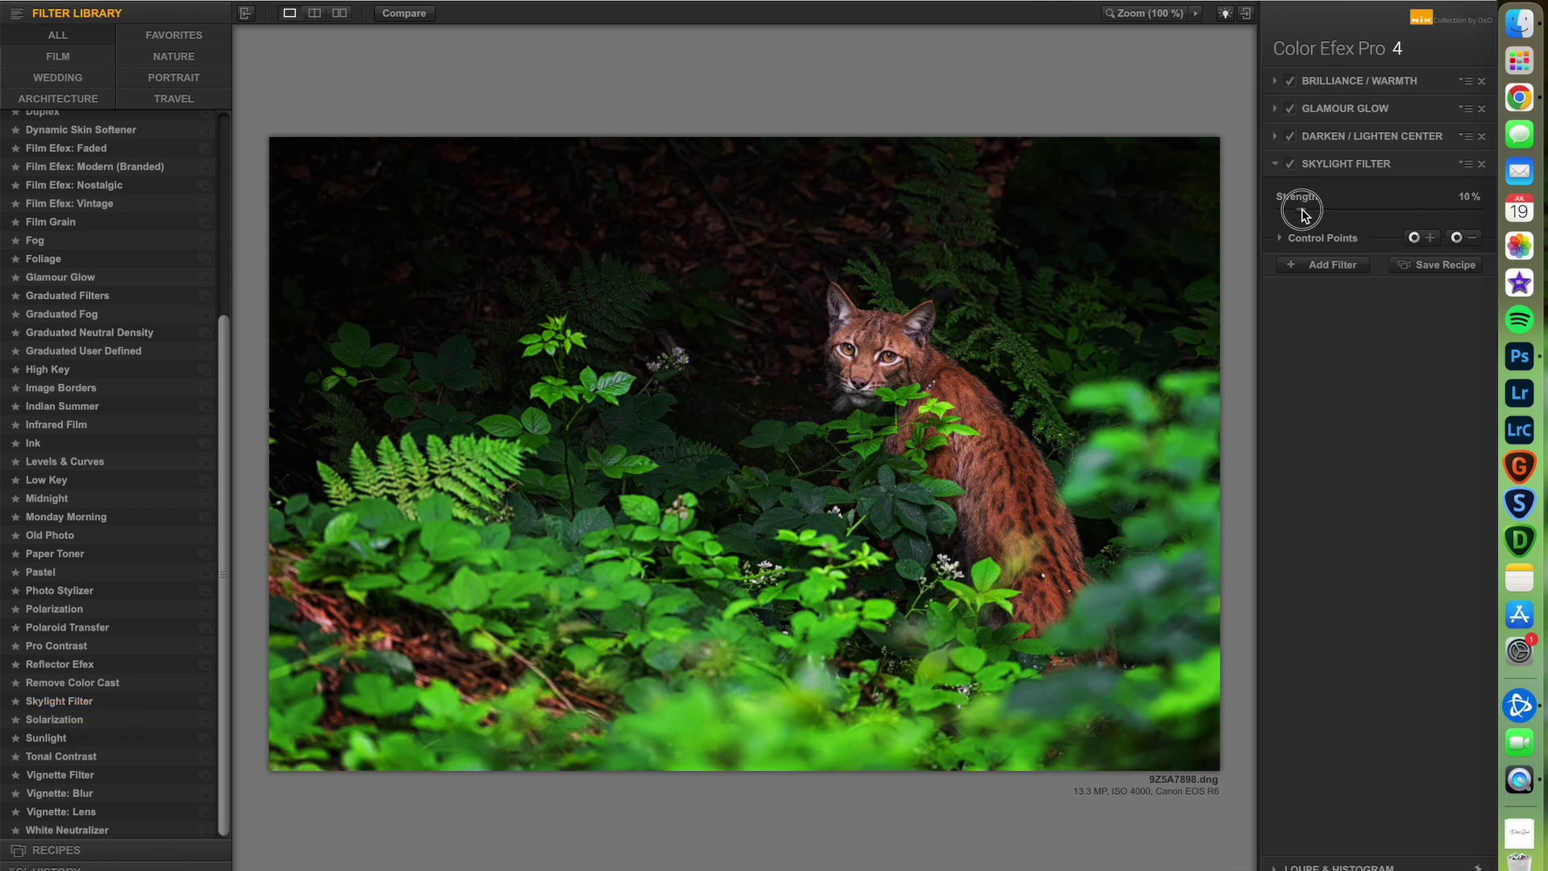
click(1316, 264)
Add Pro Contrast with Dynamic Contrast 16% and Correct Contrast 12%.
click(57, 646)
click(1318, 299)
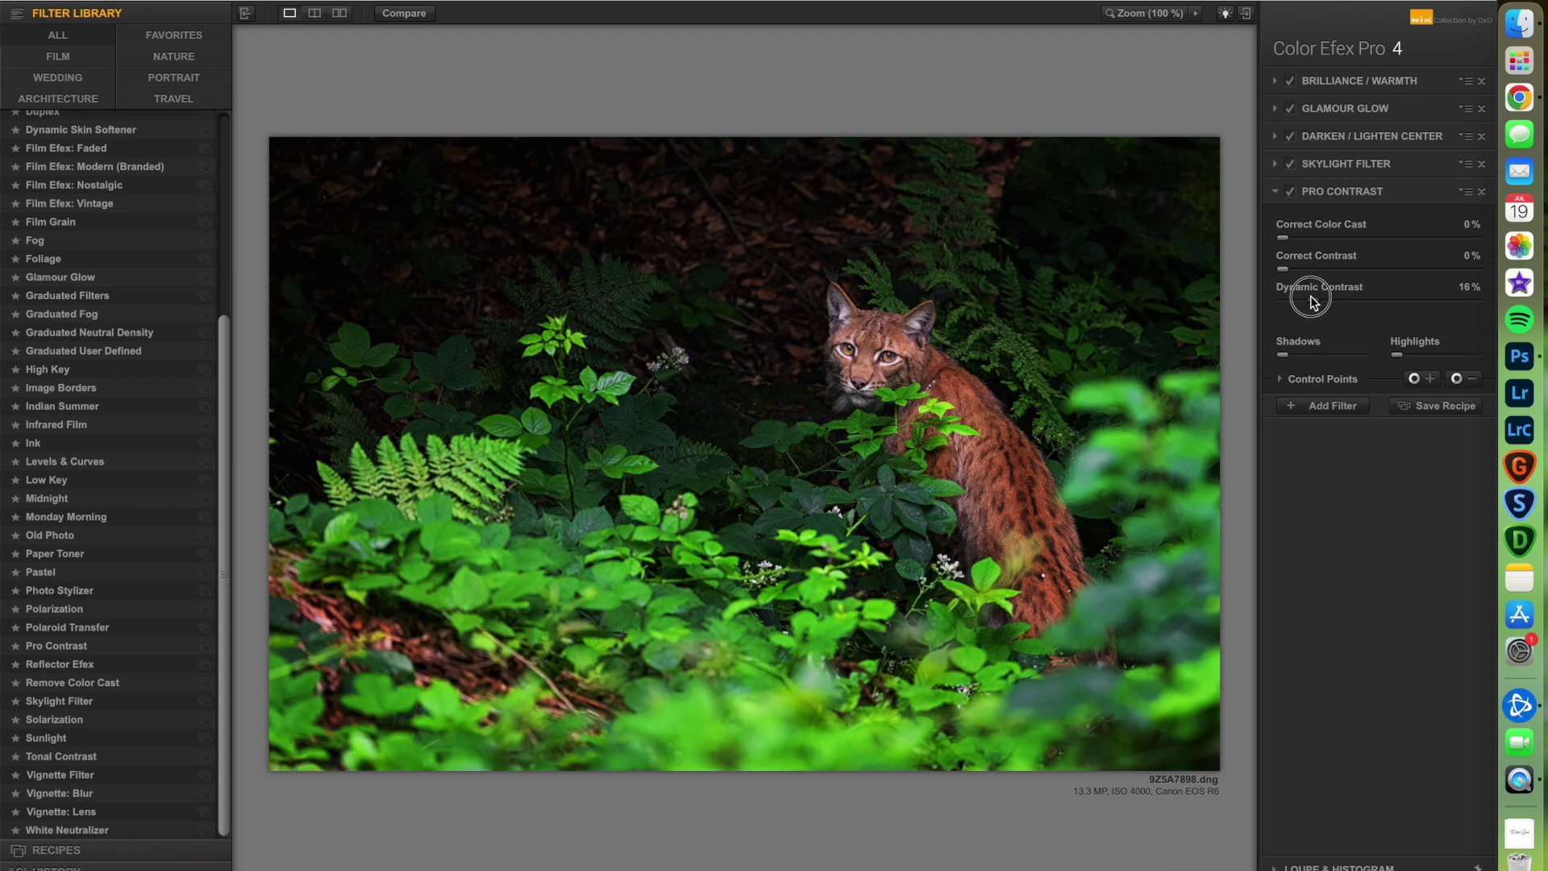
click(1320, 269)
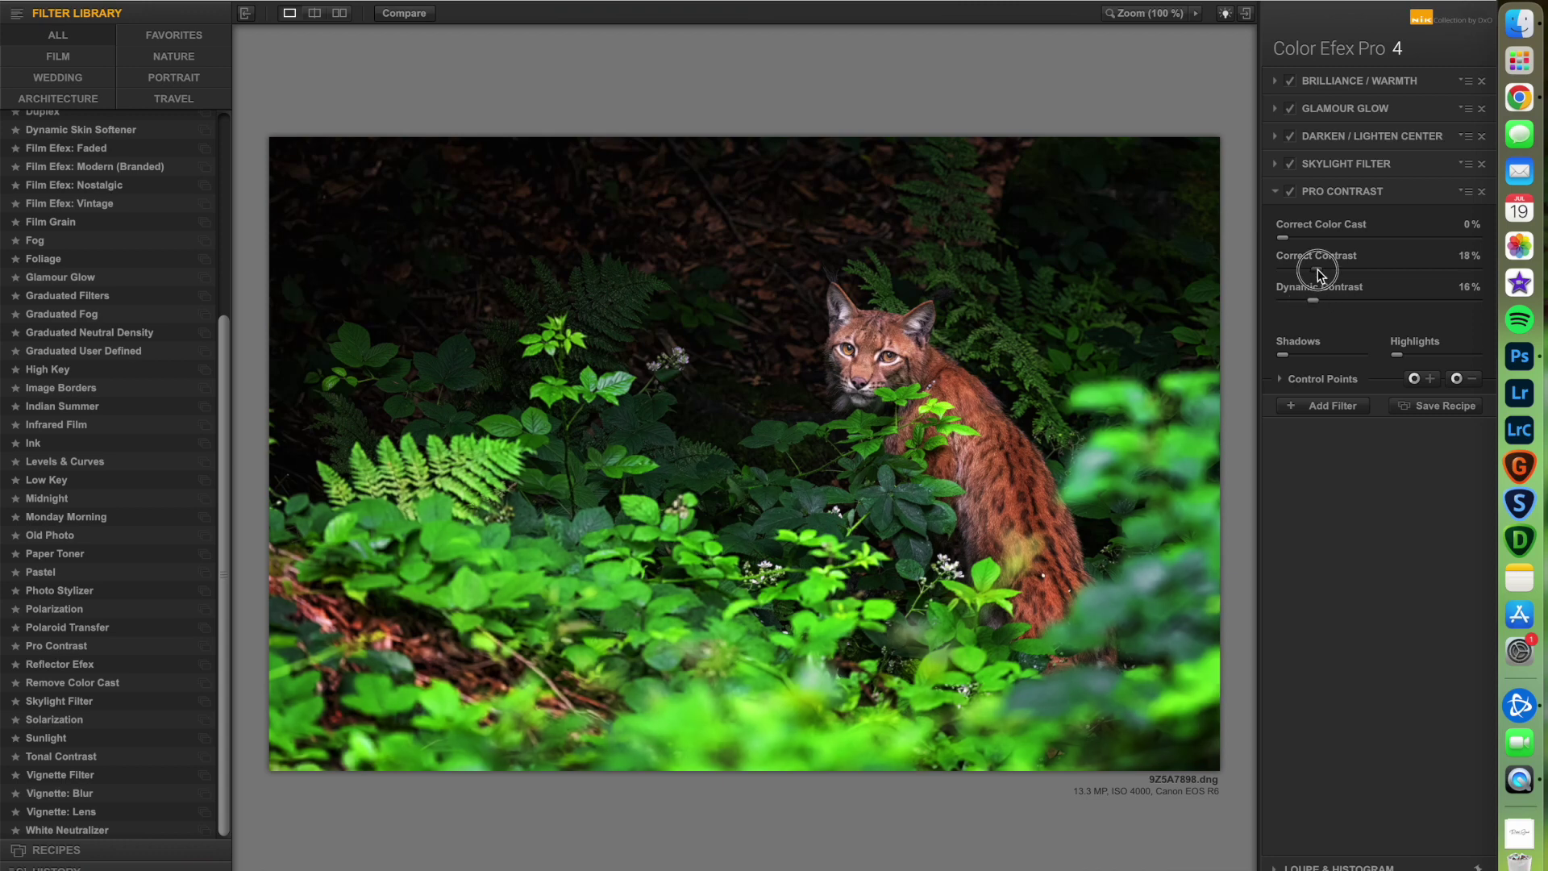
drag(1310, 269, 1307, 270)
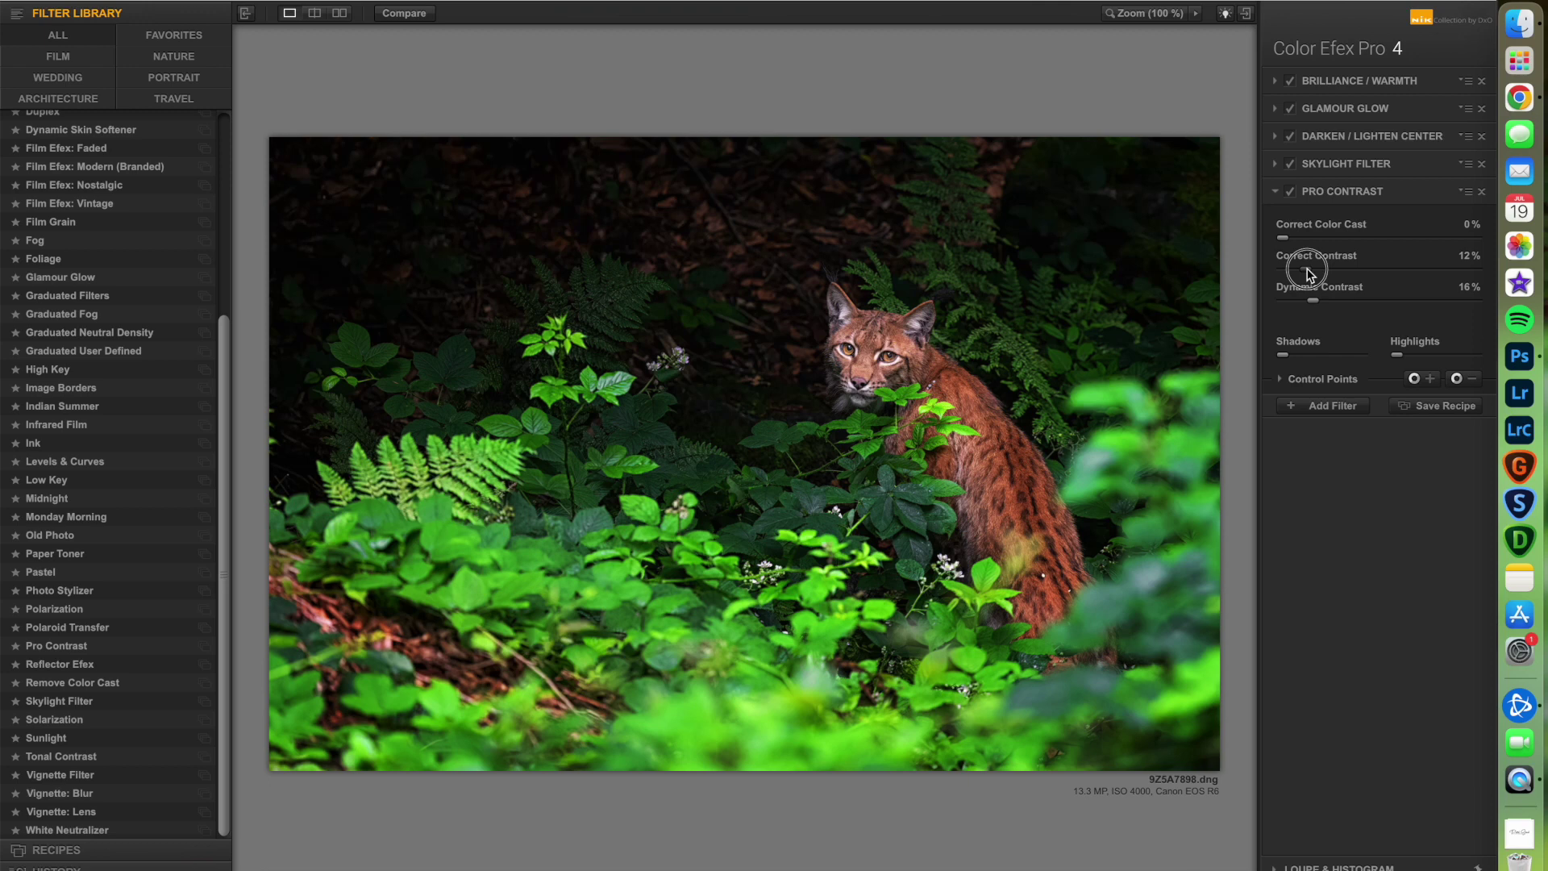
click(1326, 406)
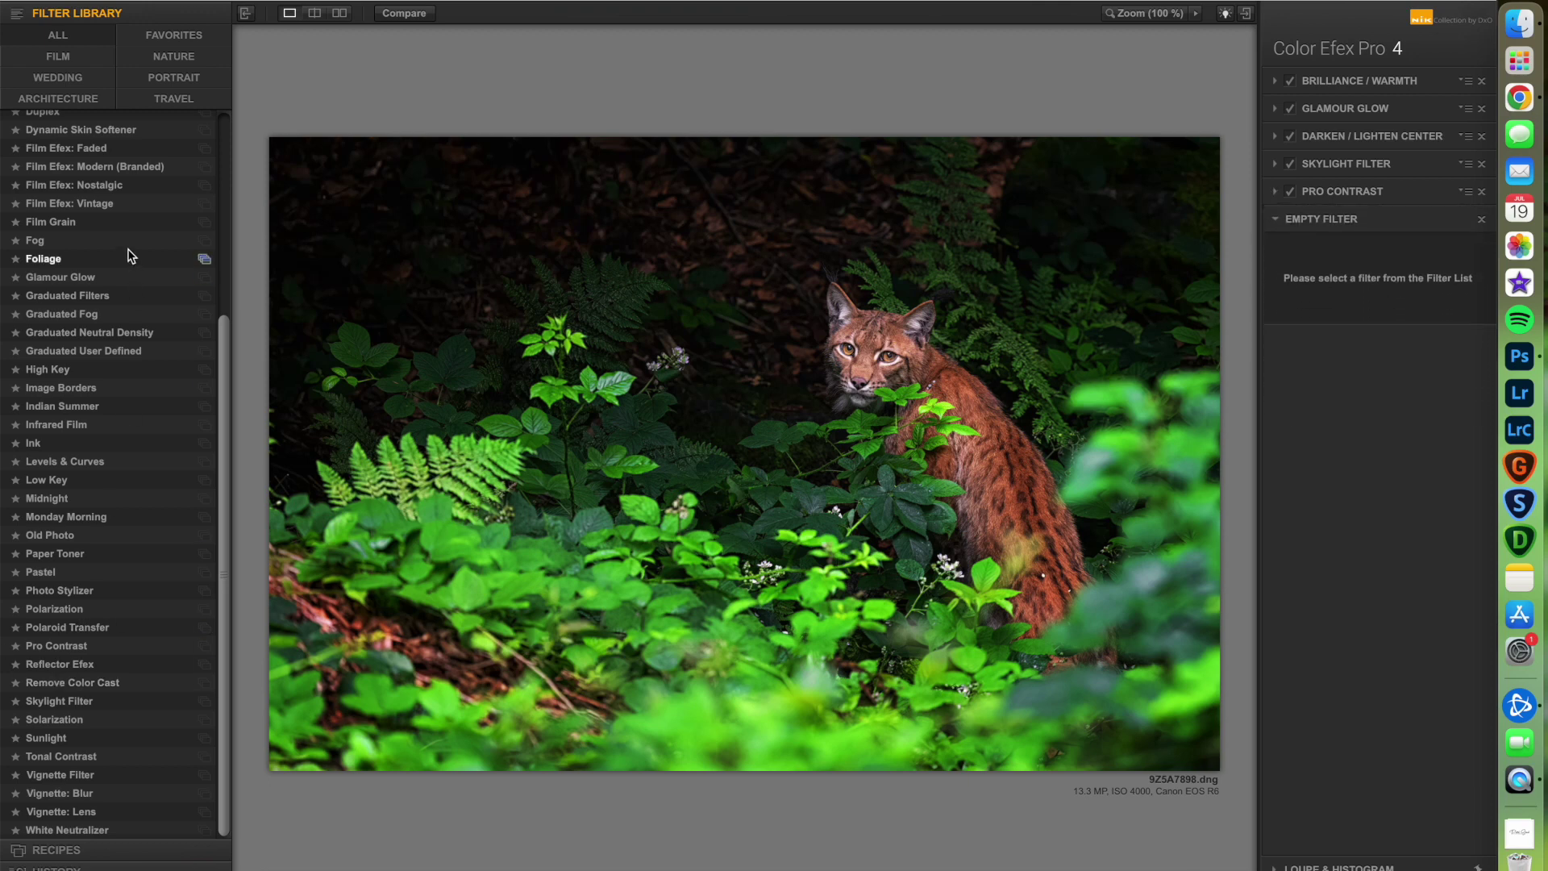
Add a second Darken / Lighten Center centred on the lynx, centre luminosity 10%, border −33%.
click(89, 358)
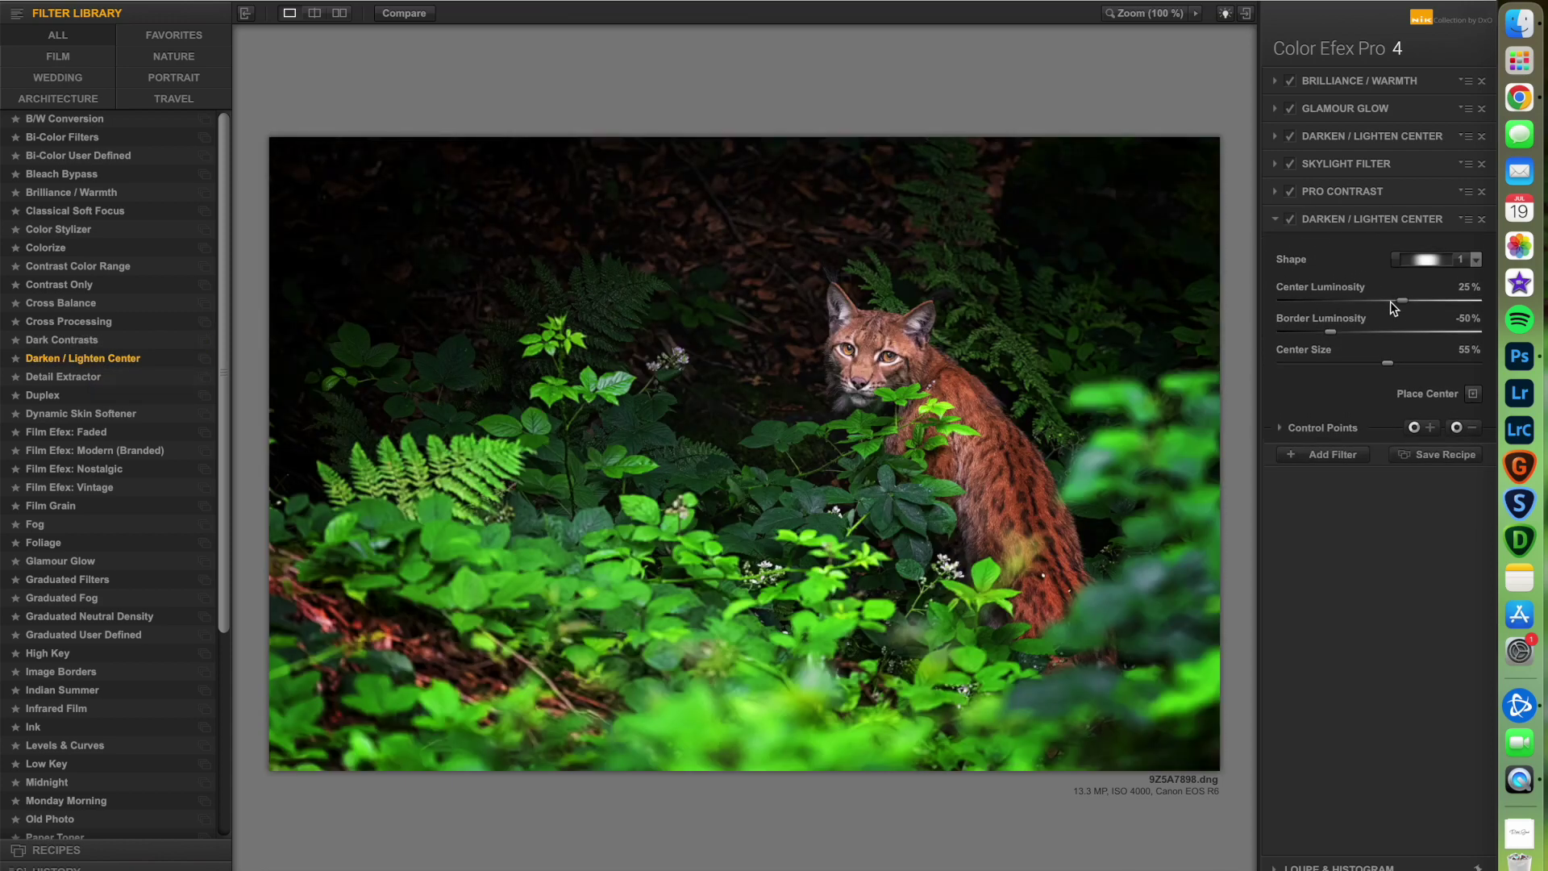
click(1387, 302)
click(1343, 332)
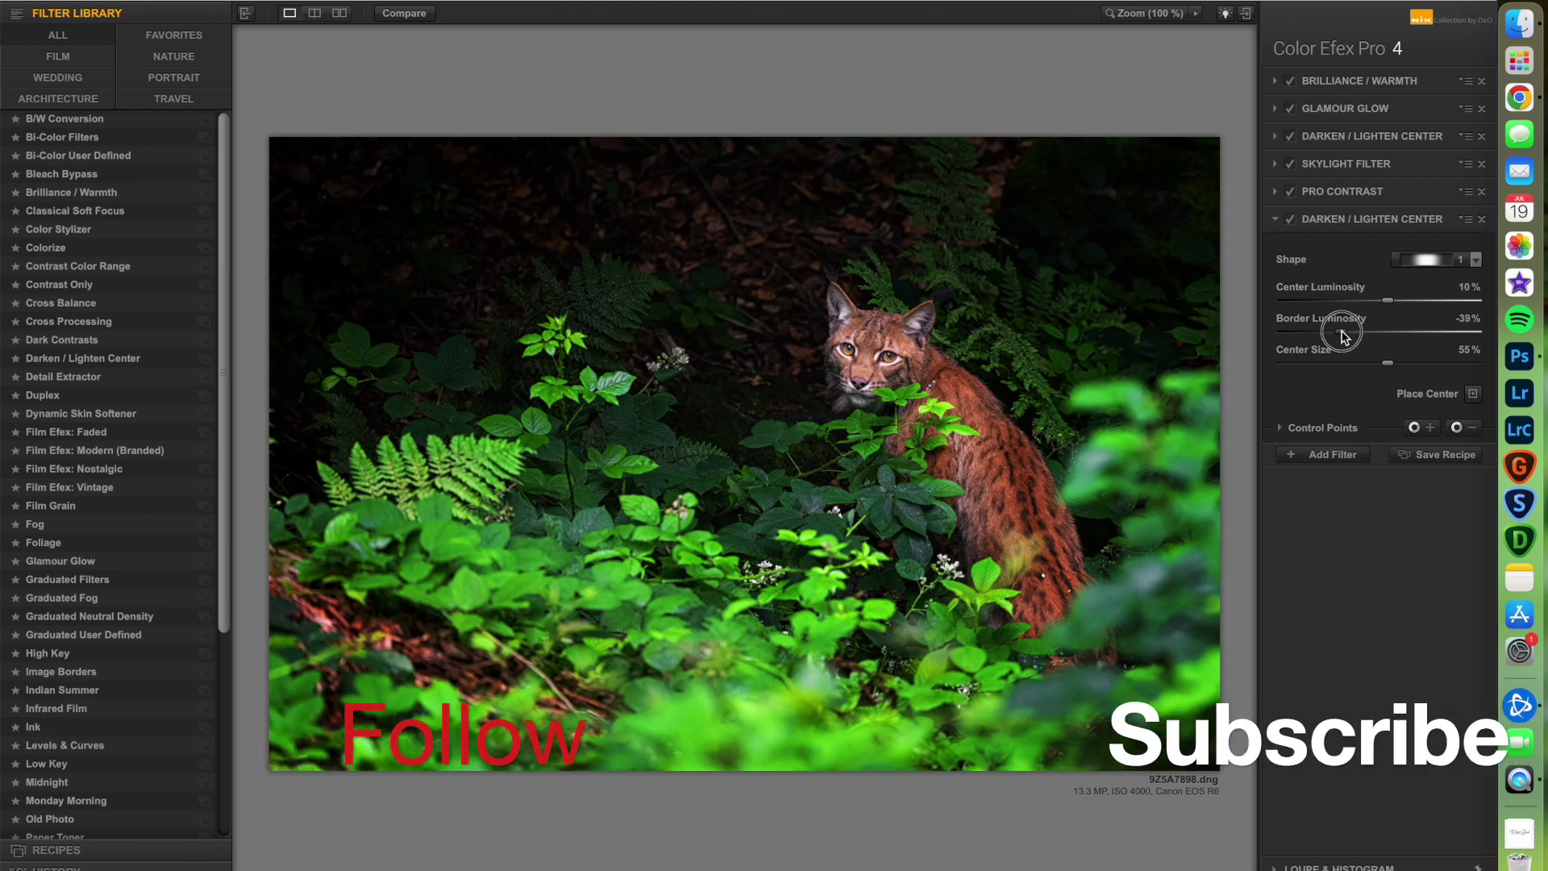
click(1336, 332)
drag(1342, 364, 1334, 363)
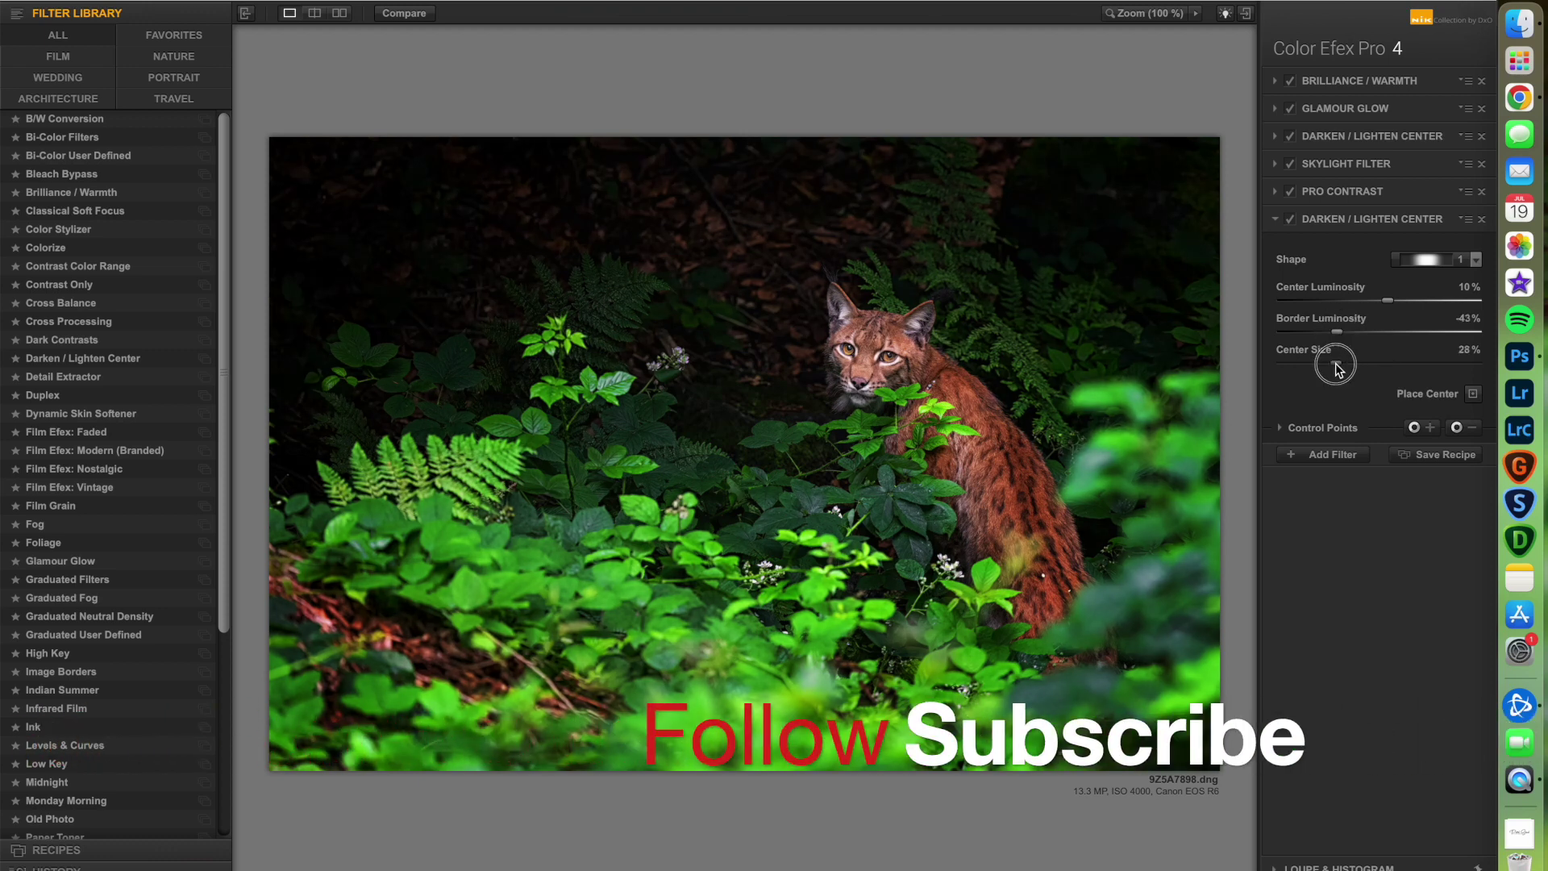
click(1469, 395)
click(824, 431)
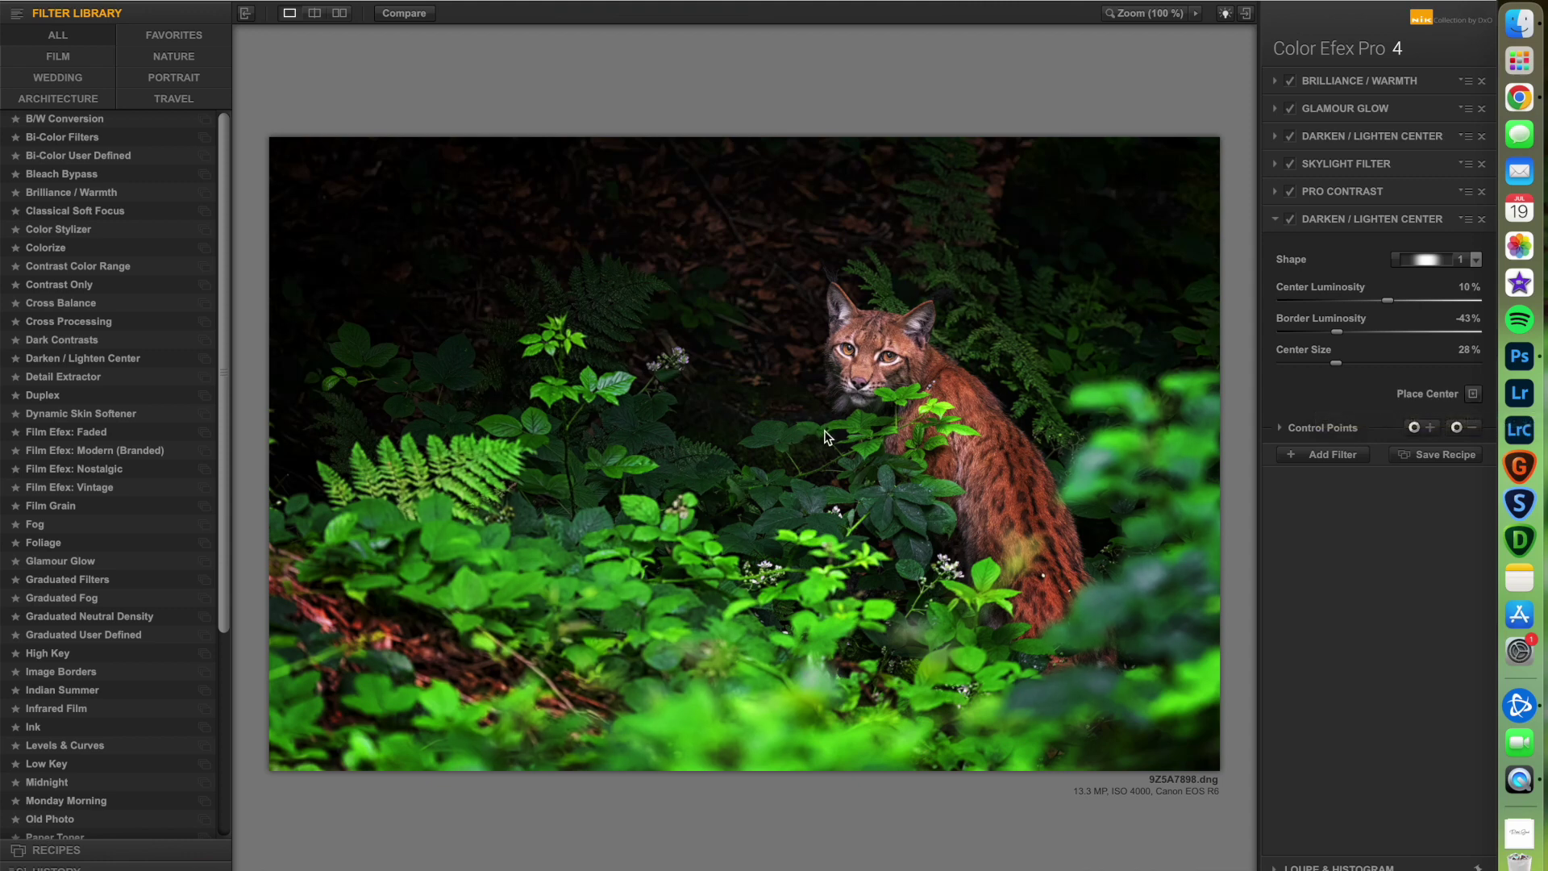
click(1348, 332)
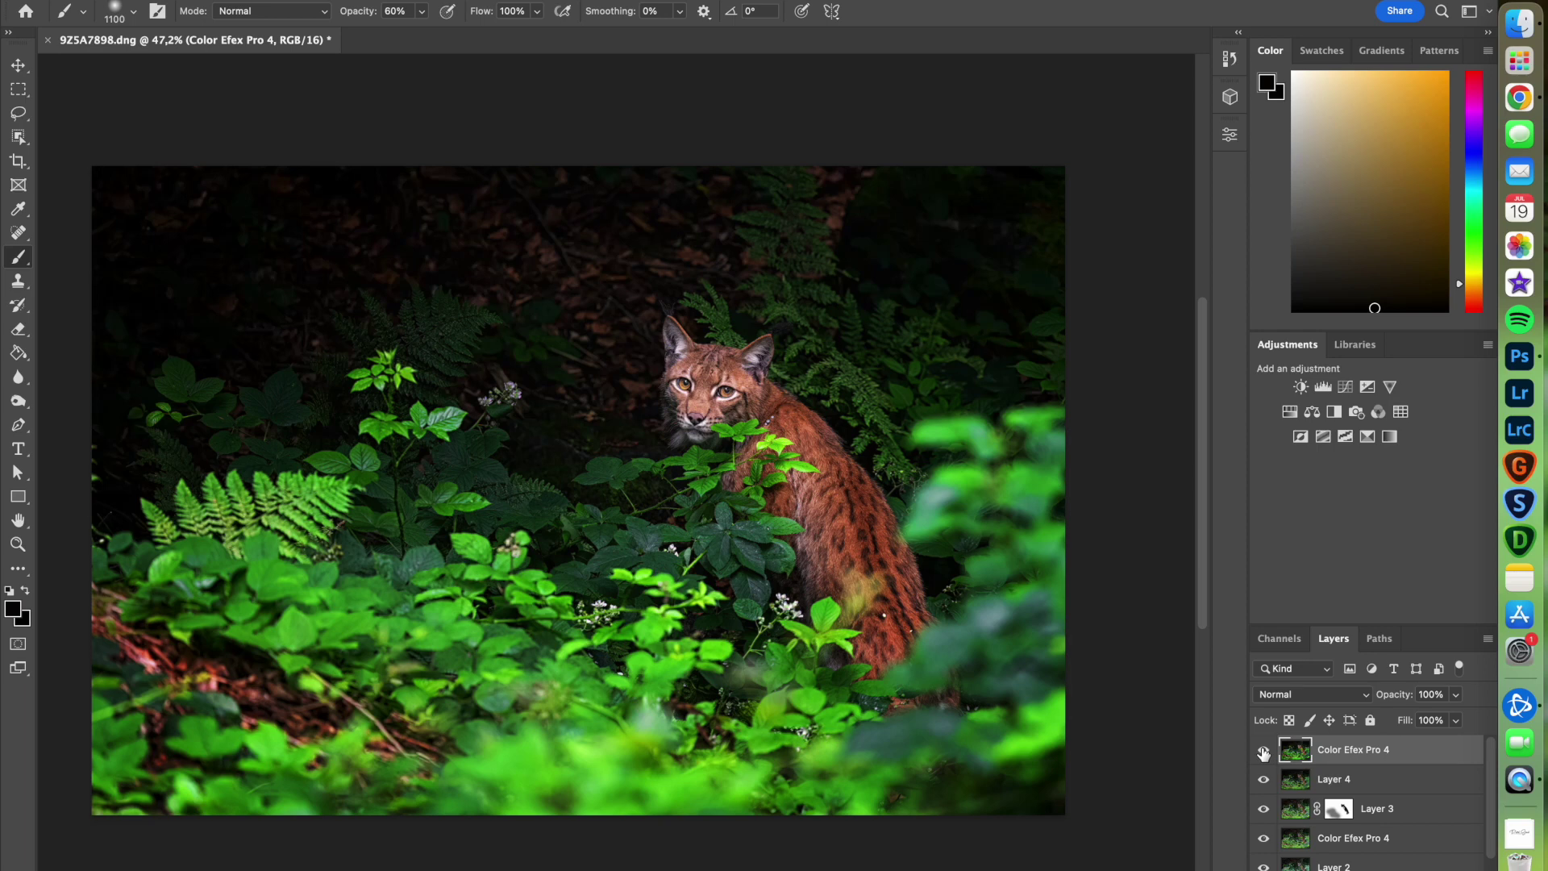
Toggle the Color Efex Pro 4 layer to compare, then stamp visible into a new Layer 5.
click(1263, 751)
click(1263, 751)
click(1263, 751)
key(super+alt+shift+e)
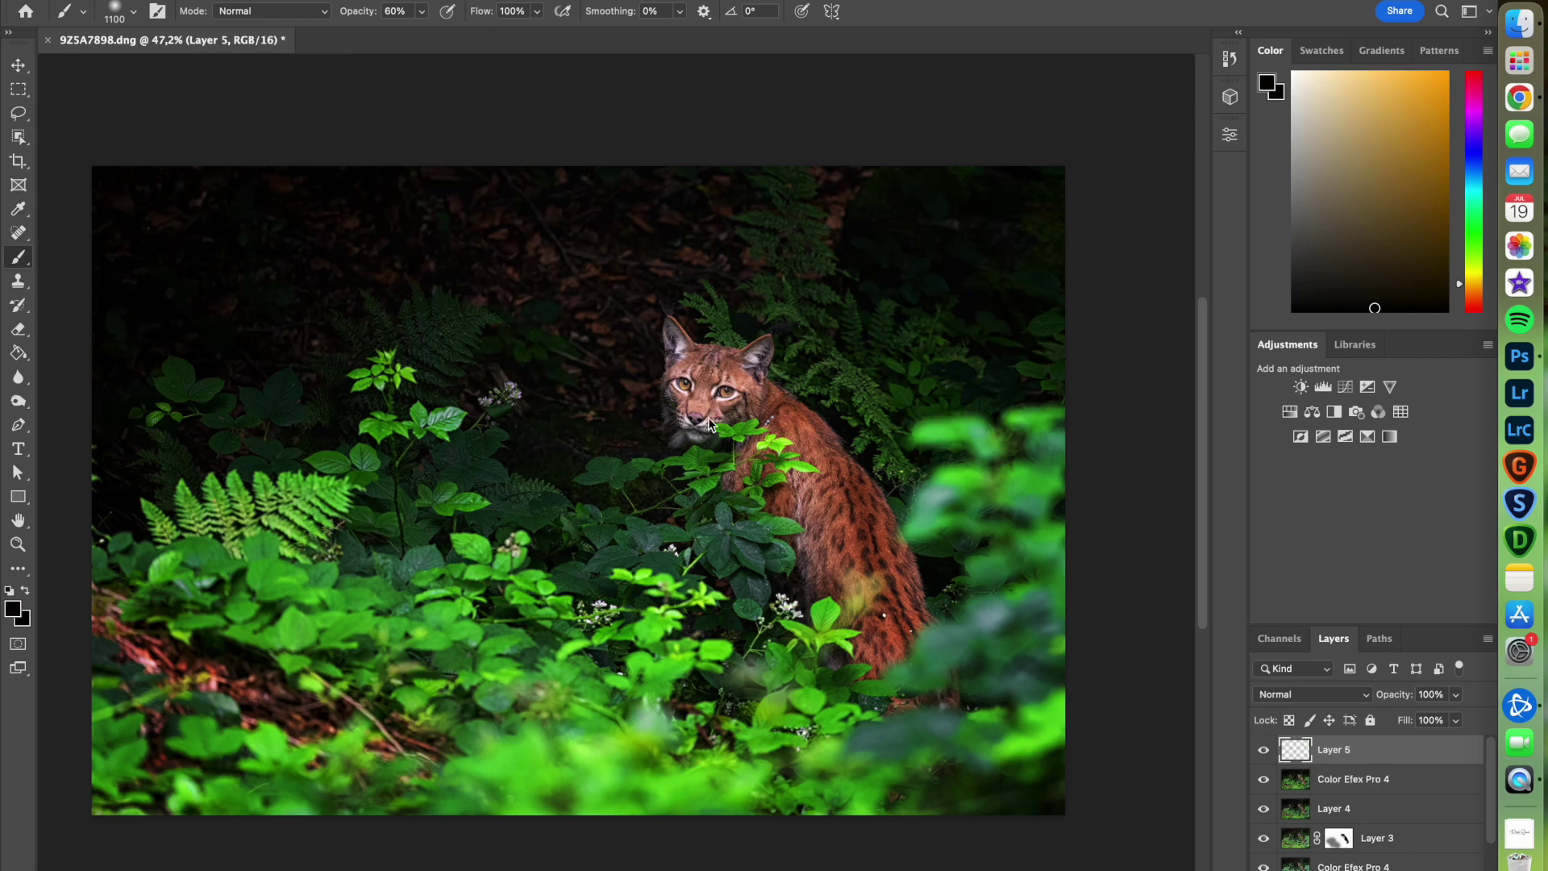
click(427, 2)
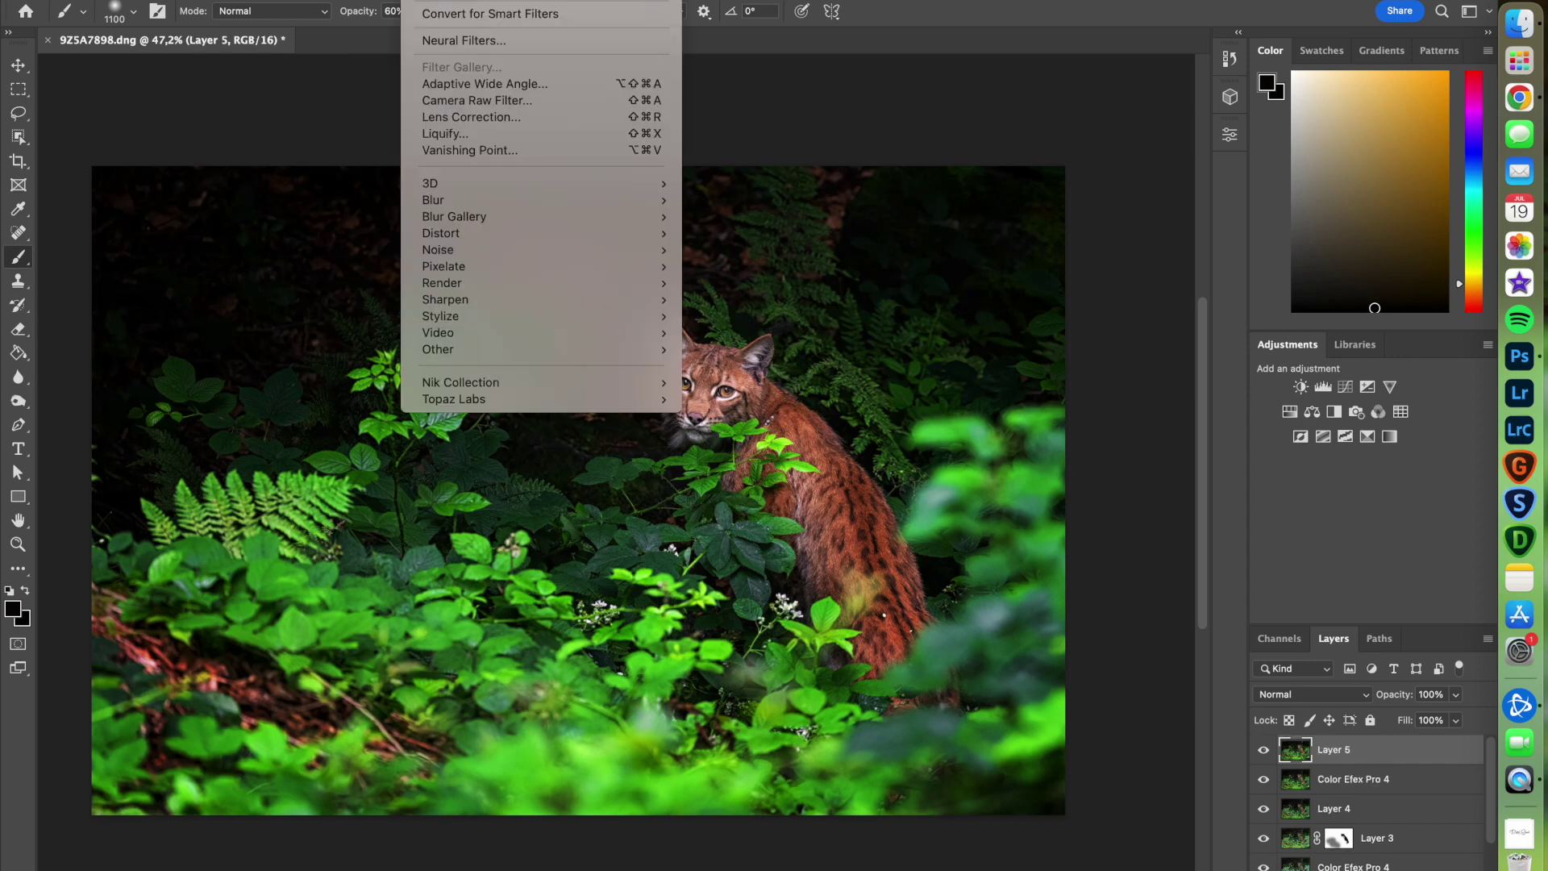
In Camera Raw's Color Mixer set Oranges hue −12 and Yellows hue −6, then view the lynx at 100%.
click(463, 100)
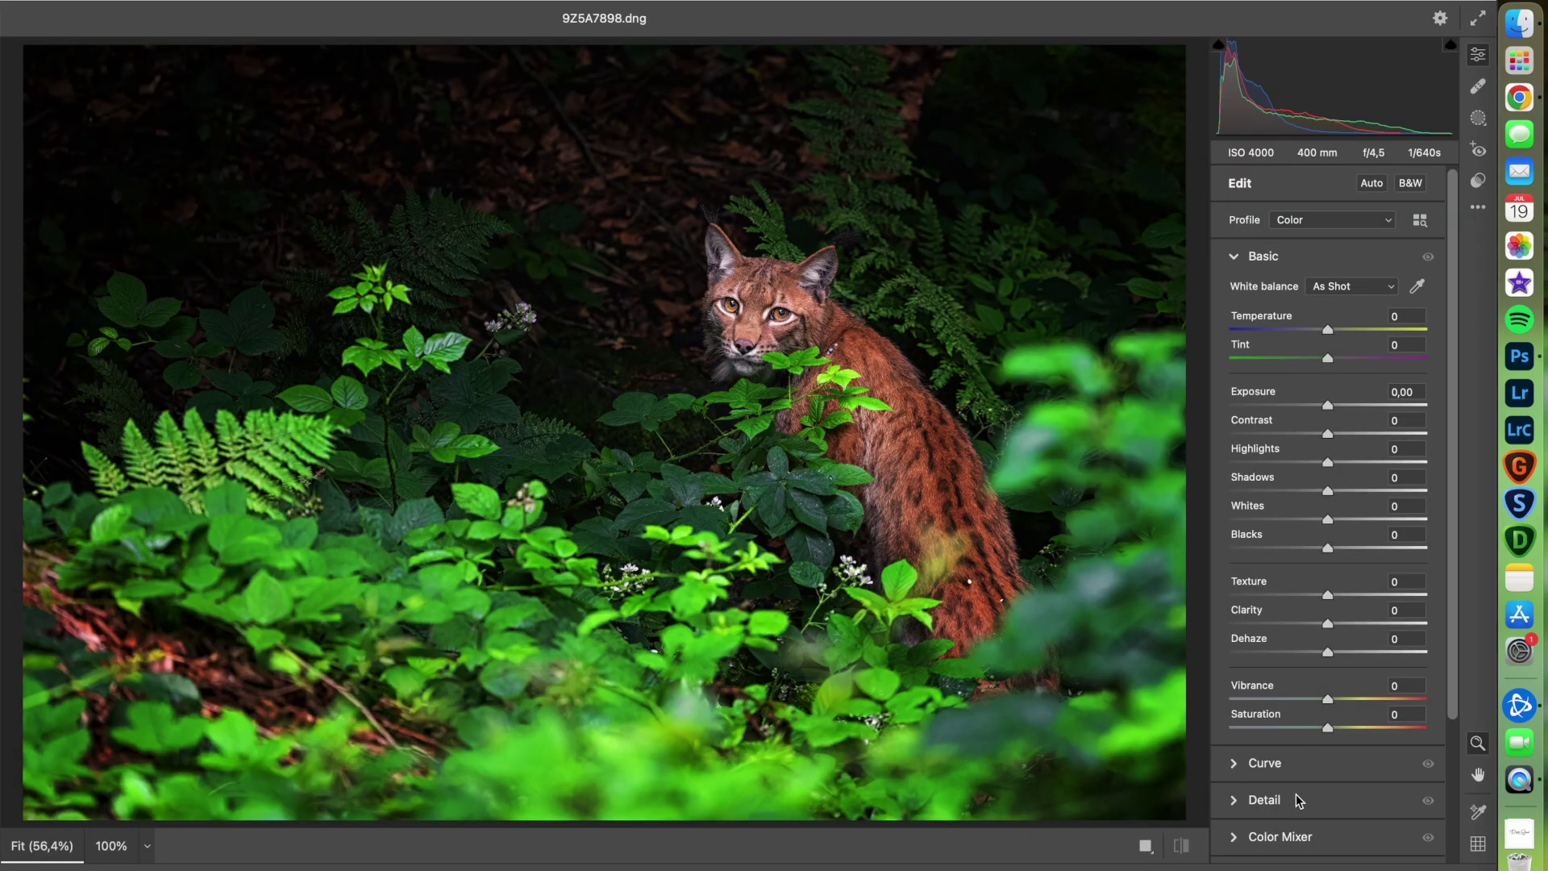
click(1299, 837)
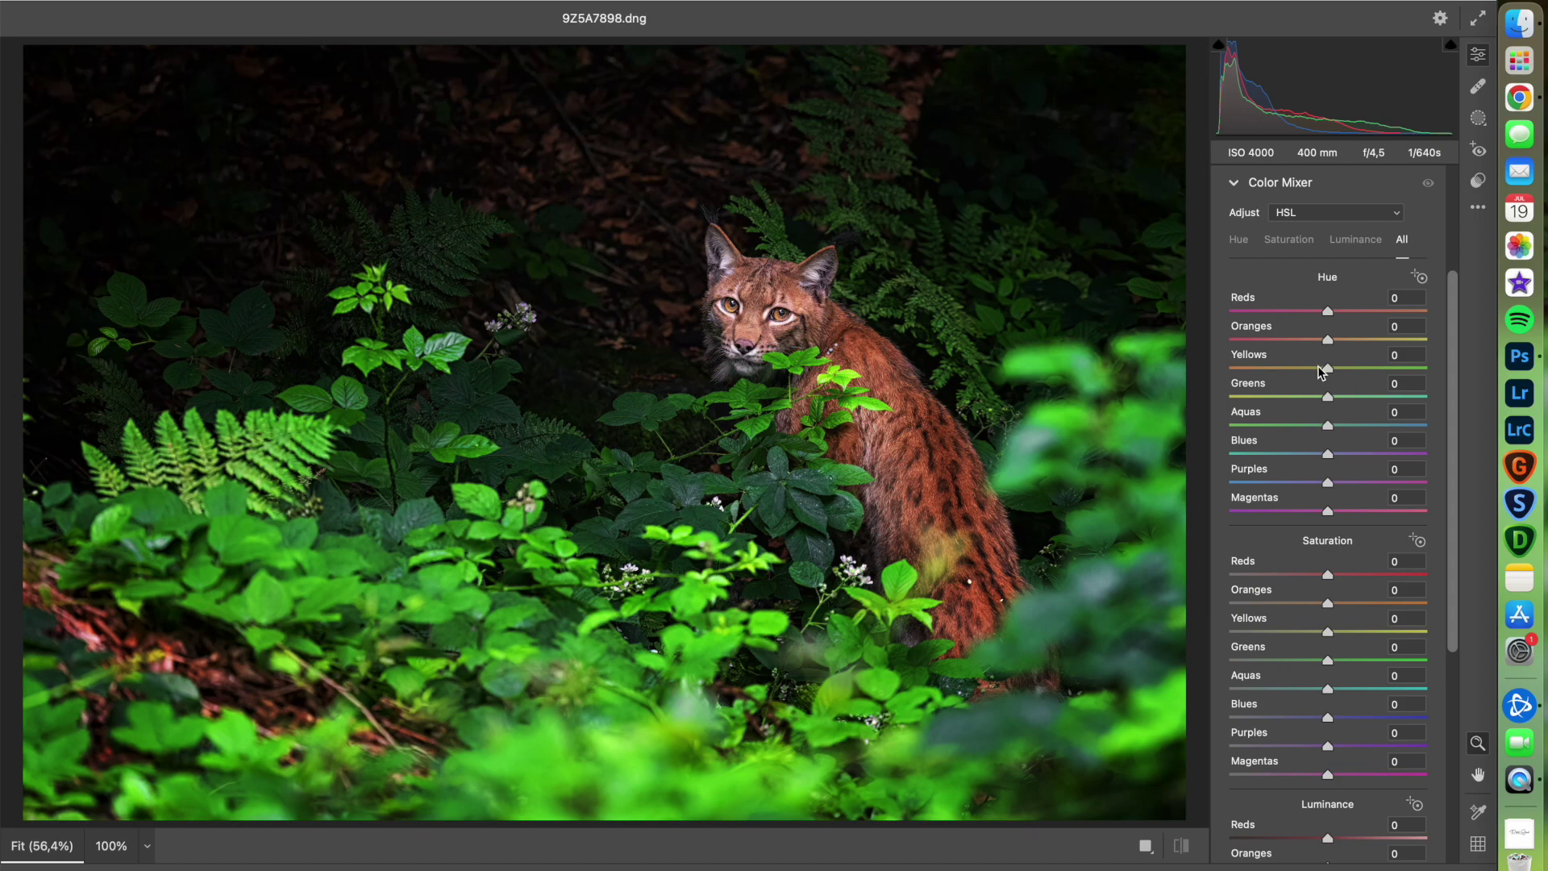
mouse_move(1316, 371)
mouse_down()
mouse_move(1273, 373)
mouse_move(1396, 339)
mouse_move(1317, 345)
mouse_up()
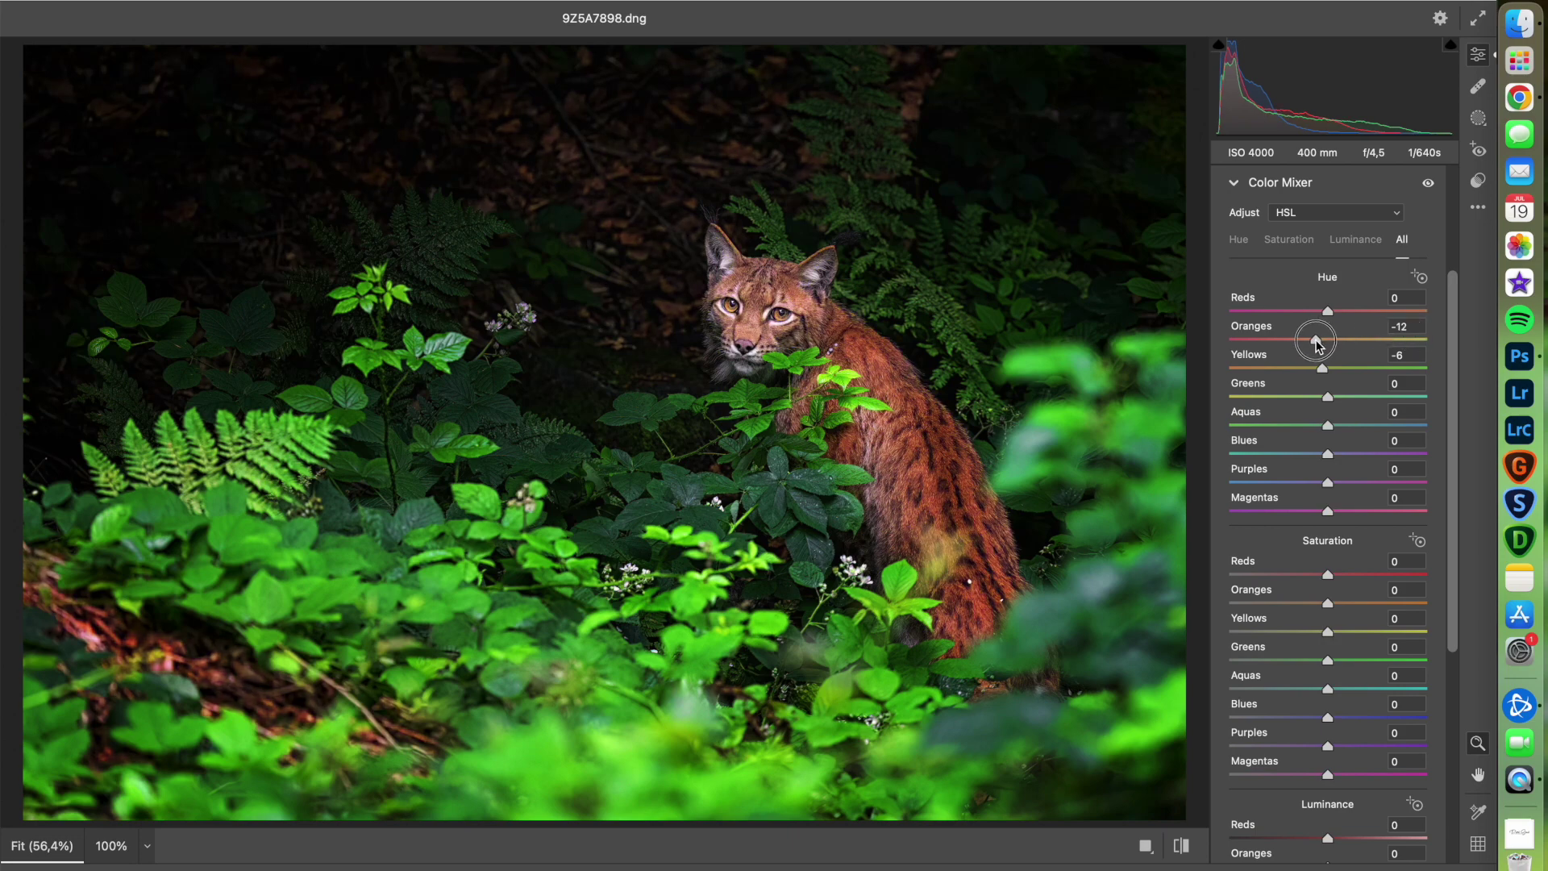
click(111, 844)
drag(924, 338, 763, 475)
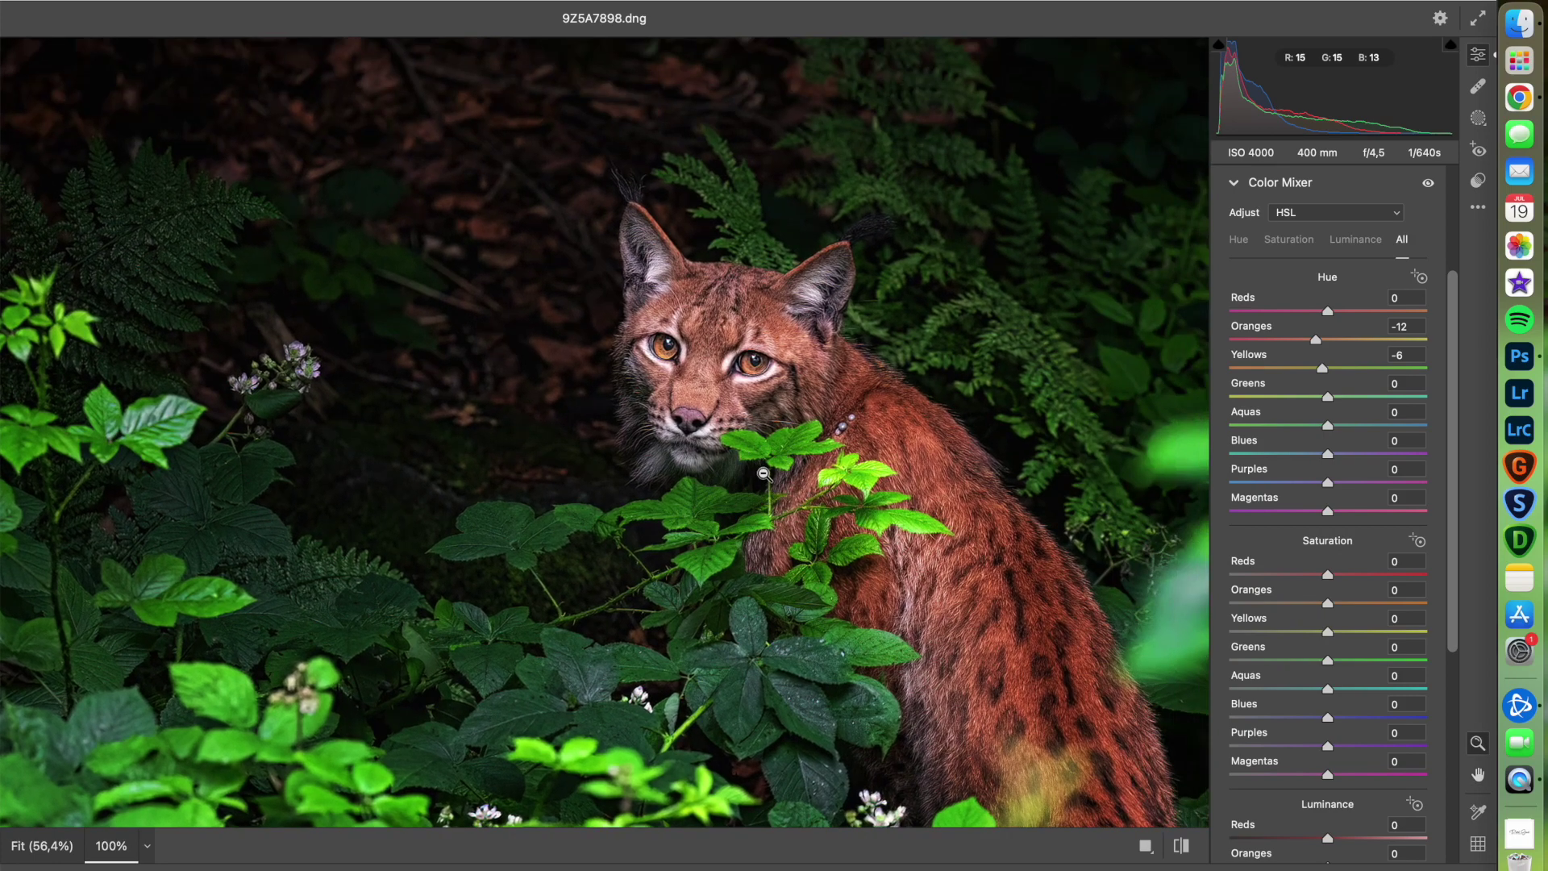
click(1478, 117)
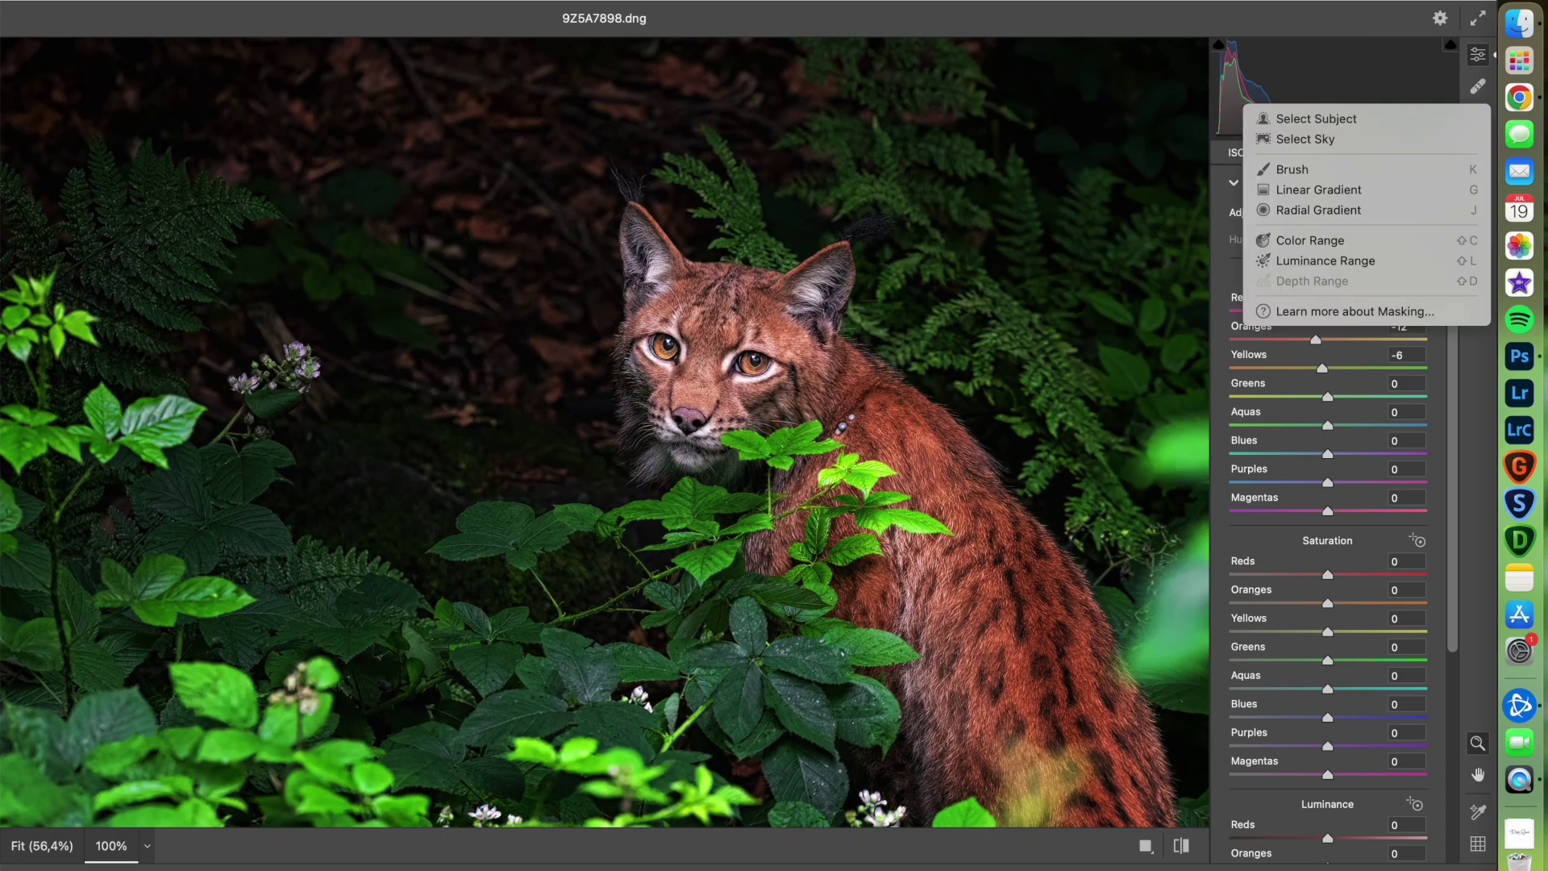
Create a brush mask and paint it over the lynx's left-hand eye at 200% zoom.
click(1322, 167)
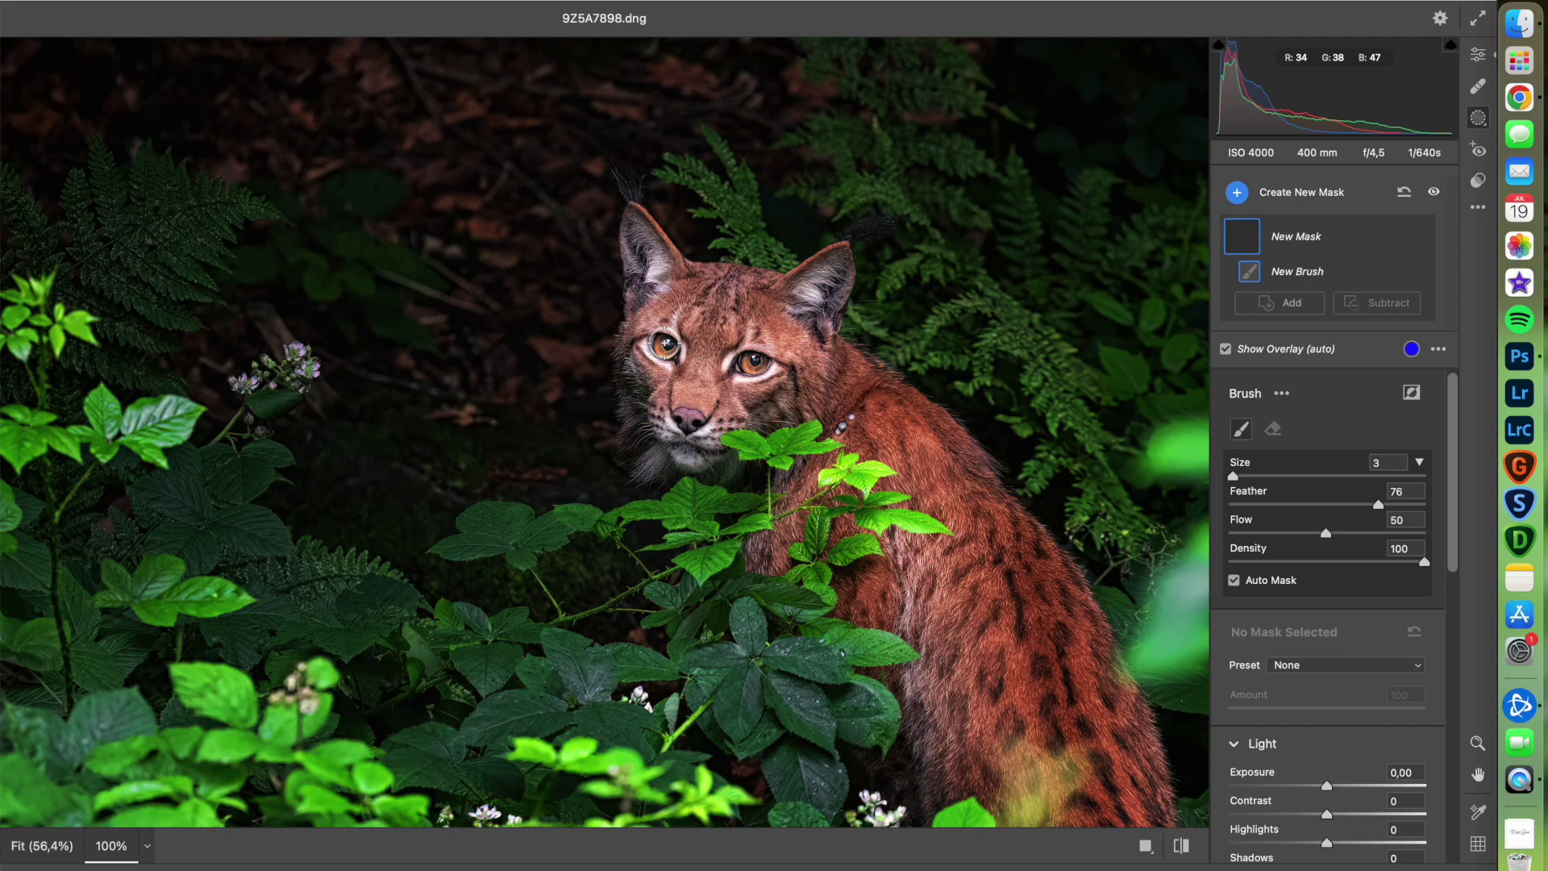
scroll(679, 369, up, 2)
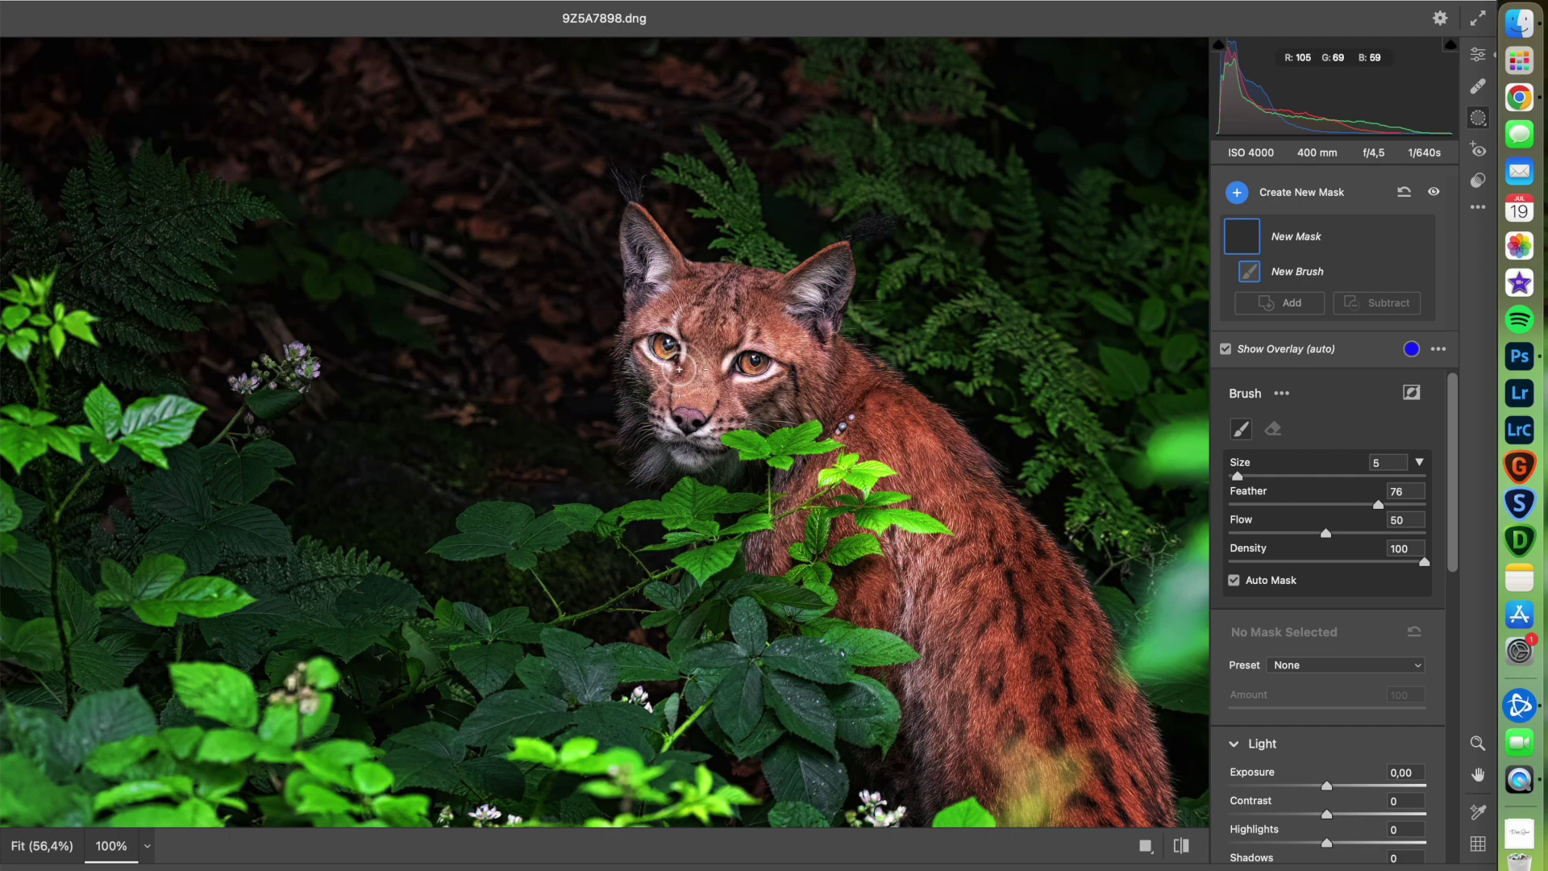
key(z)
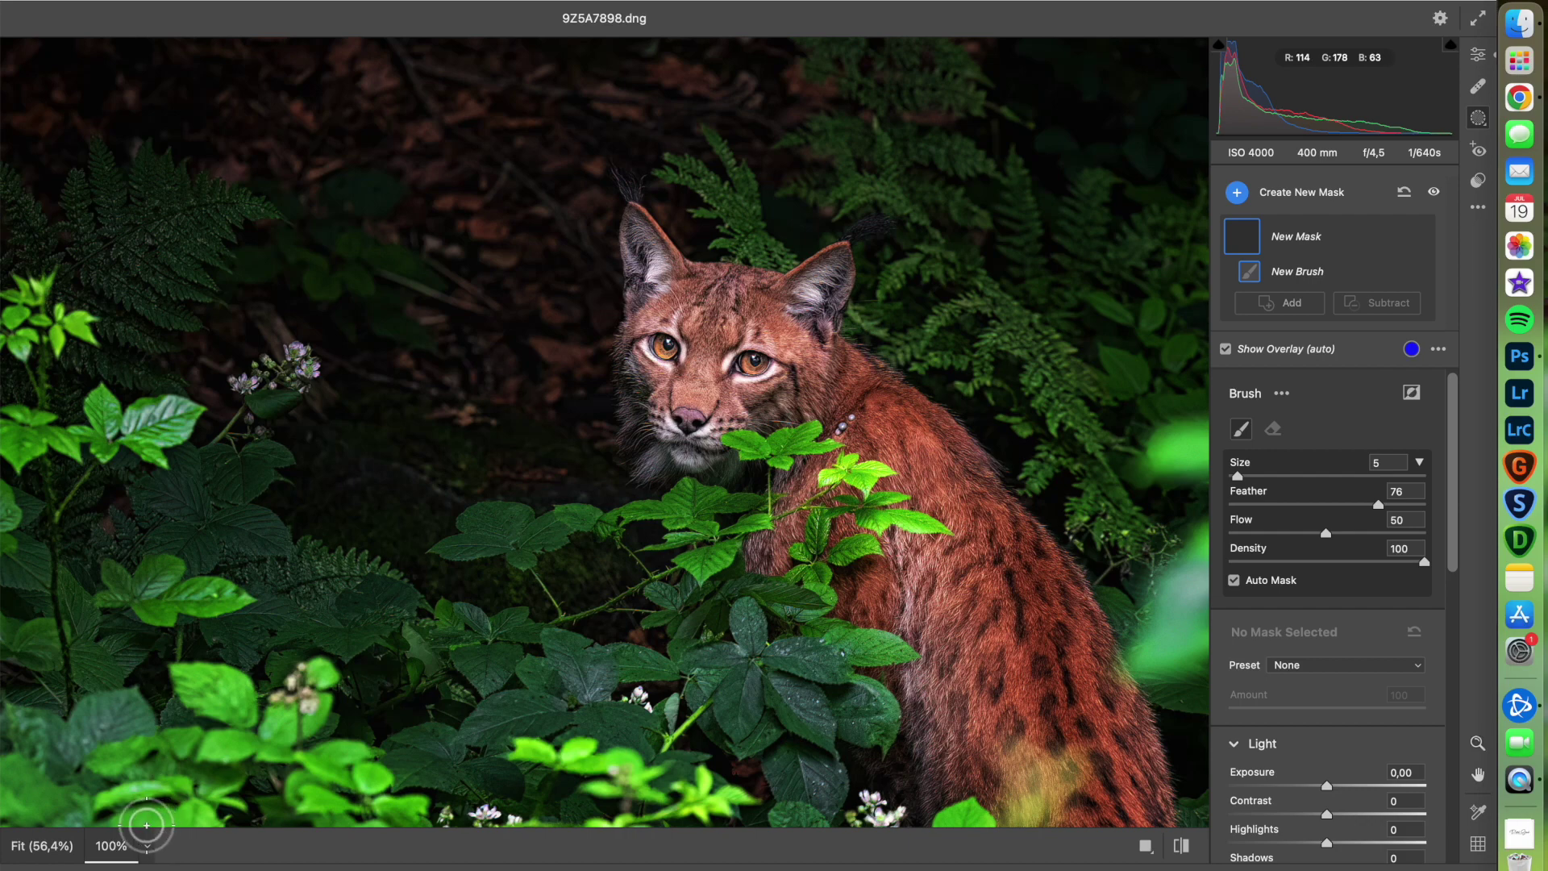
click(147, 846)
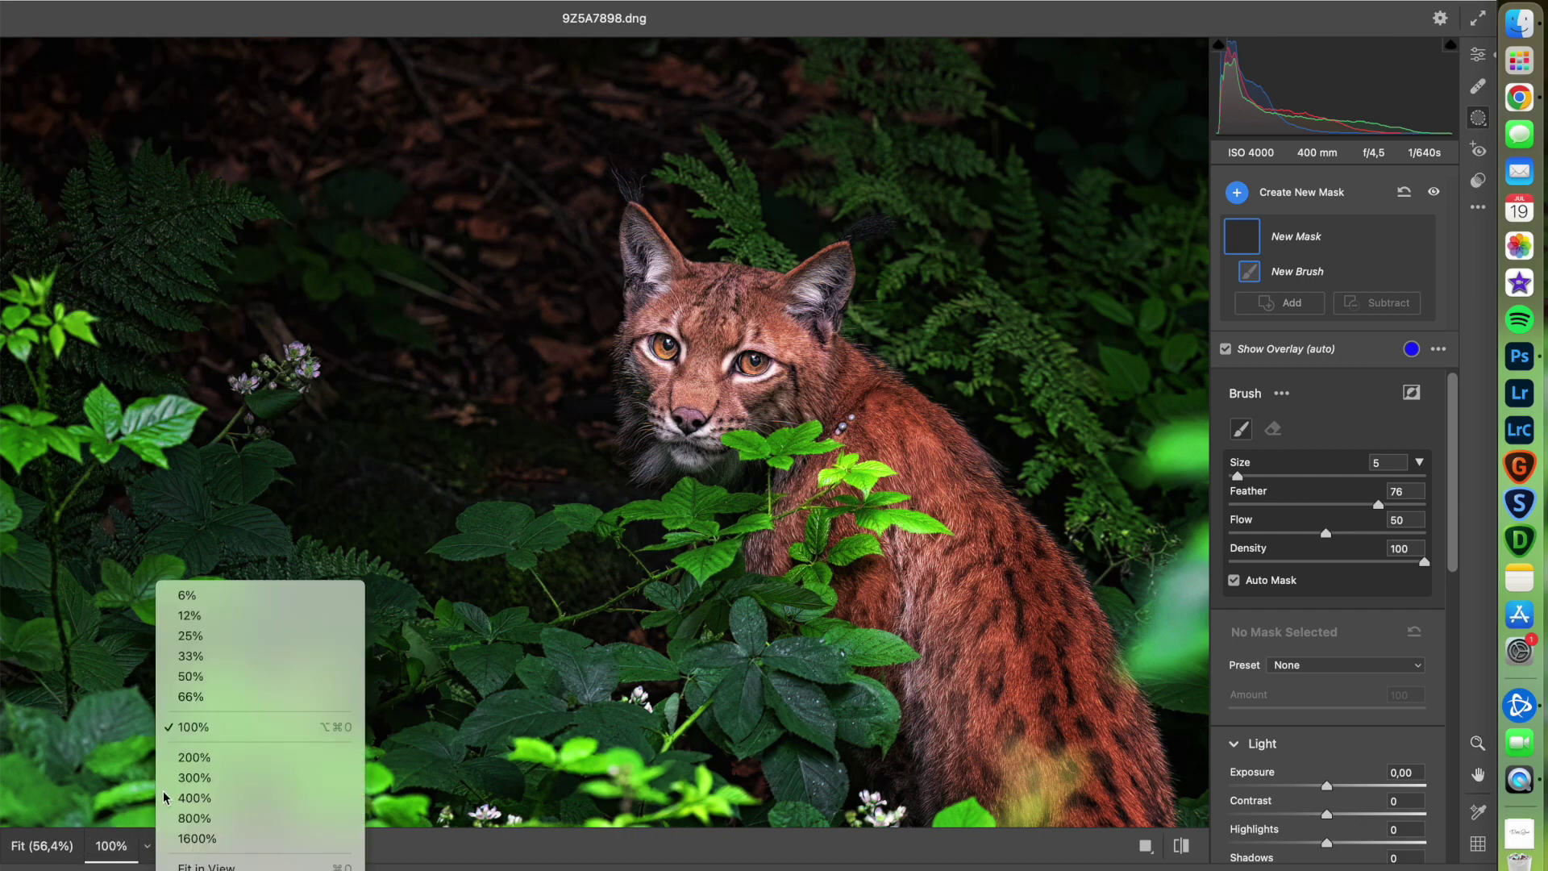
click(189, 751)
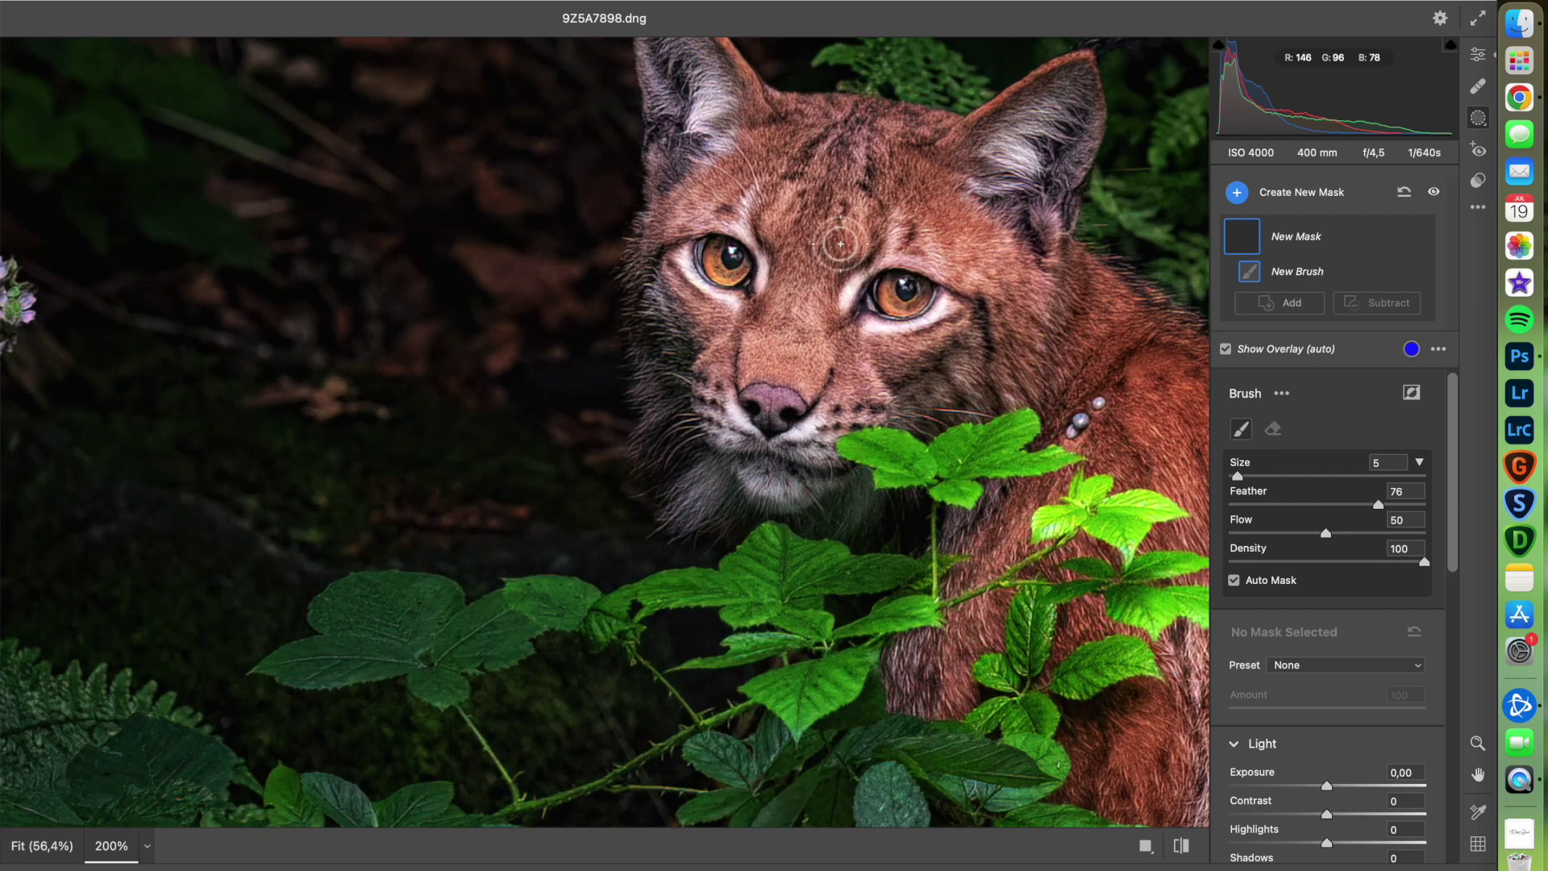
key(bracketleft)
key(bracketleft)
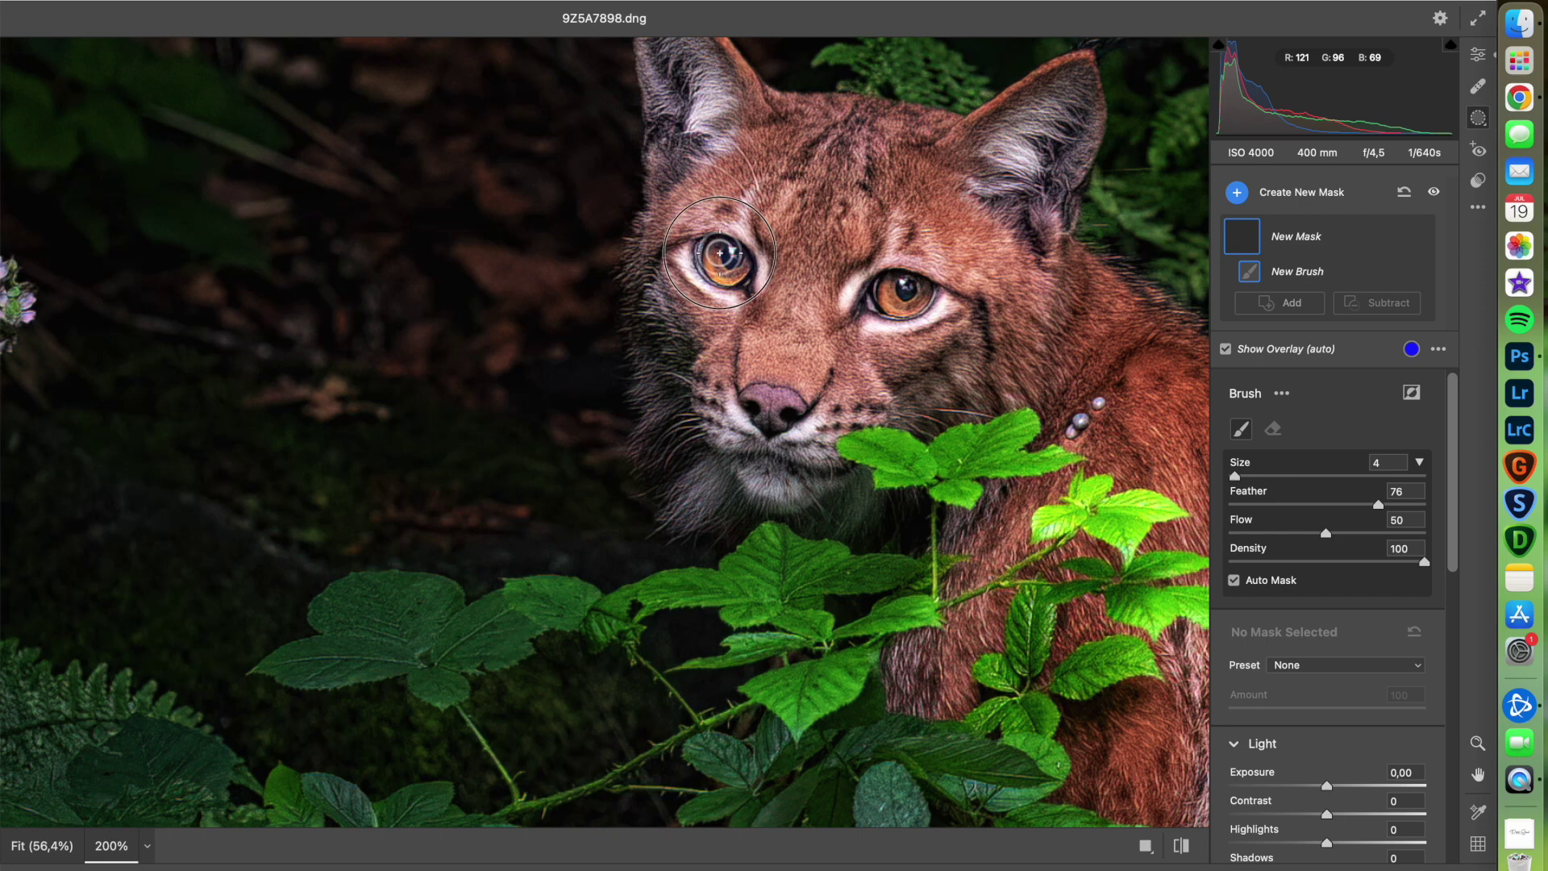
drag(728, 272, 725, 270)
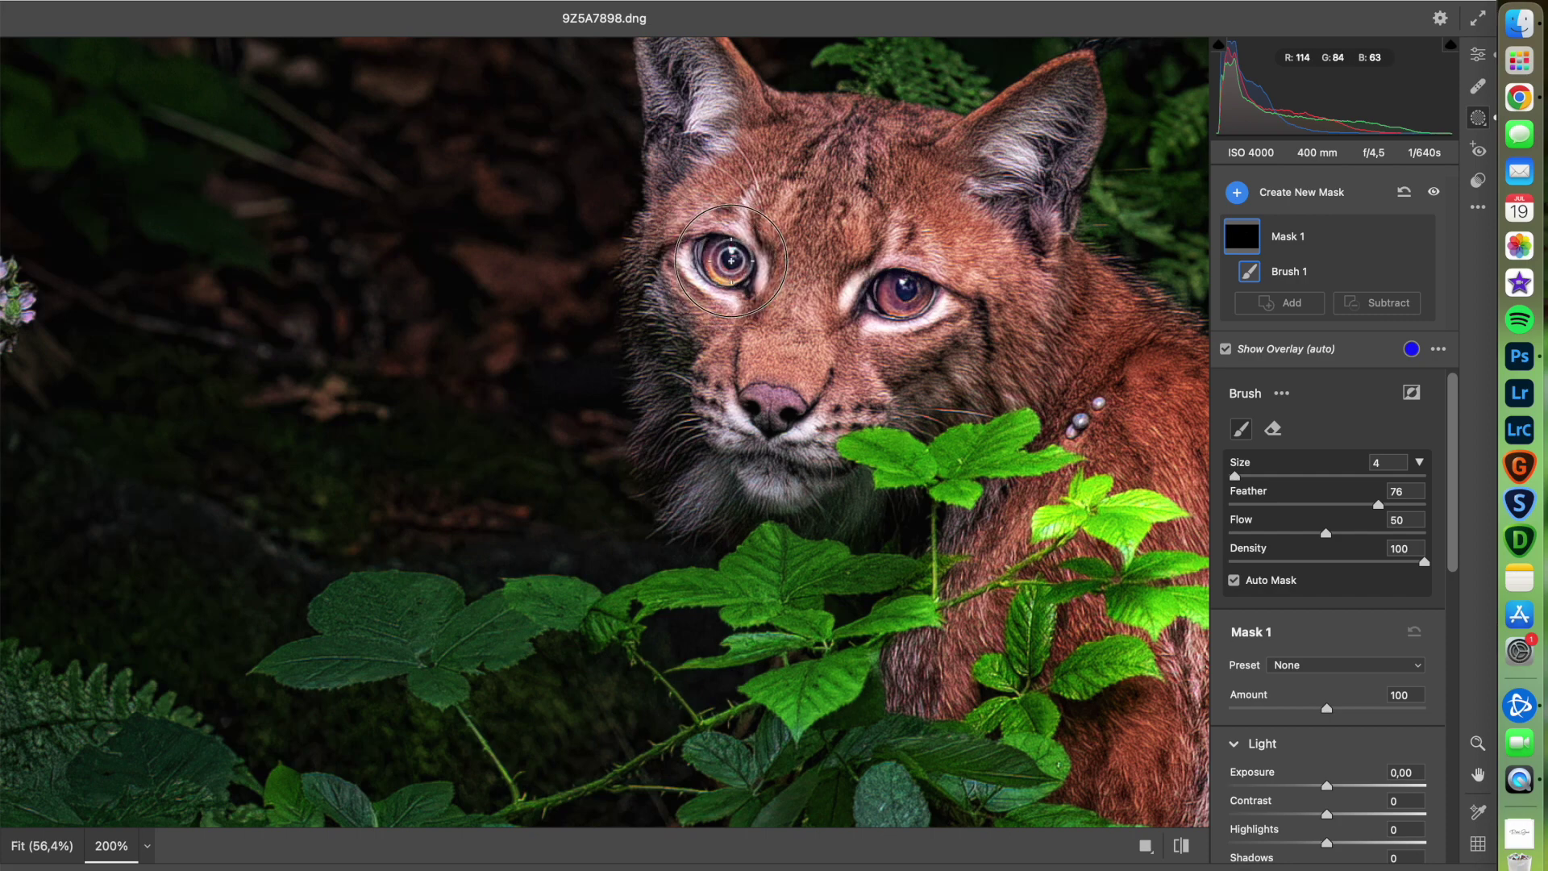
Give the eye mask Hue −9.5 and Saturation +41.
click(56, 845)
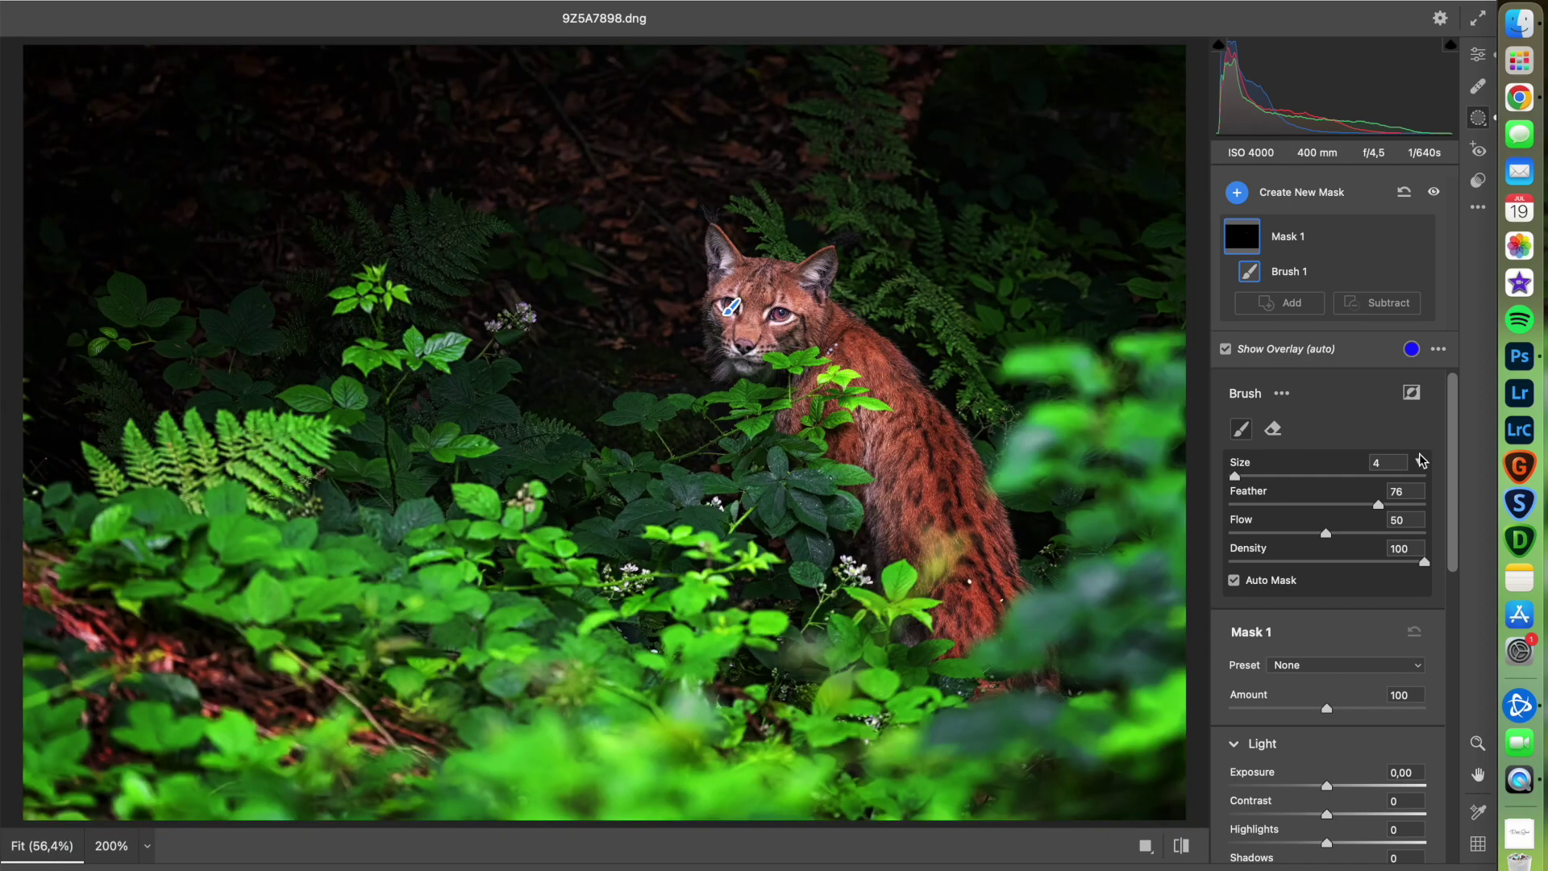
drag(1451, 443, 1451, 609)
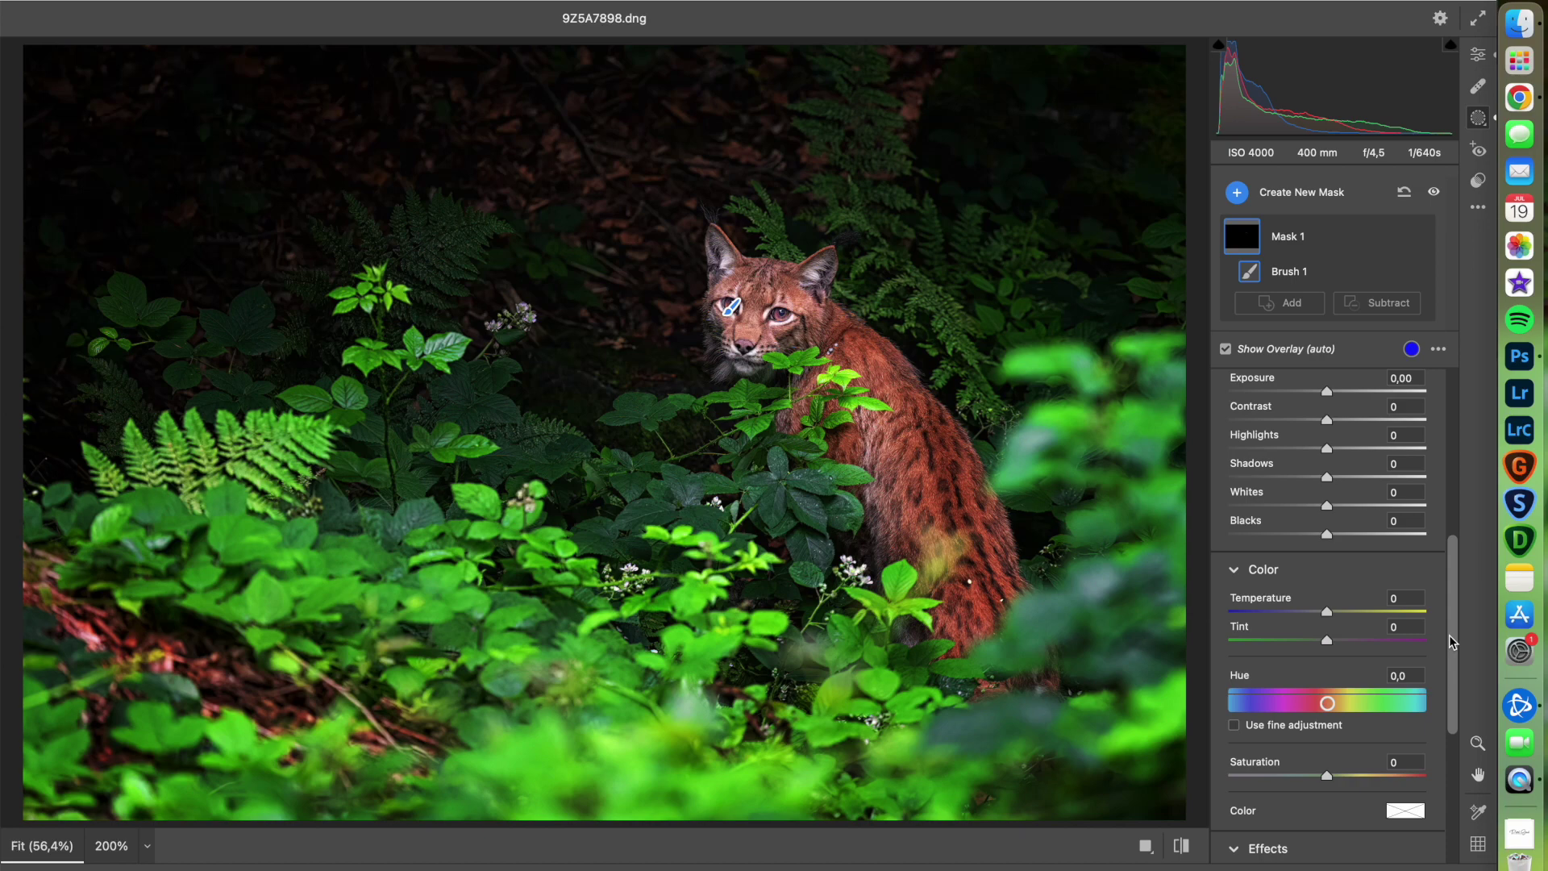
mouse_move(1316, 703)
mouse_down()
mouse_move(1411, 706)
mouse_move(1237, 707)
mouse_move(1324, 709)
mouse_up()
mouse_move(1344, 778)
mouse_down()
mouse_move(1431, 776)
mouse_move(1257, 778)
mouse_move(1383, 777)
mouse_move(1366, 778)
mouse_up()
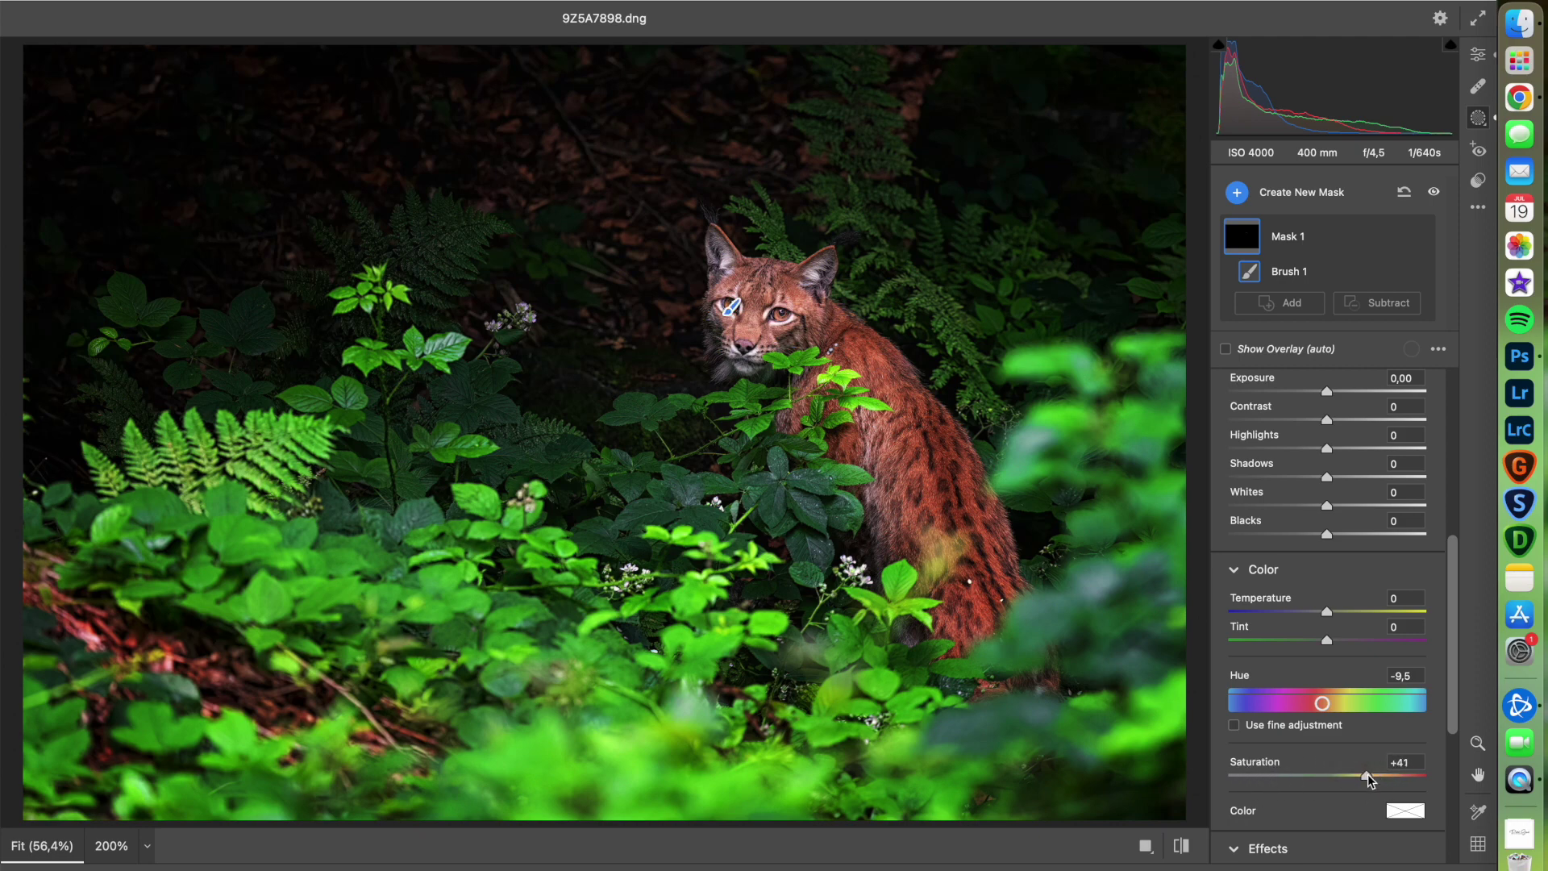
click(1480, 178)
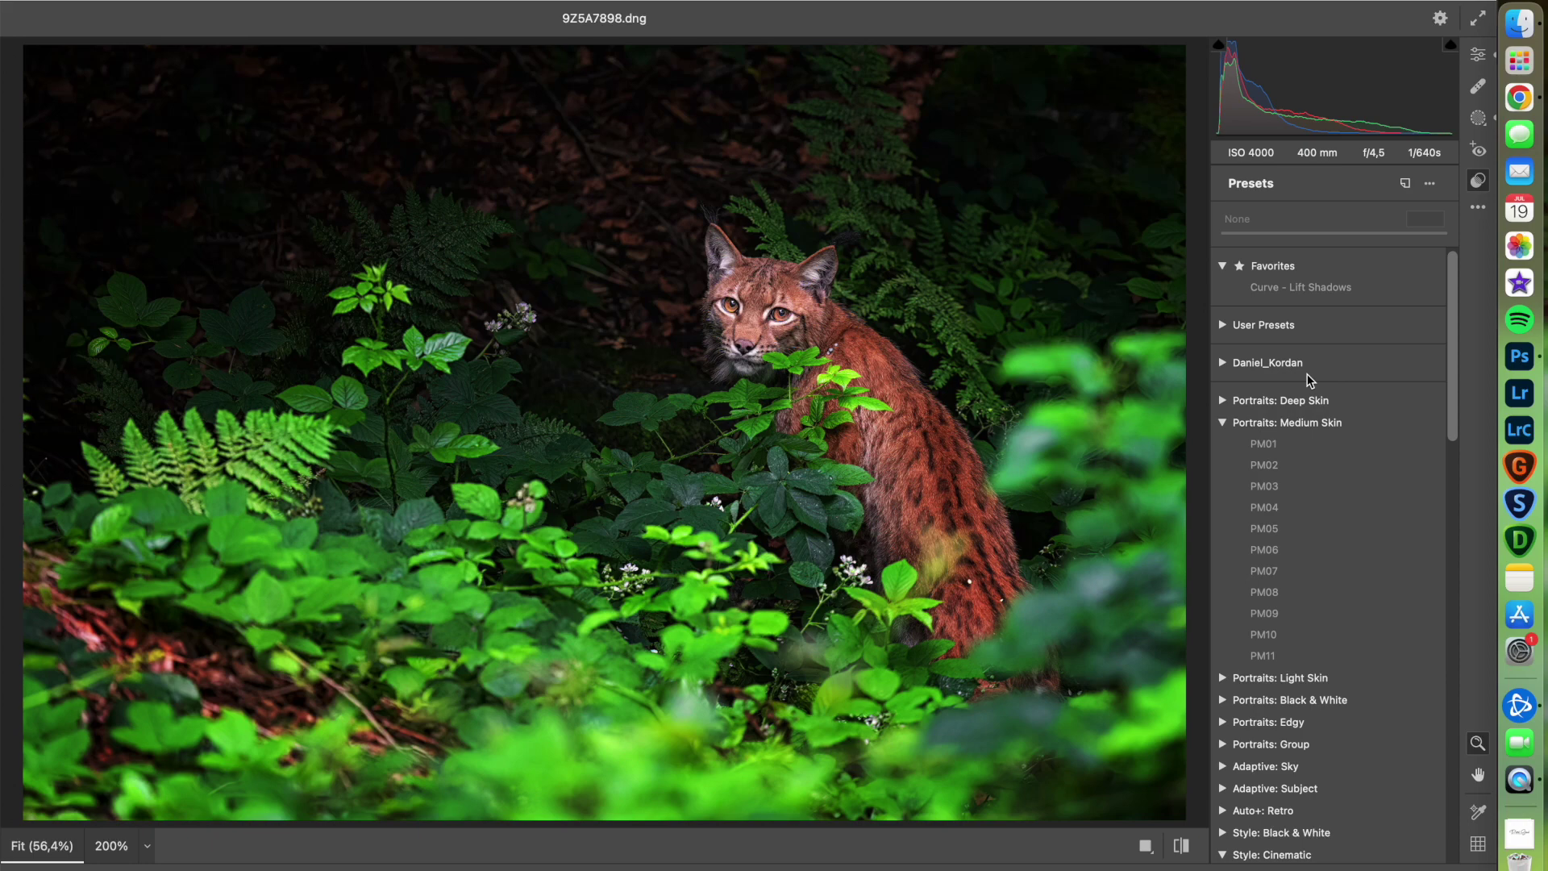
Set Greens luminance to −11 and Whites to +8.
click(1477, 54)
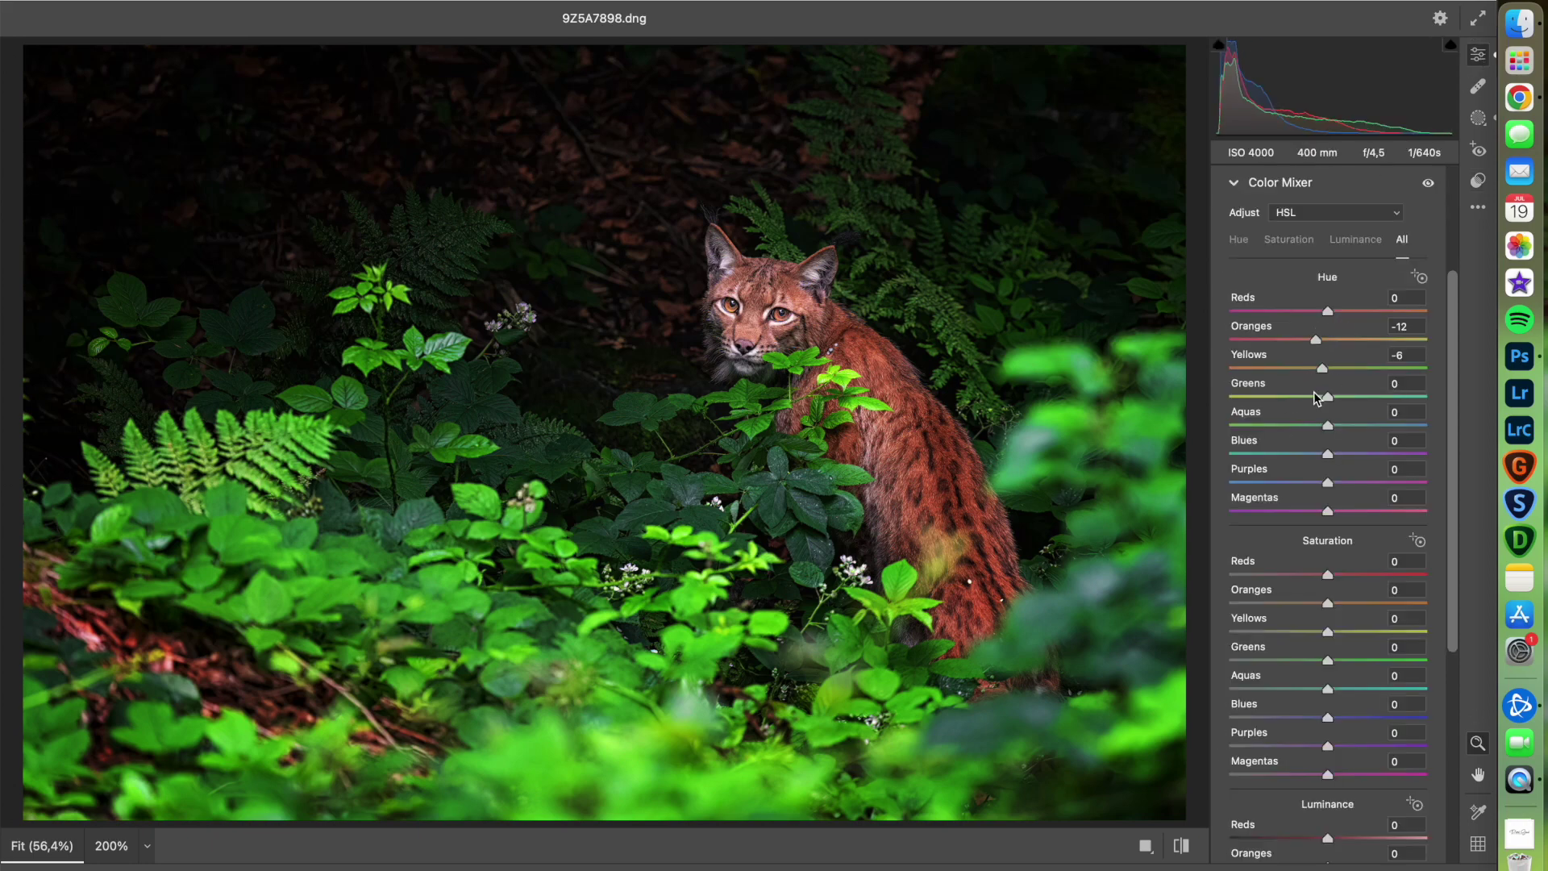
drag(1453, 538, 1453, 675)
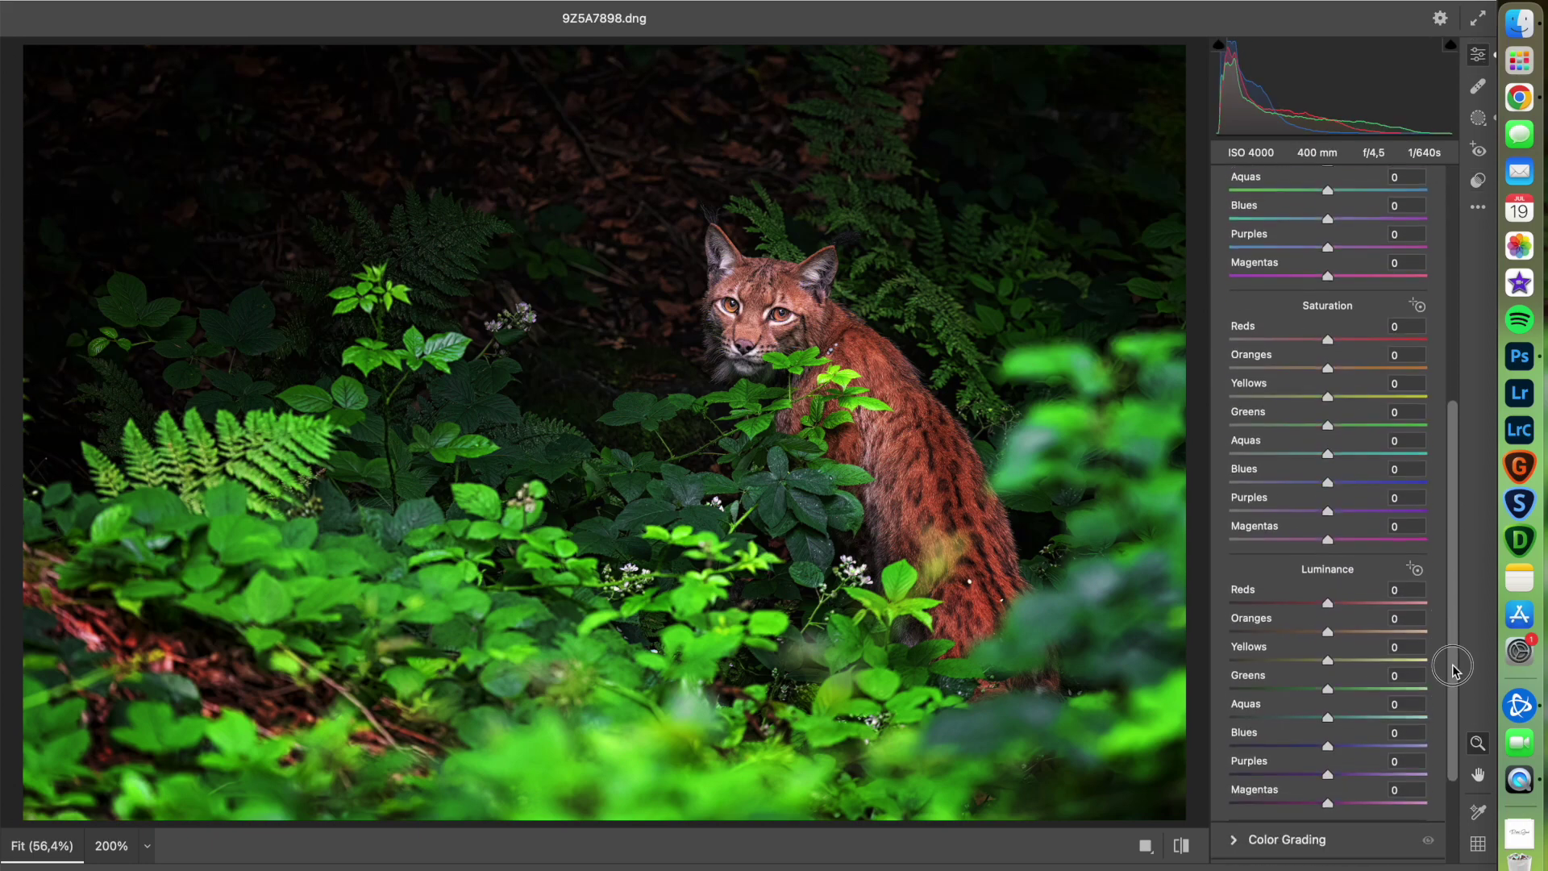
mouse_move(1307, 683)
mouse_down()
mouse_move(1382, 684)
mouse_move(1279, 687)
mouse_move(1317, 684)
mouse_up()
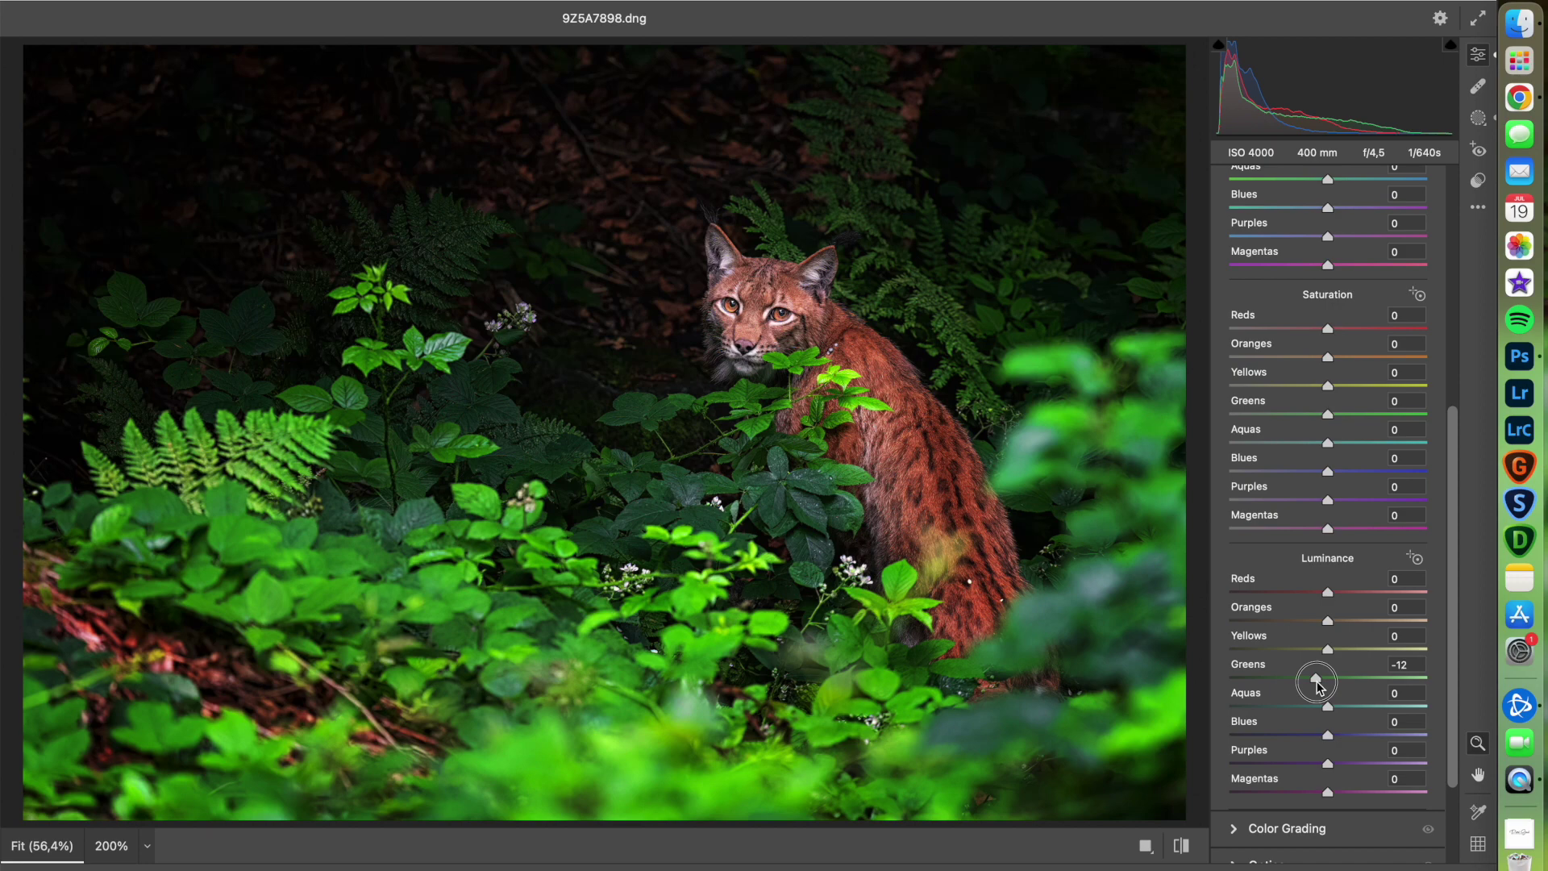
drag(1317, 685, 1319, 684)
scroll(1293, 198, up, 5)
click(1275, 252)
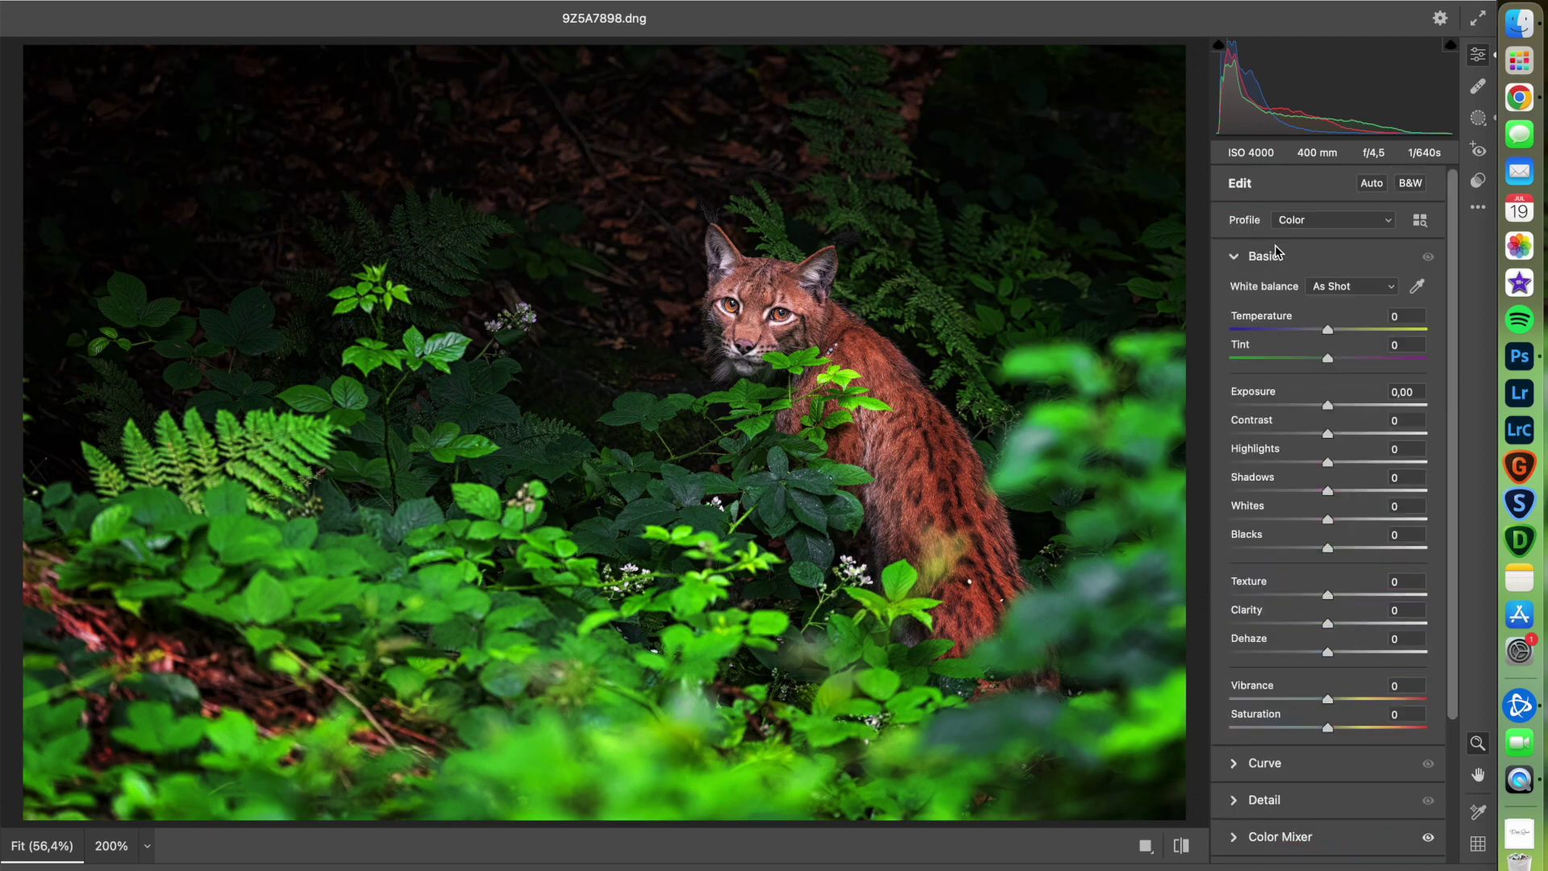
click(1353, 520)
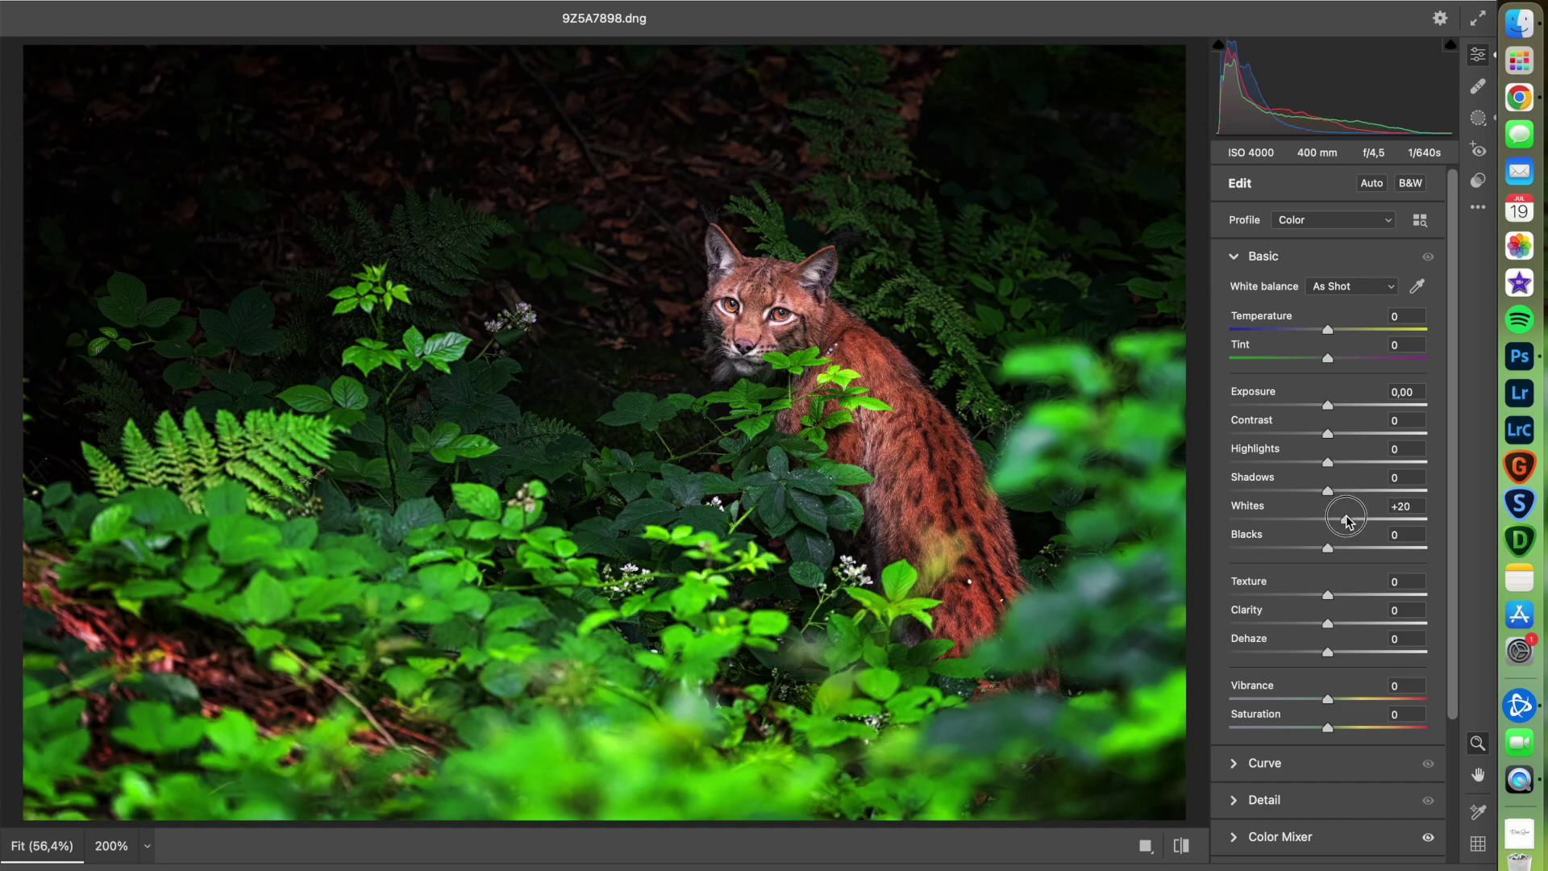
drag(1353, 522, 1337, 522)
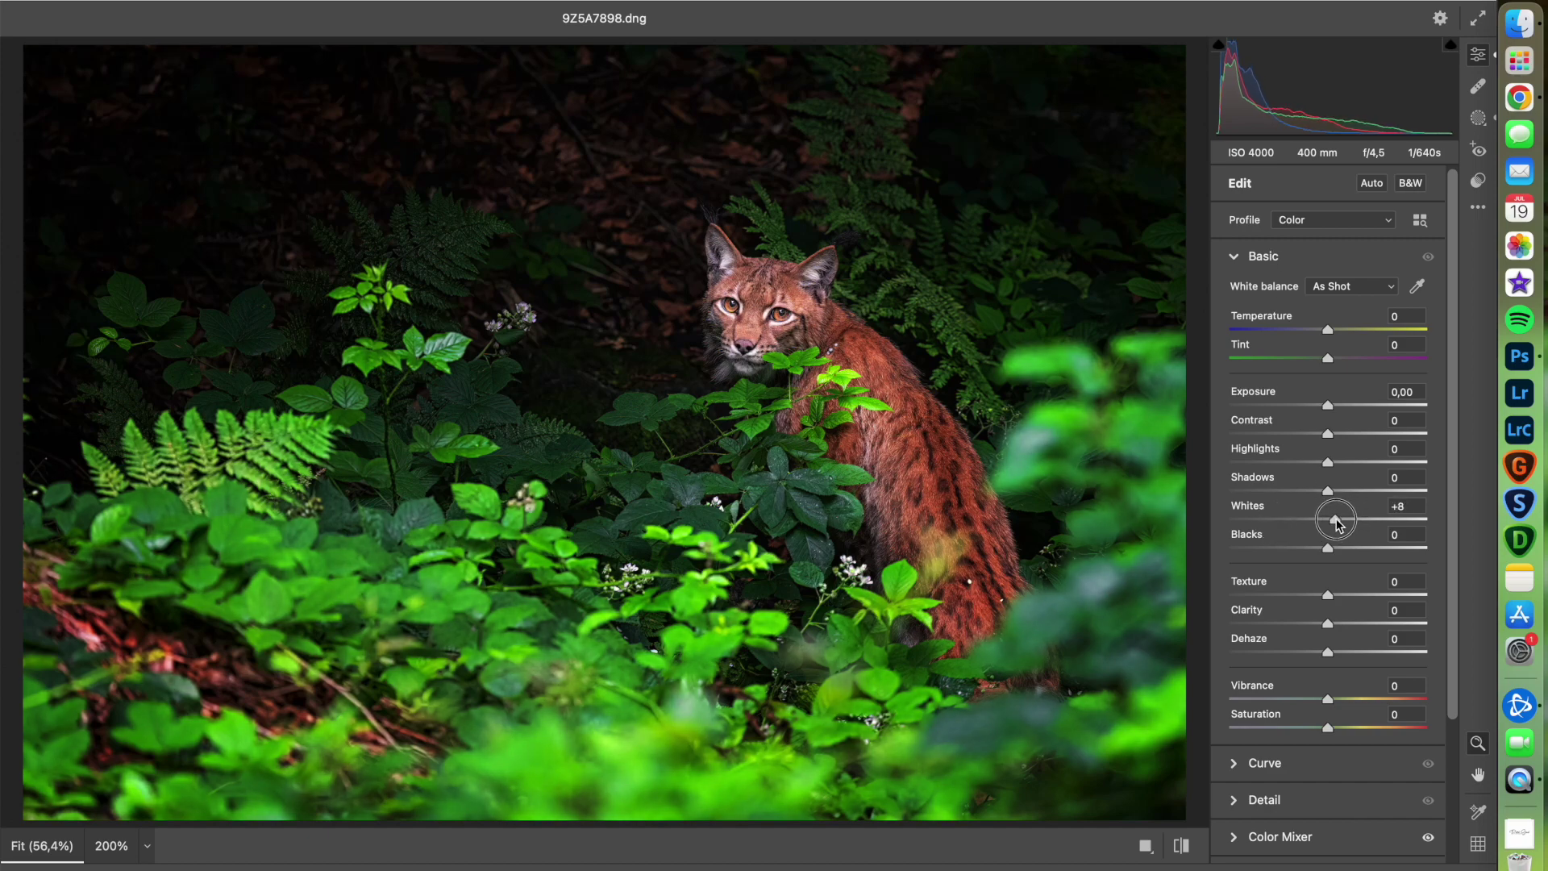
Add a −11 vignette and raise Vibrance to +13.
click(1456, 764)
click(1299, 800)
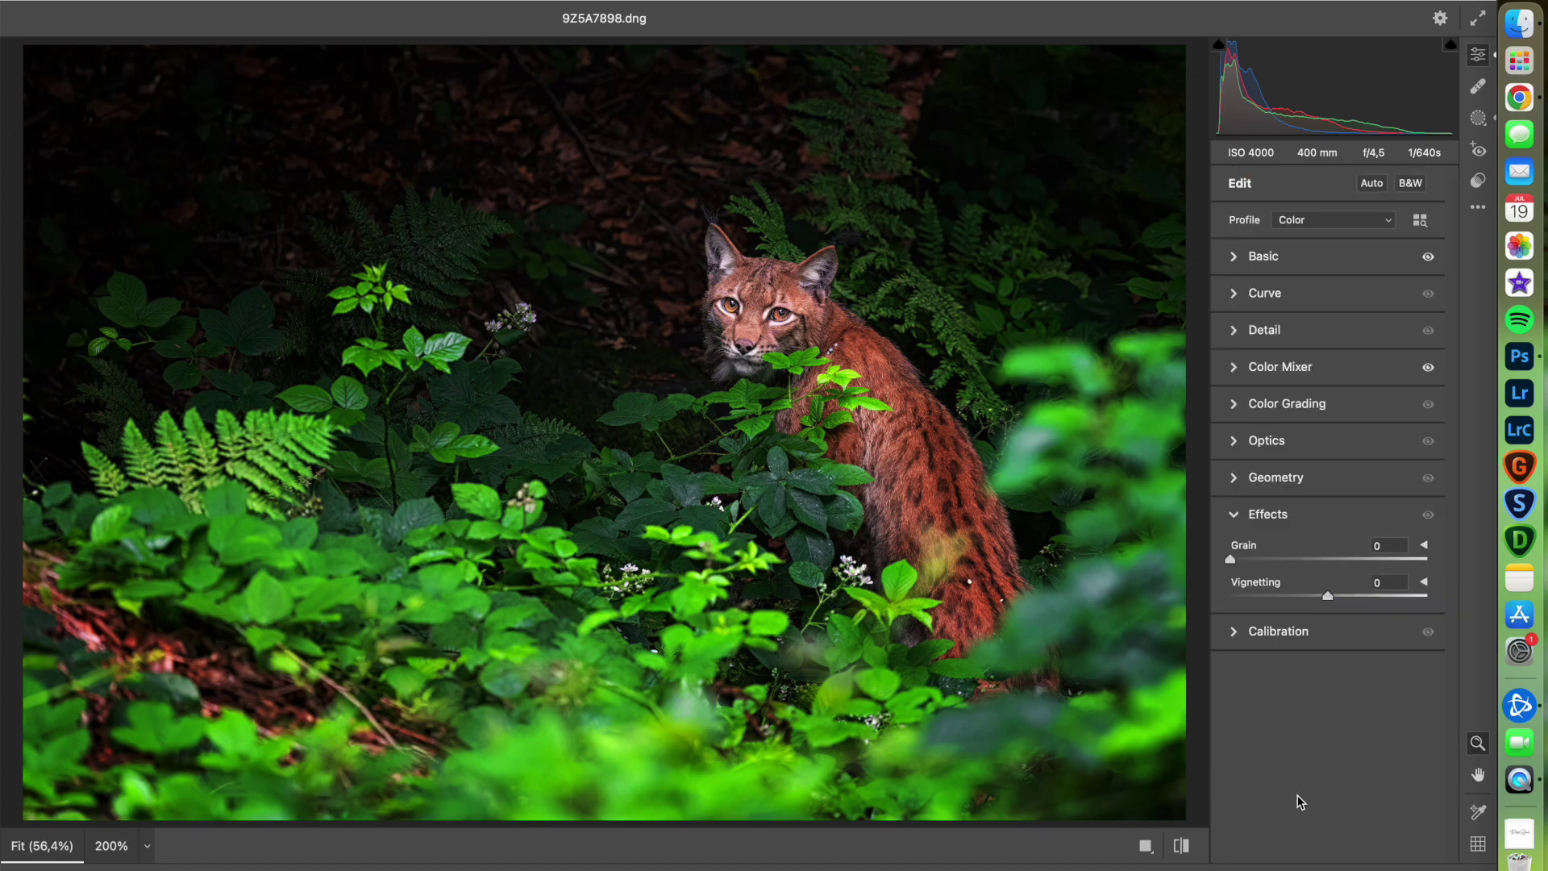
drag(1318, 601, 1315, 598)
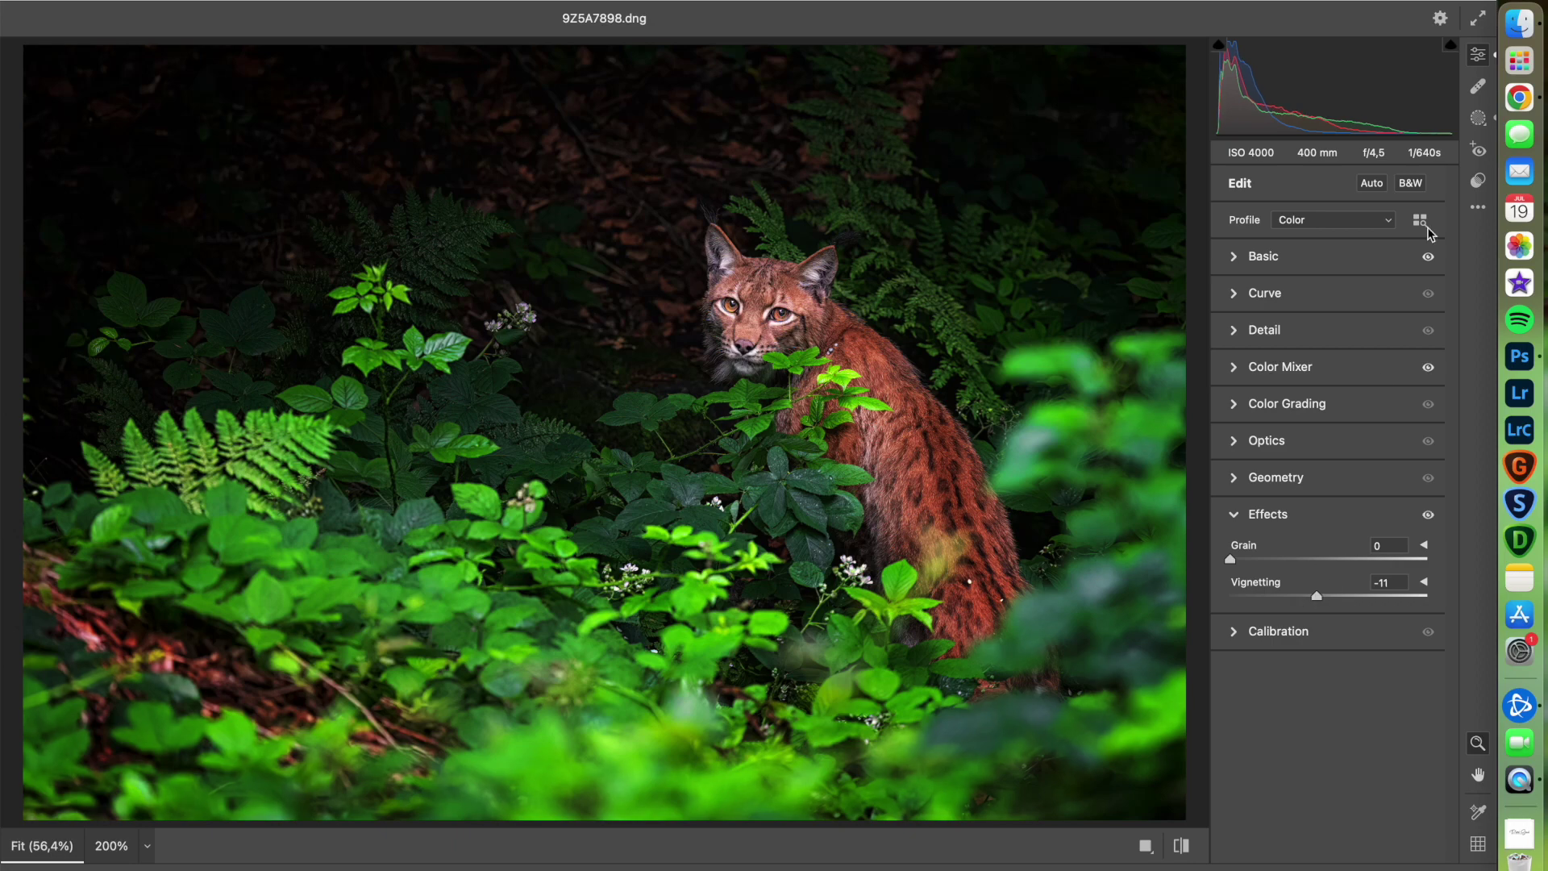
click(1288, 254)
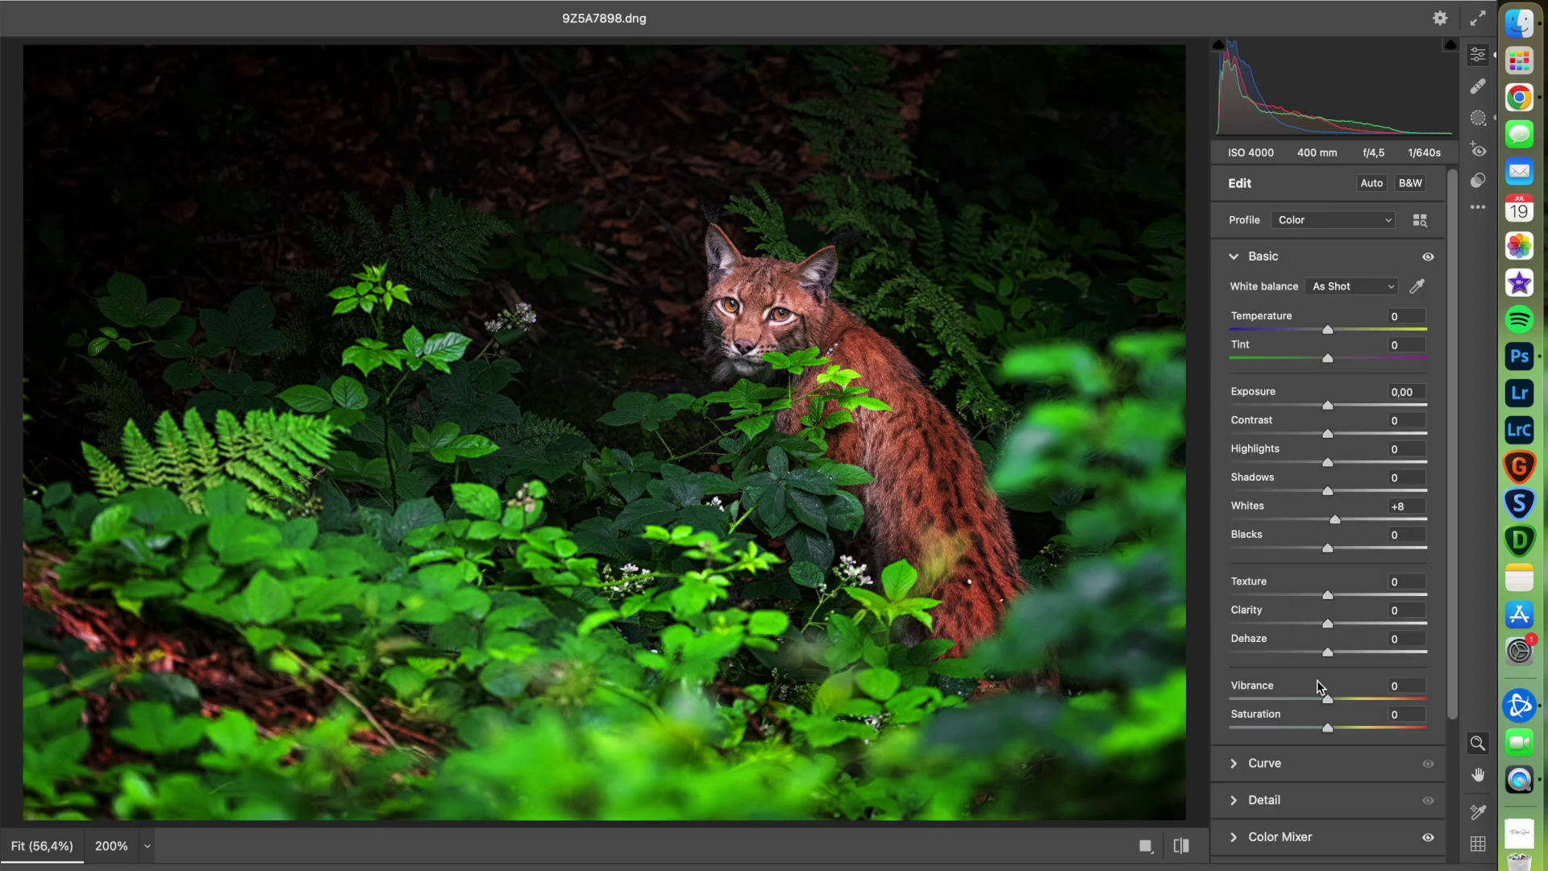
drag(1345, 707, 1342, 705)
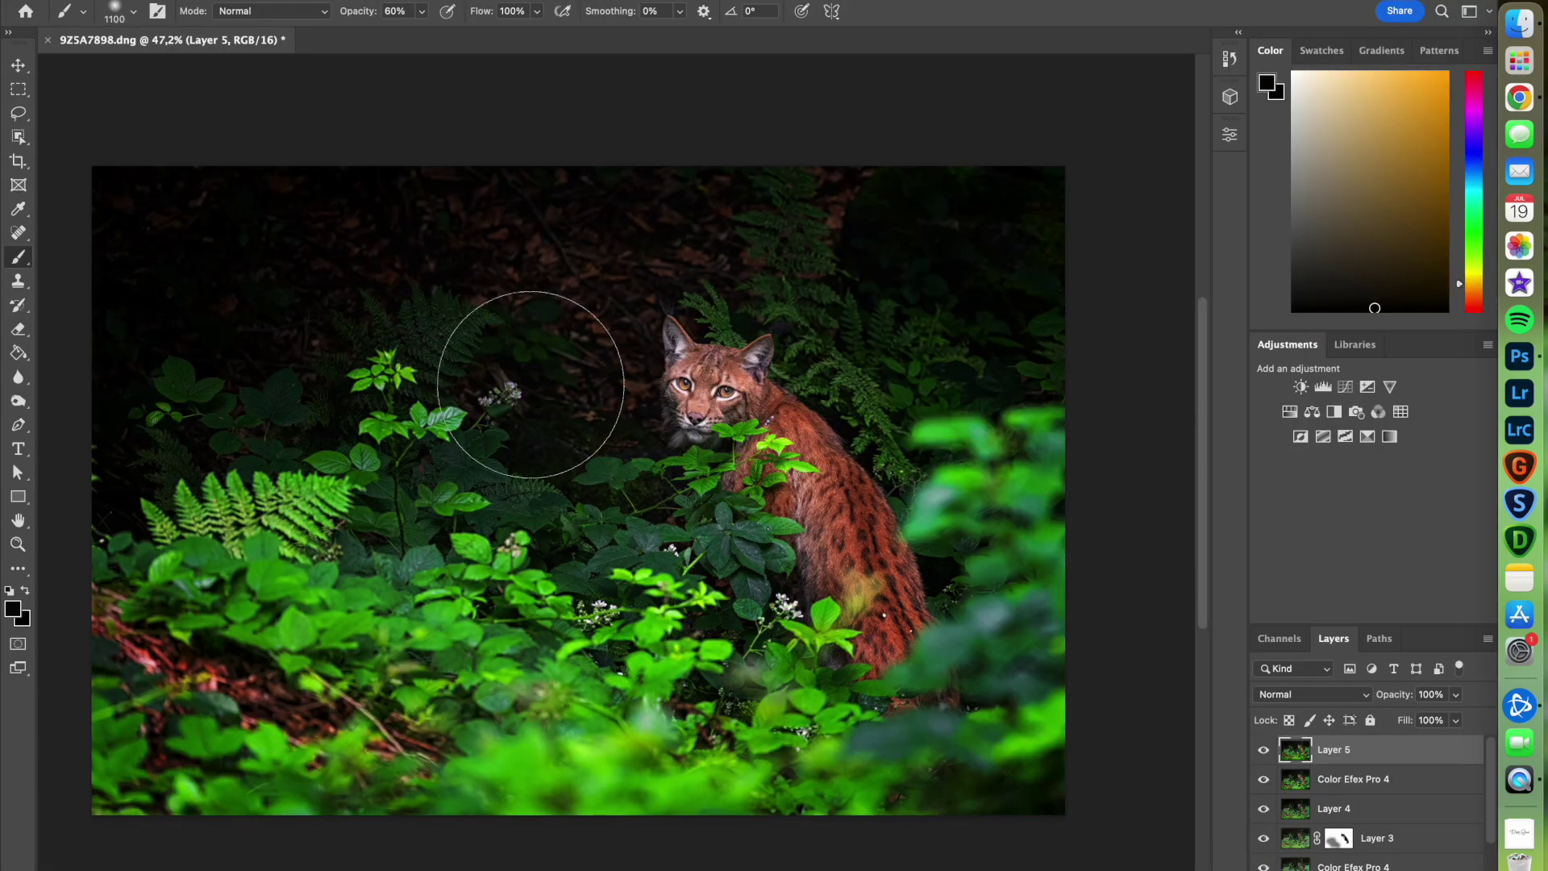
Toggle Layer 5's visibility to compare the image with and without the Camera Raw result.
click(1263, 750)
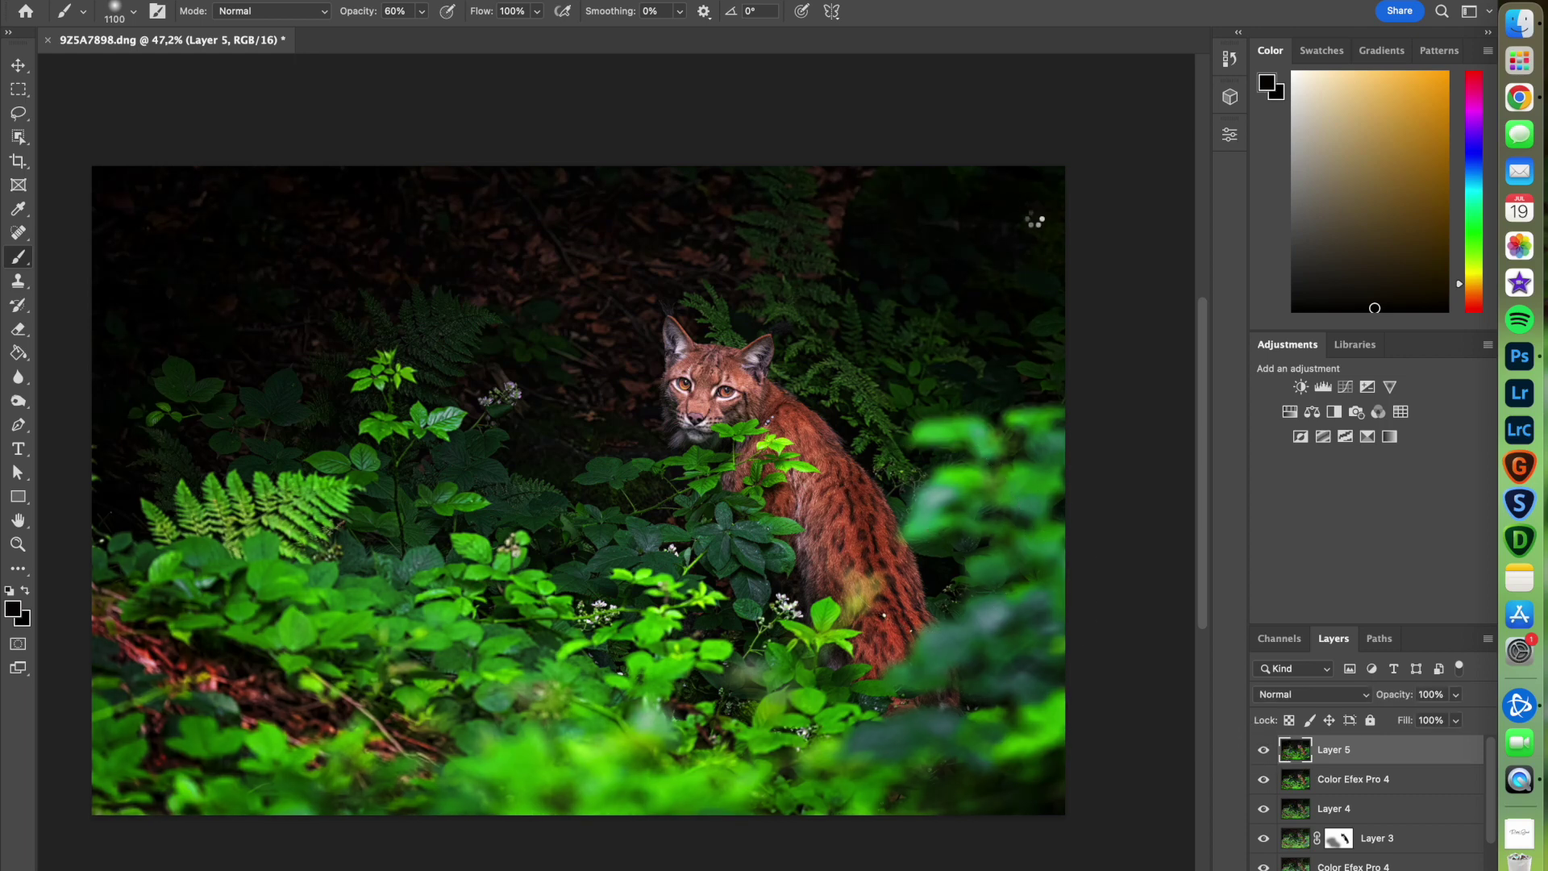
Drag 62.jpg from Finder's Sunlight folder onto the lynx canvas, opening it in Camera Raw.
click(1500, 37)
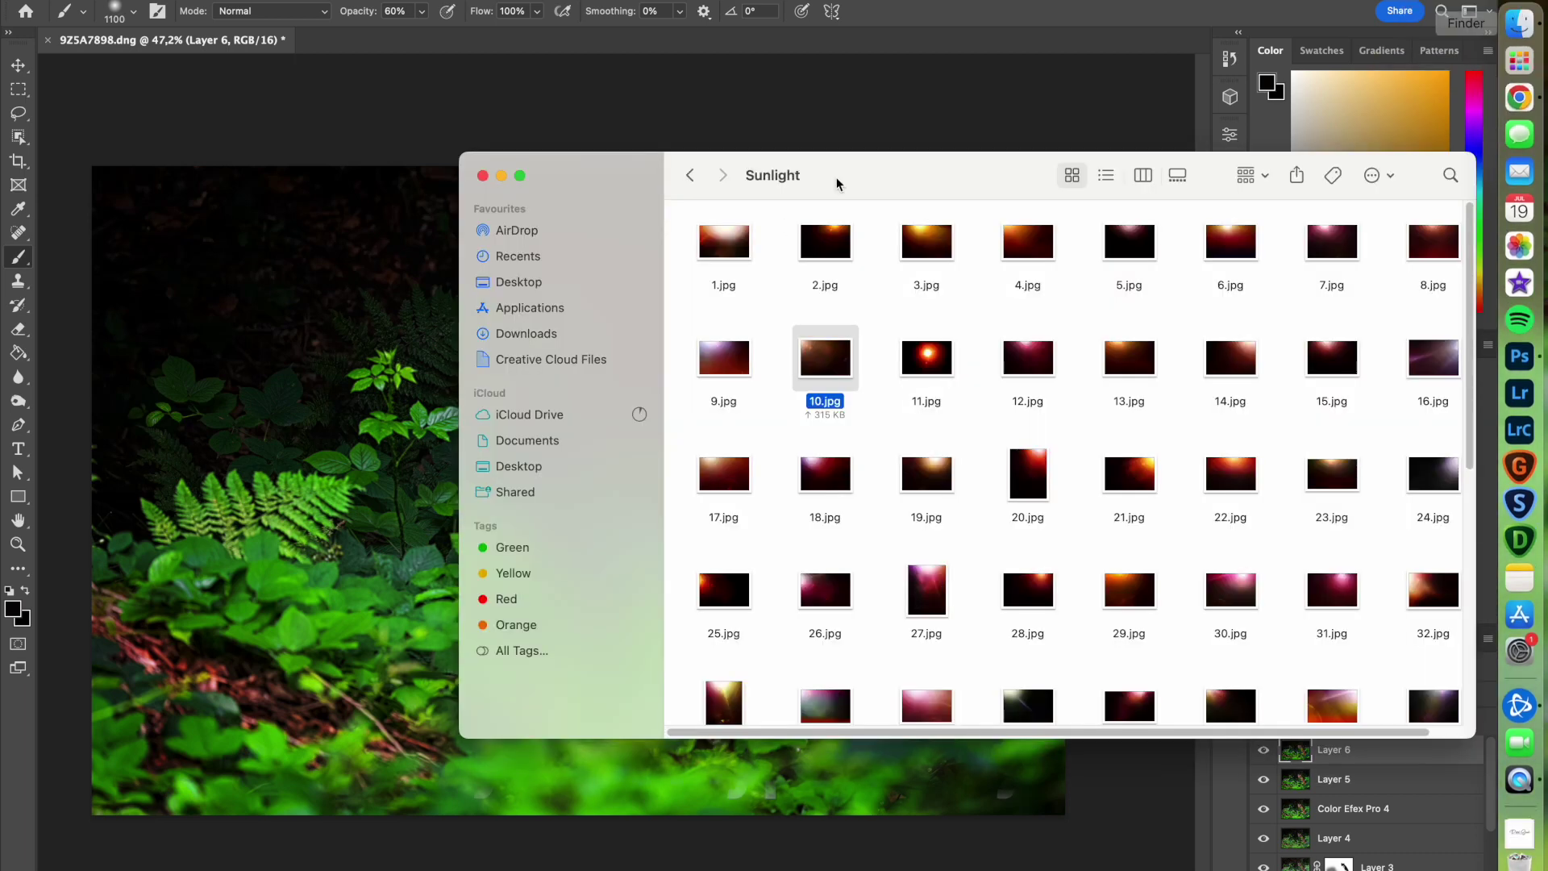
scroll(887, 353, down, 1)
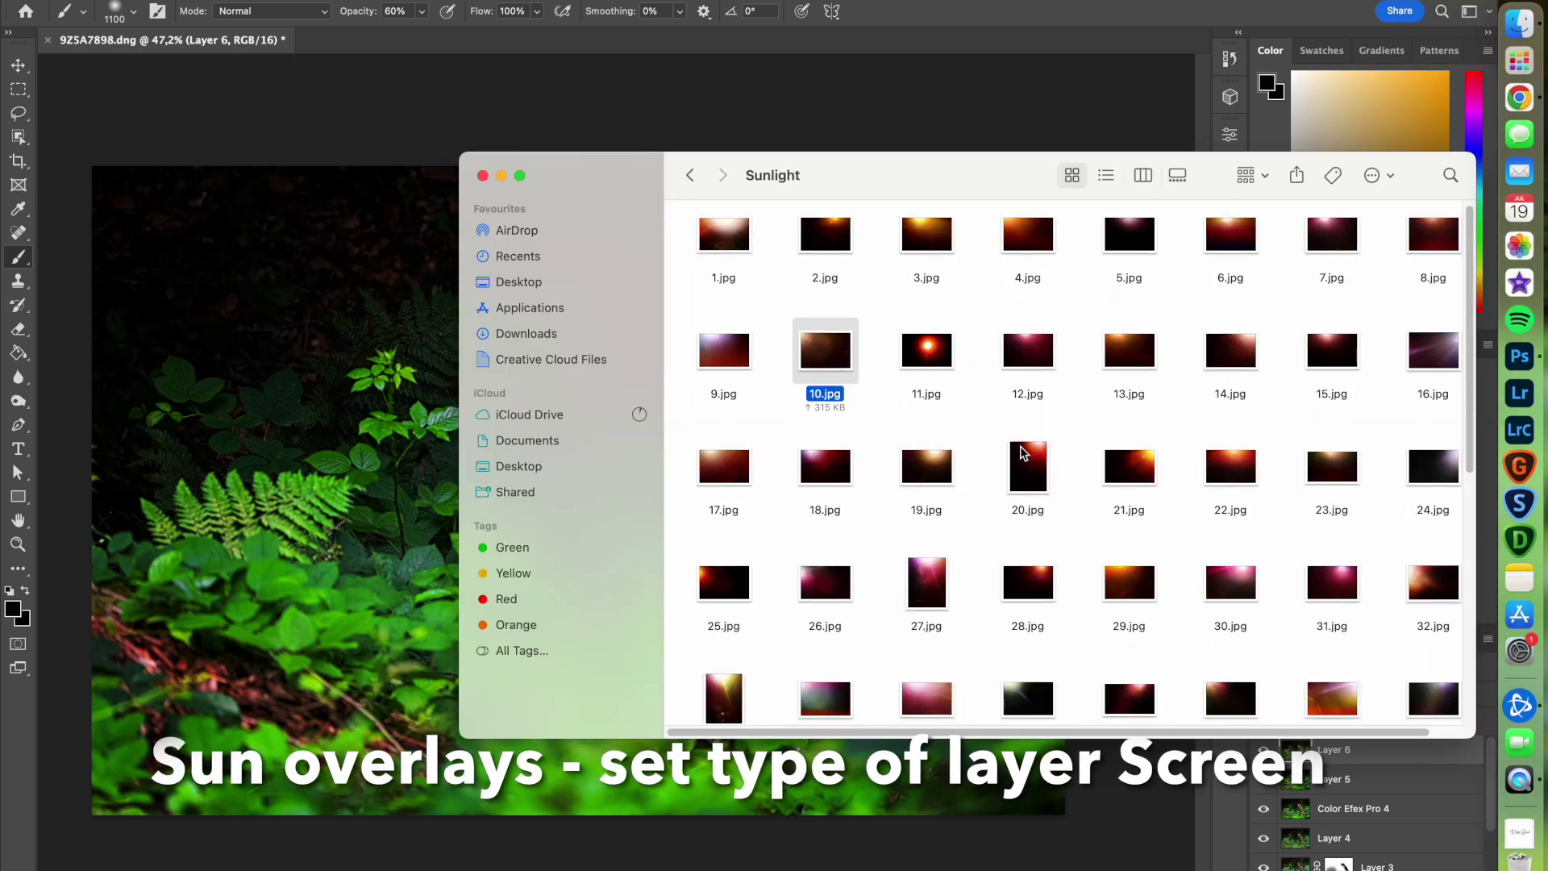
scroll(1040, 453, up, 1)
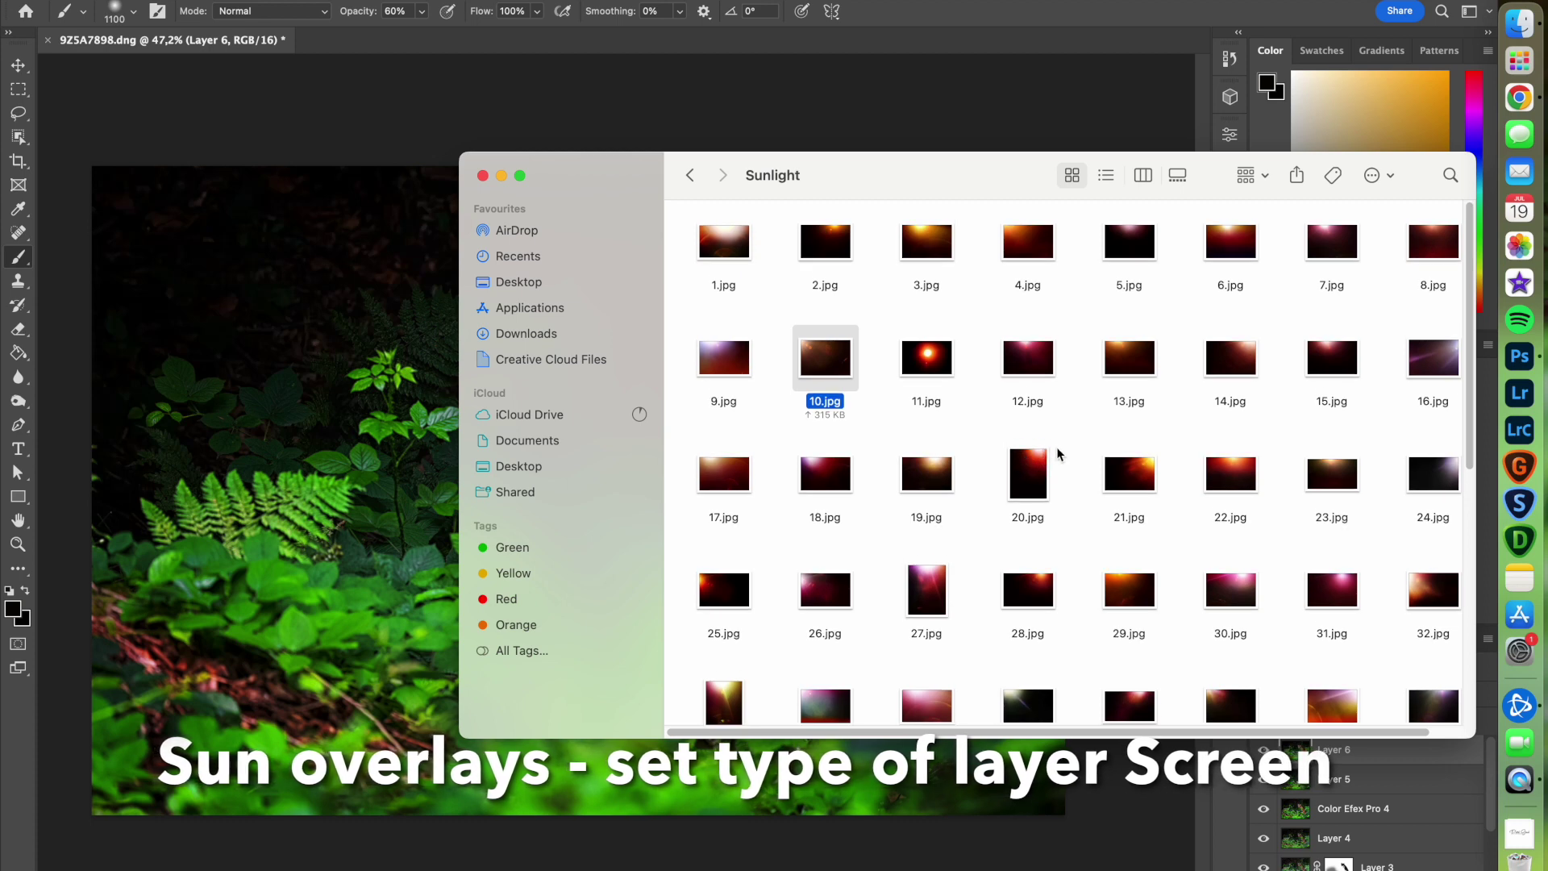
scroll(1058, 453, down, 1)
scroll(1075, 438, down, 4)
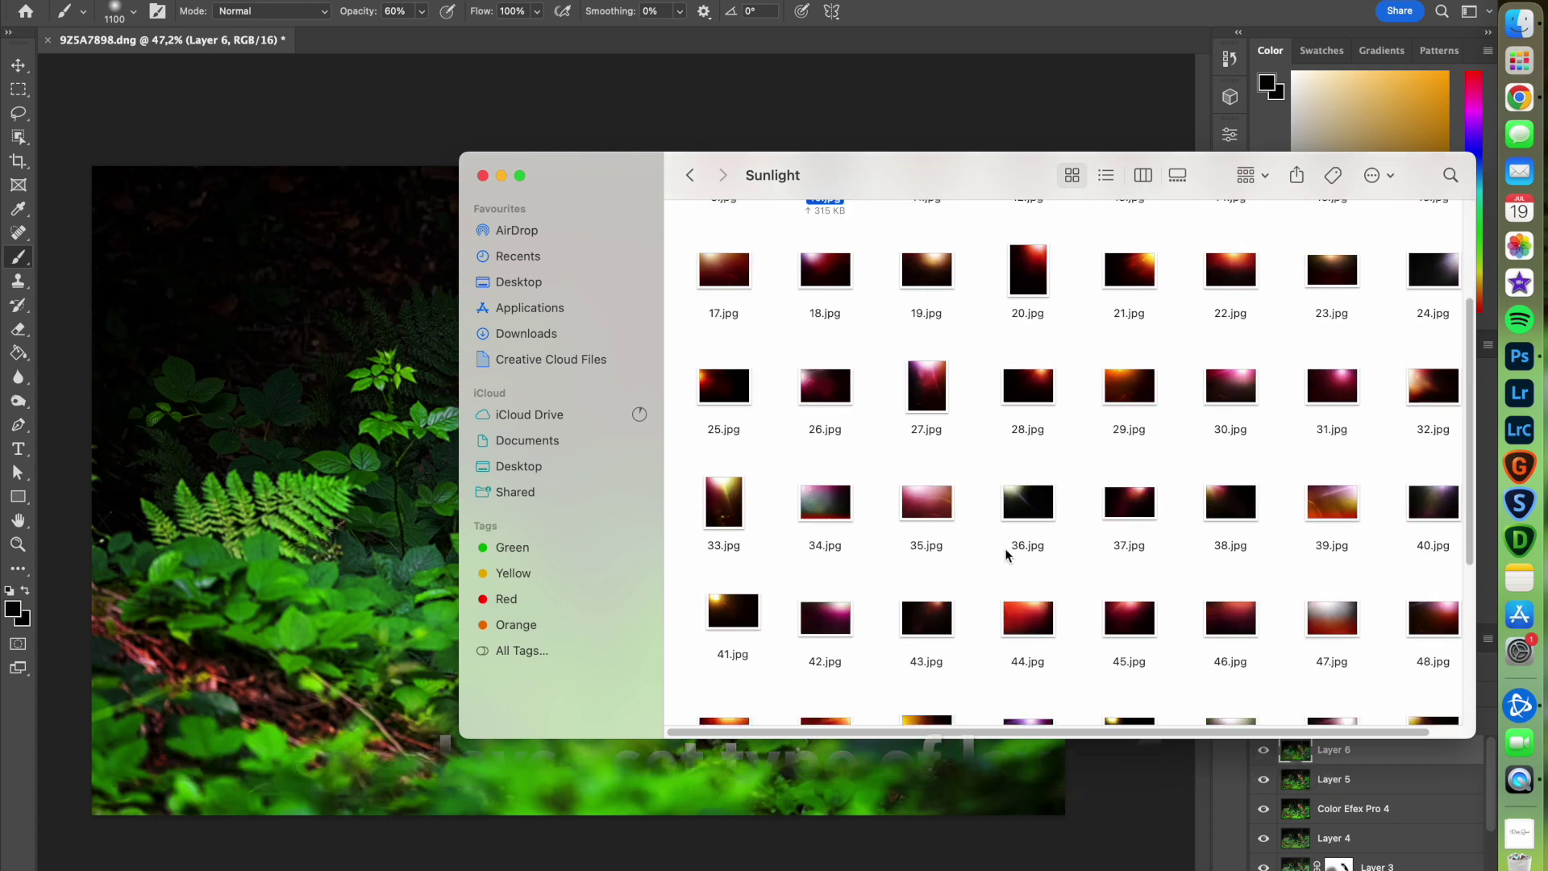
scroll(1000, 557, down, 2)
scroll(990, 559, down, 3)
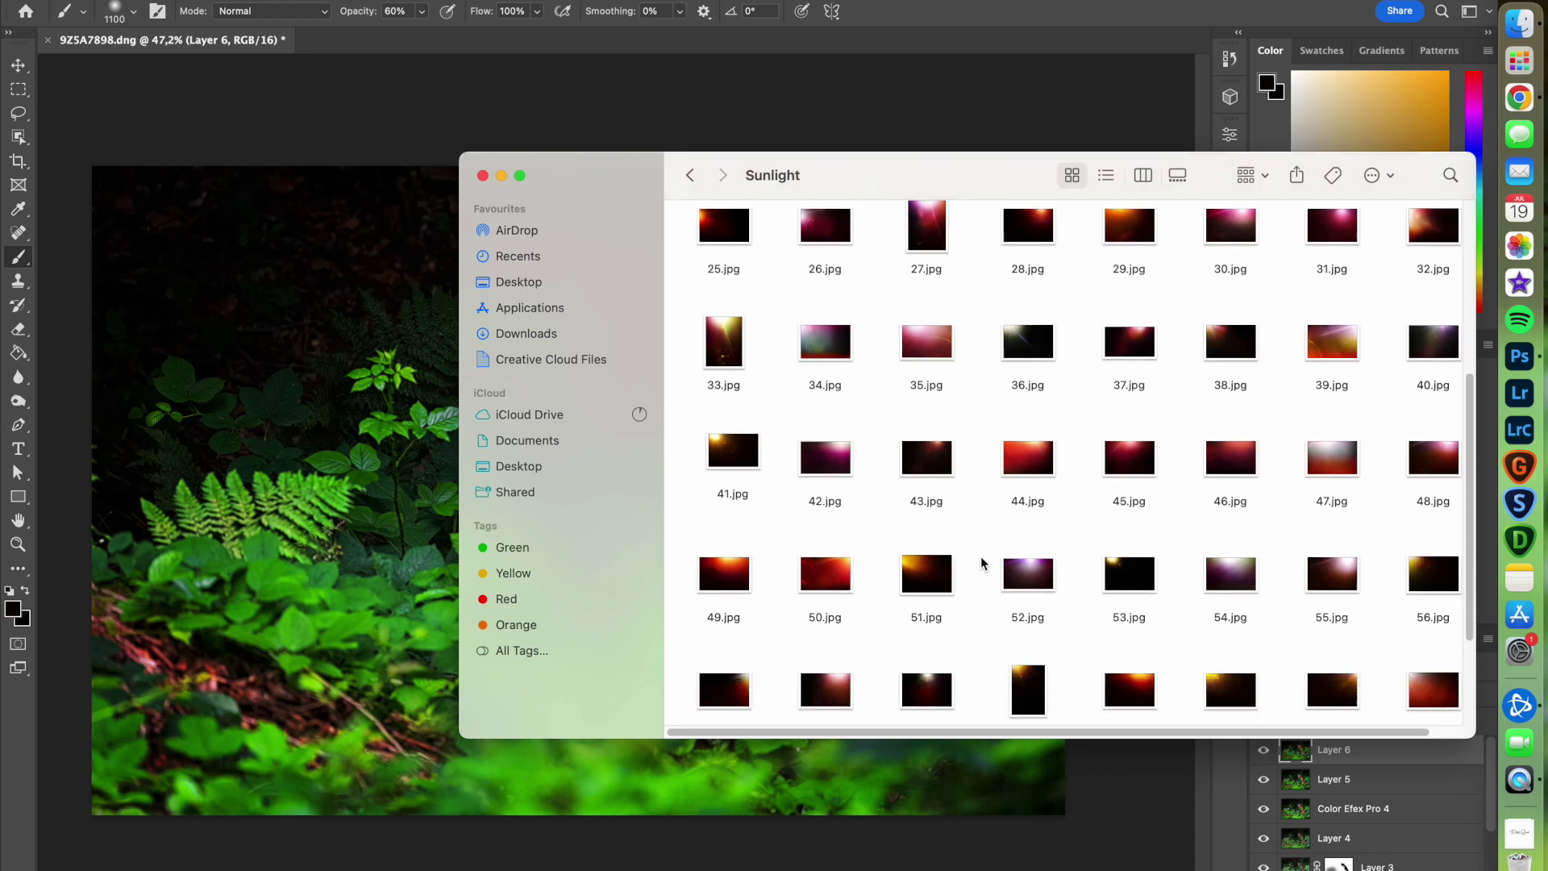
scroll(981, 562, up, 1)
scroll(981, 562, down, 3)
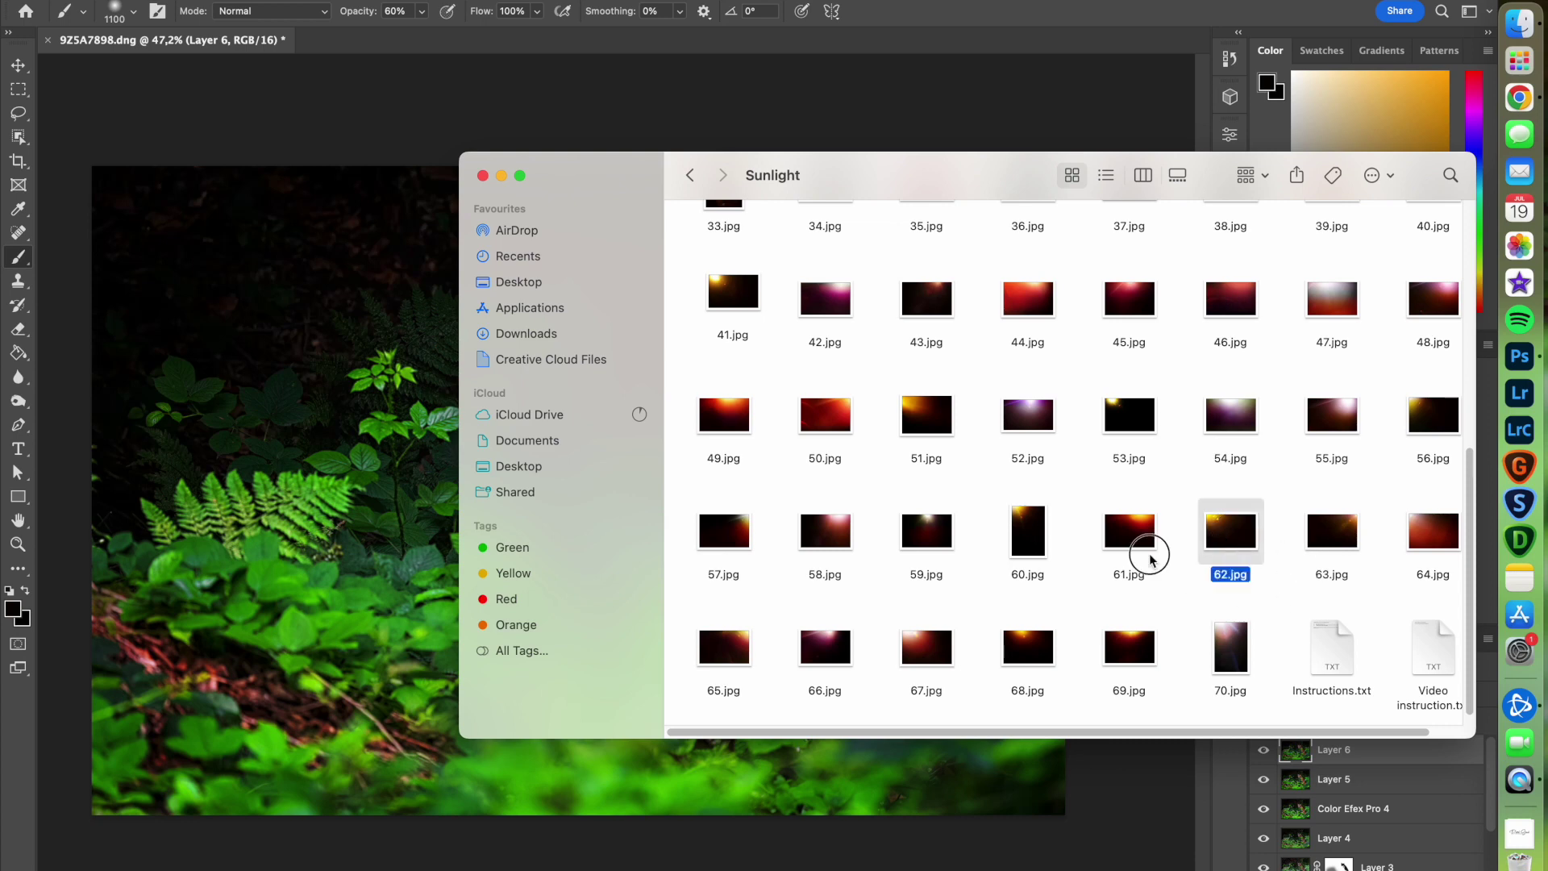
drag(1230, 538, 298, 548)
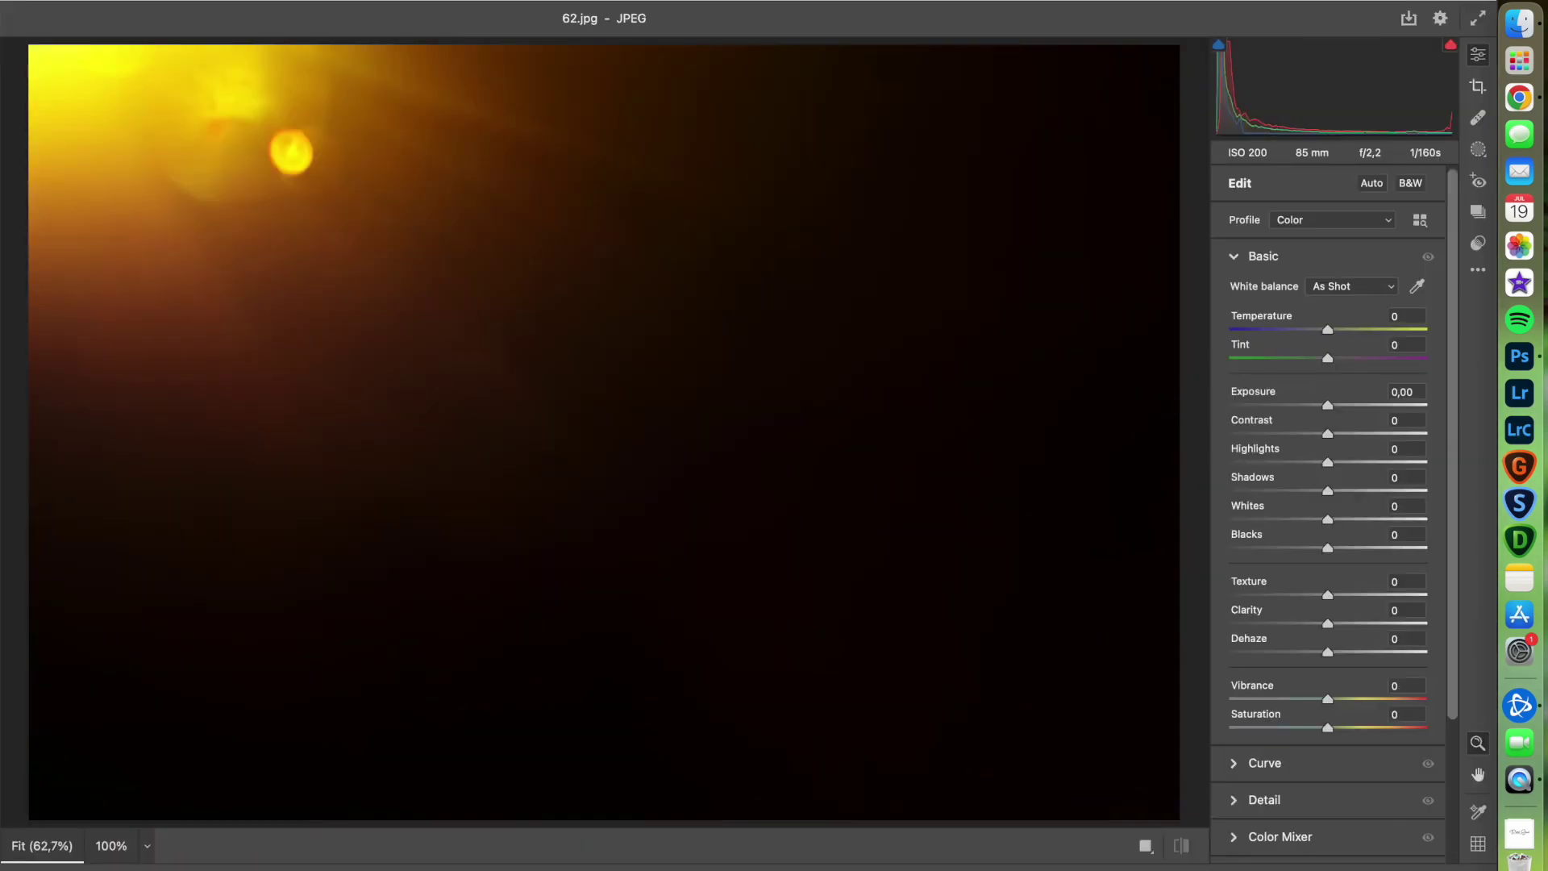
Place the 62.jpg flare as a layer and scale it to about 118% to cover the photo.
key(Return)
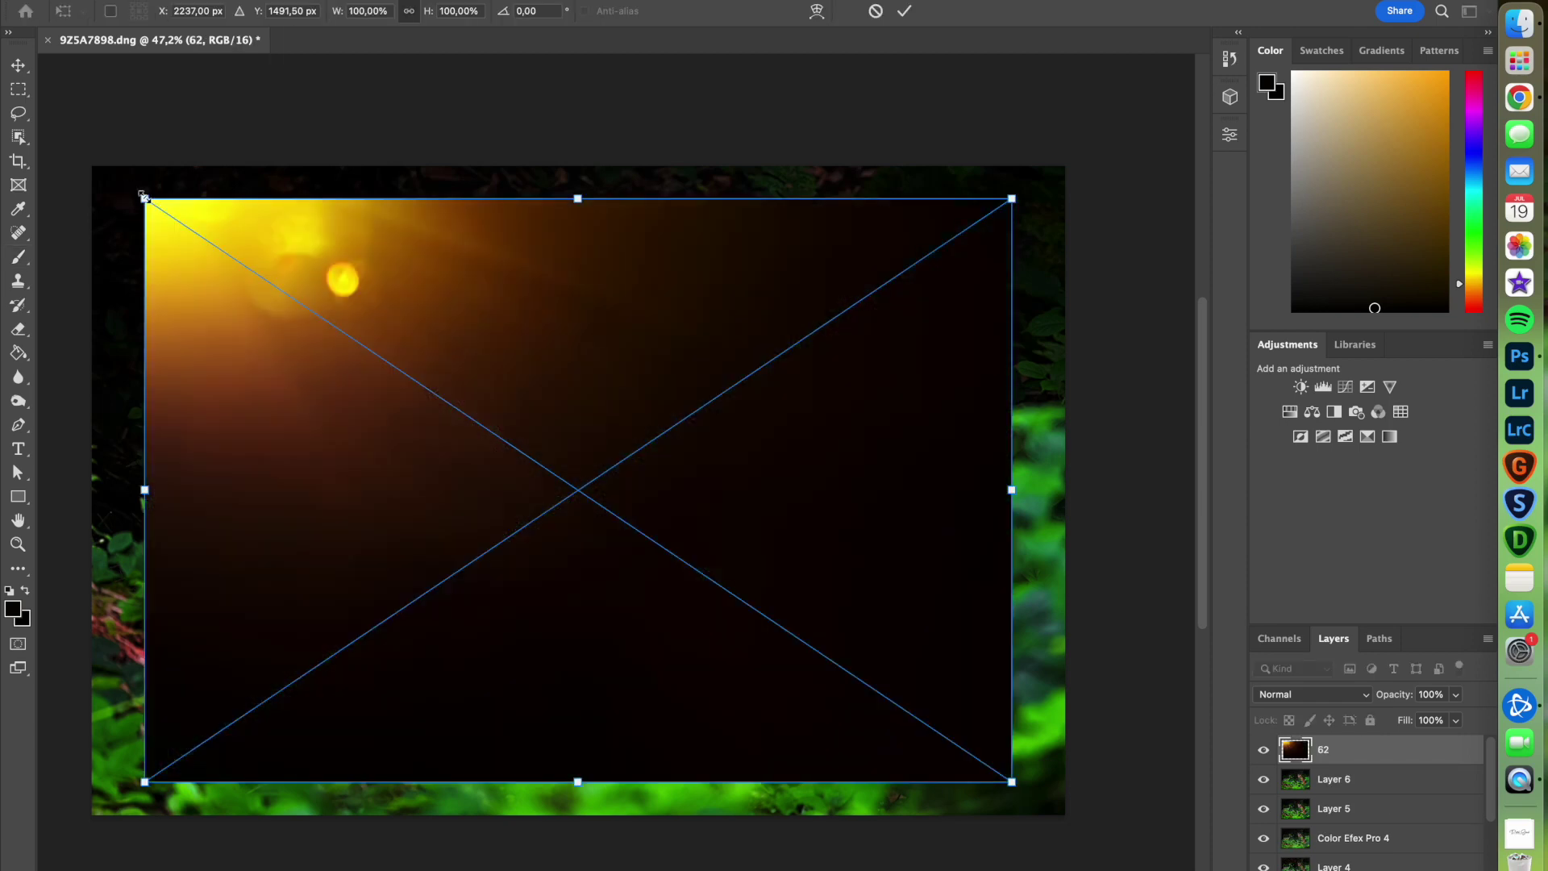
drag(143, 196, 79, 154)
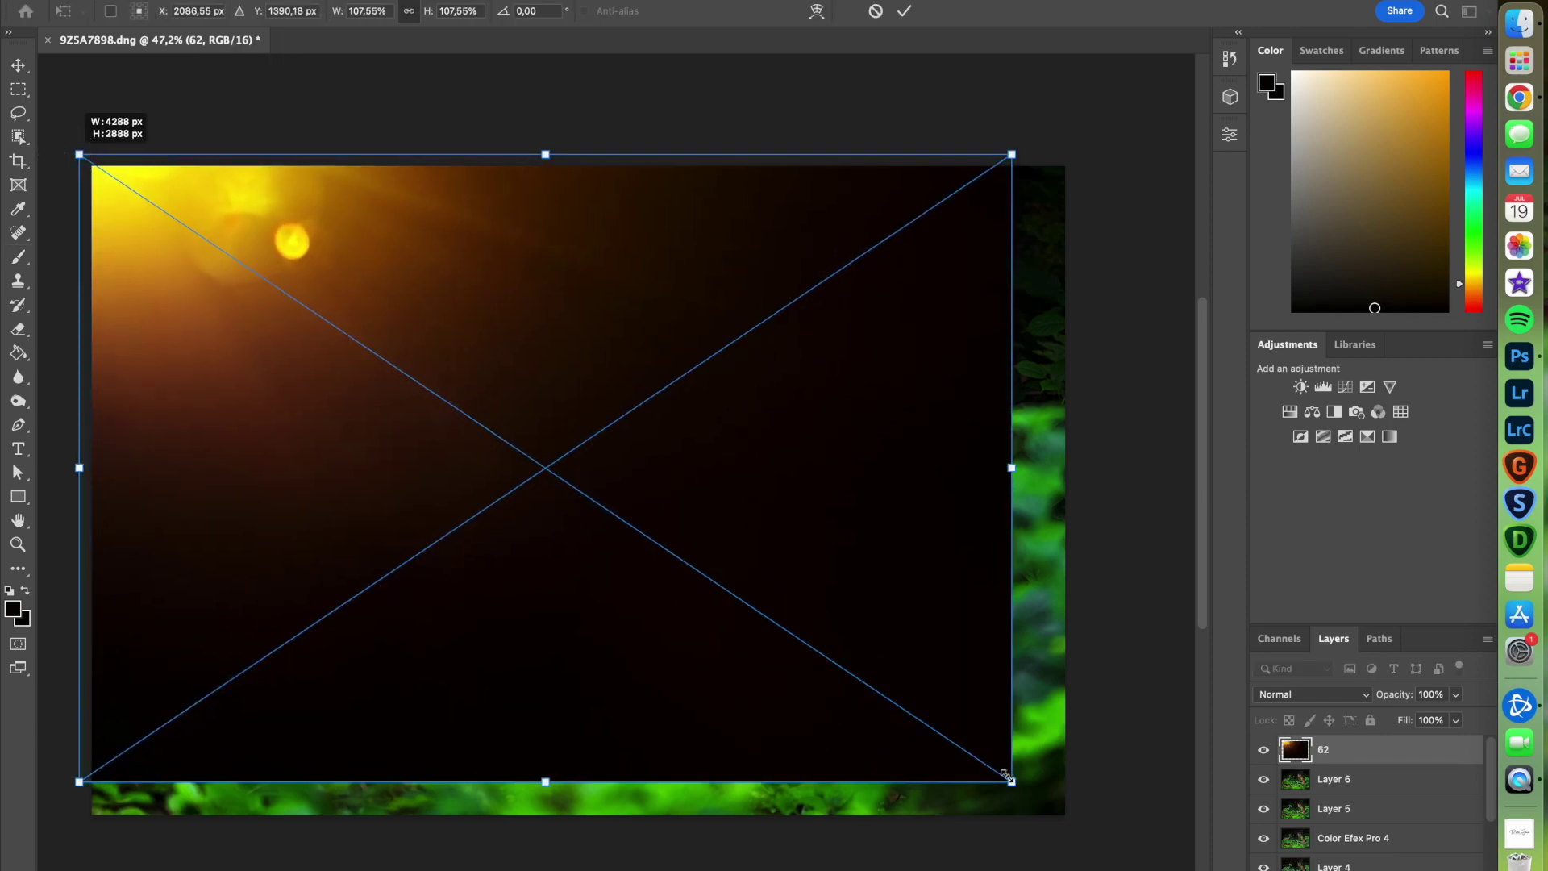
drag(1006, 775, 1093, 838)
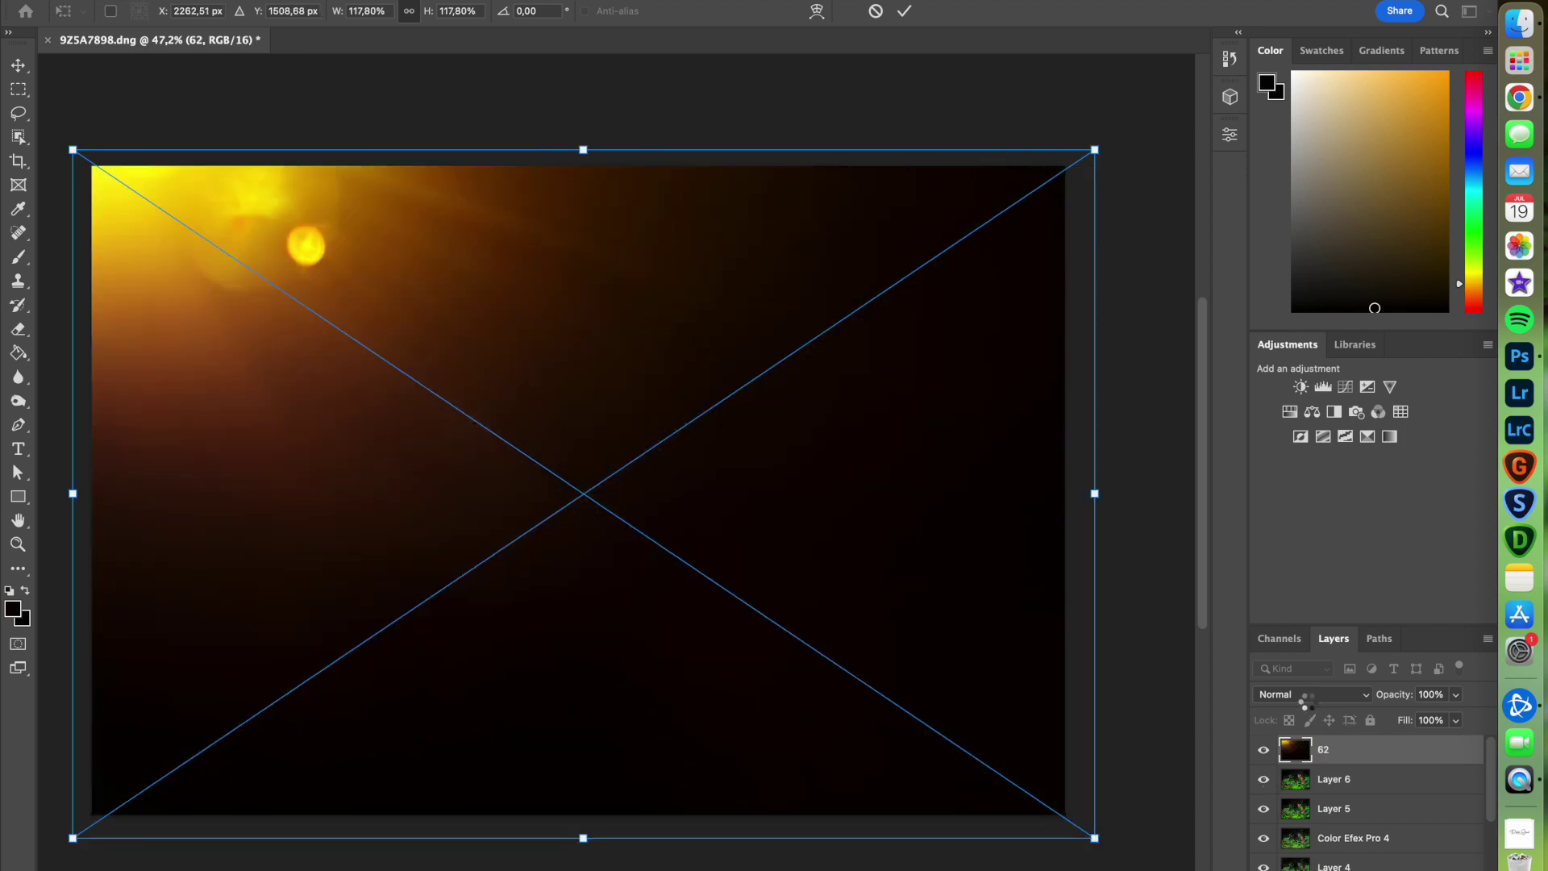
key(Return)
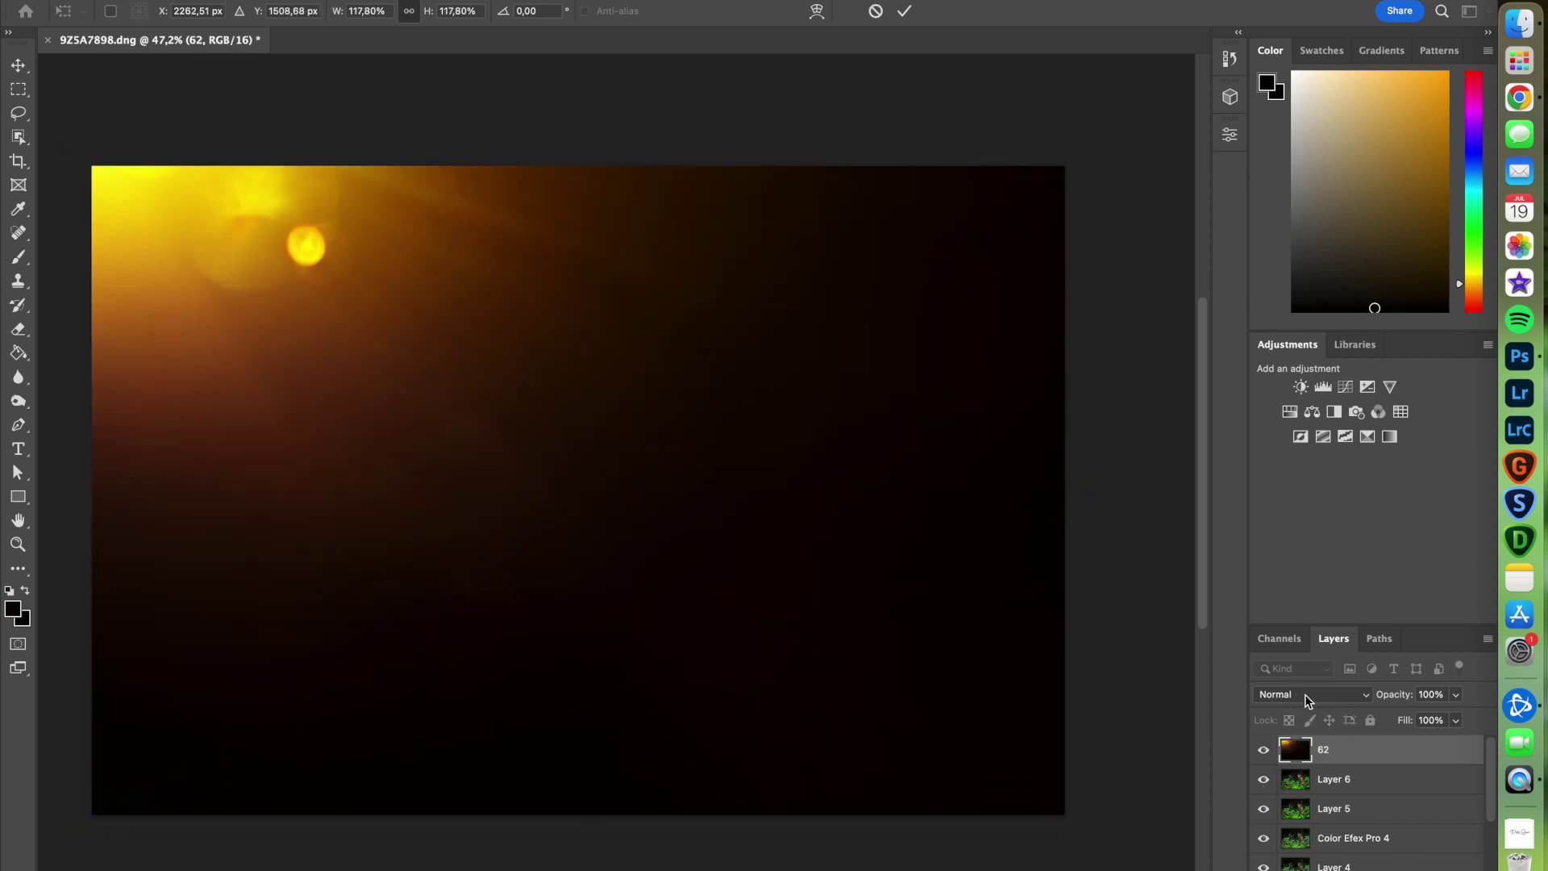
key(b)
click(1306, 695)
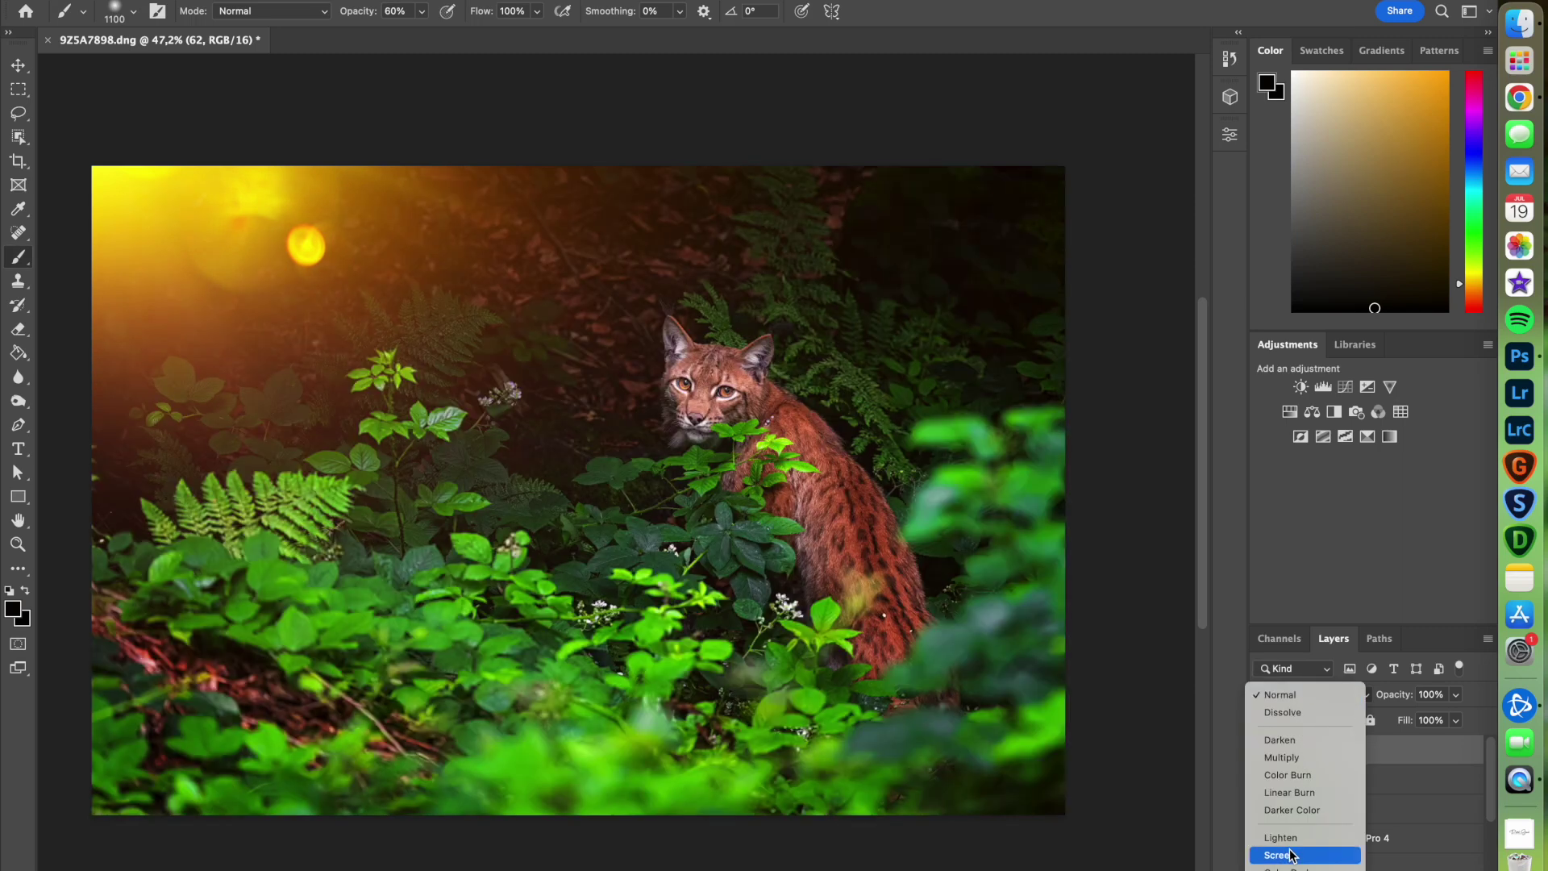
Set the flare layer to Screen blend mode and add a layer mask.
click(1290, 854)
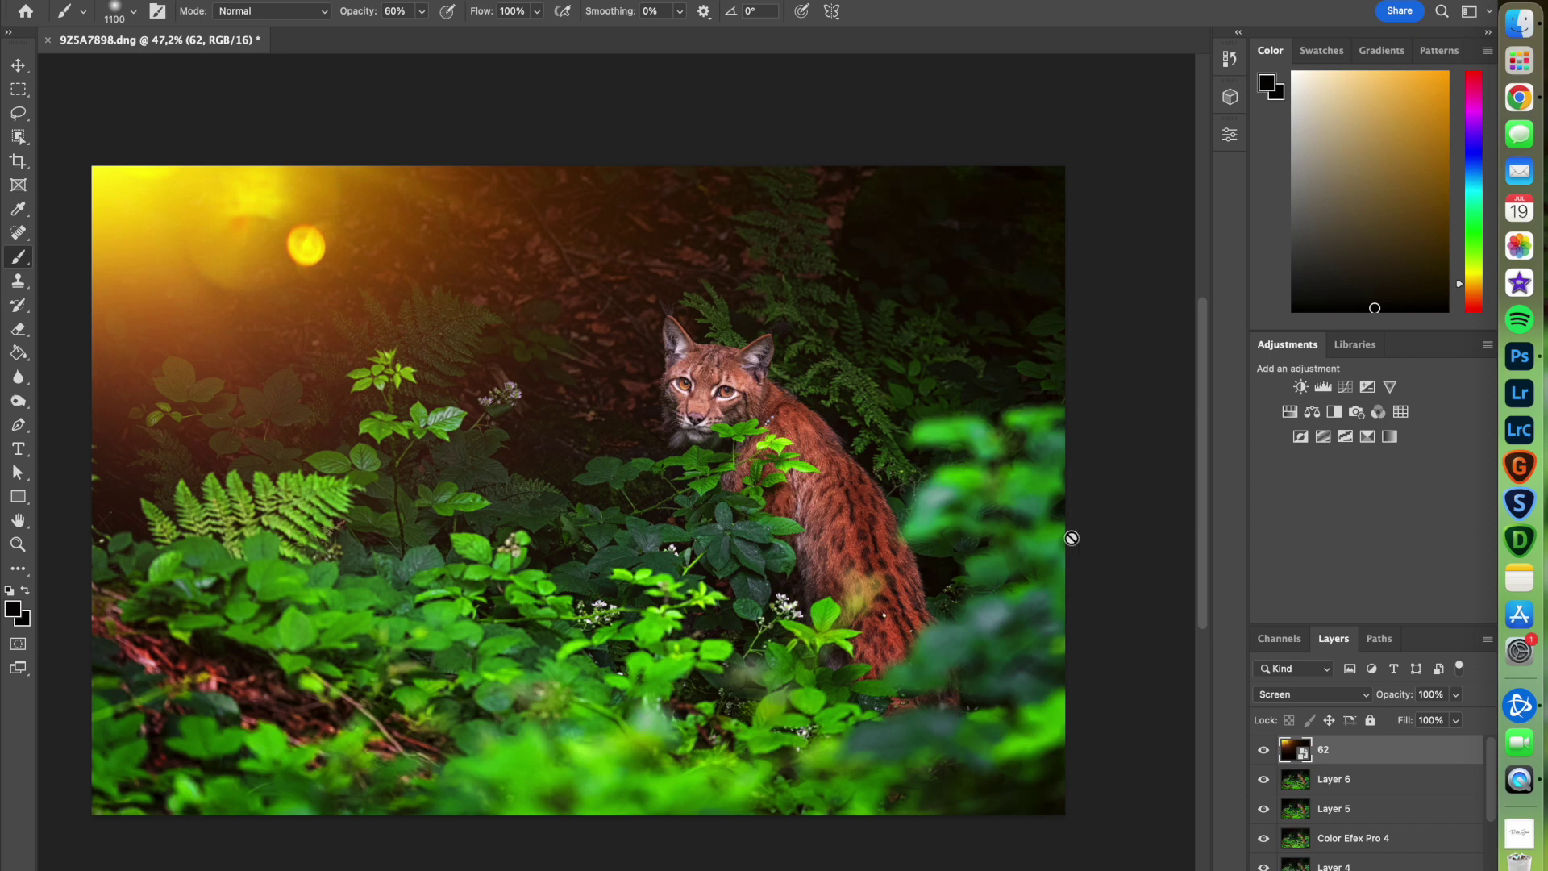
click(1330, 866)
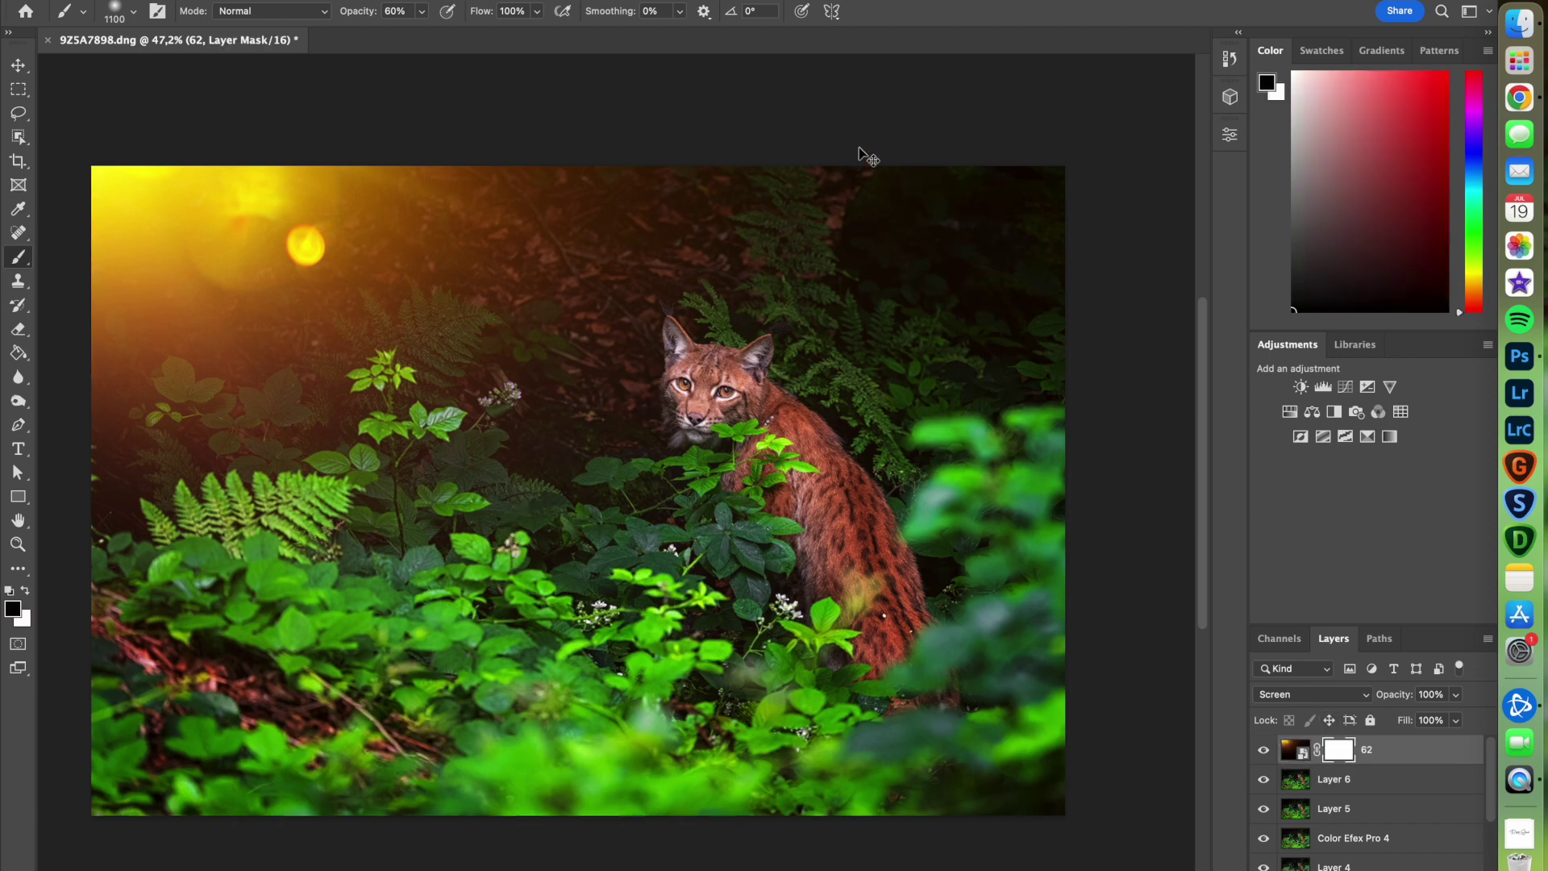
key(super+1)
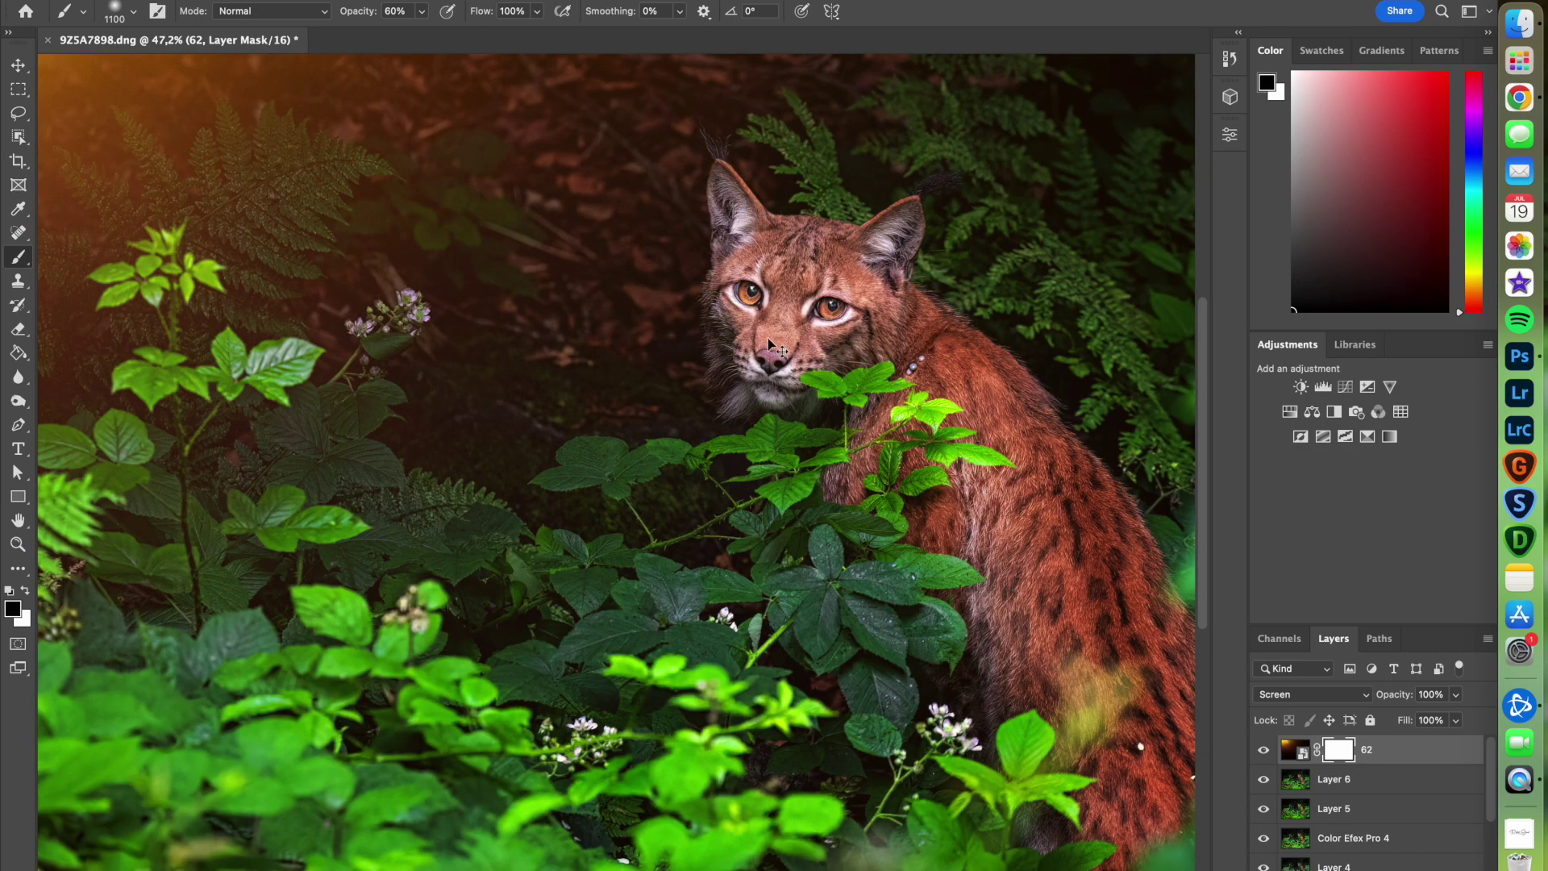
click(19, 258)
key(super+1)
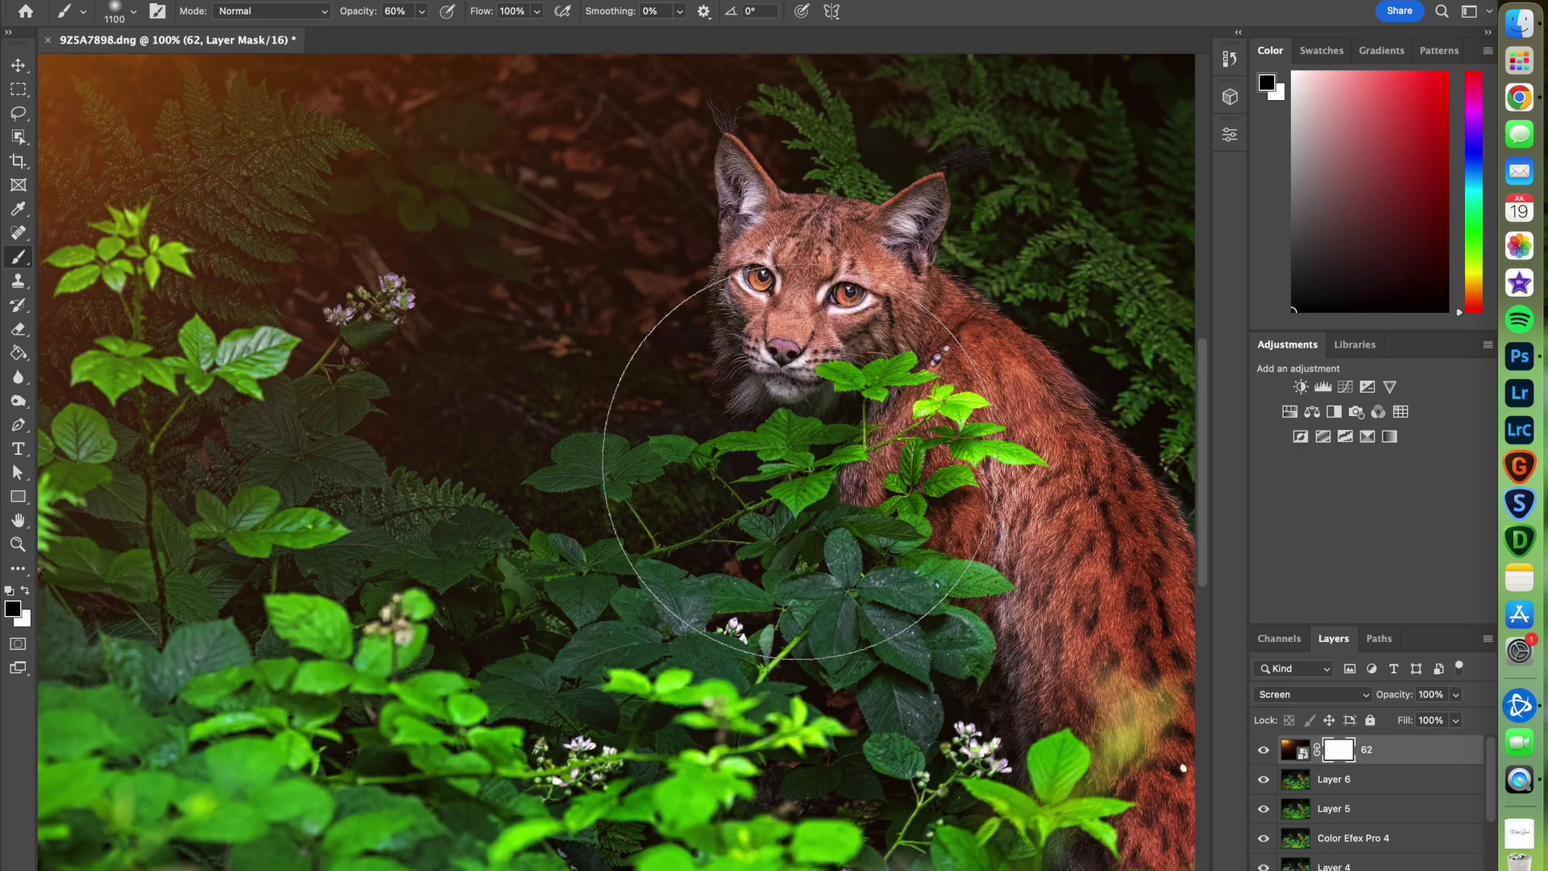
Paint black on the mask over the lynx at 49% opacity, using brush sizes 125–250.
click(422, 11)
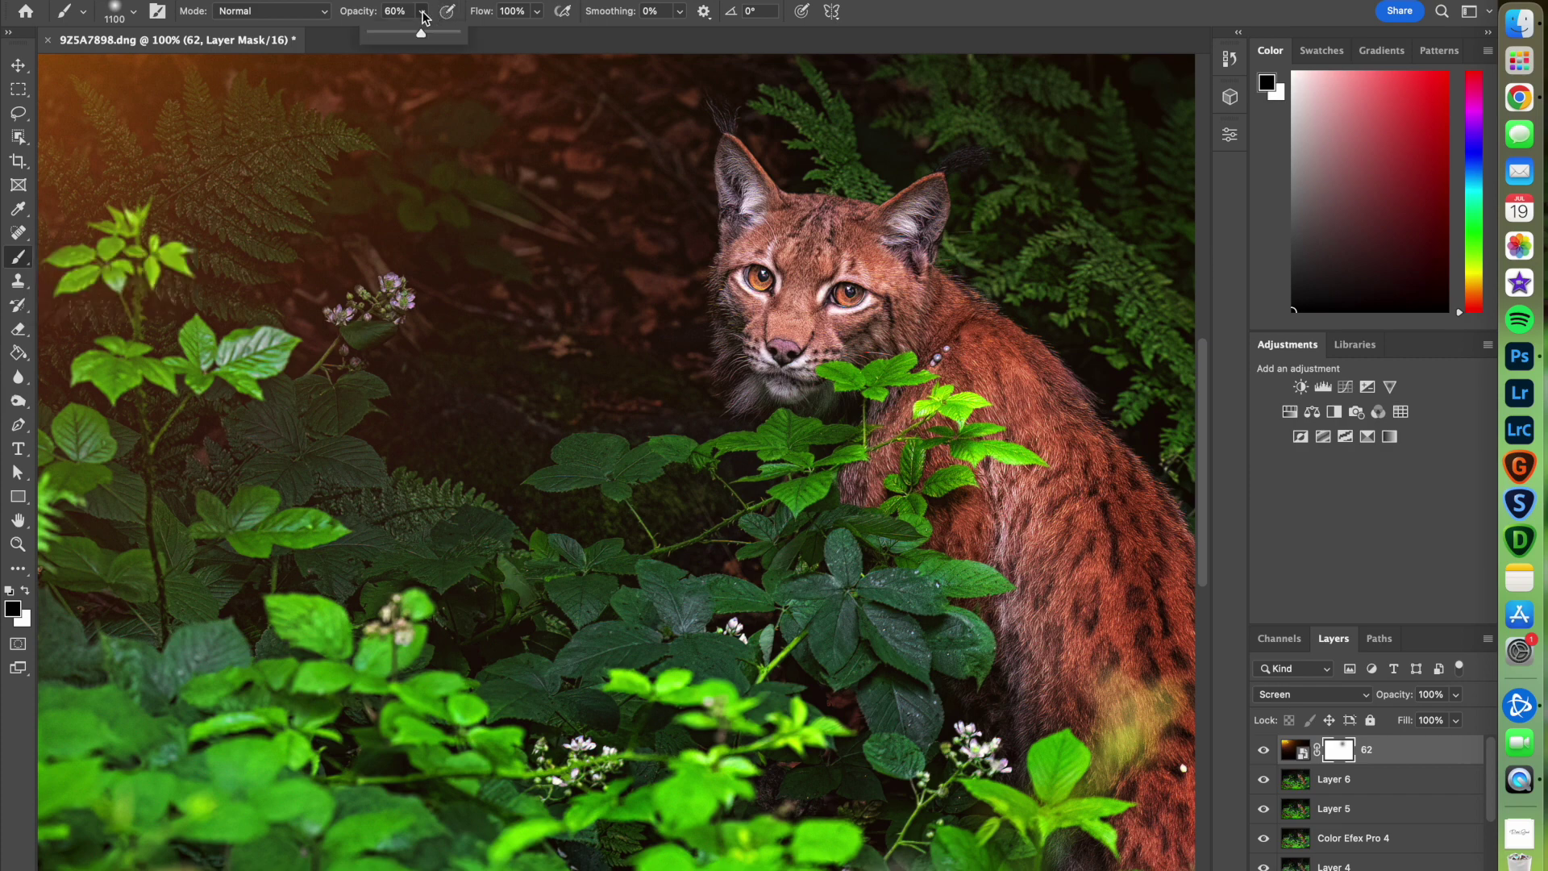
drag(417, 39, 410, 37)
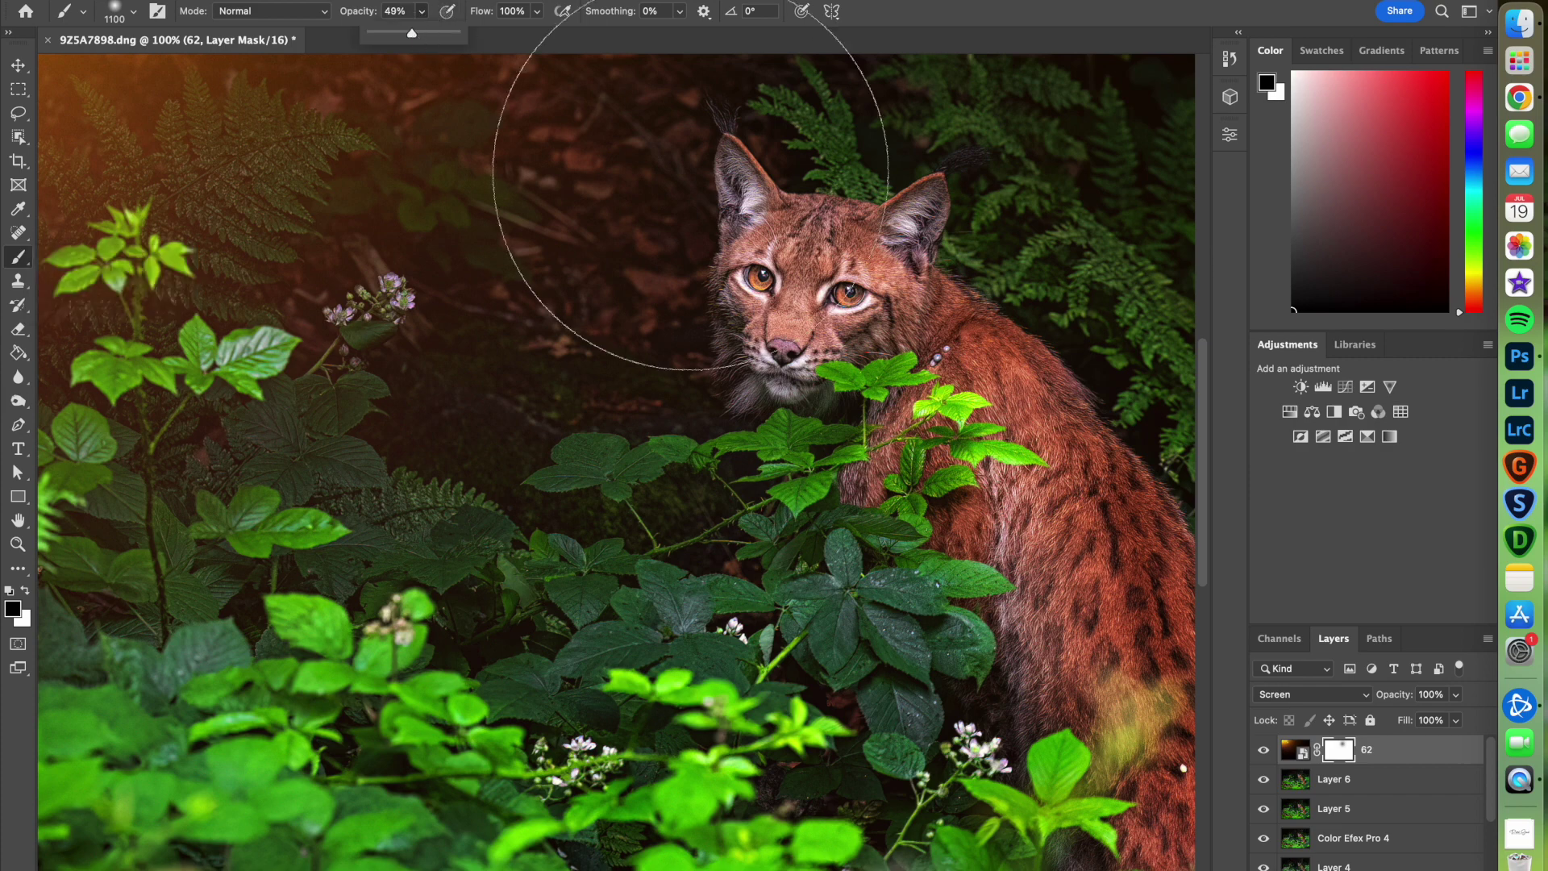
key(p)
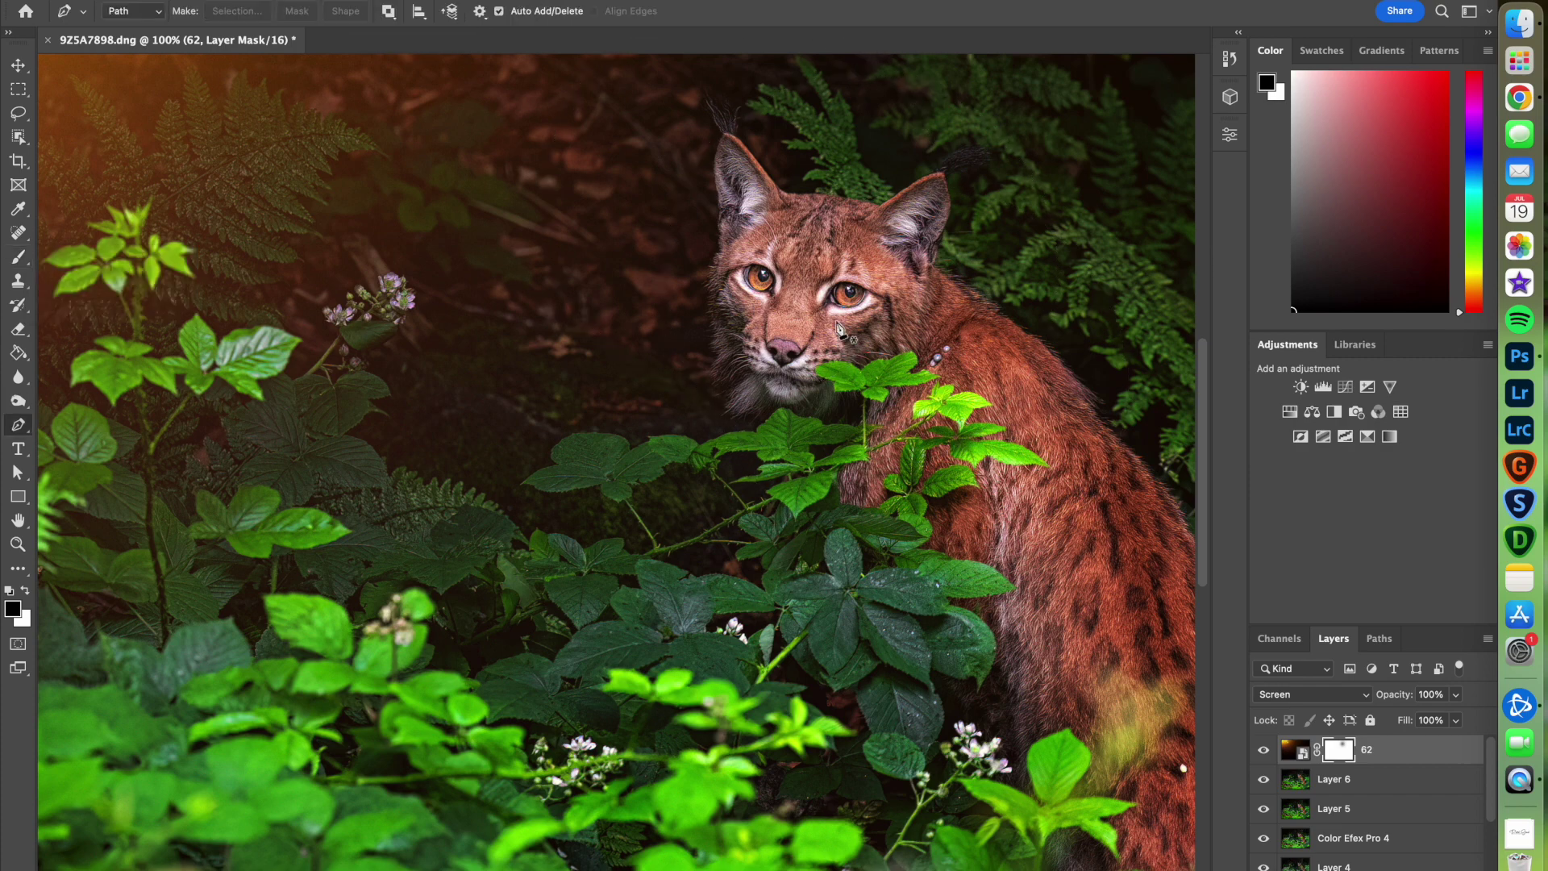
click(18, 255)
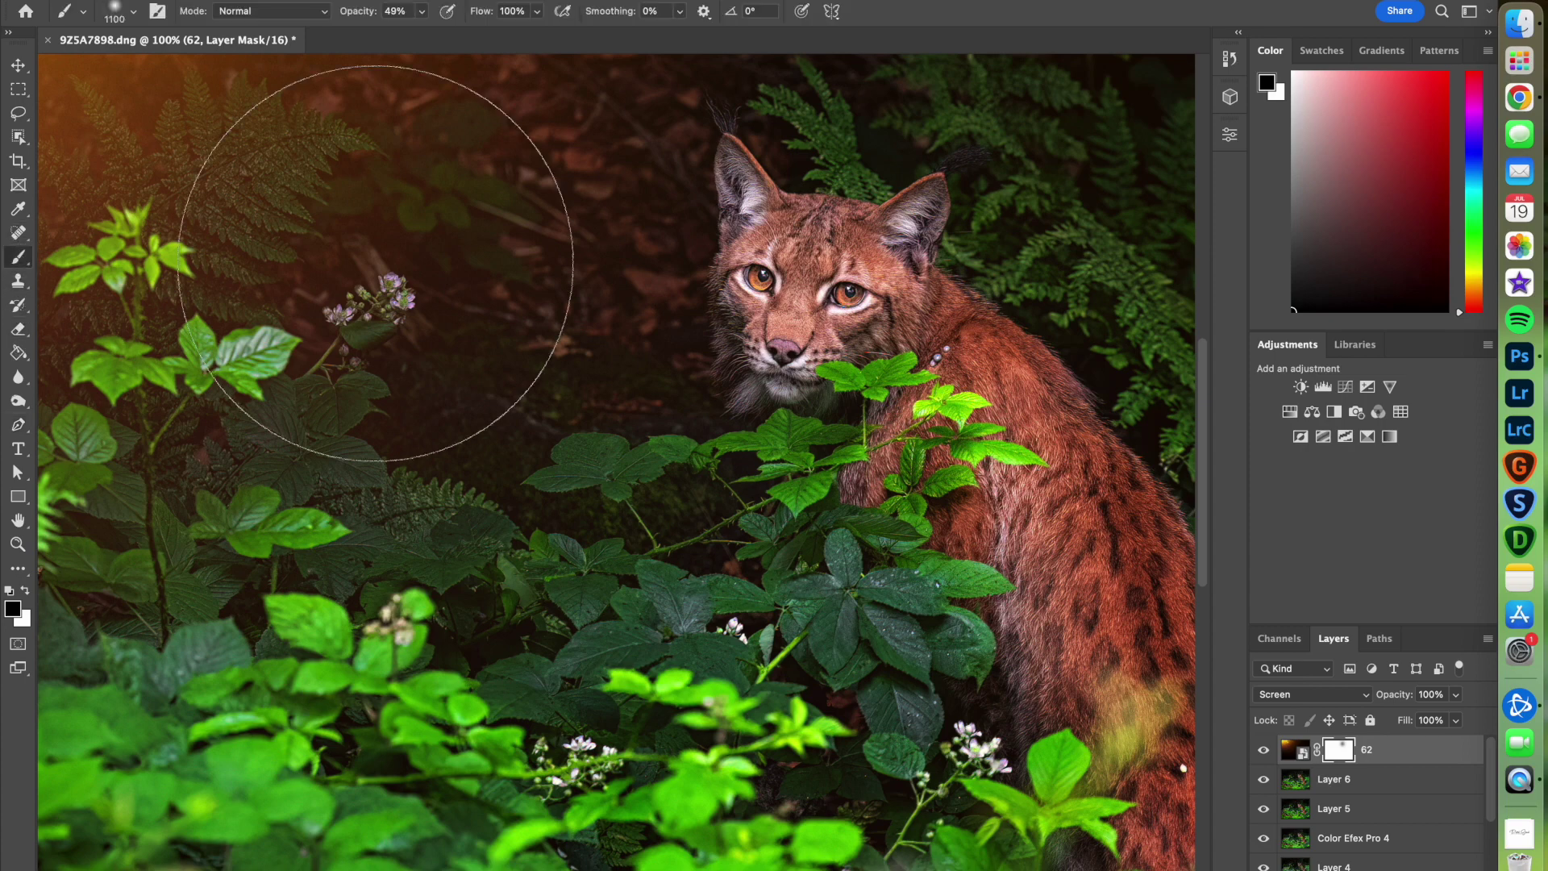
key(bracketleft)
key(bracketleft)
key(bracketleft)
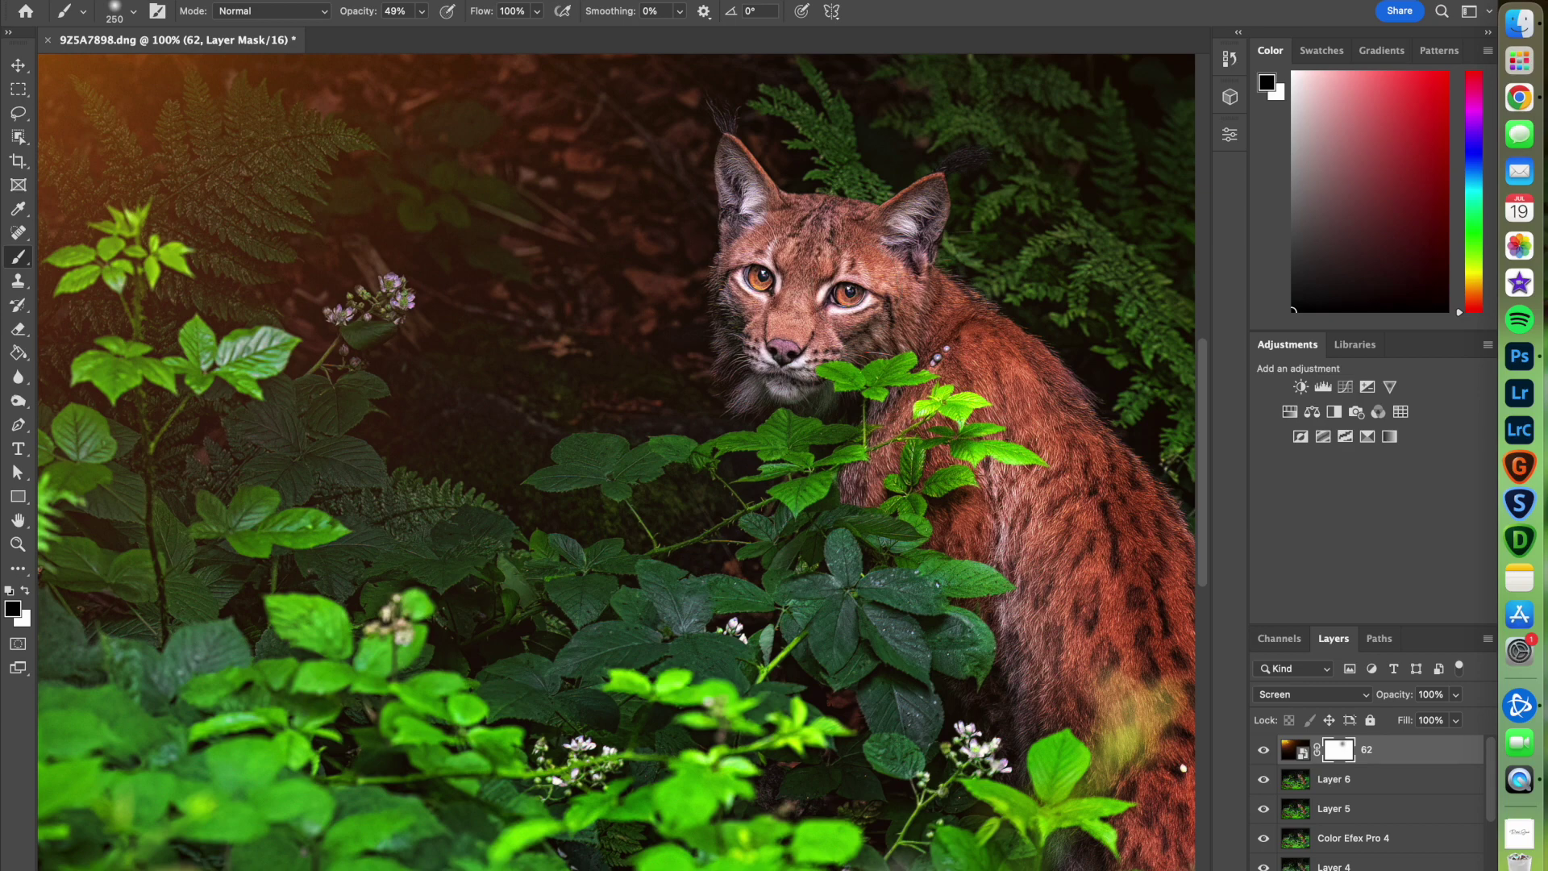
key(bracketleft)
key(bracketleft)
key(bracketleft)
key(bracketright)
key(bracketright)
key(bracketright)
key(bracketright)
key(bracketleft)
key(bracketleft)
key(bracketleft)
key(bracketright)
key(bracketright)
key(bracketright)
scroll(883, 316, down, 5)
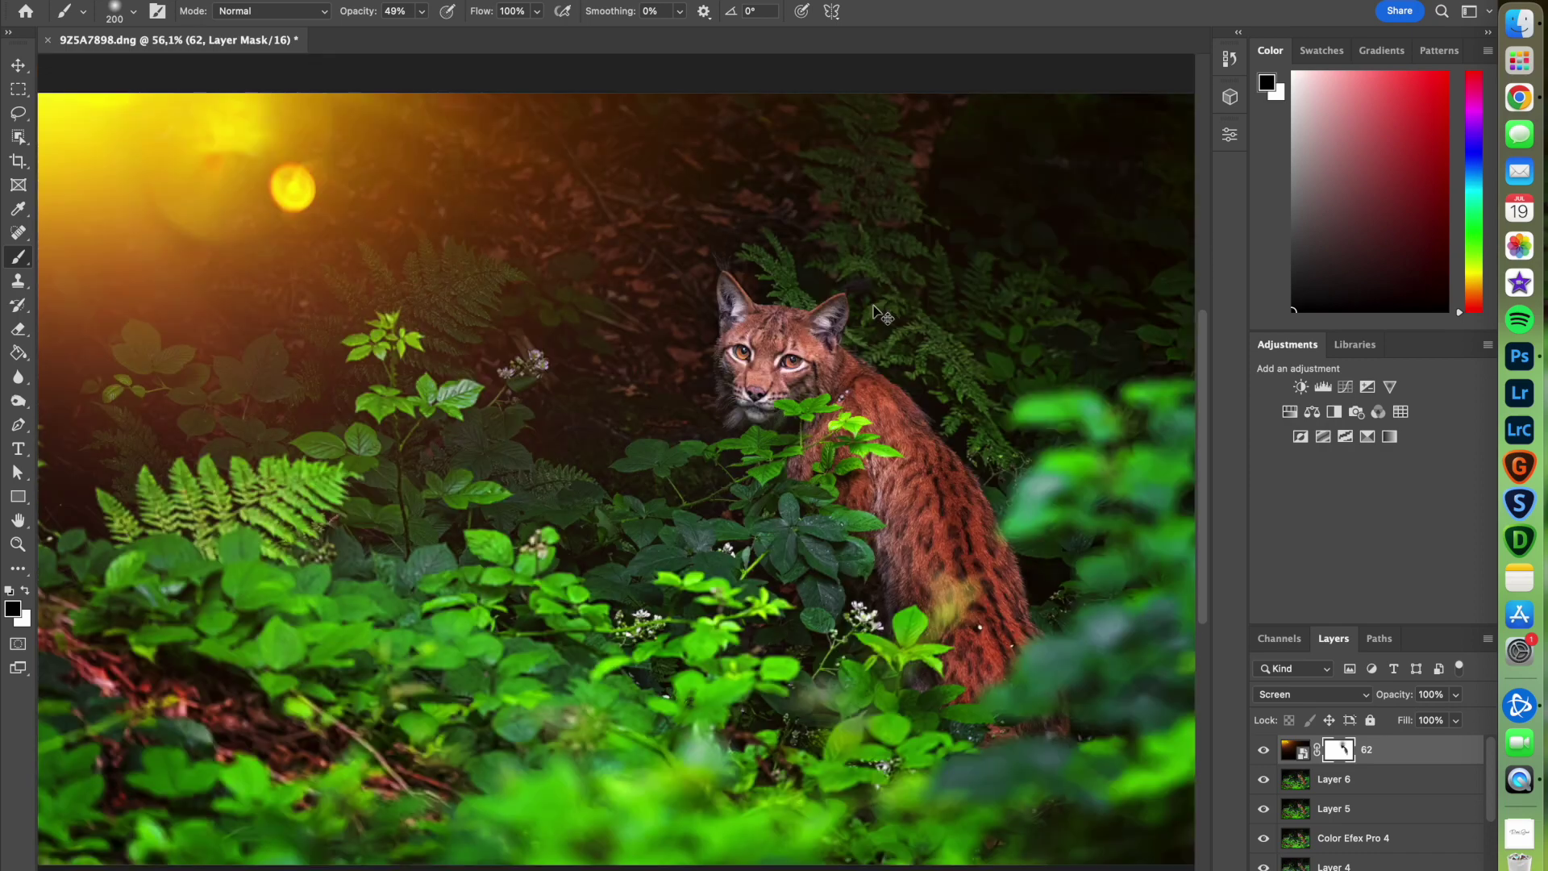
Target the flare layer's image, not its mask, and set the layer opacity to 80%.
scroll(510, 352, down, 1)
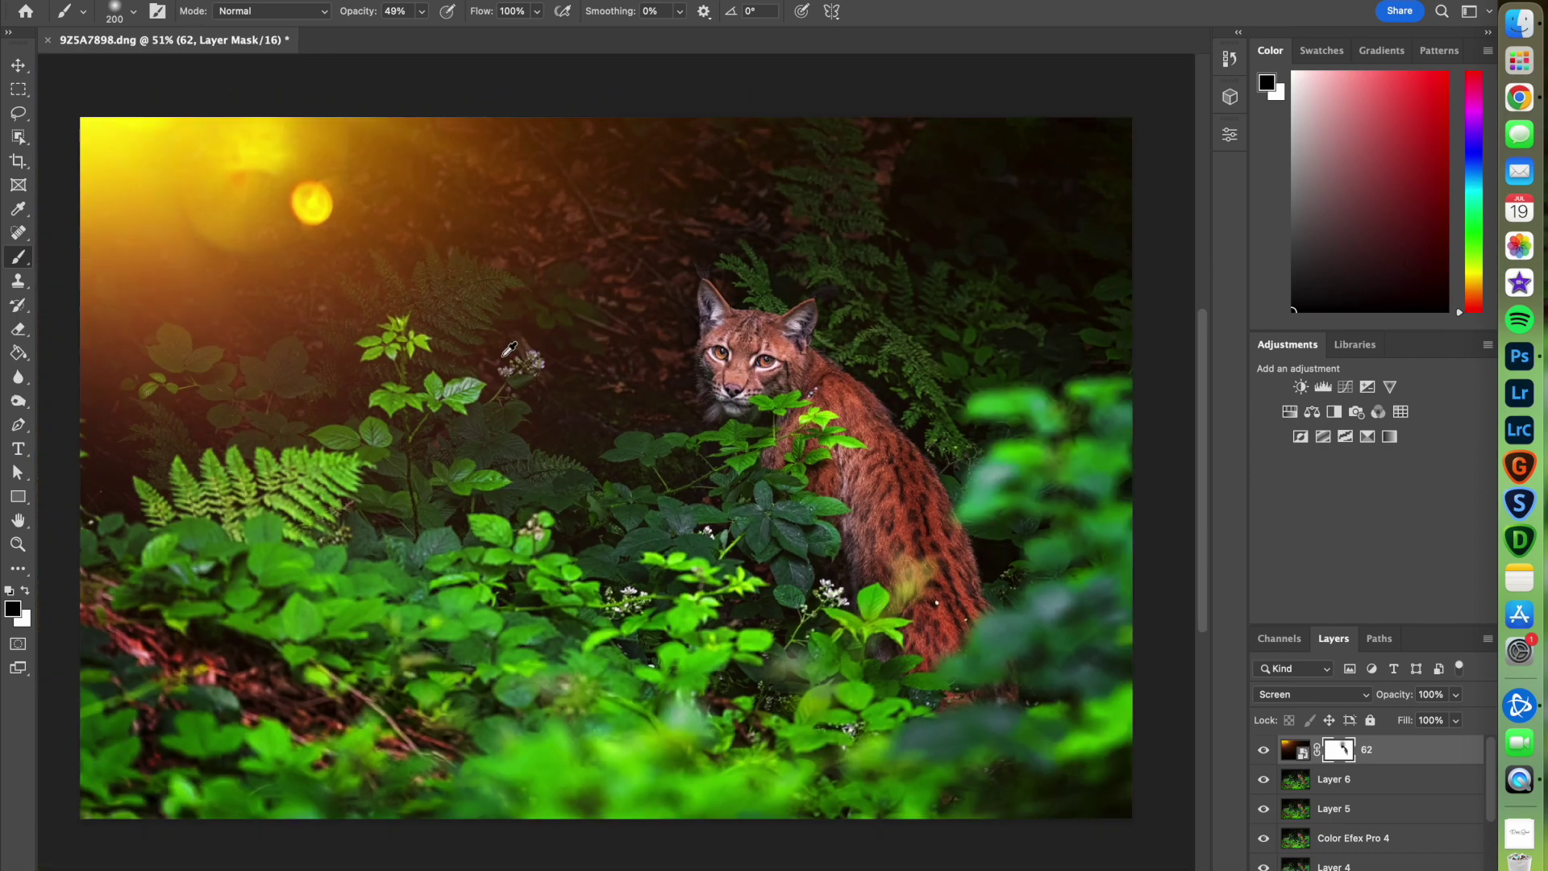
click(1293, 749)
click(1455, 695)
drag(1459, 719, 1330, 726)
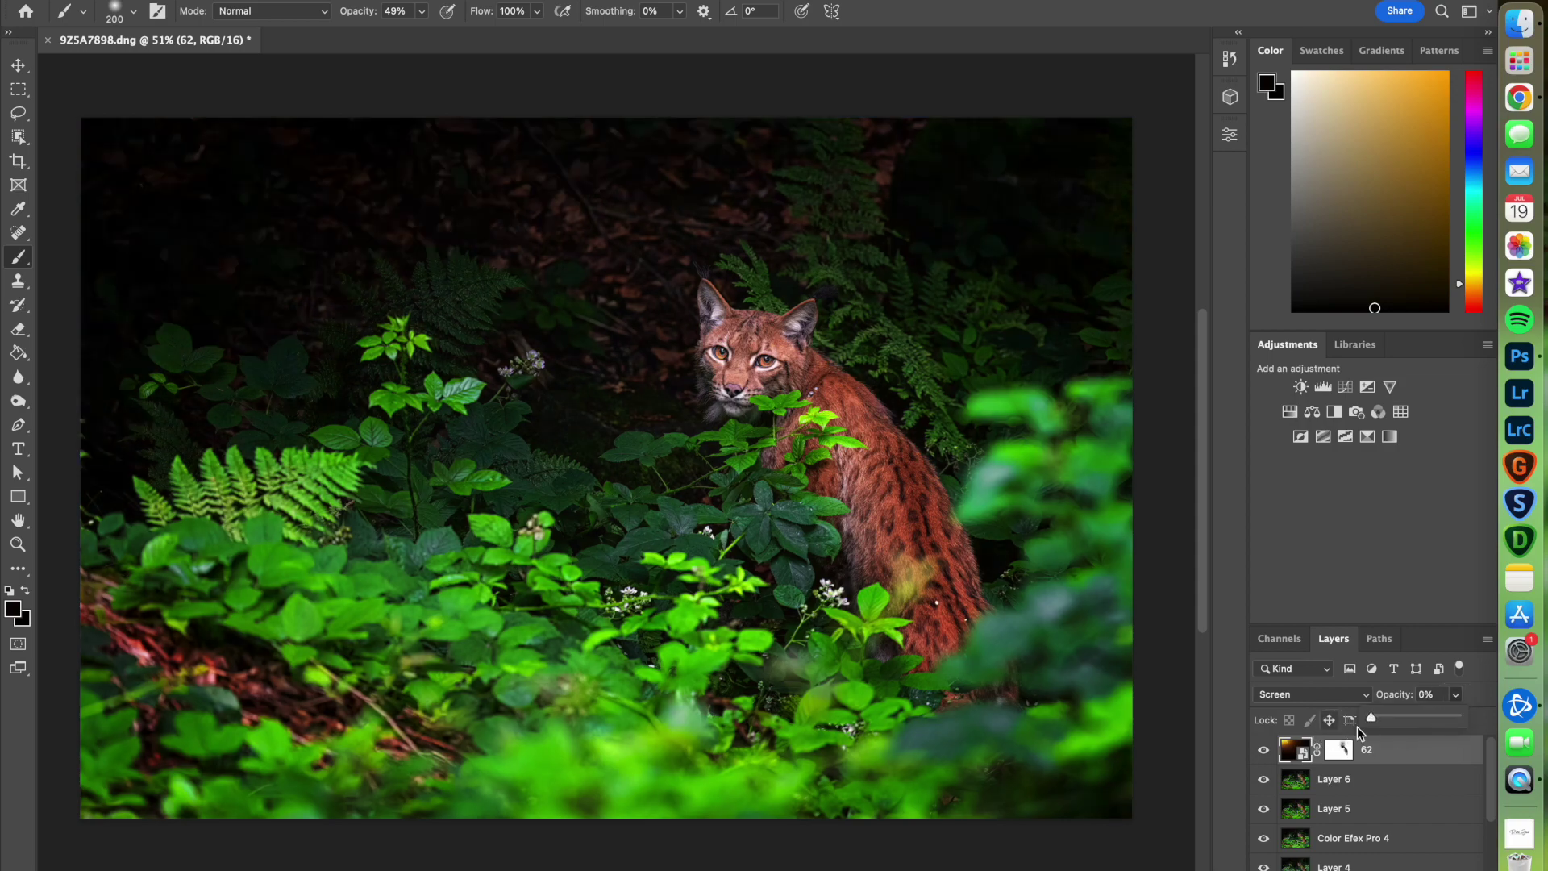
drag(1449, 719, 1441, 719)
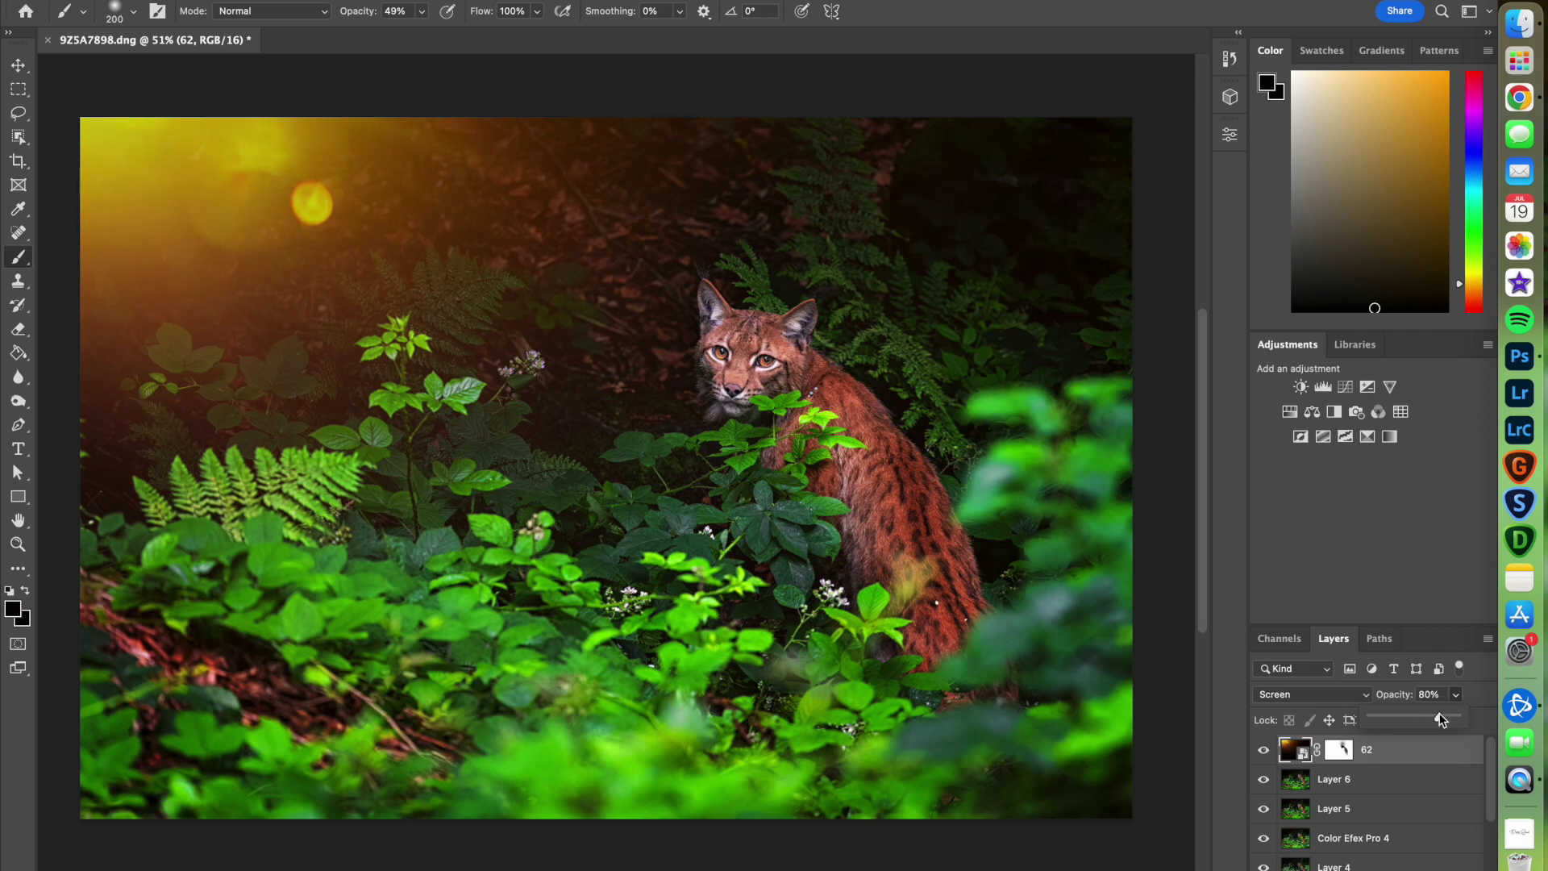
click(1288, 752)
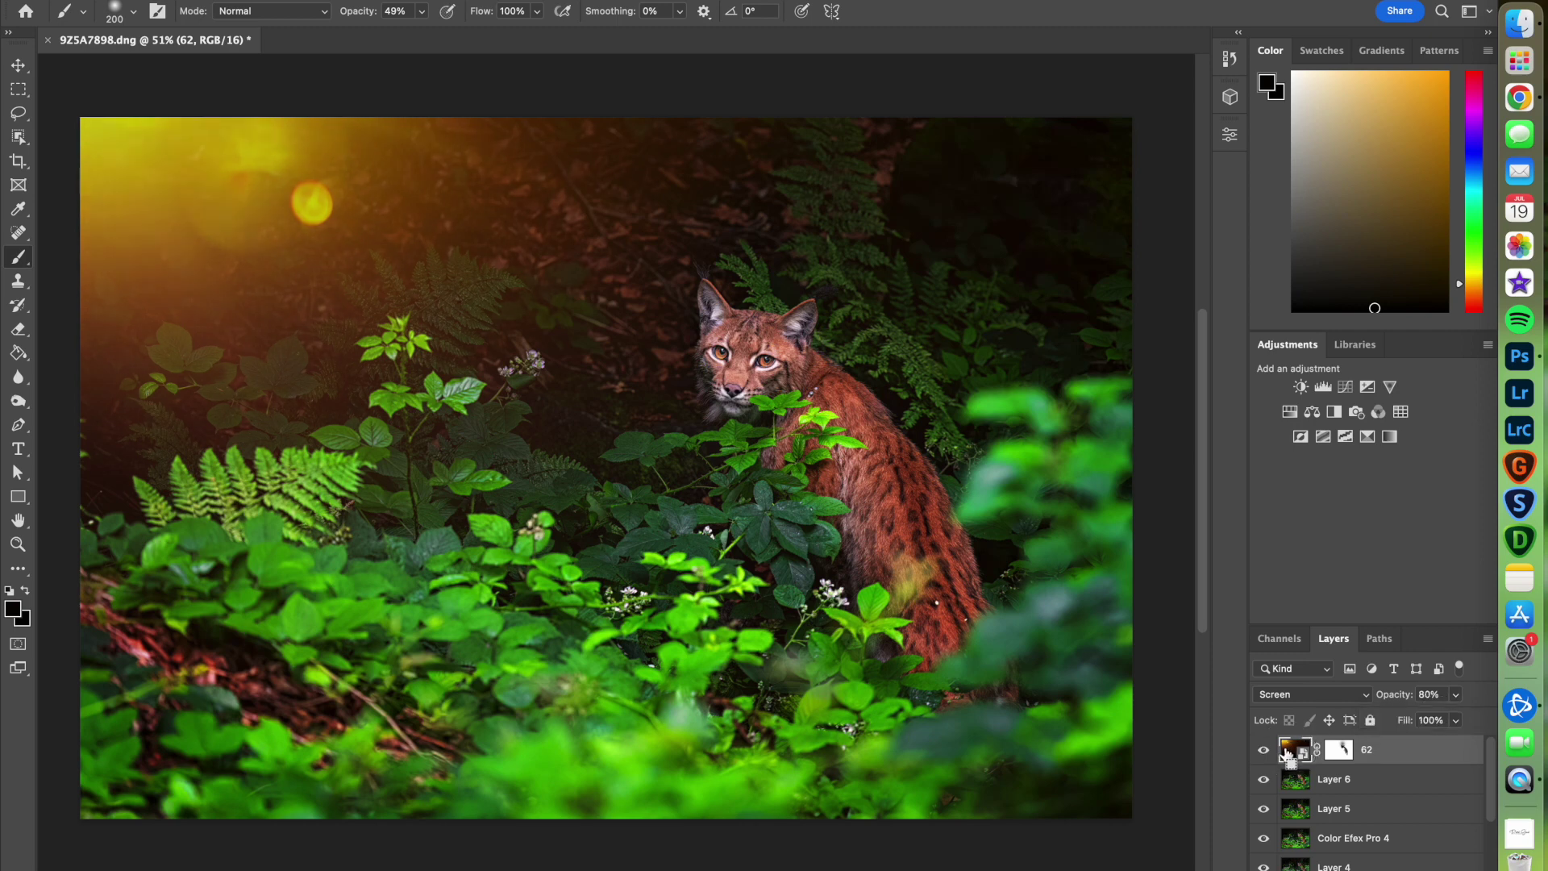
Merge all visible layers into a new layer and open it in the Camera Raw filter.
key(ctrl+alt+shift+e)
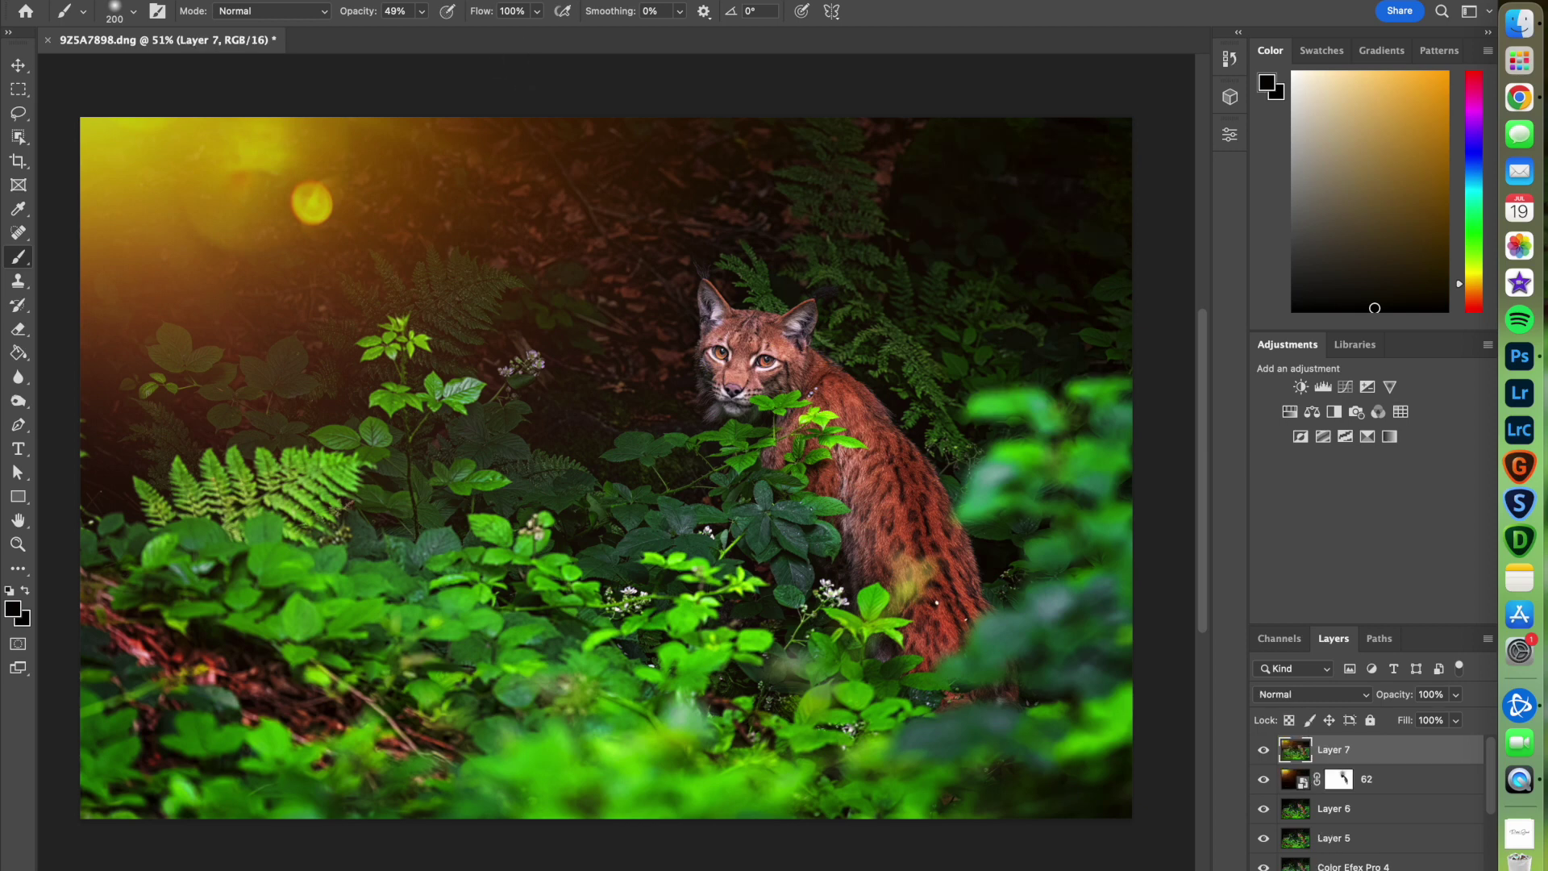
click(424, 8)
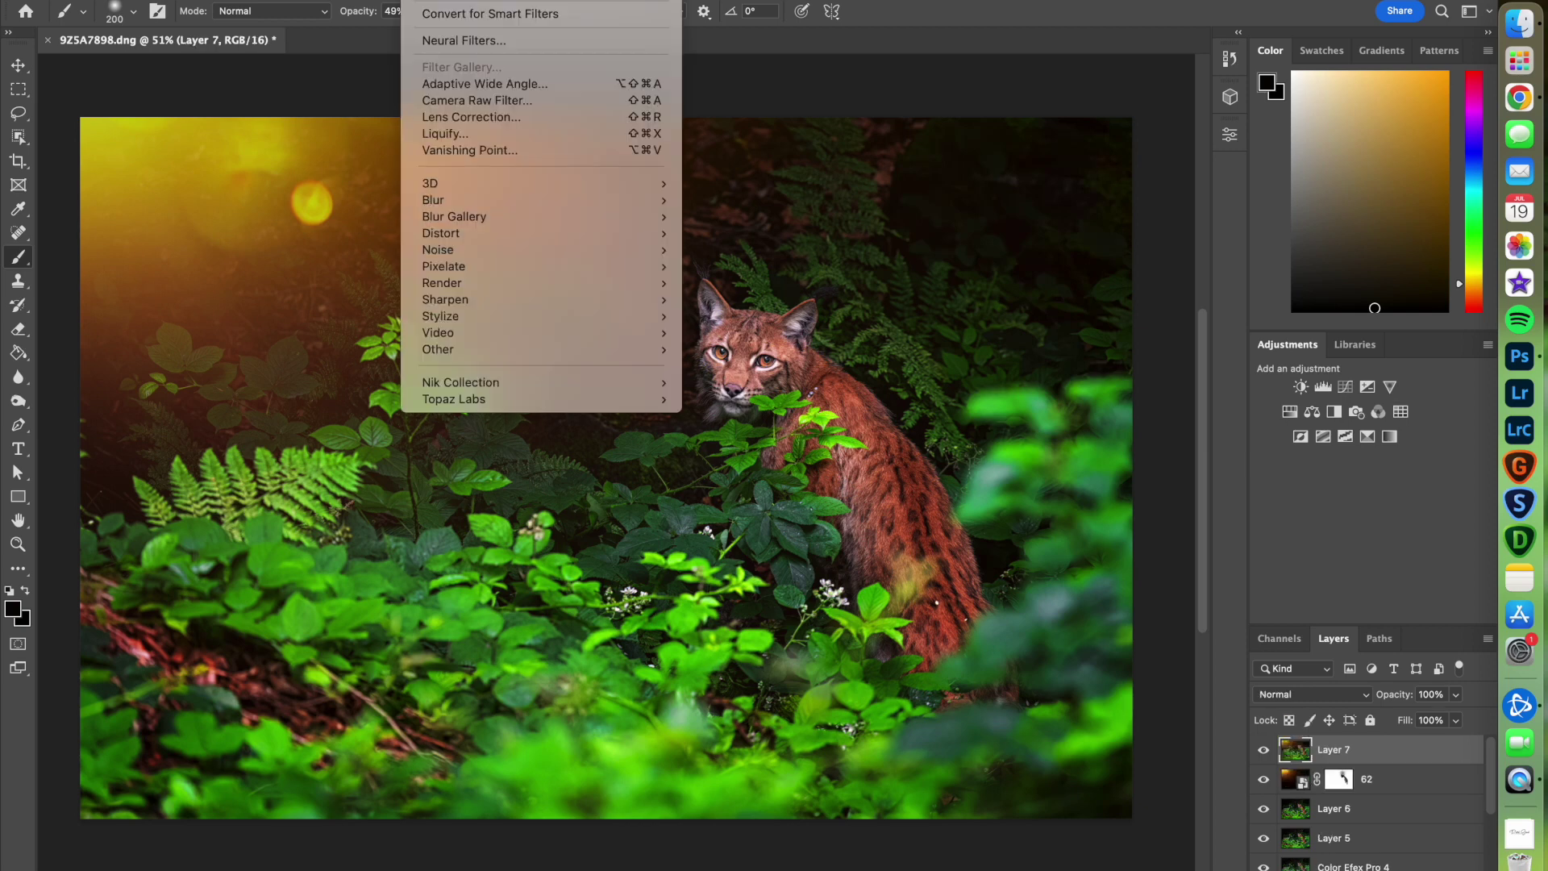
click(508, 100)
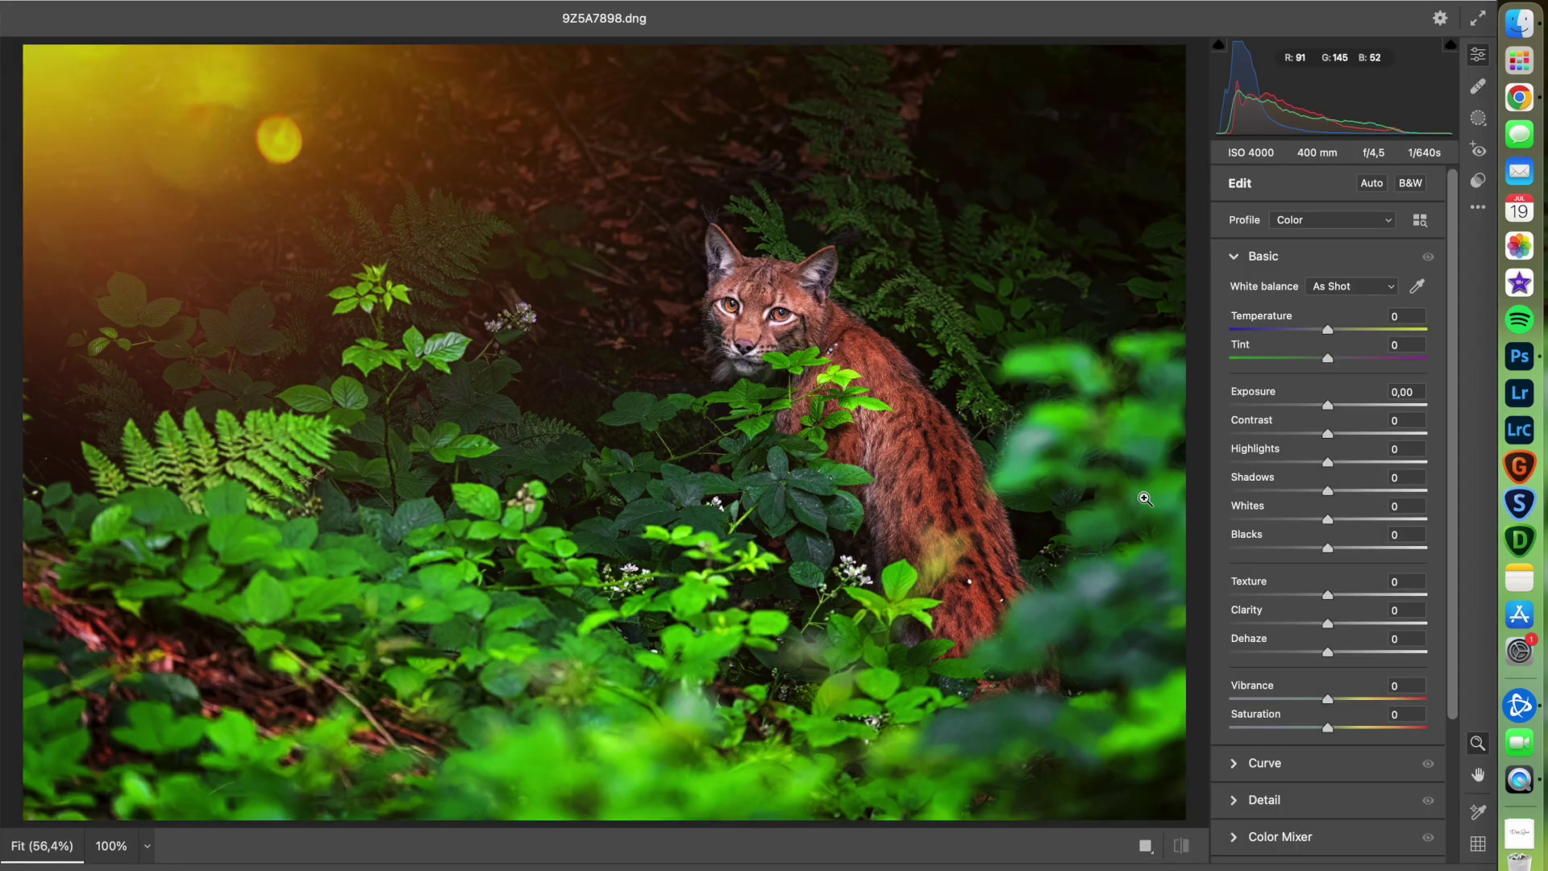
Fade the shadows on the tone curve, then try a blue-channel curve point and remove it.
click(1290, 764)
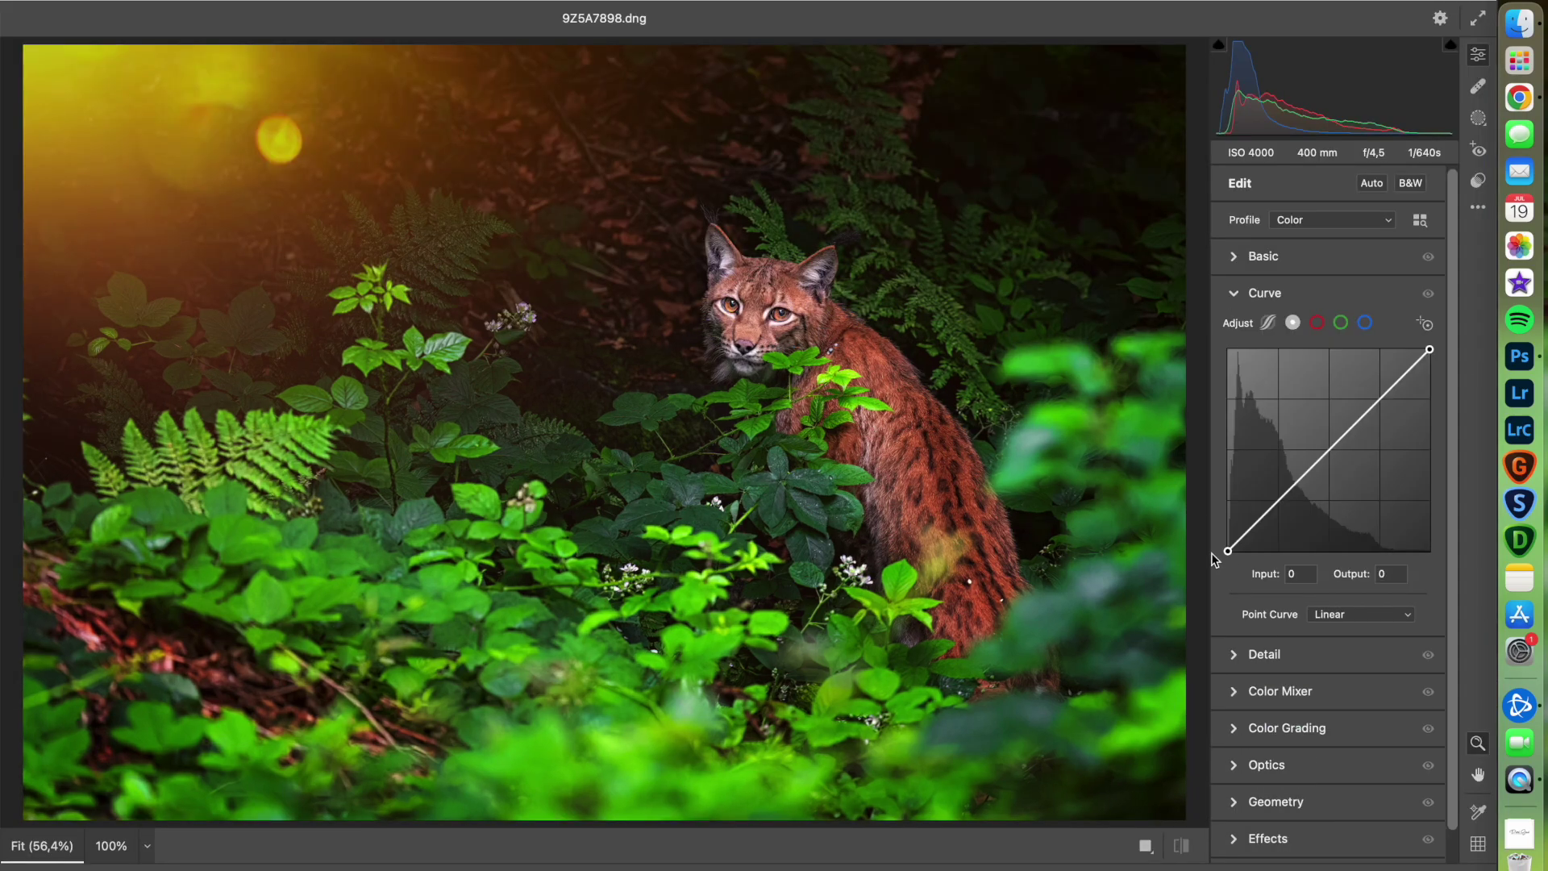
drag(1224, 549, 1228, 546)
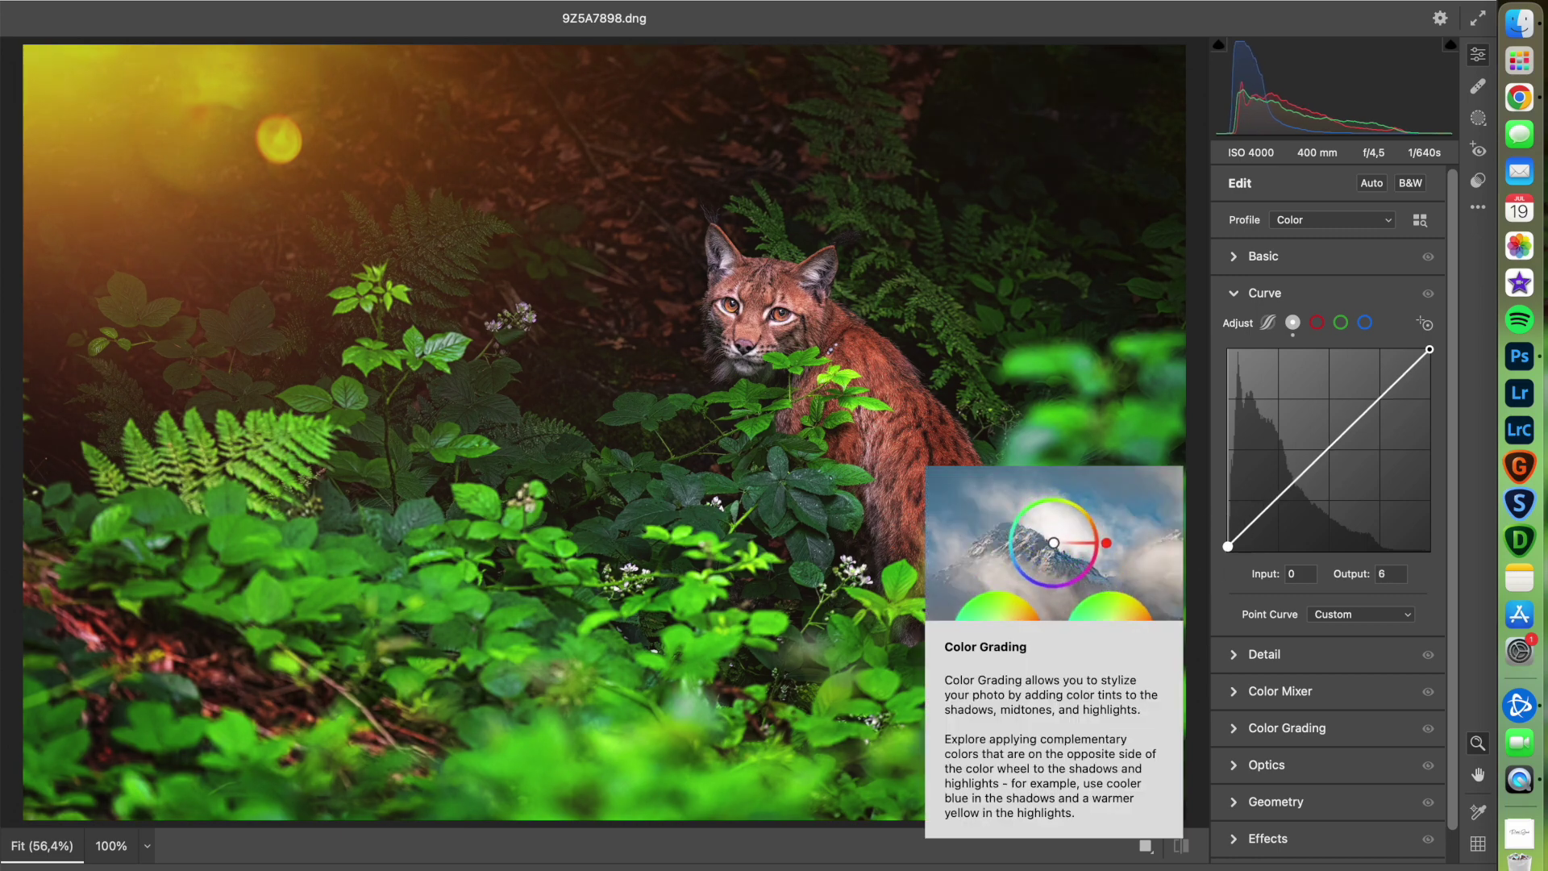
drag(1264, 510, 1274, 505)
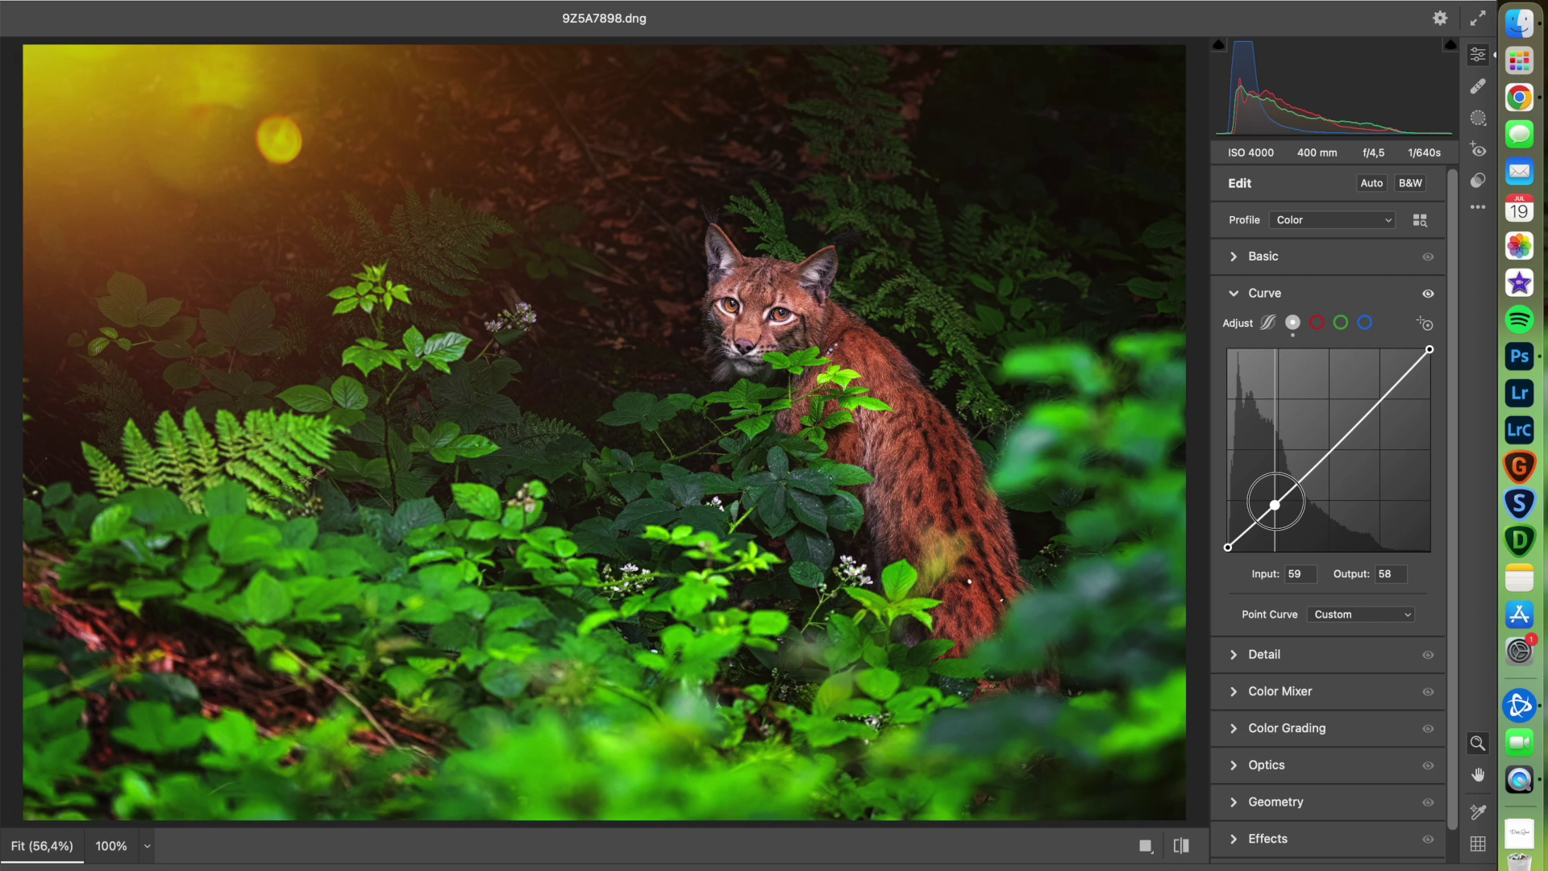
click(1365, 323)
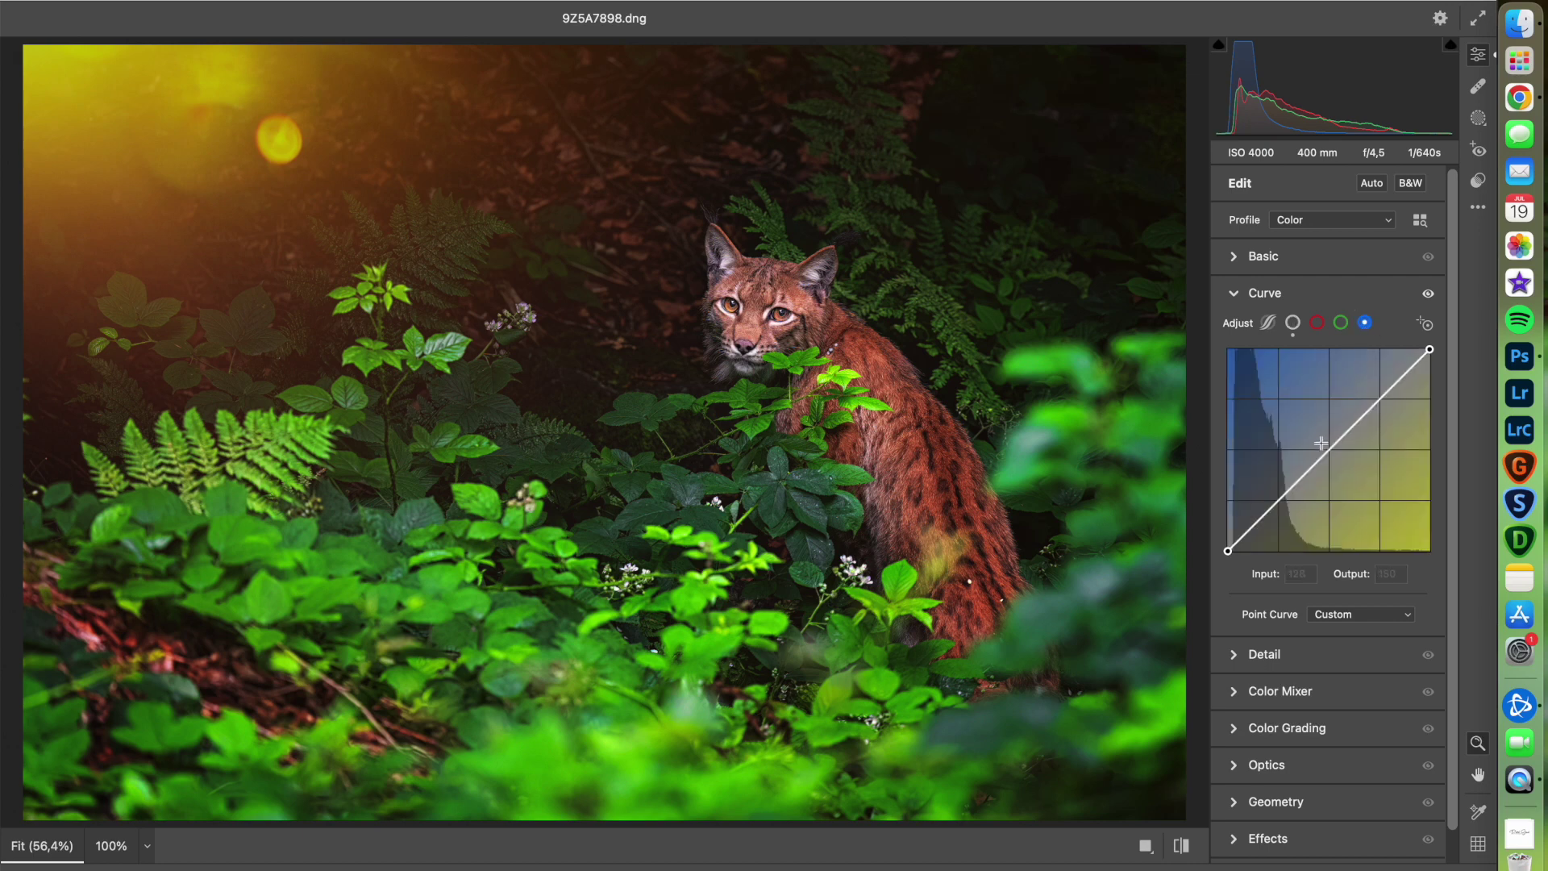
drag(1318, 474, 1322, 457)
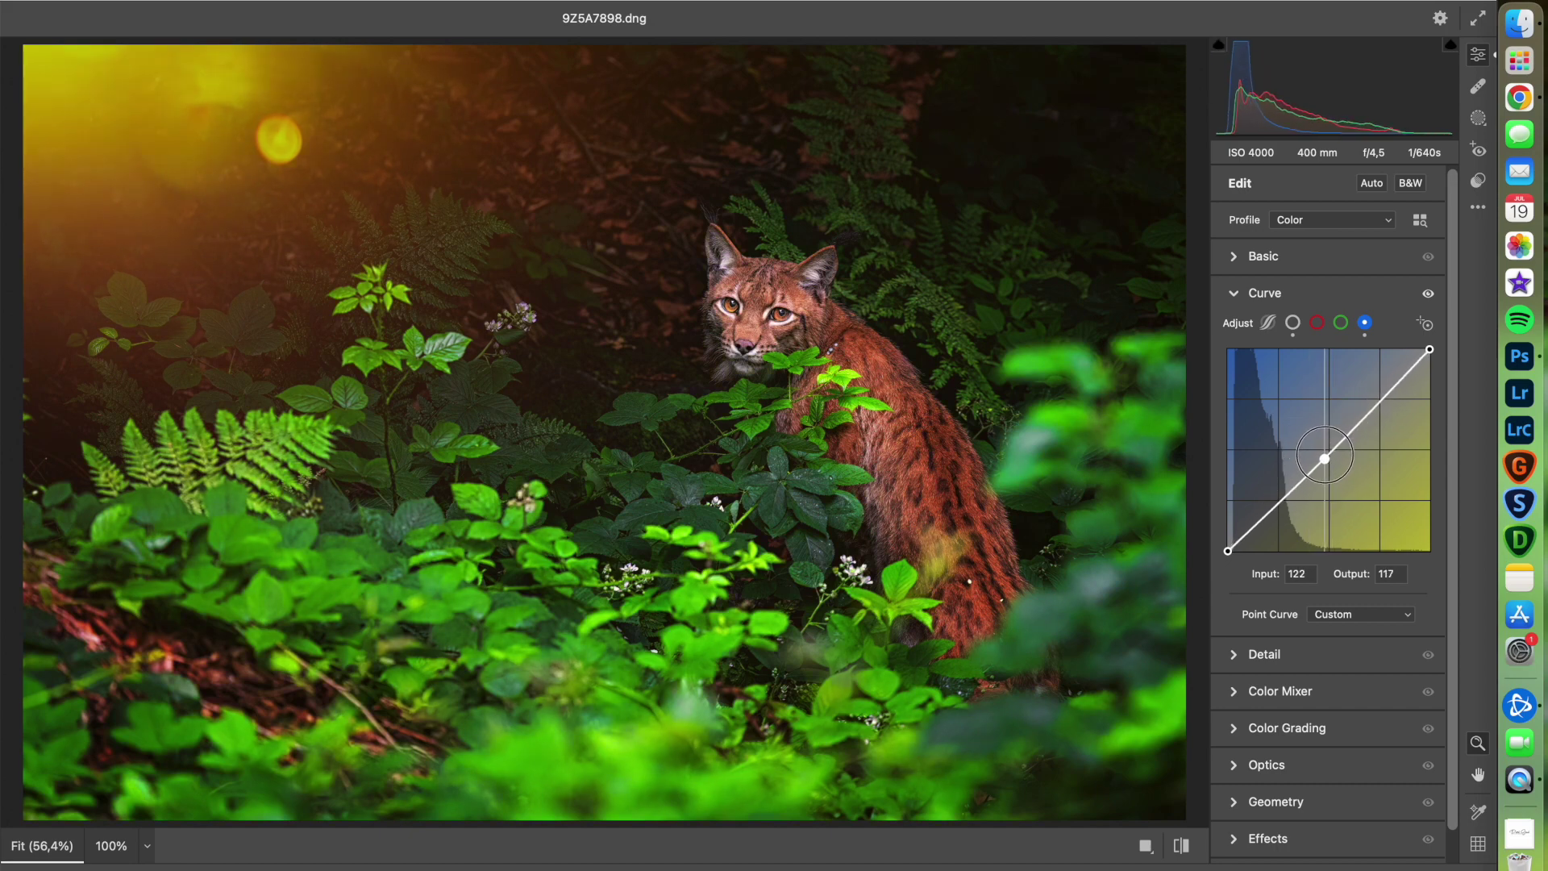
double_click(1322, 457)
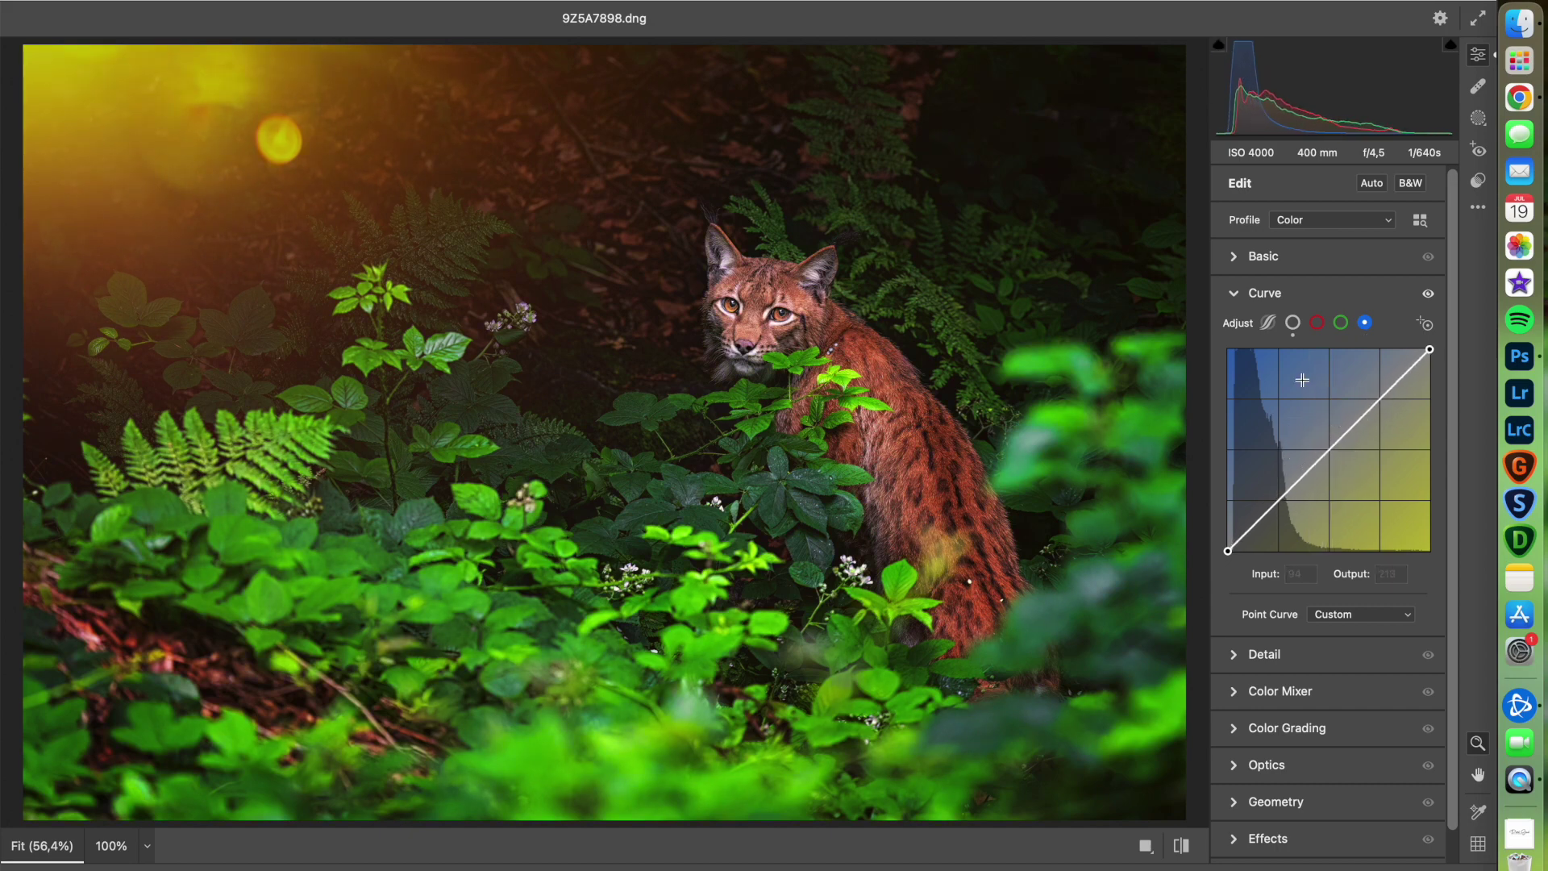
Set Contrast −10, Blacks −16 and Vibrance −2, then apply the Camera Raw filter.
click(1263, 255)
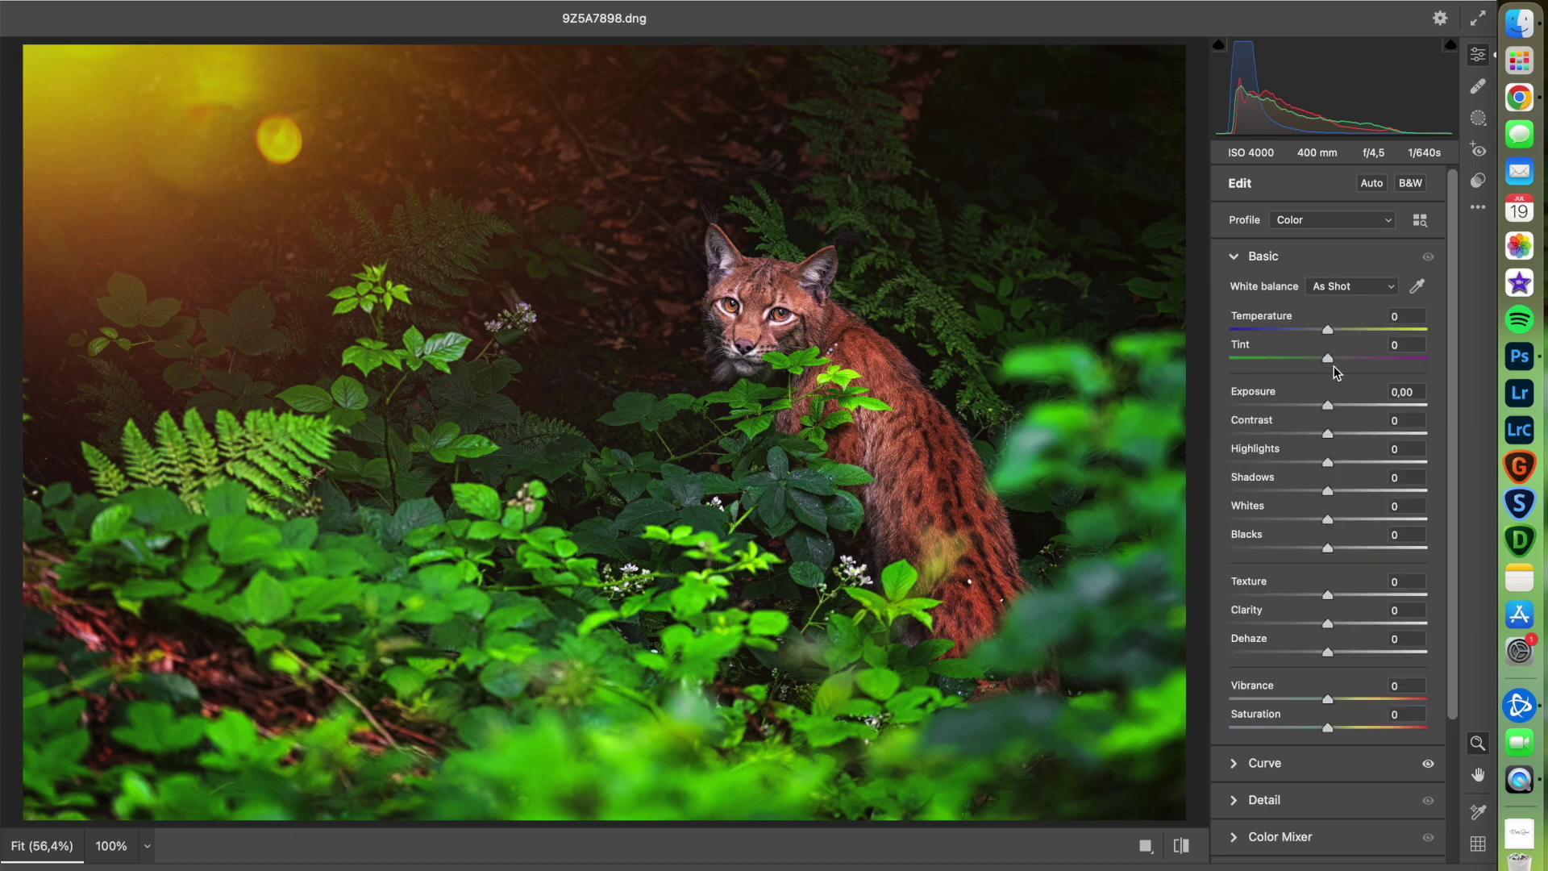
drag(1327, 433, 1316, 436)
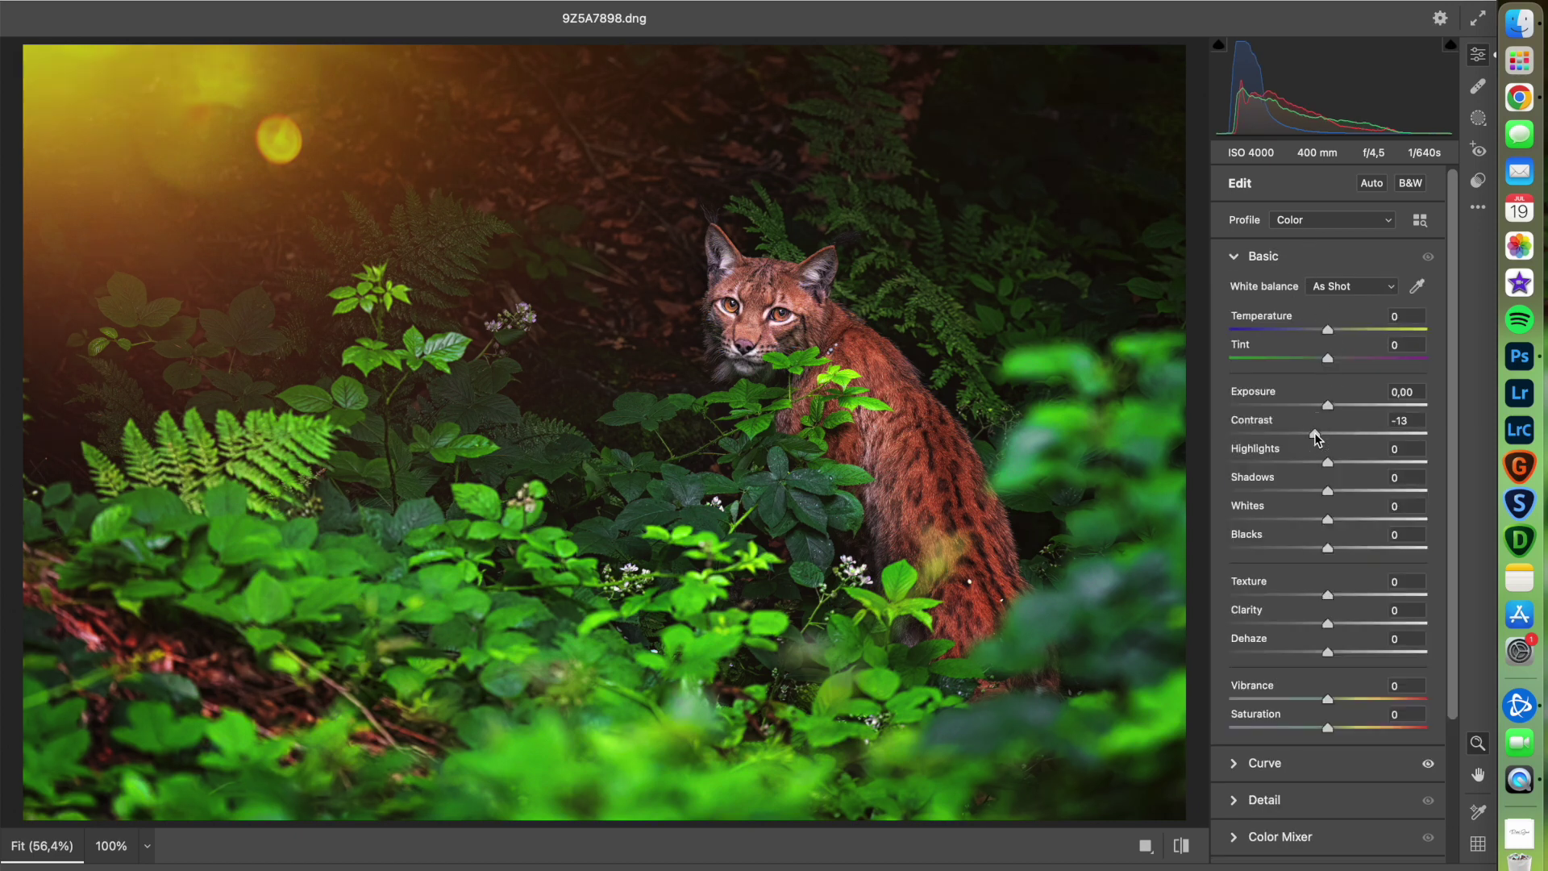
drag(1315, 436, 1318, 436)
click(1312, 552)
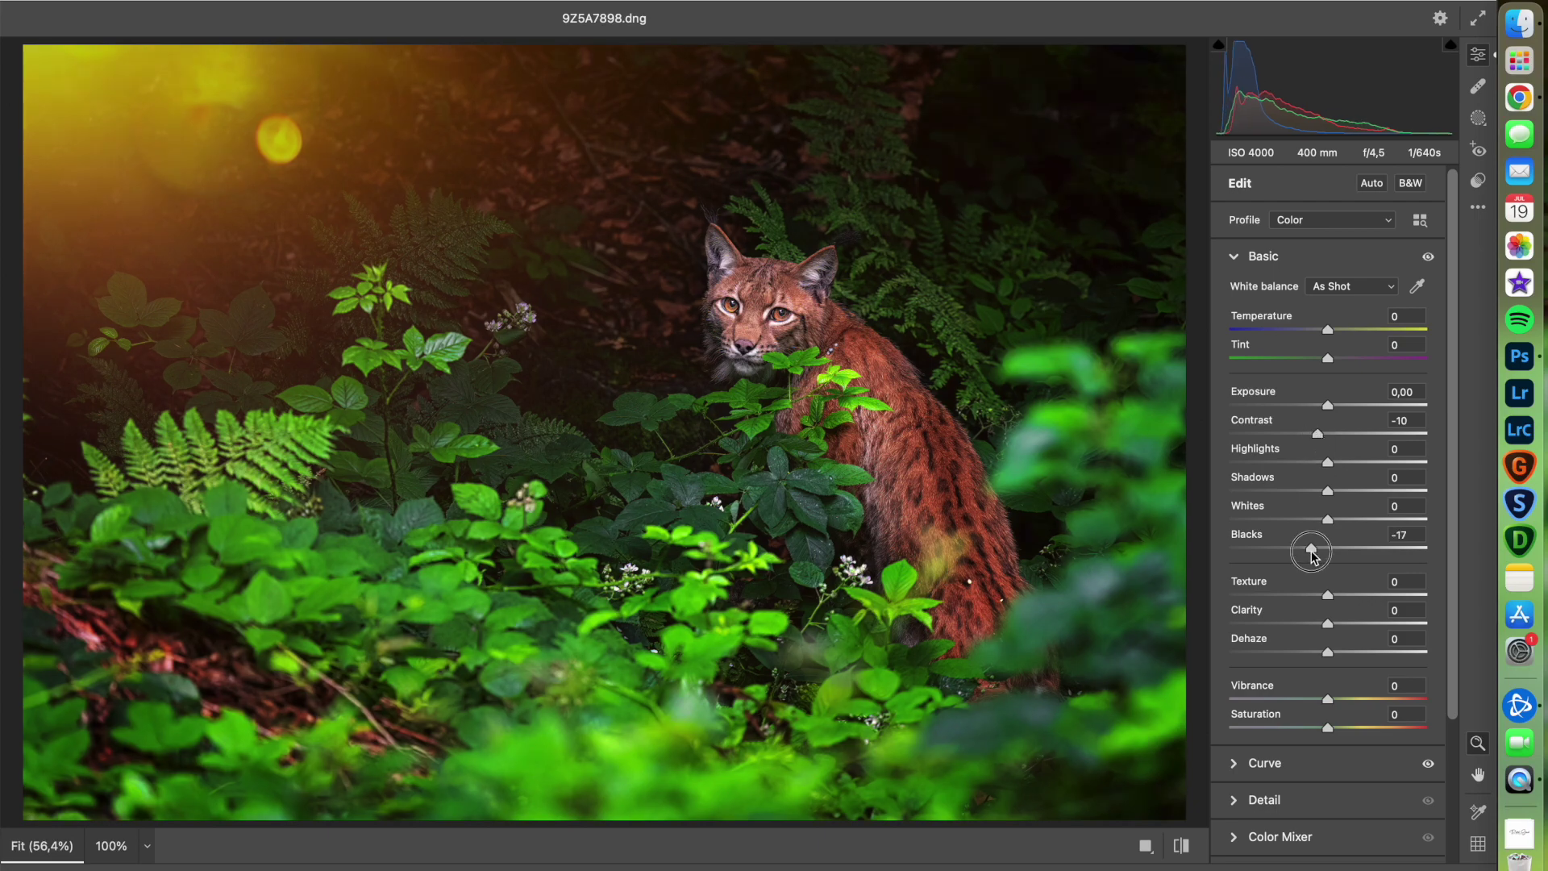
click(1312, 551)
drag(1326, 699, 1320, 700)
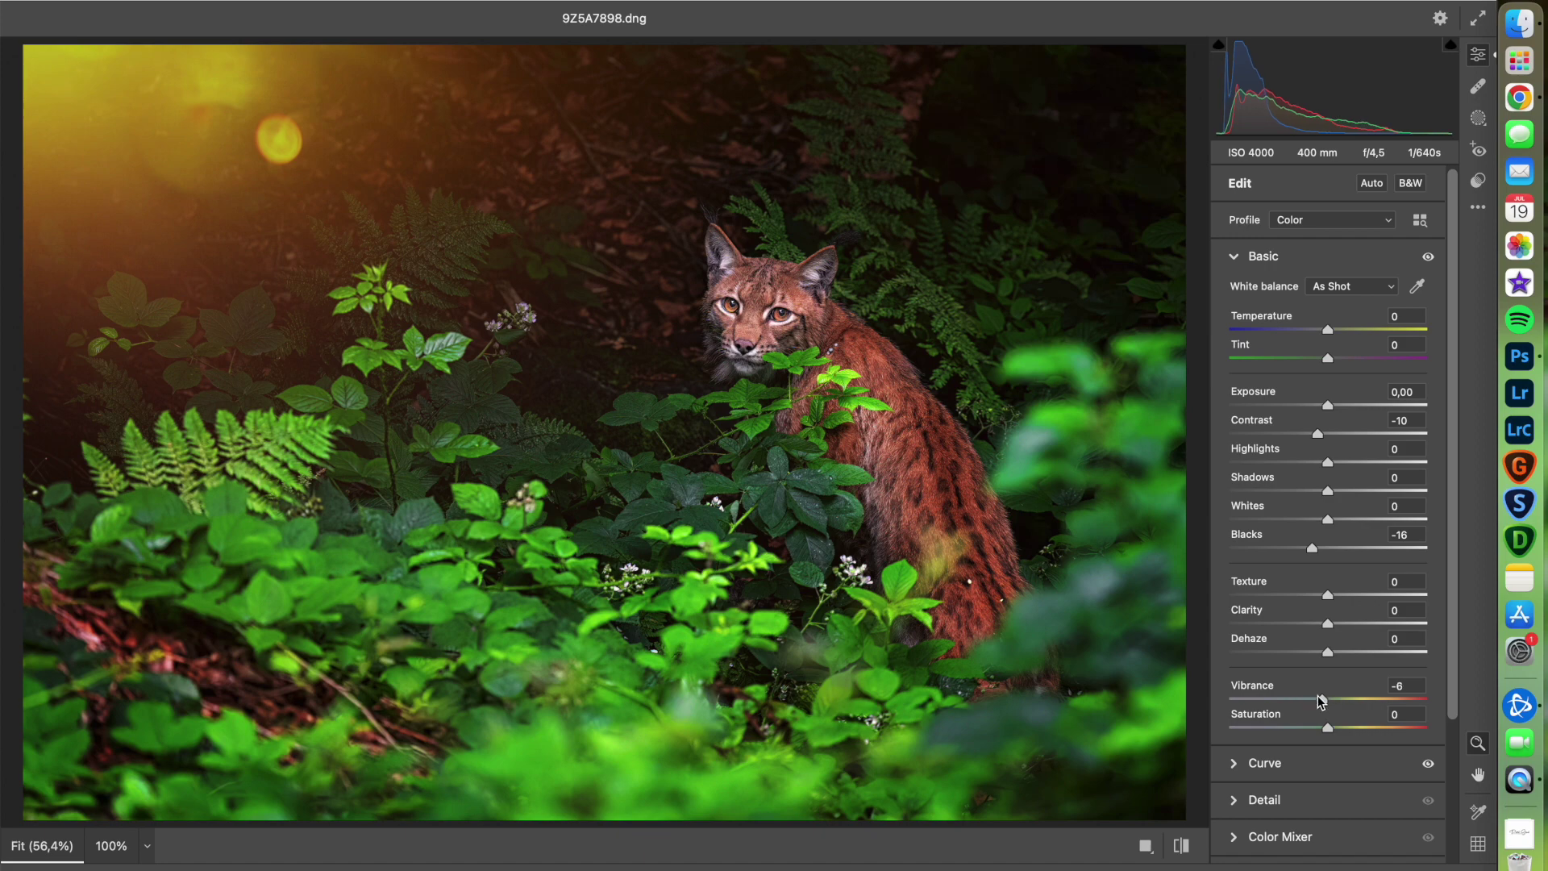
drag(1318, 697, 1322, 696)
key(Return)
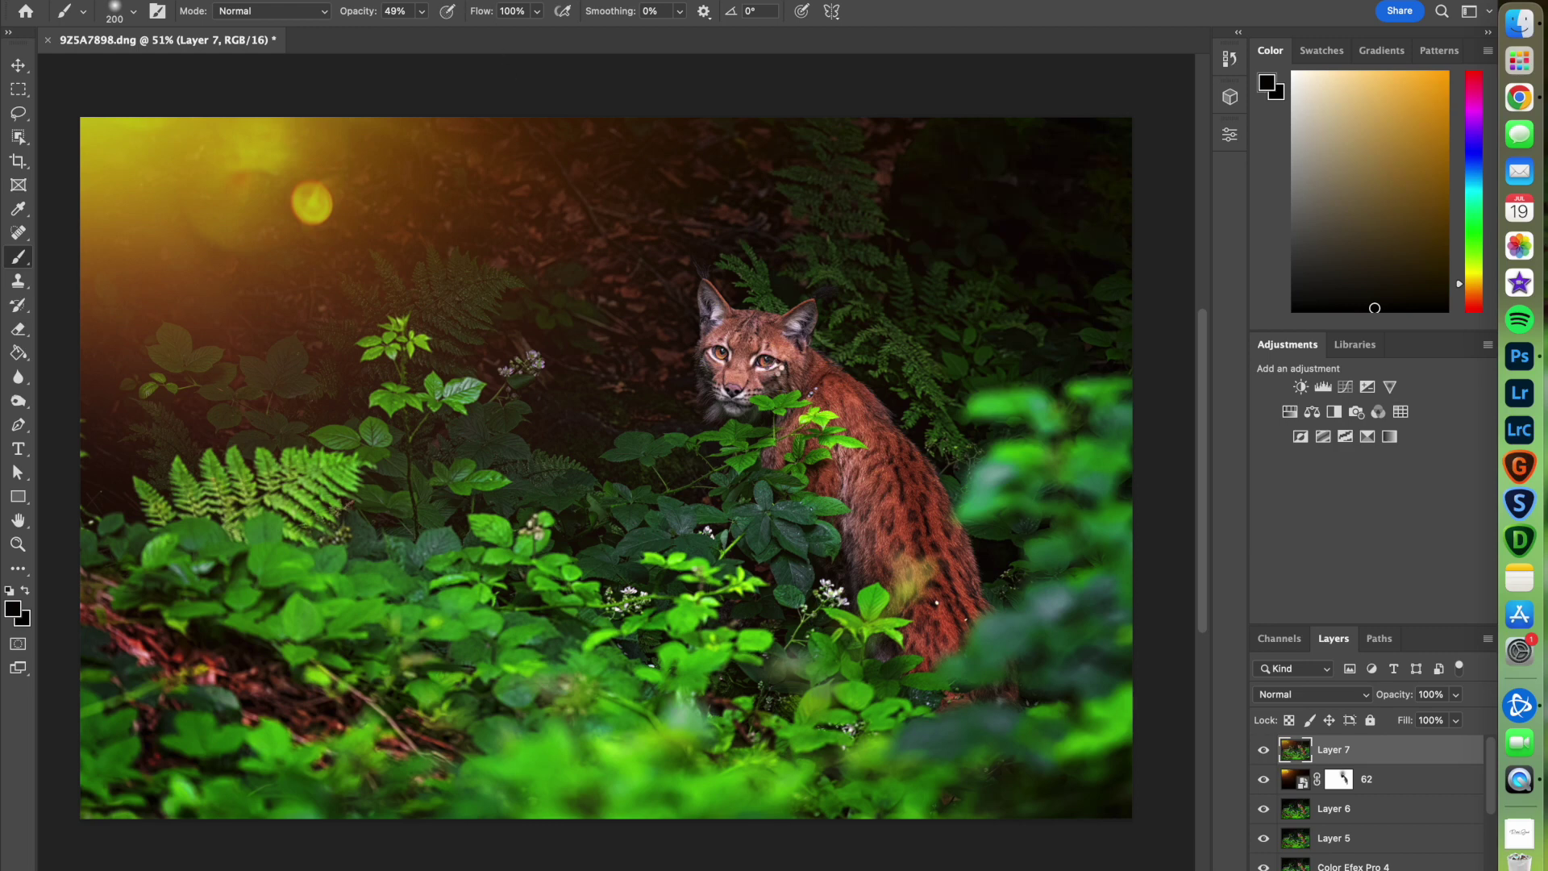
Add Layer 8 holding a stamped merge of all visible layers, viewed at 100% on the lynx's face.
key(ctrl+shift+alt+n)
scroll(625, 480, up, 1)
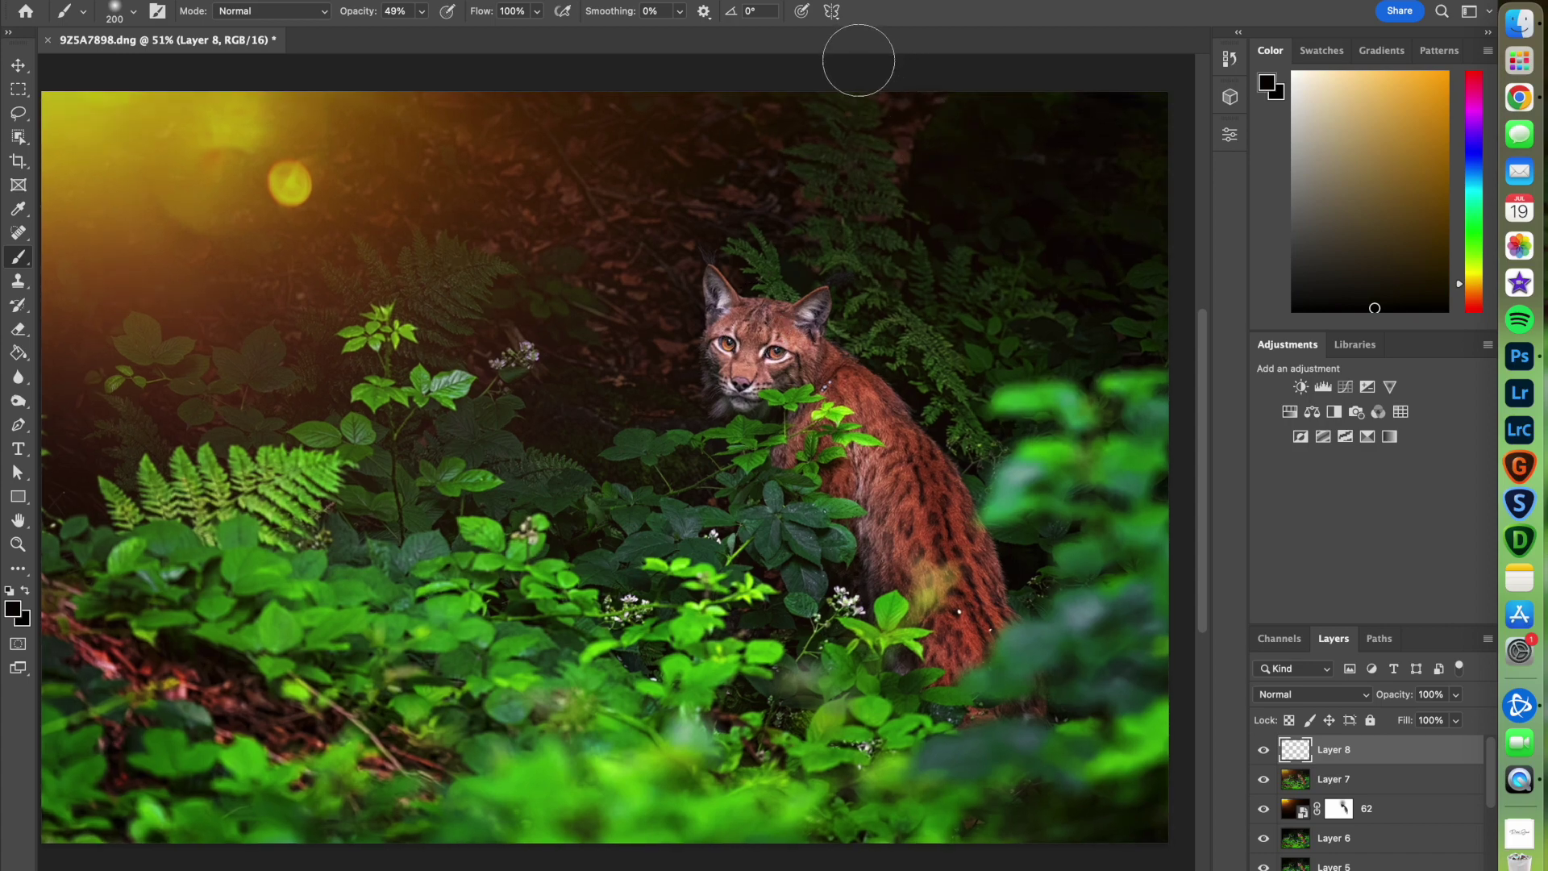
key(ctrl+1)
key(ctrl+shift+alt+e)
mouse_move(861, 367)
mouse_down()
mouse_move(587, 395)
mouse_move(650, 428)
mouse_up()
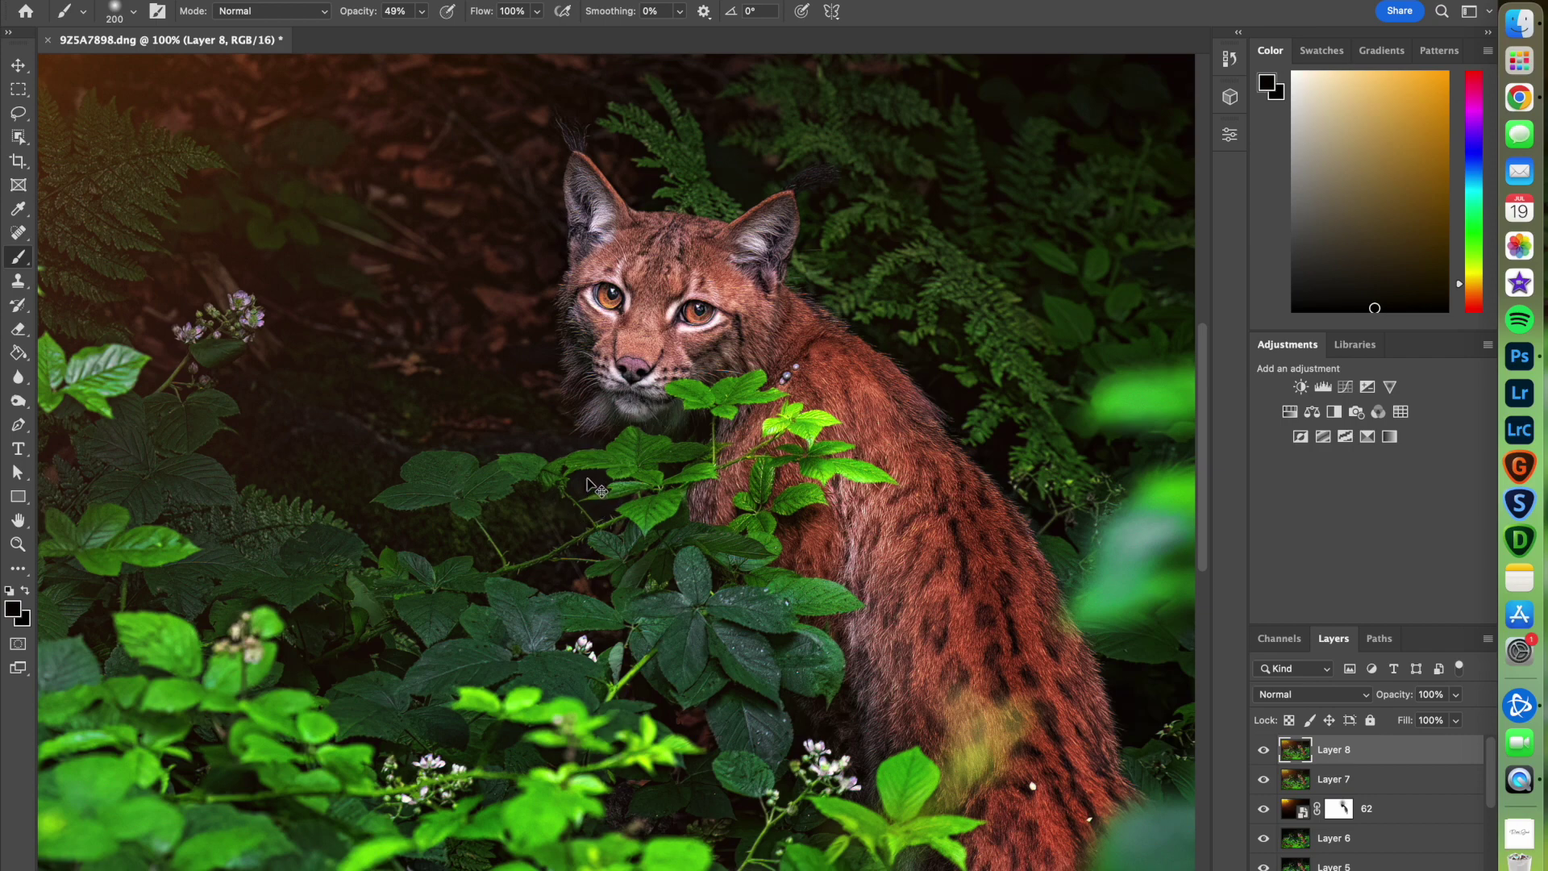
key(super+shift+s)
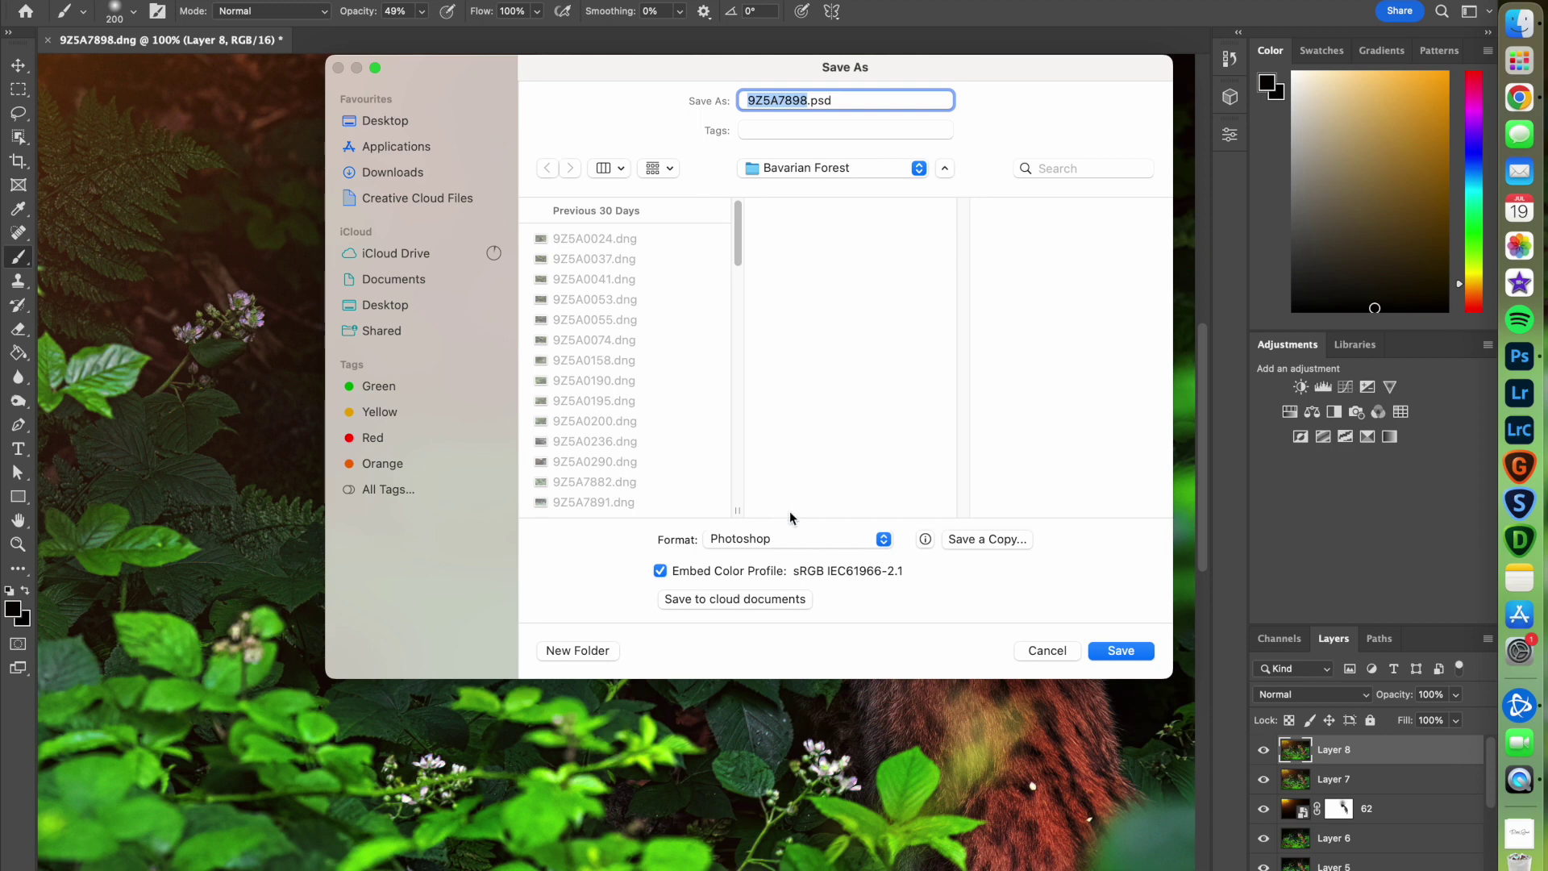
Save the image as 9Z5A7898.tif with TIFF image compression set to None.
click(740, 539)
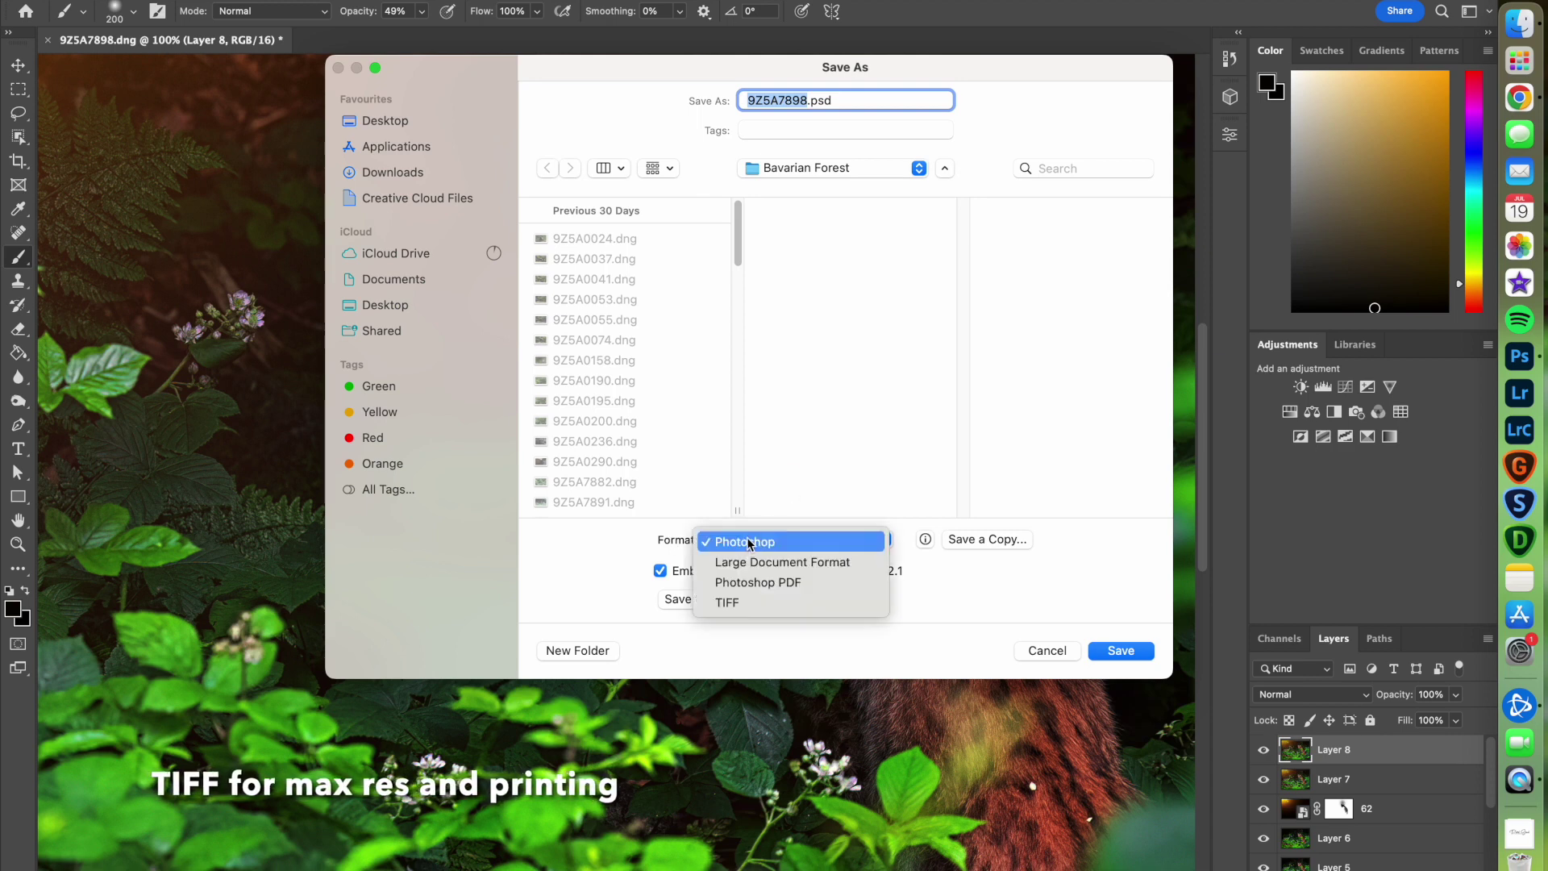
click(746, 607)
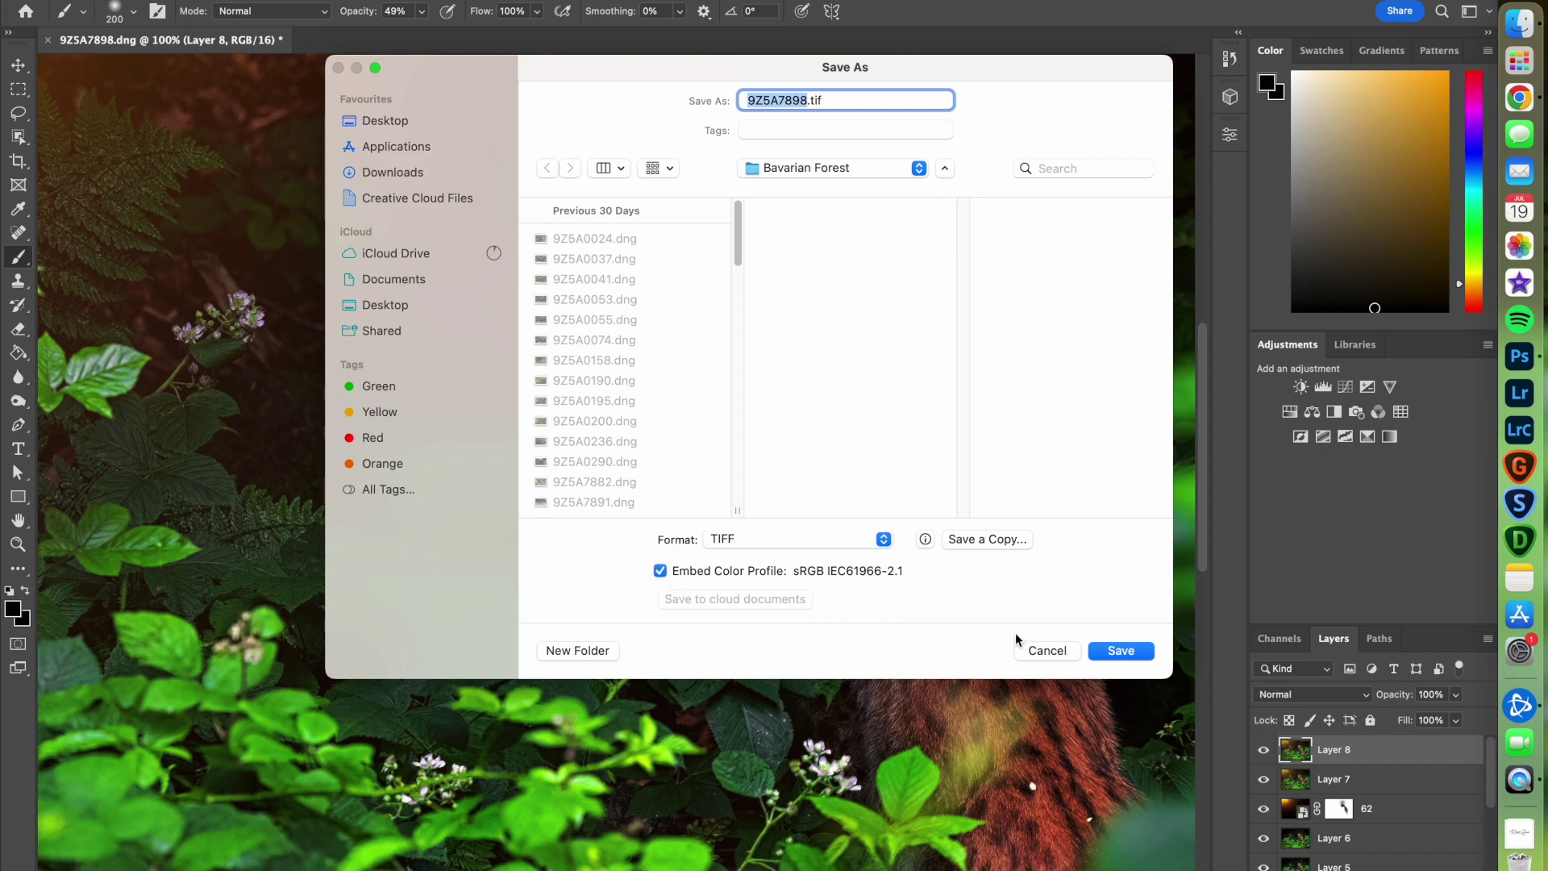
click(1120, 650)
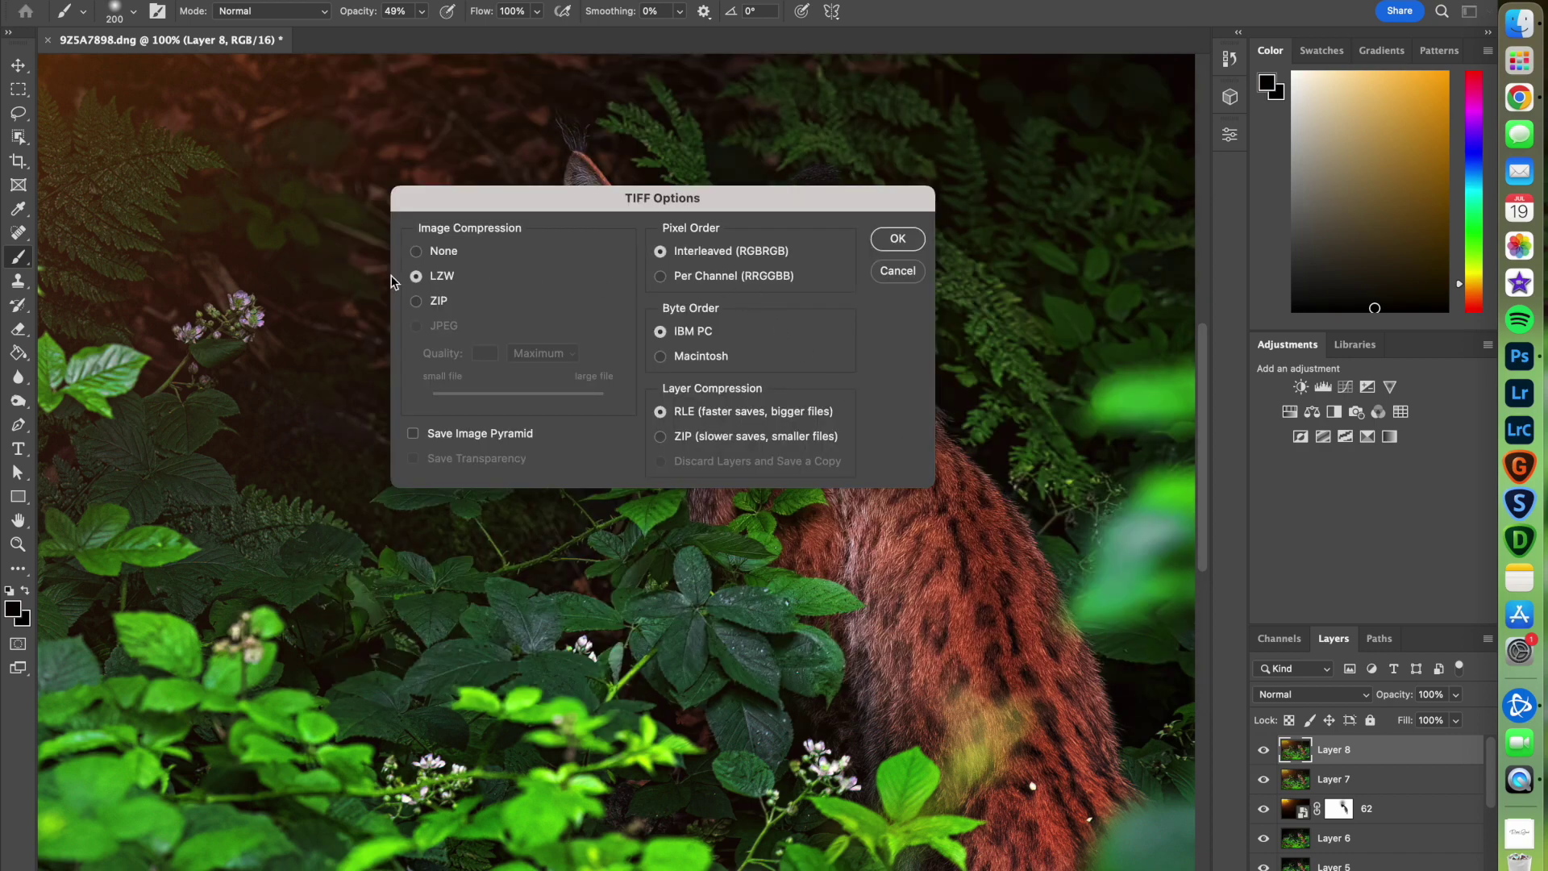
click(417, 253)
click(920, 244)
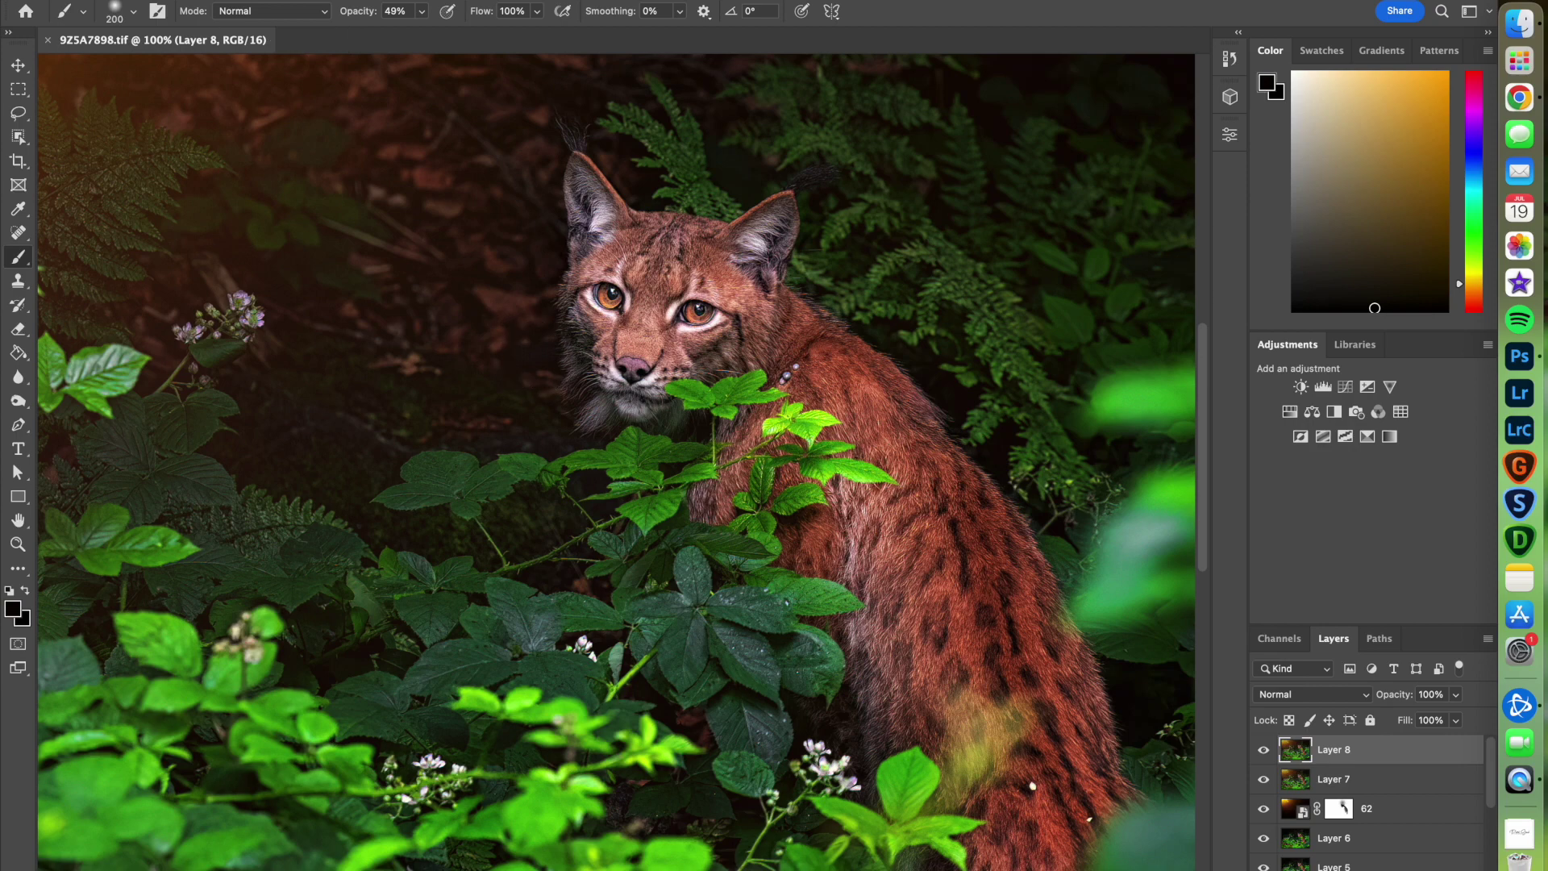
Set the Image Size width to 2048 px, giving 2048 × 1365, and view the whole image.
click(219, 2)
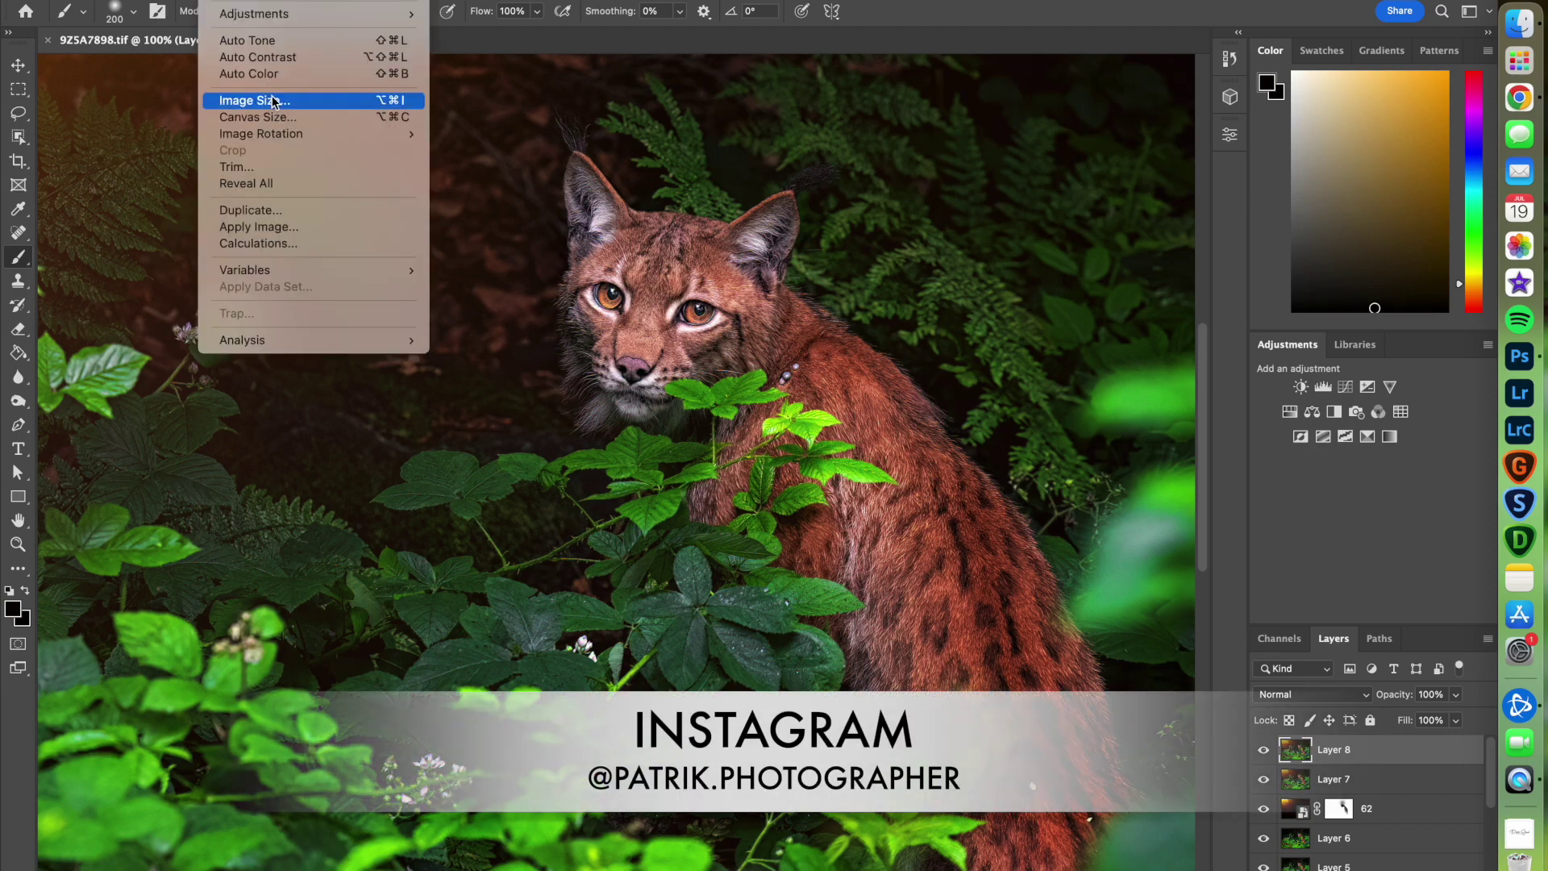
click(272, 100)
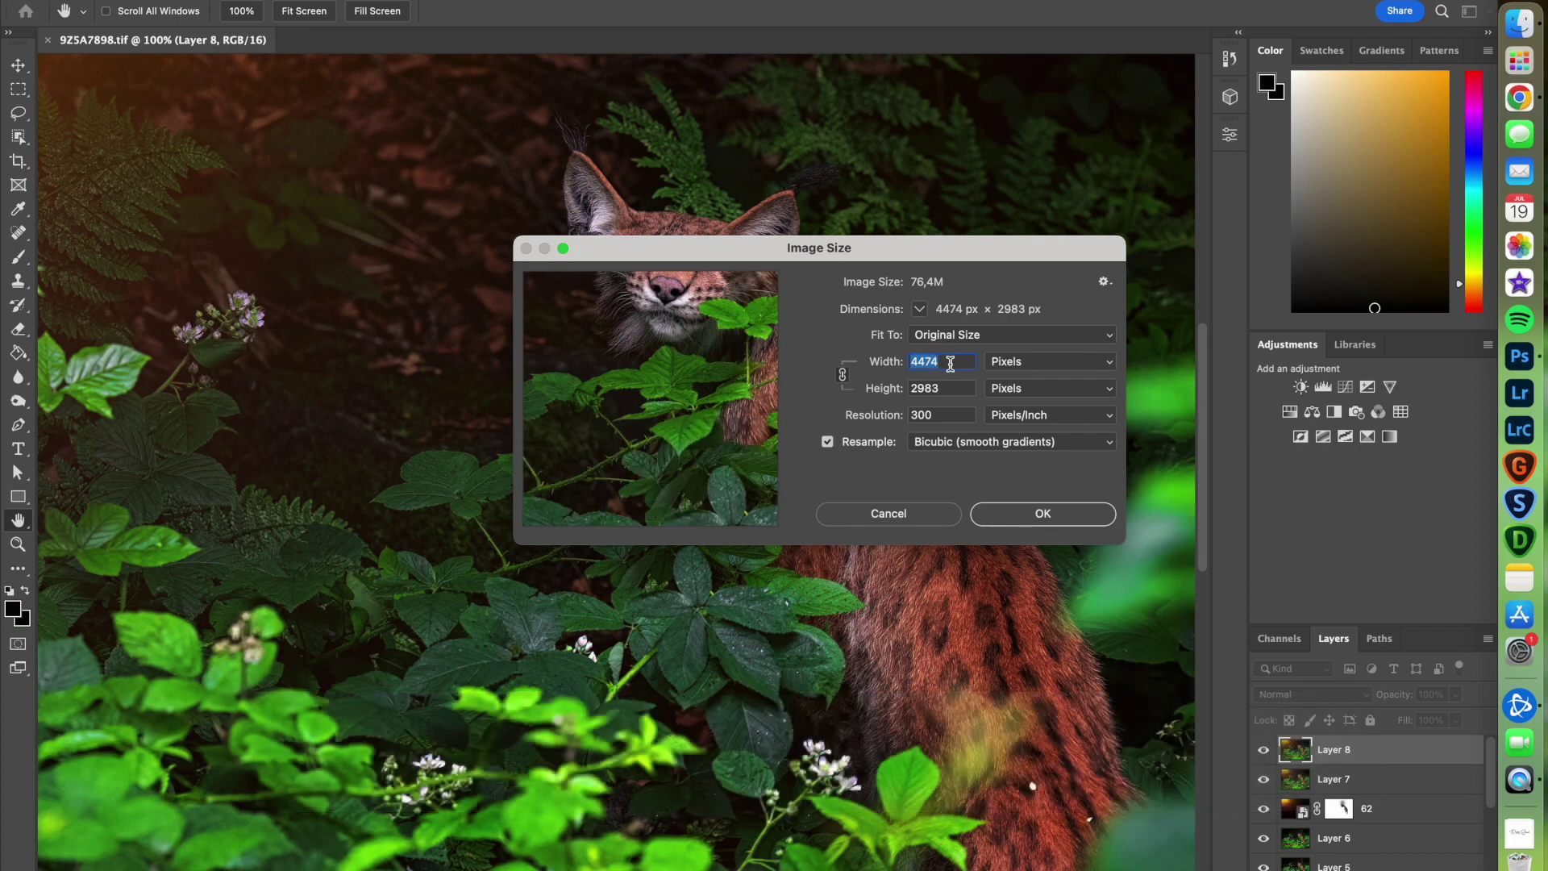
text(2)
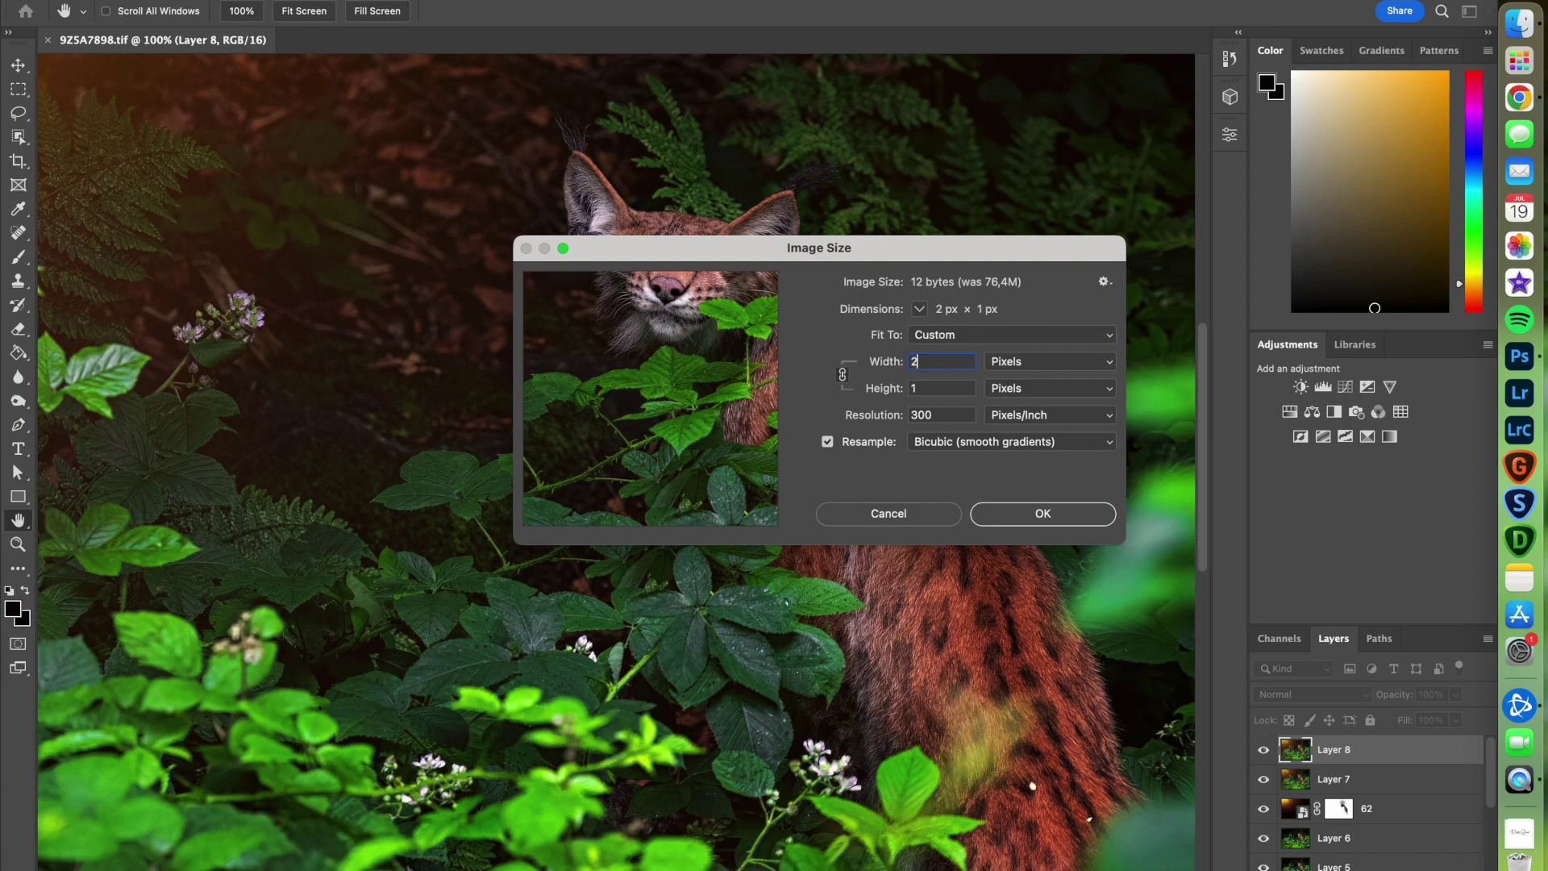
text(048)
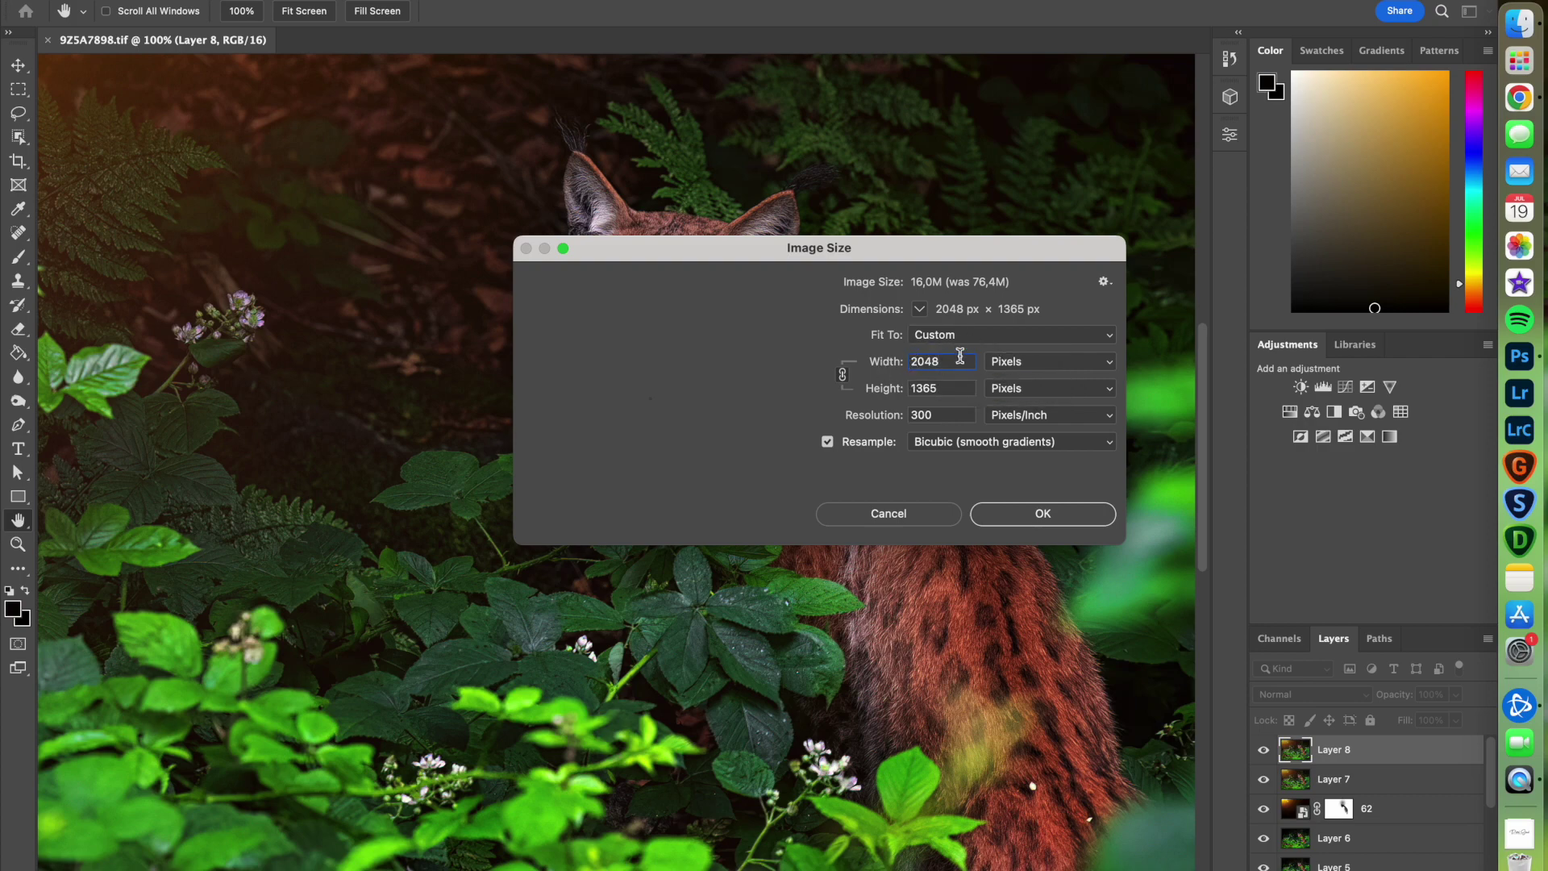
click(1022, 518)
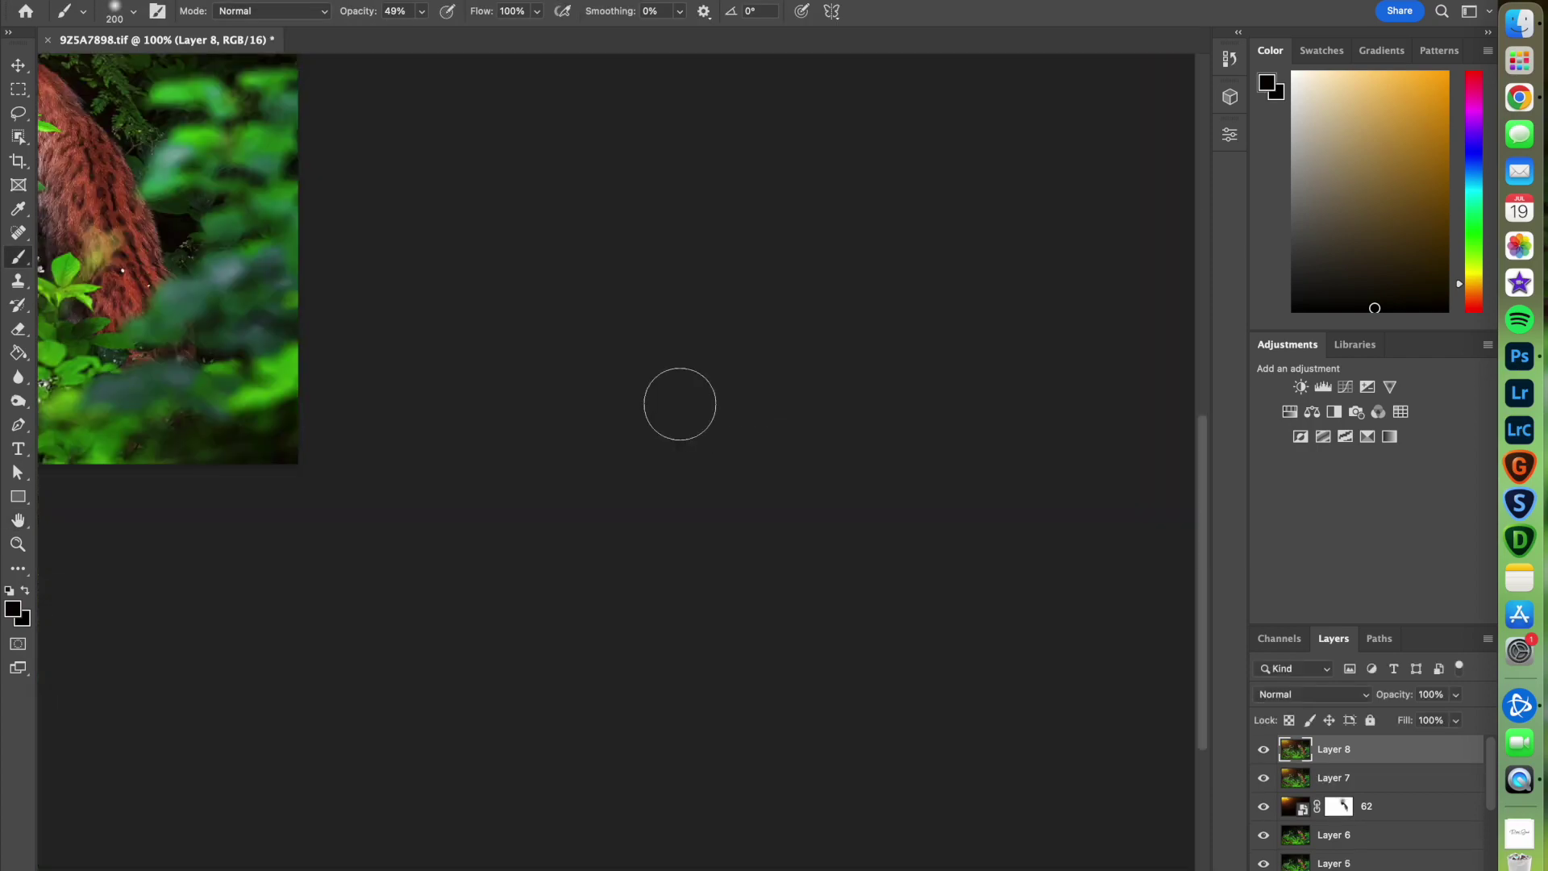
drag(162, 232, 922, 515)
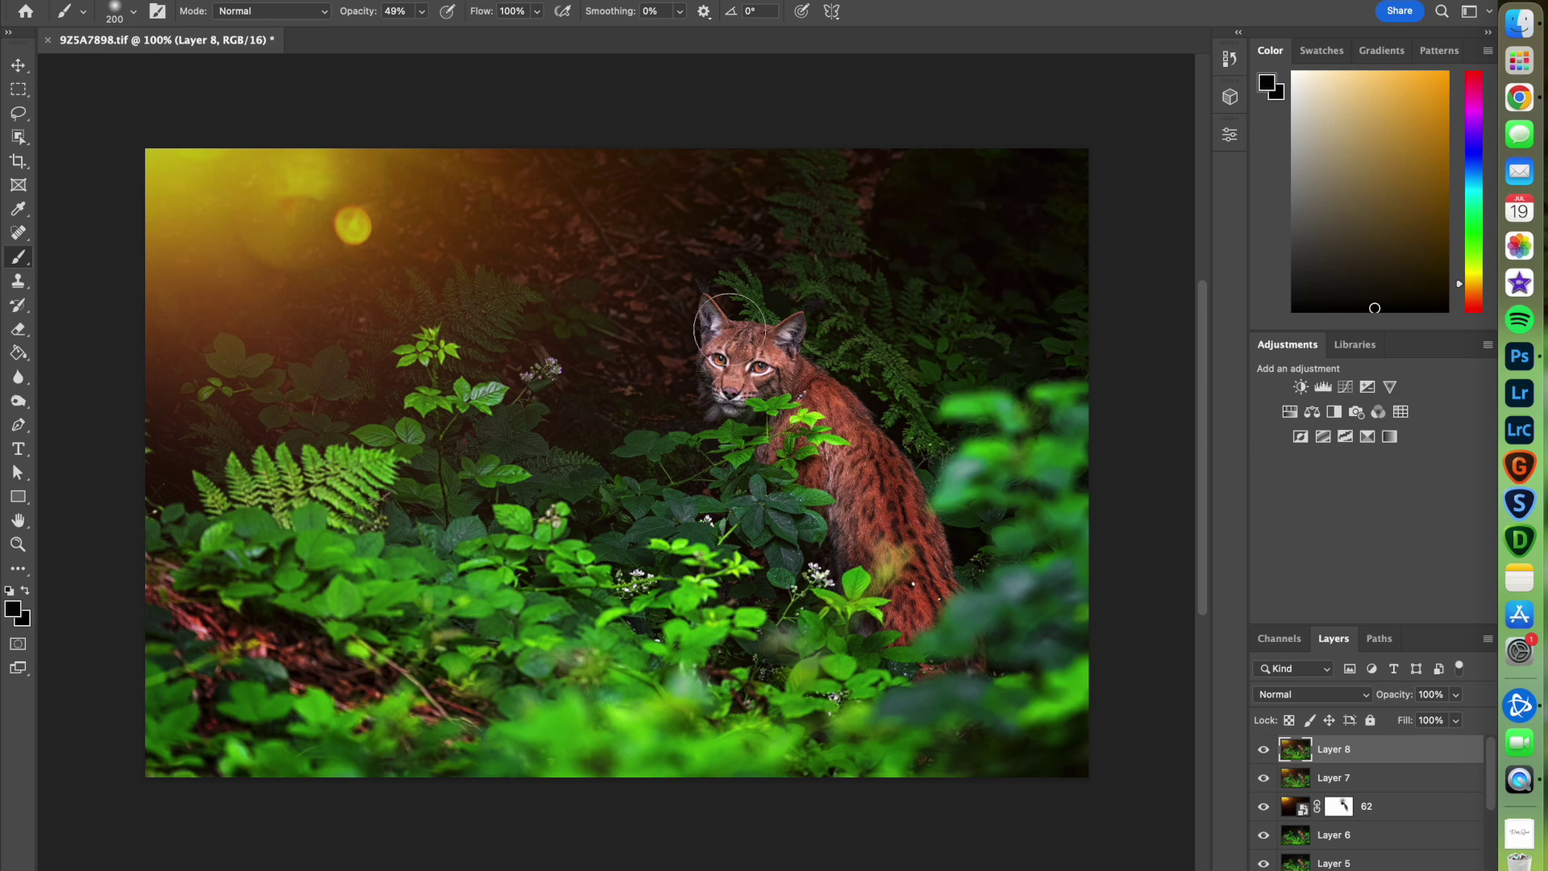
Save a JPEG copy, 9Z5A7898 copy.jpg, into the JPG folder at Quality 9 (High).
click(137, 10)
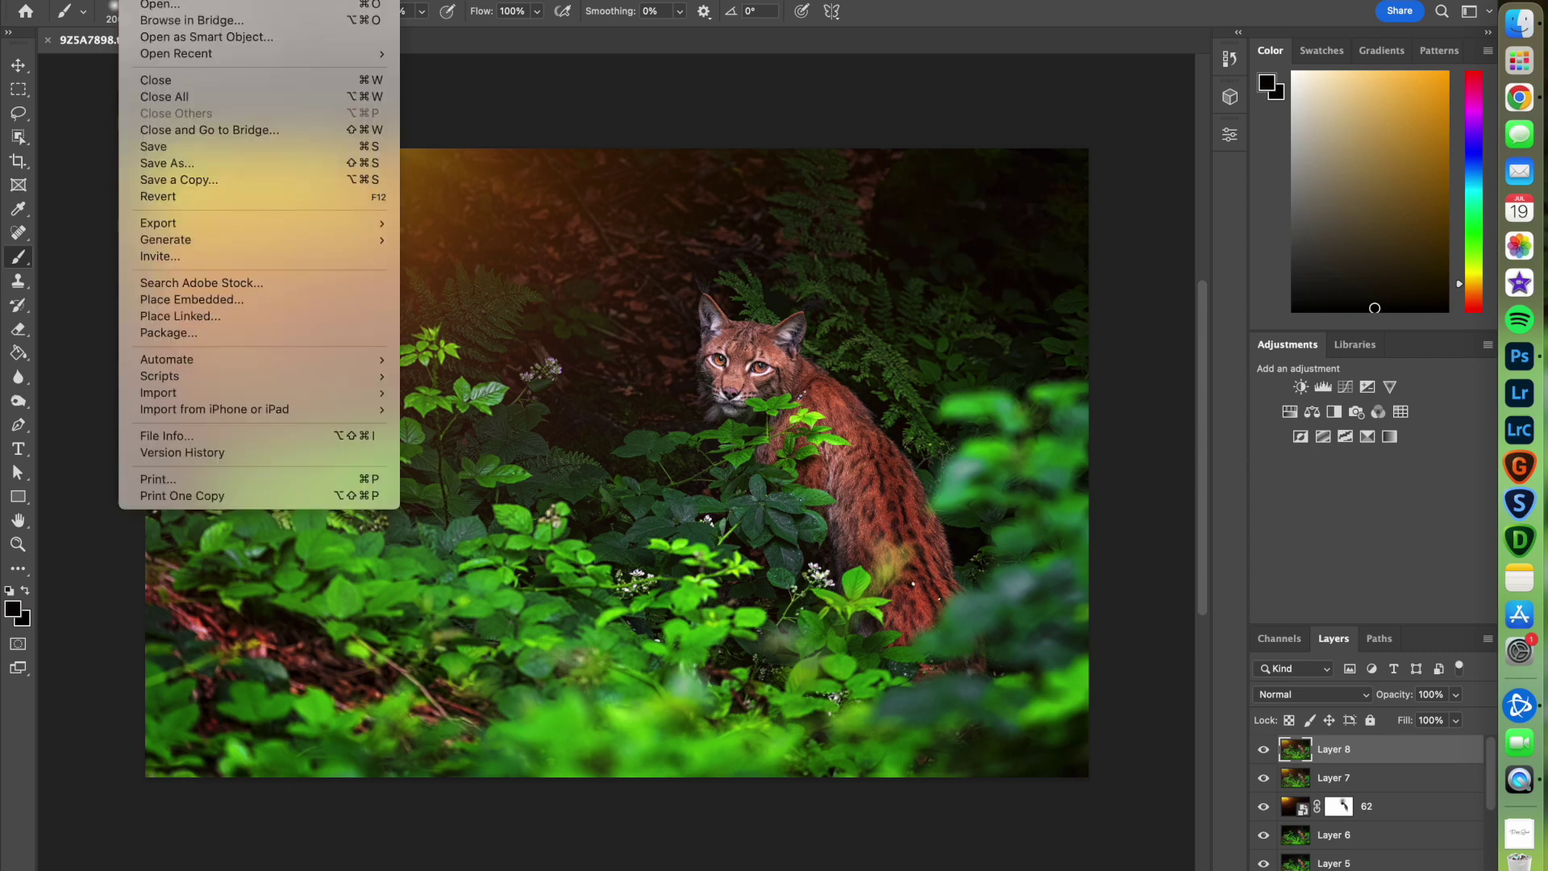
click(226, 178)
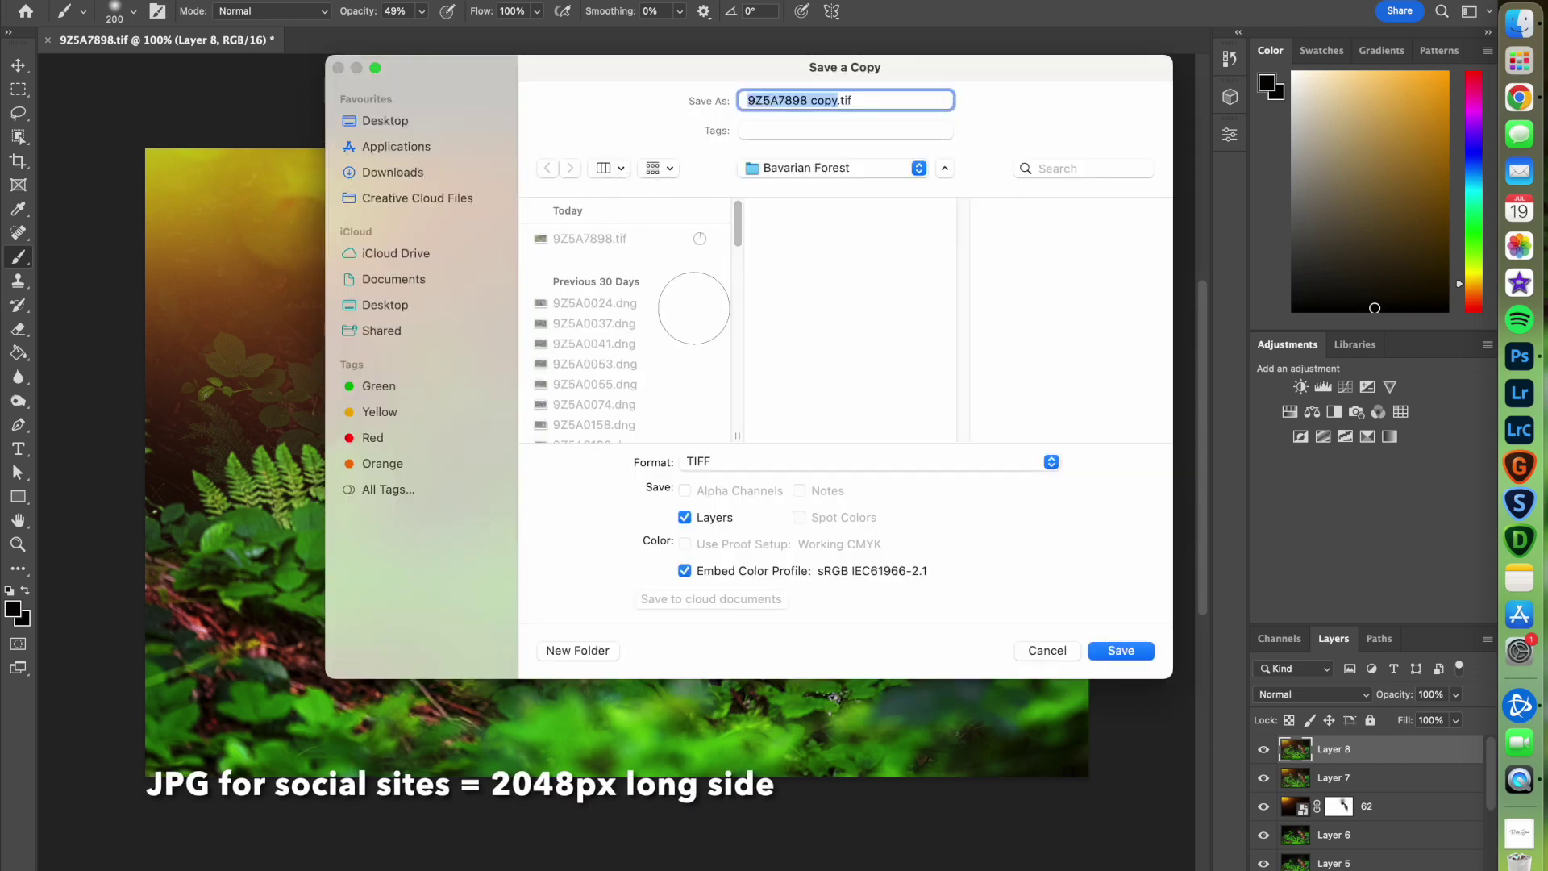
click(766, 461)
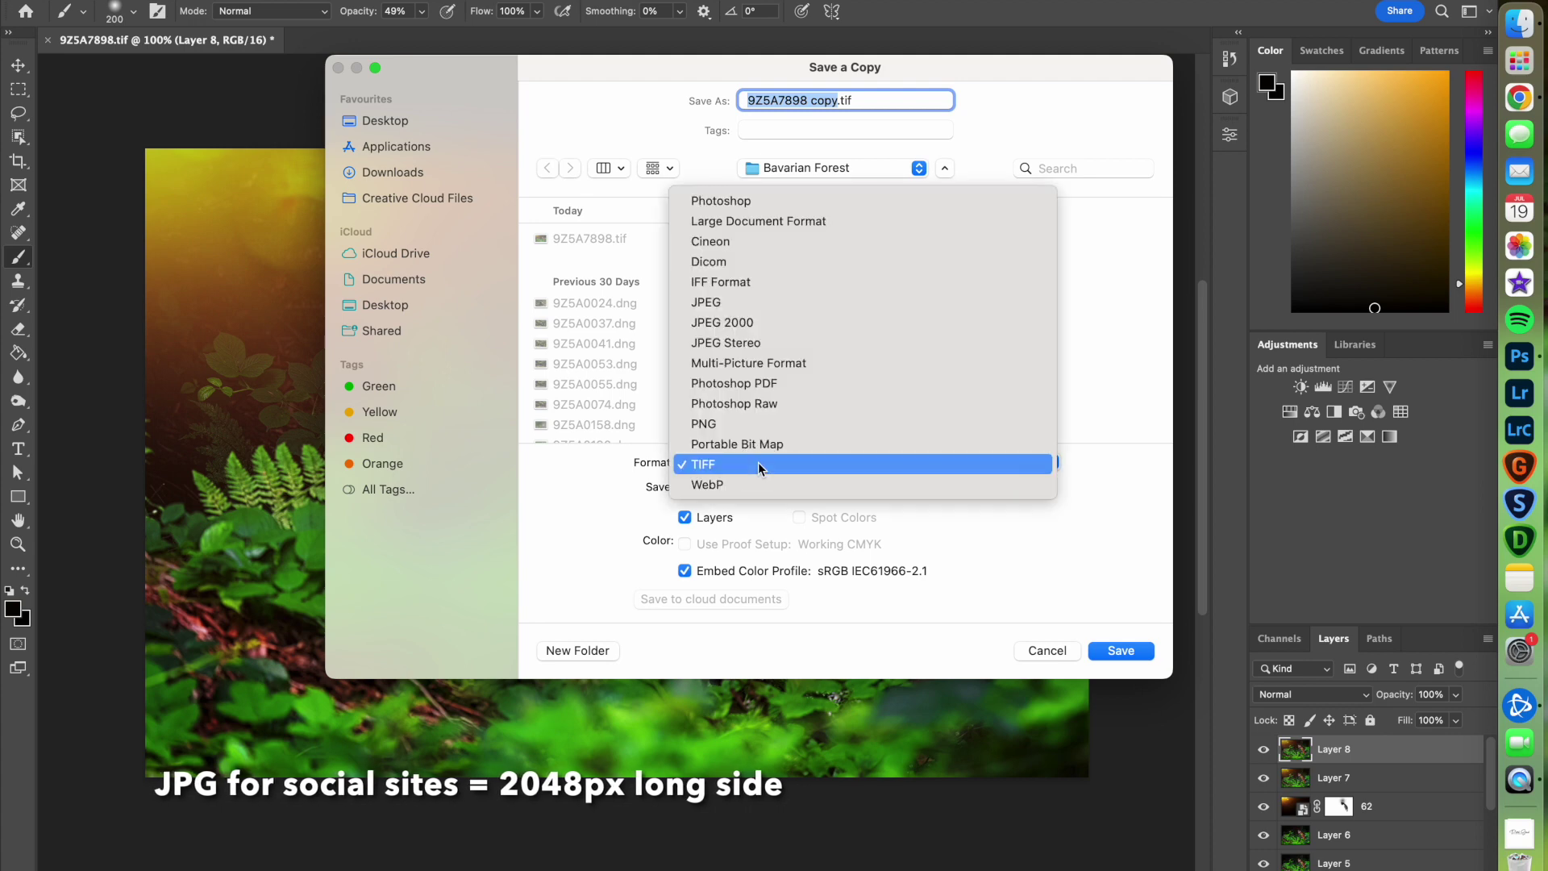
click(740, 307)
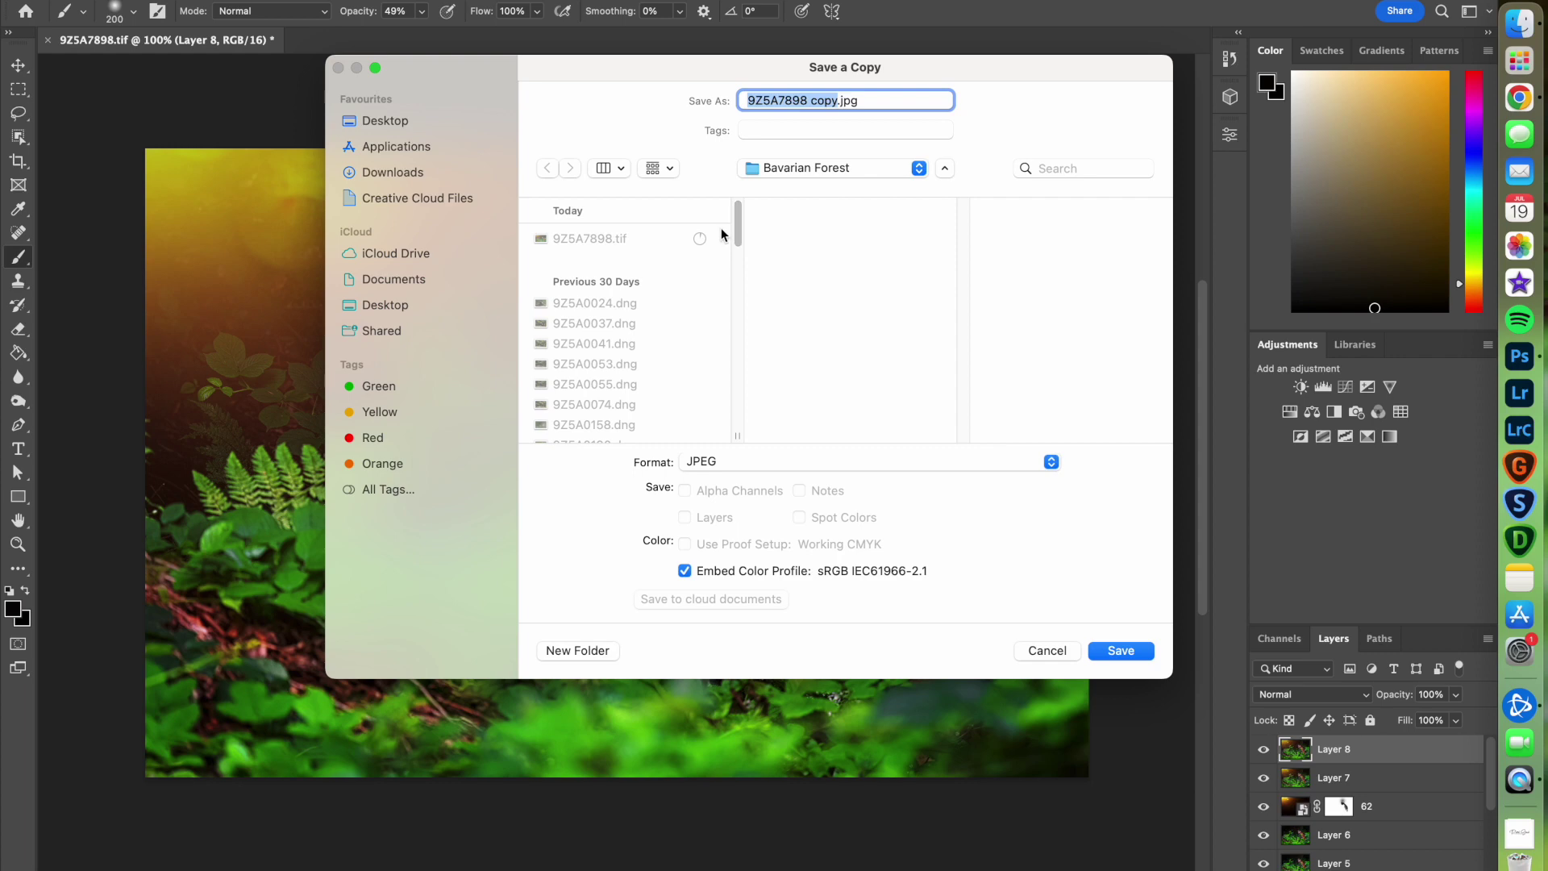
drag(735, 225, 736, 406)
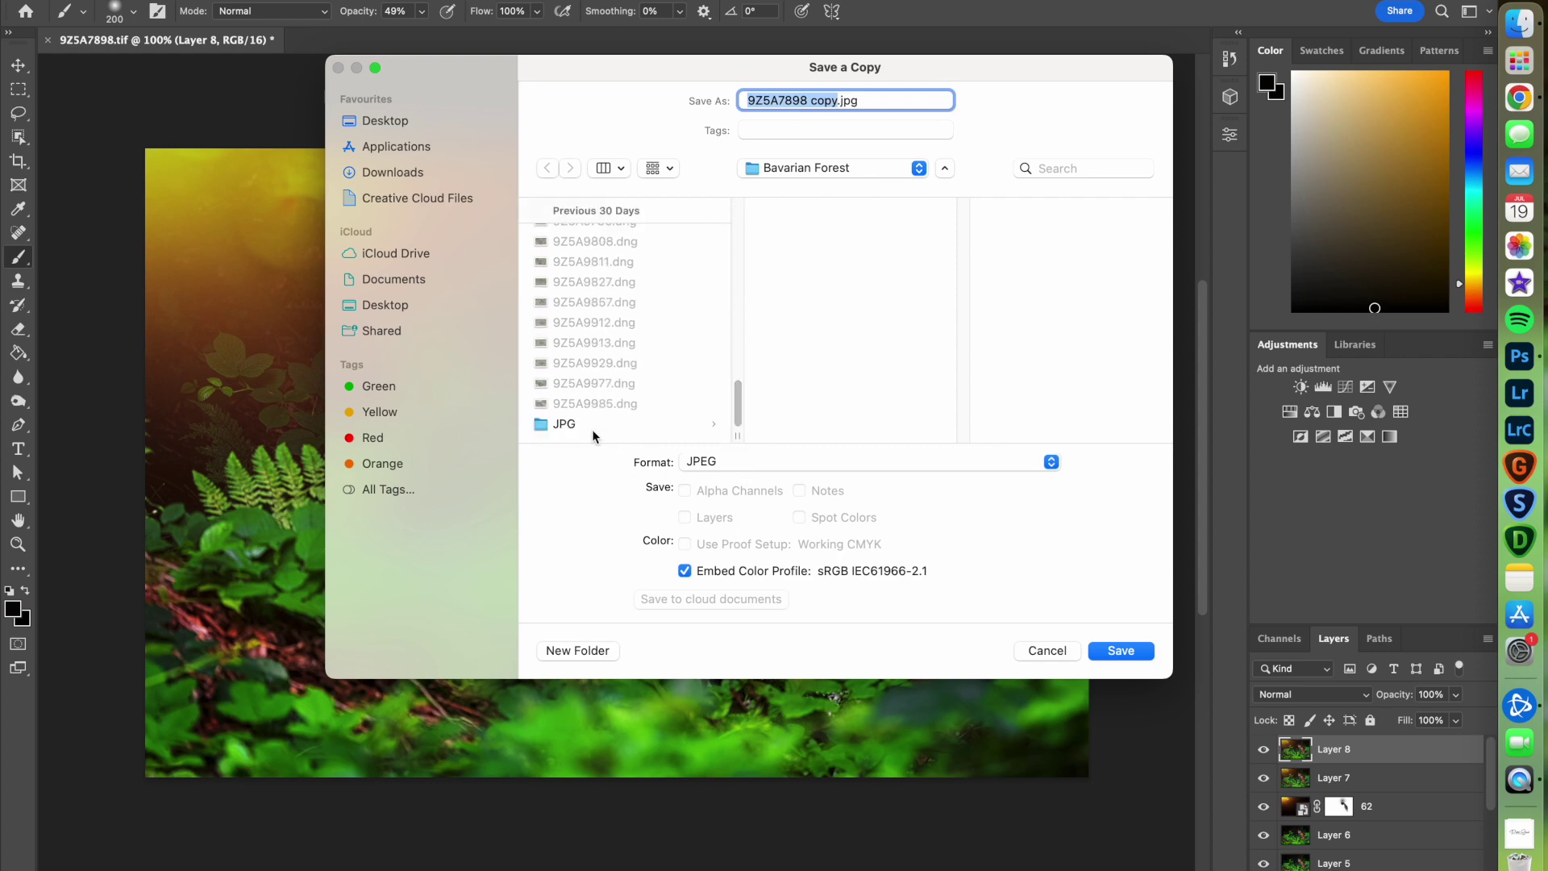
click(592, 427)
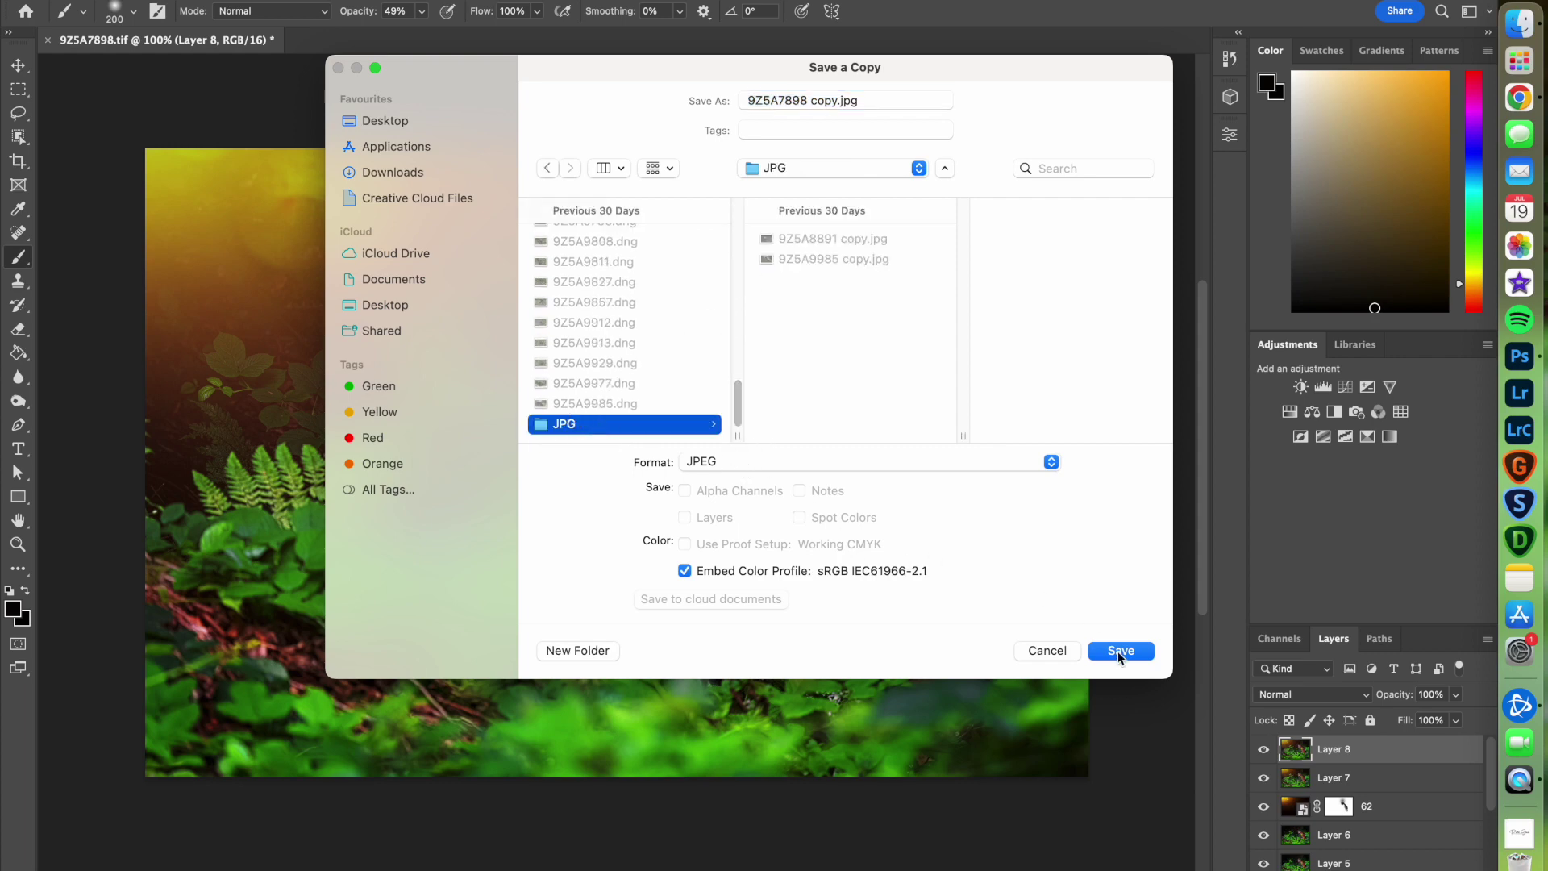
click(1117, 650)
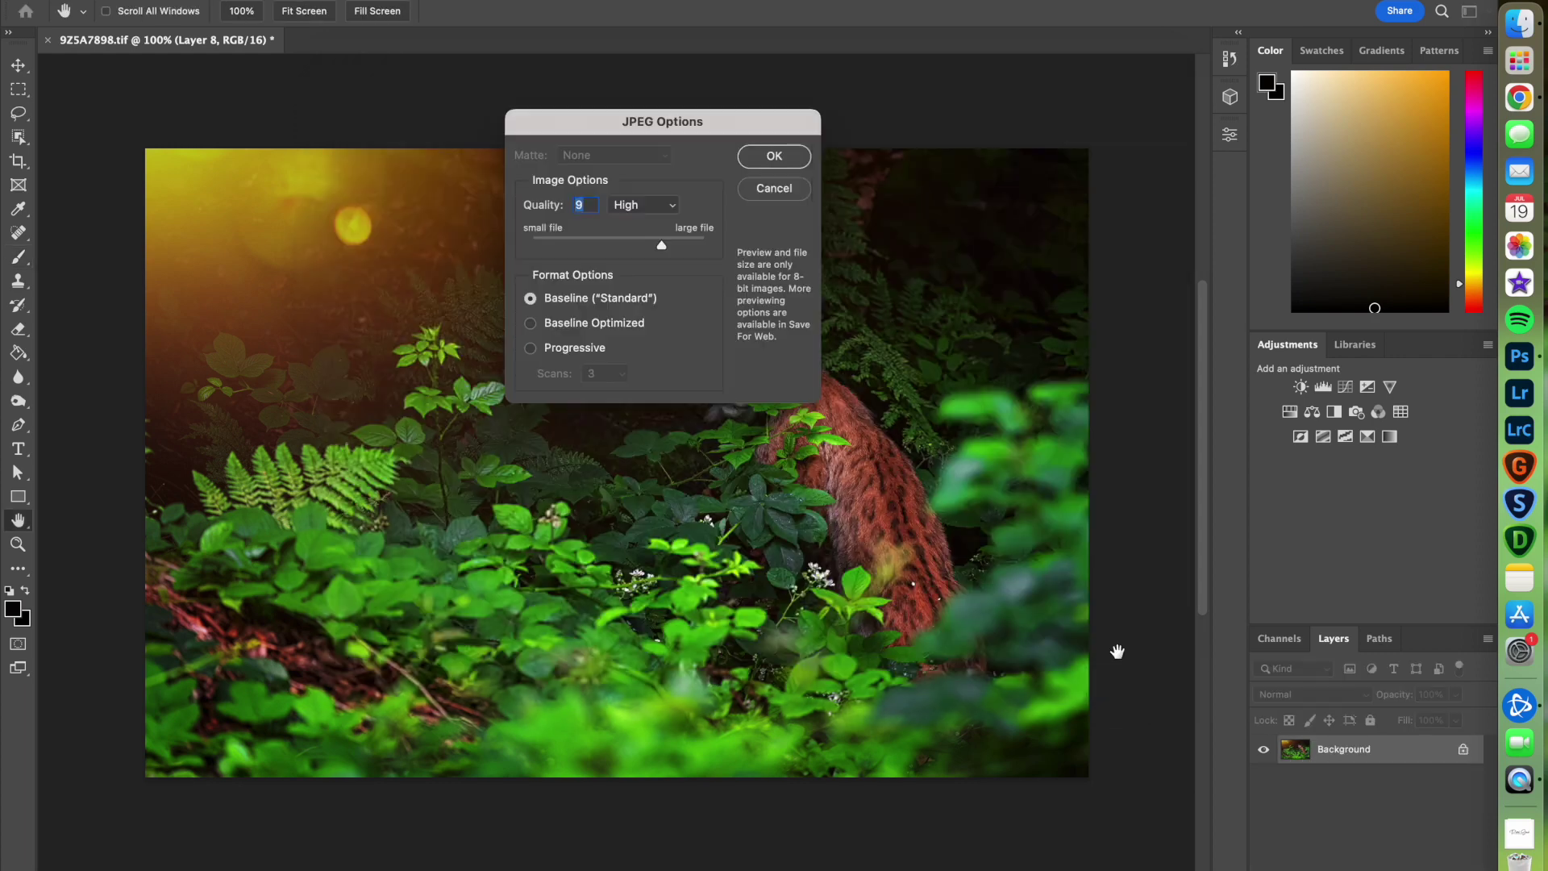
click(776, 158)
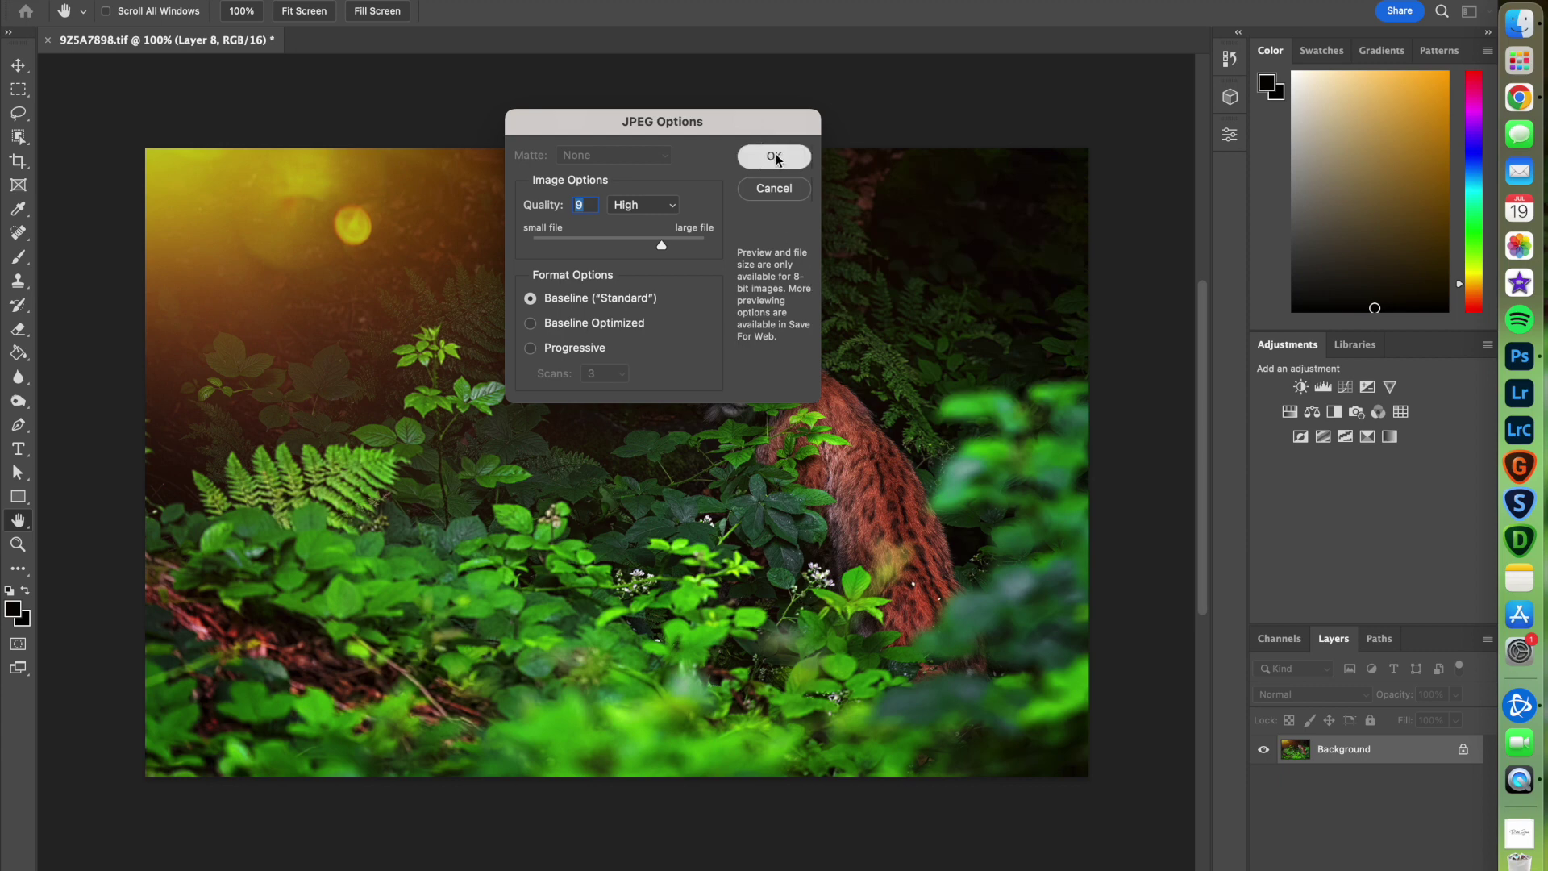